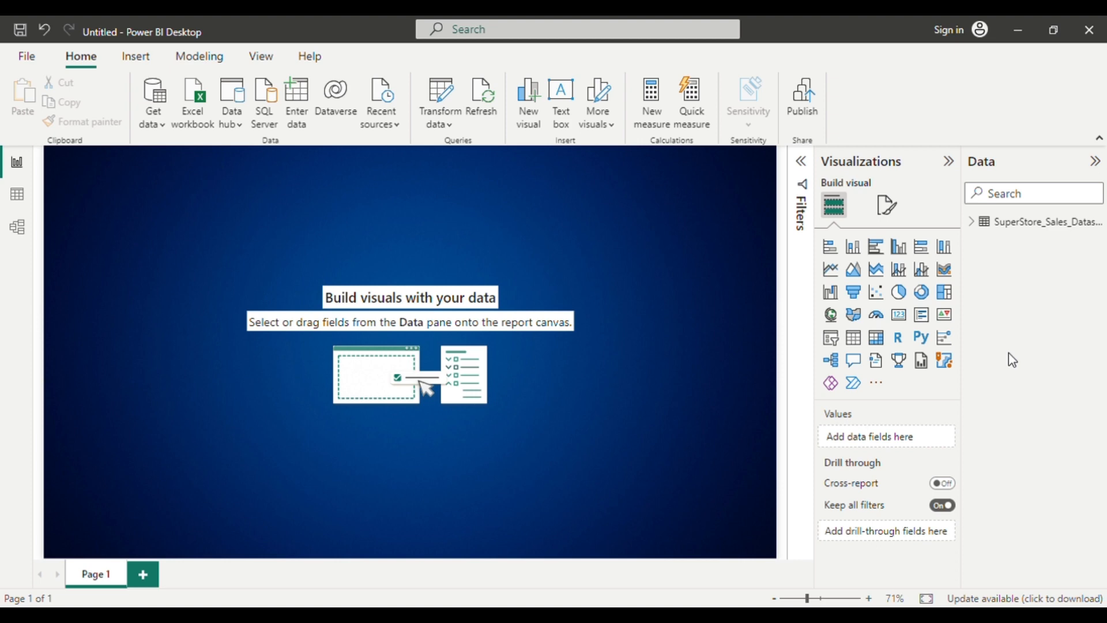
Insert a stacked bar chart and place the Sales field from the SuperStore dataset on its X-axis.
click(980, 222)
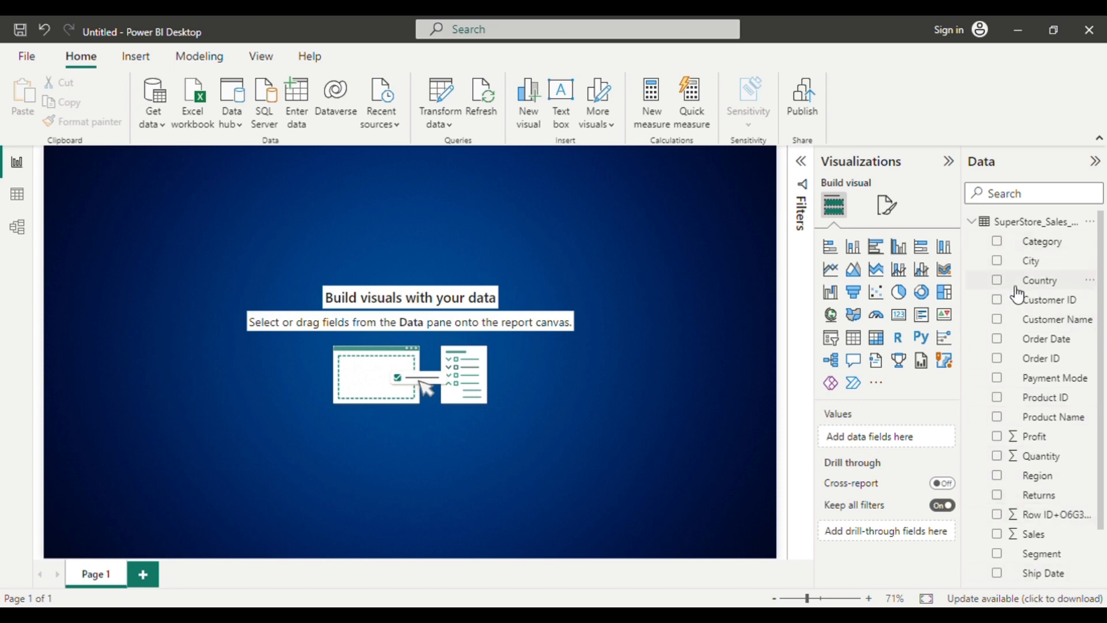
click(837, 252)
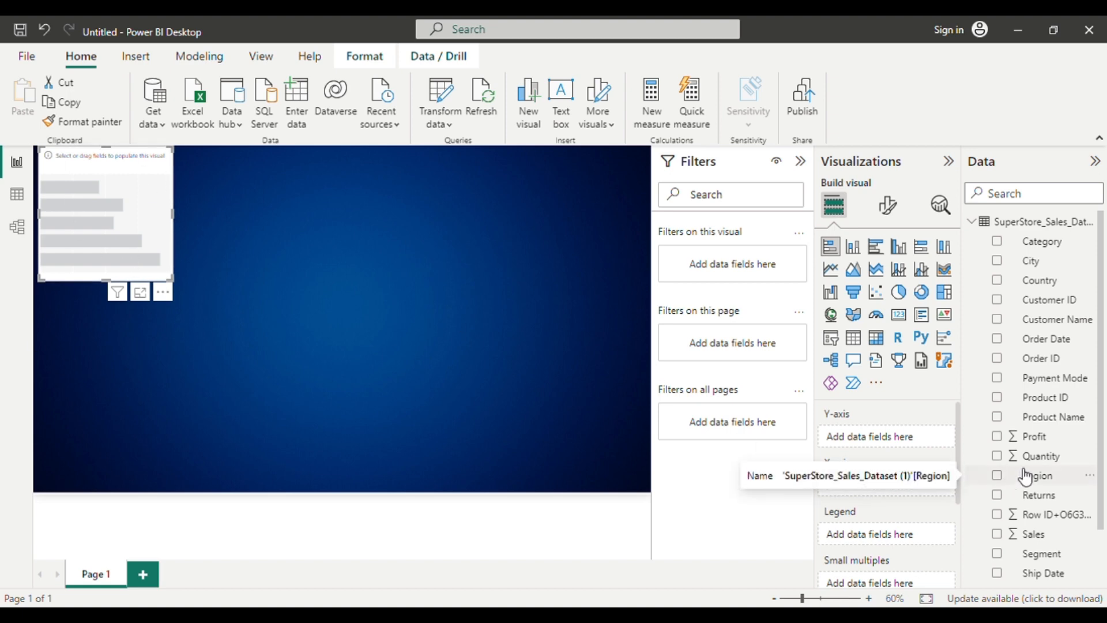
scroll(1025, 476, down, 2)
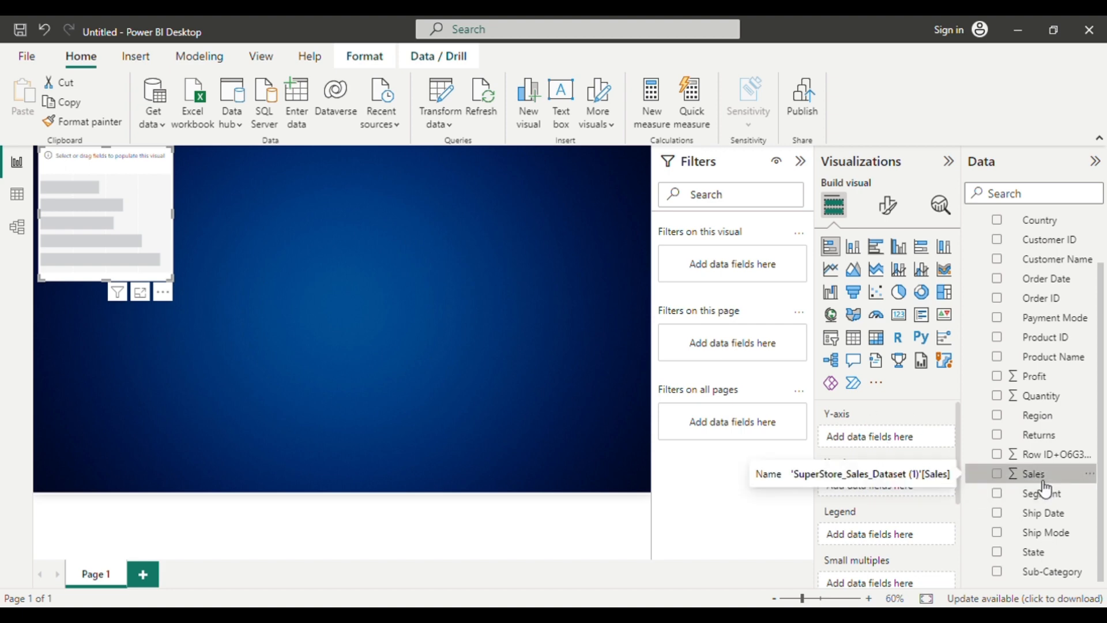
drag(1045, 487, 901, 449)
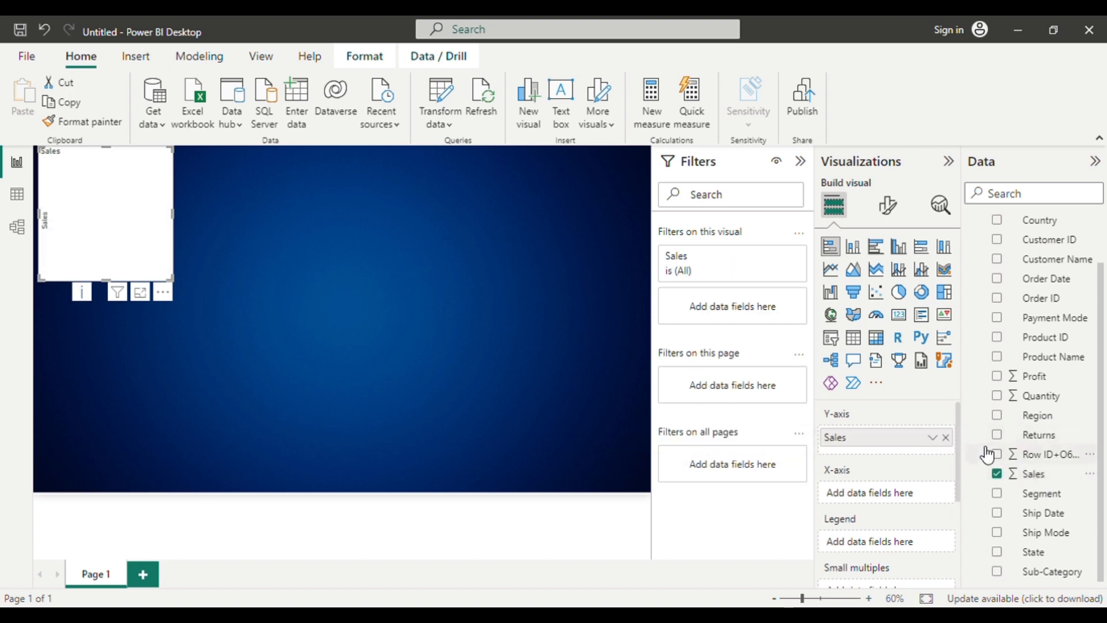
drag(892, 443, 890, 494)
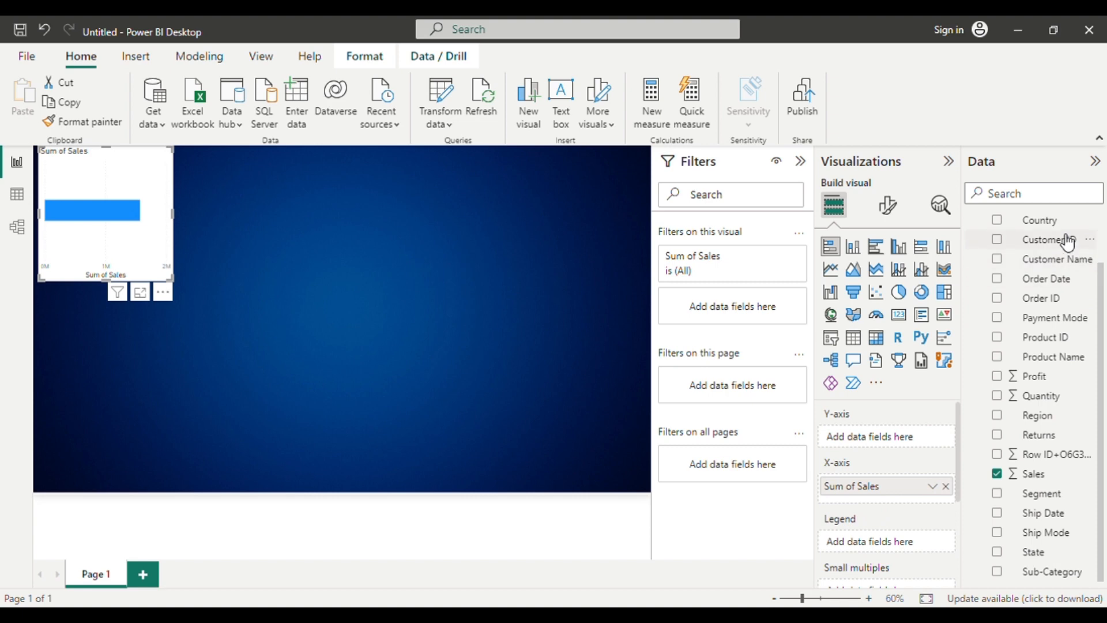
Put the Category field on the chart's Y-axis and enlarge the chart to fill most of the report page.
scroll(1060, 238, up, 2)
drag(1050, 249, 909, 442)
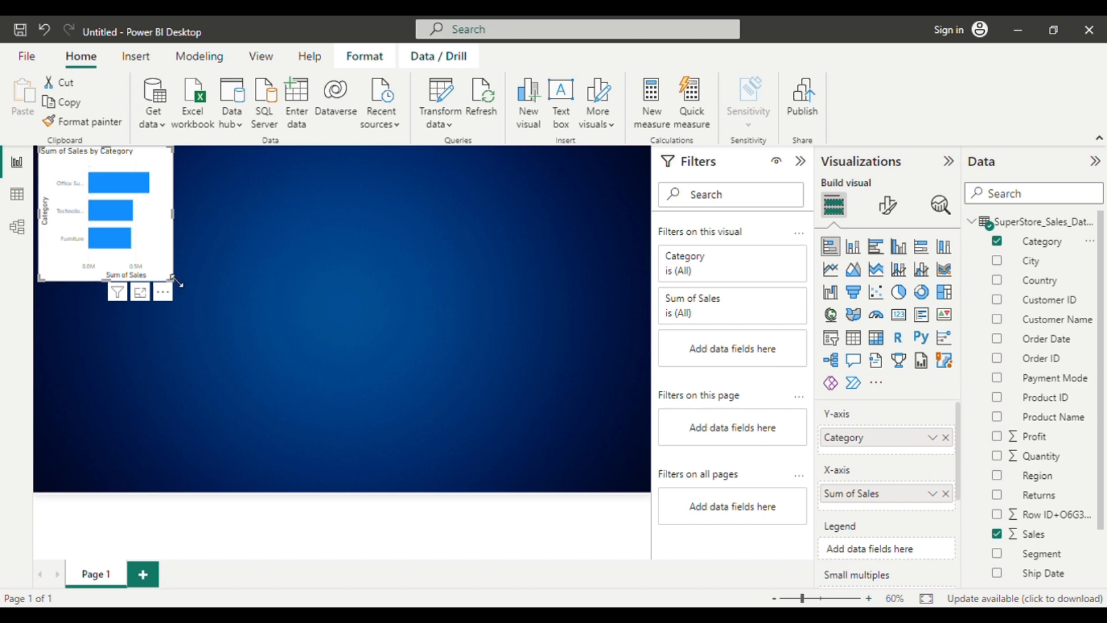
drag(176, 281, 464, 407)
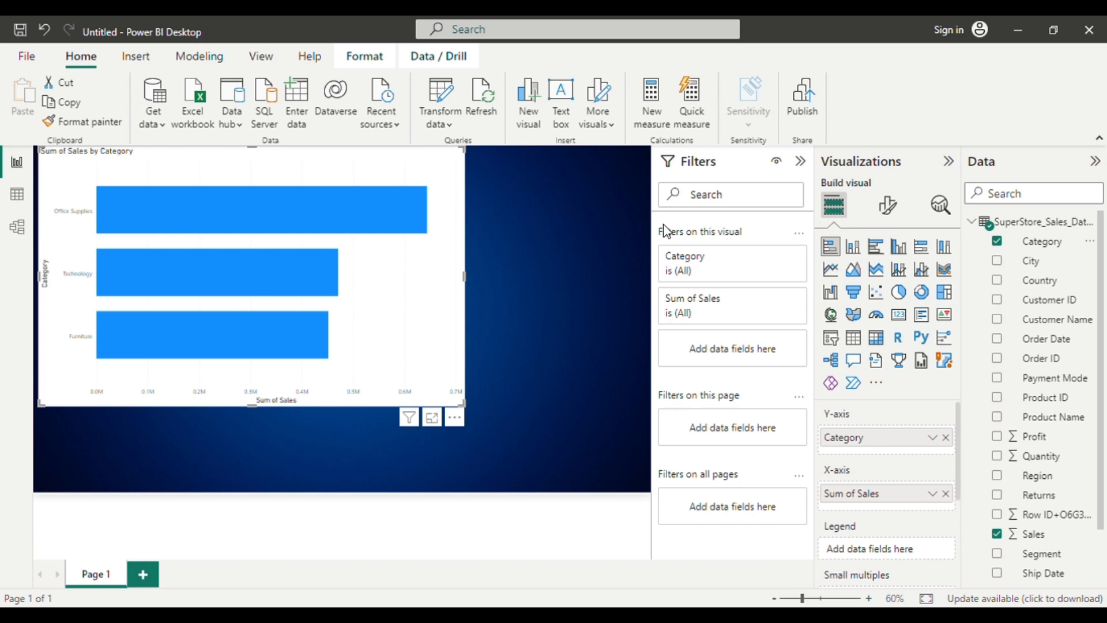
click(888, 205)
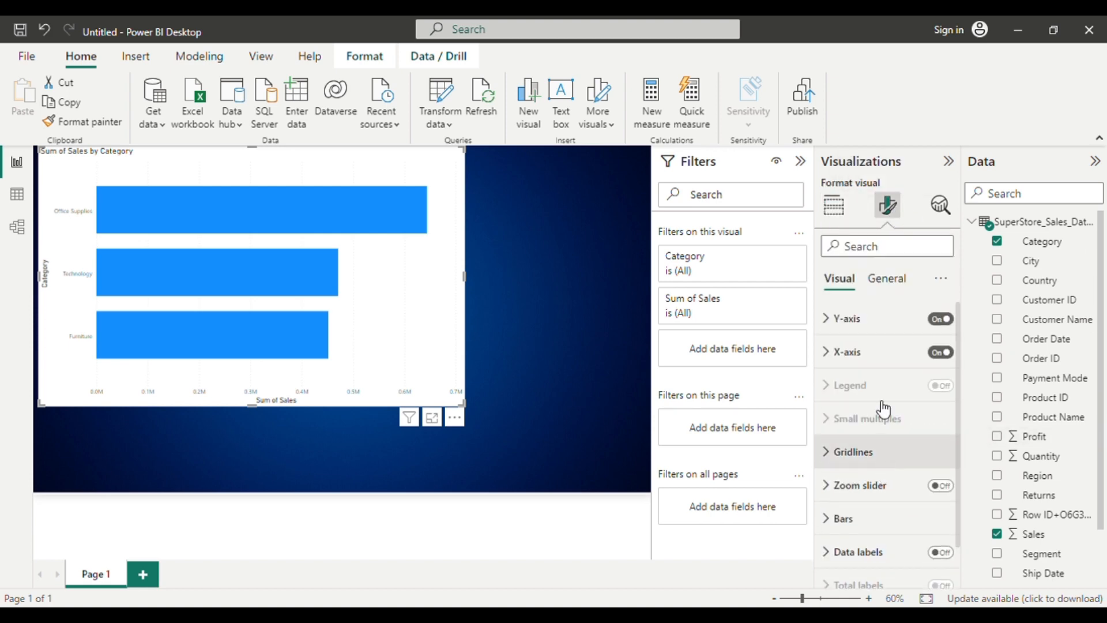
click(844, 214)
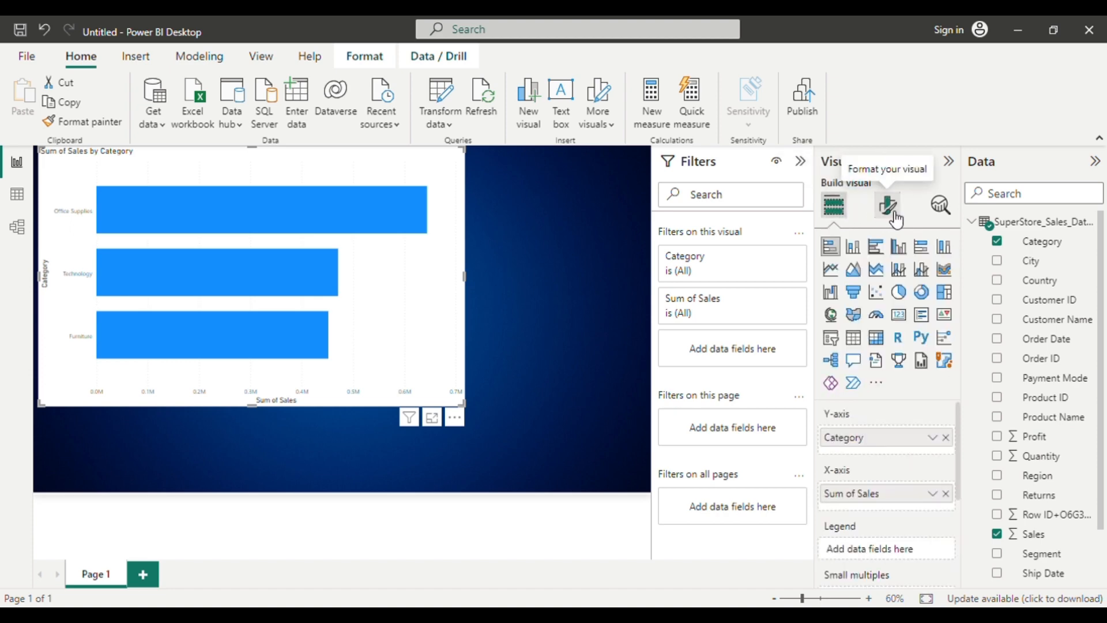
click(888, 205)
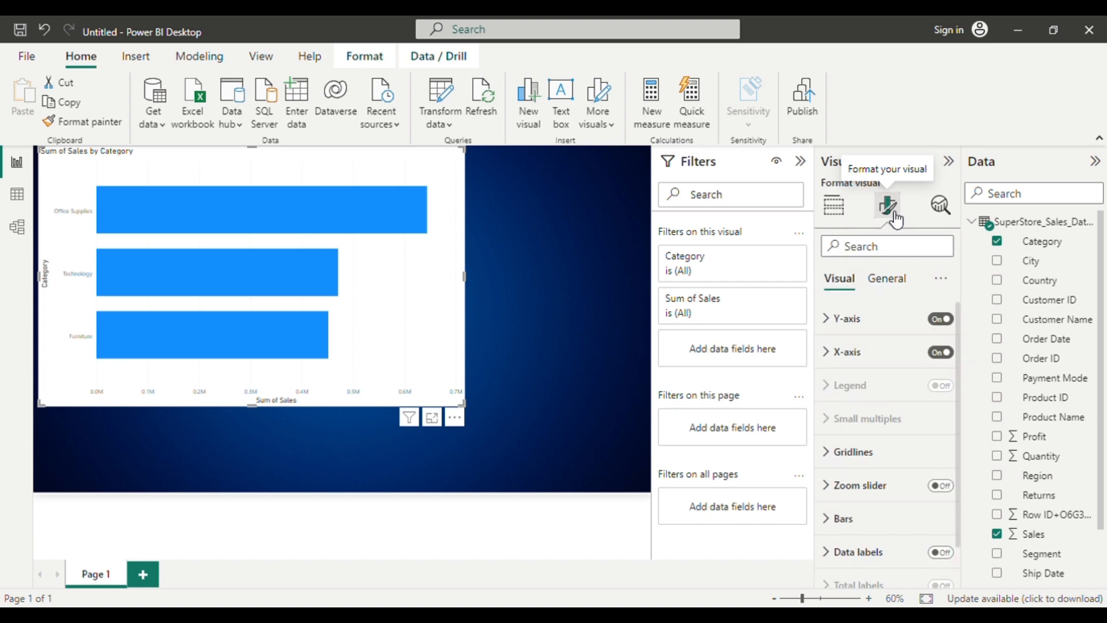
click(868, 327)
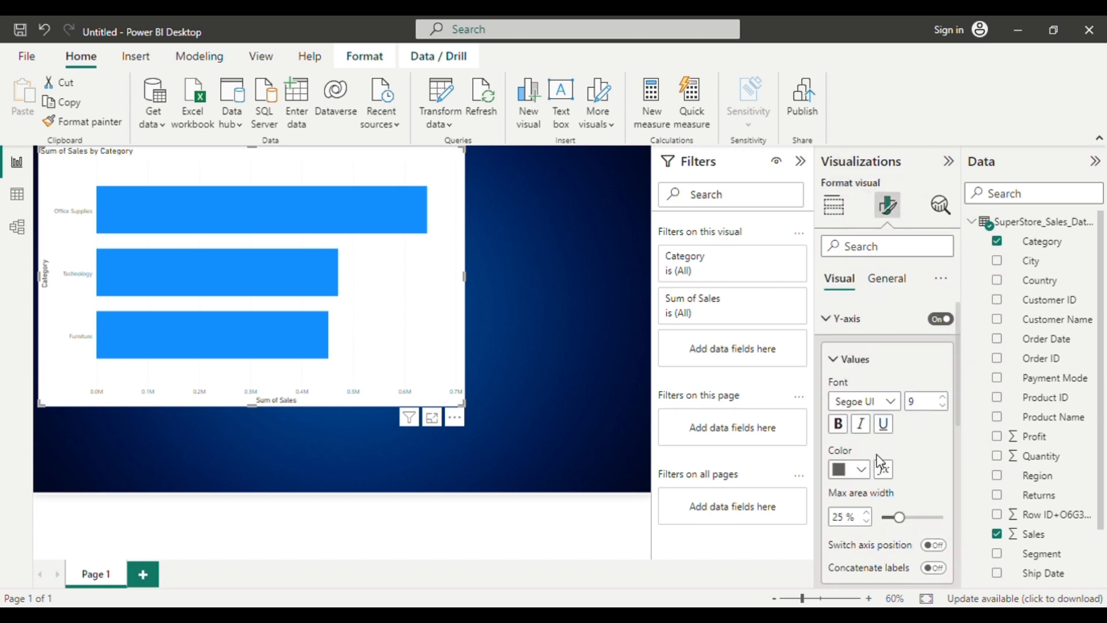
click(859, 471)
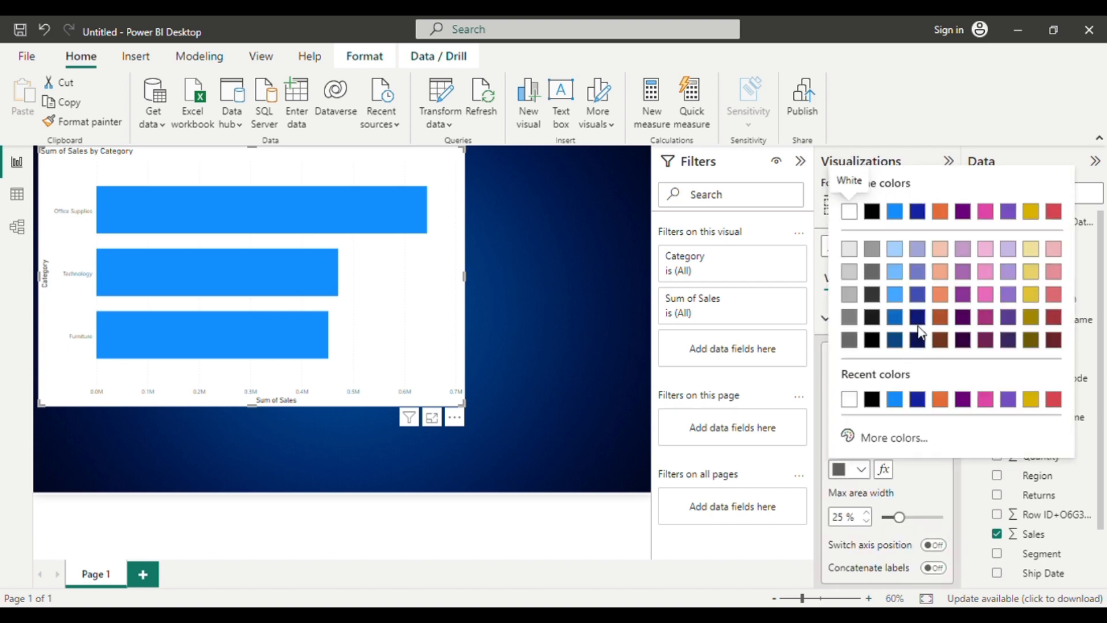
click(930, 493)
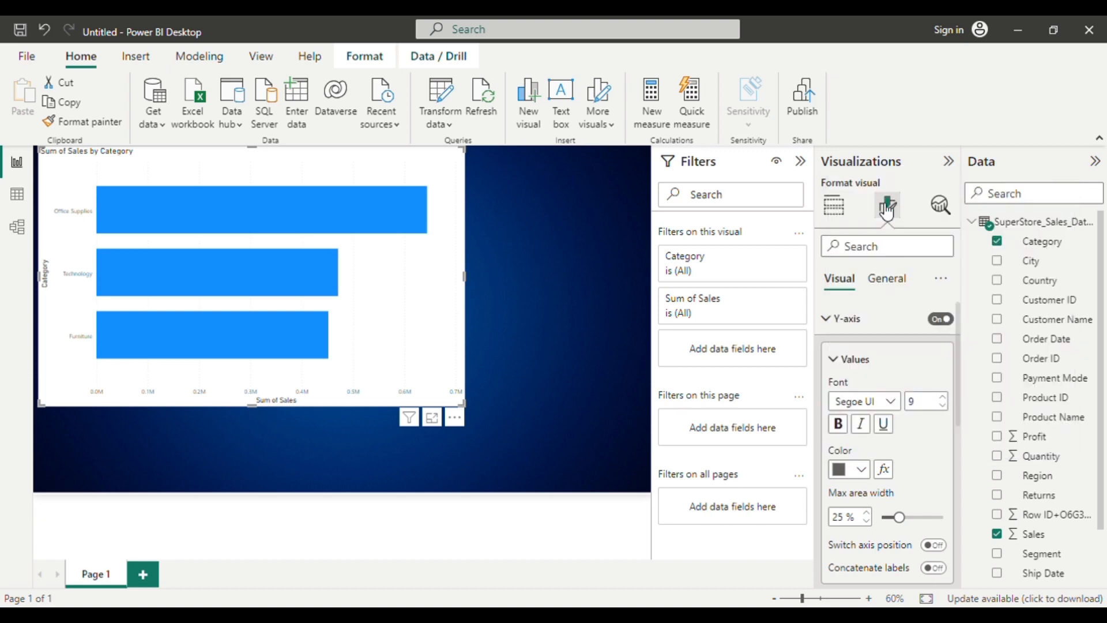
Set the bar chart's background color to black (#000000) with 81% transparency.
click(901, 287)
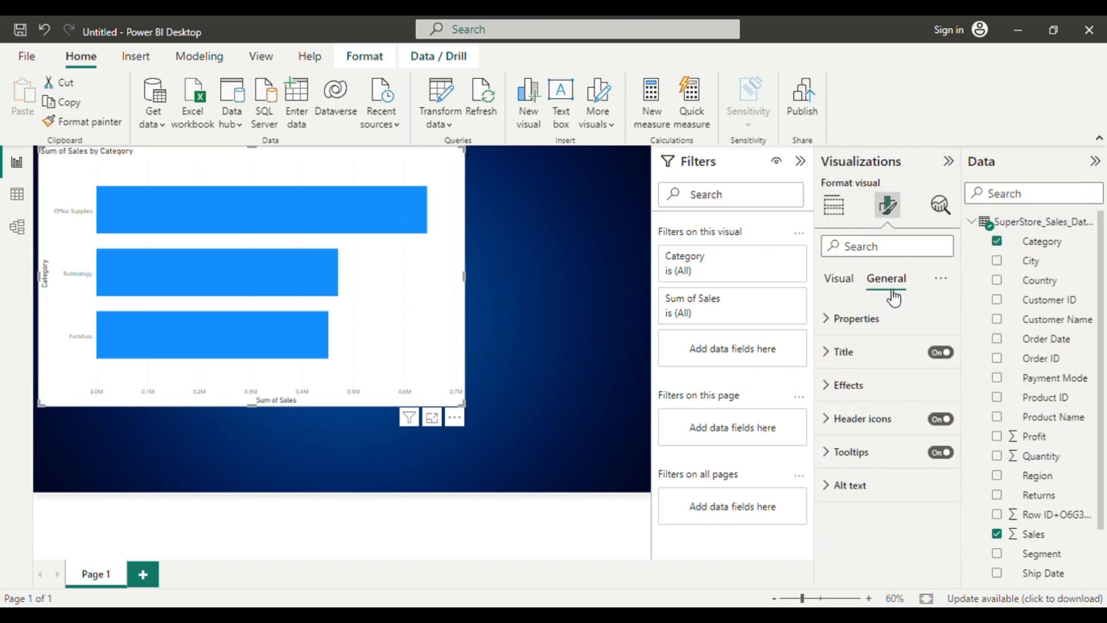
click(836, 386)
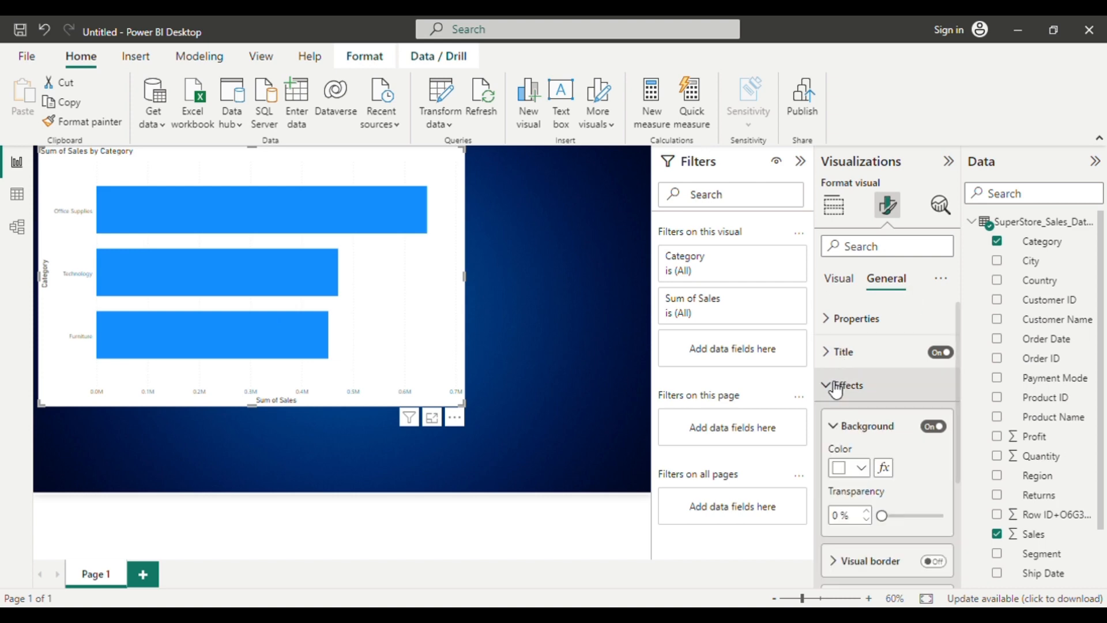
scroll(877, 380, down, 2)
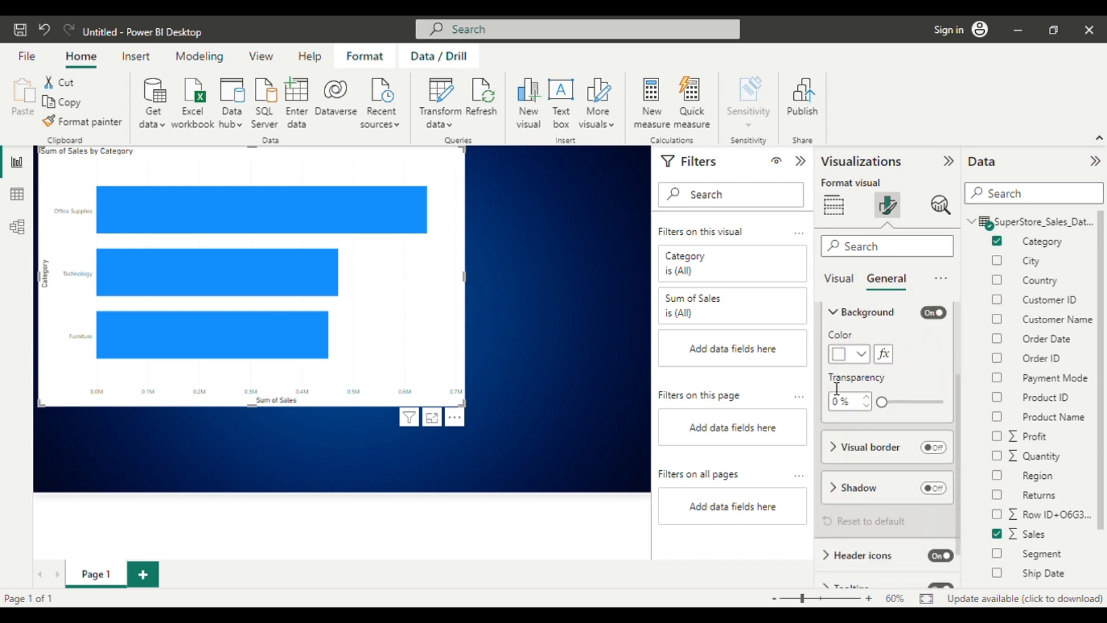
click(866, 358)
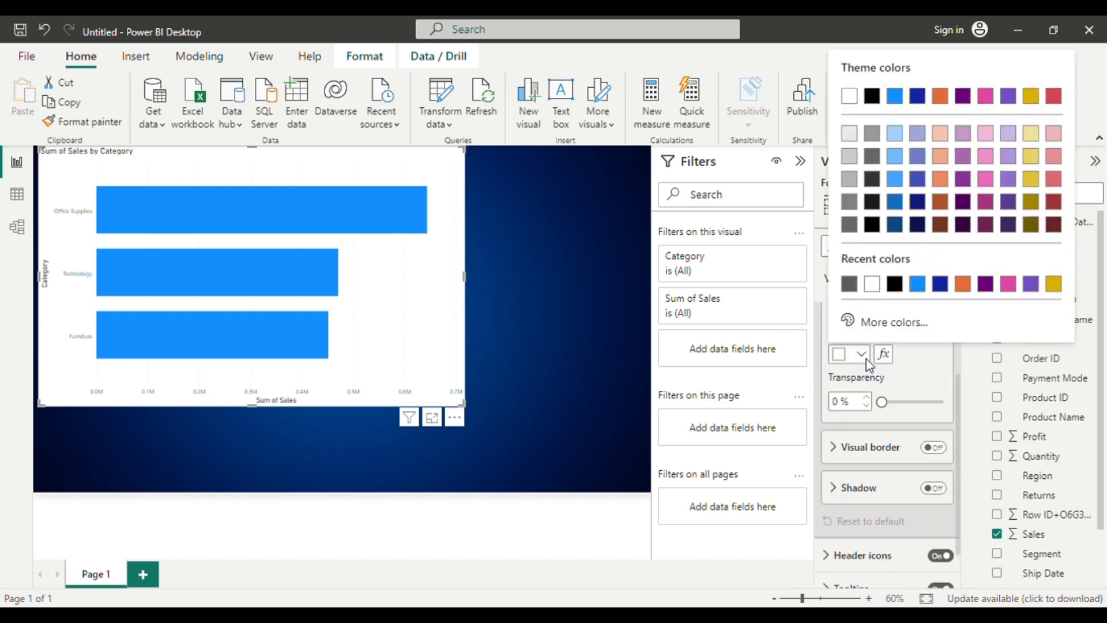
click(895, 285)
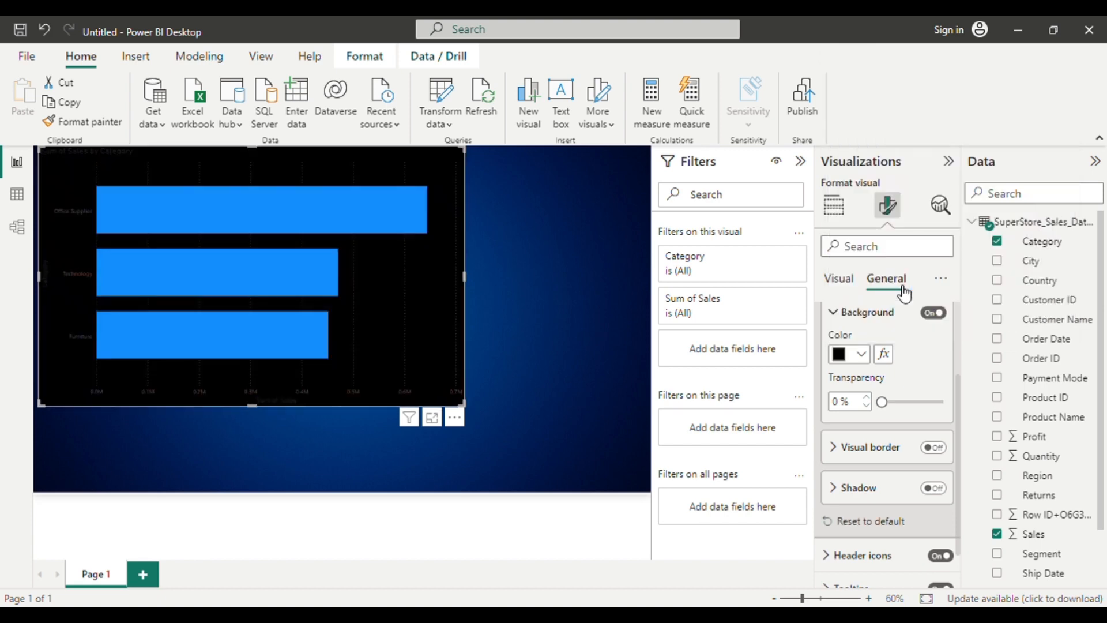
click(882, 403)
drag(885, 404, 941, 408)
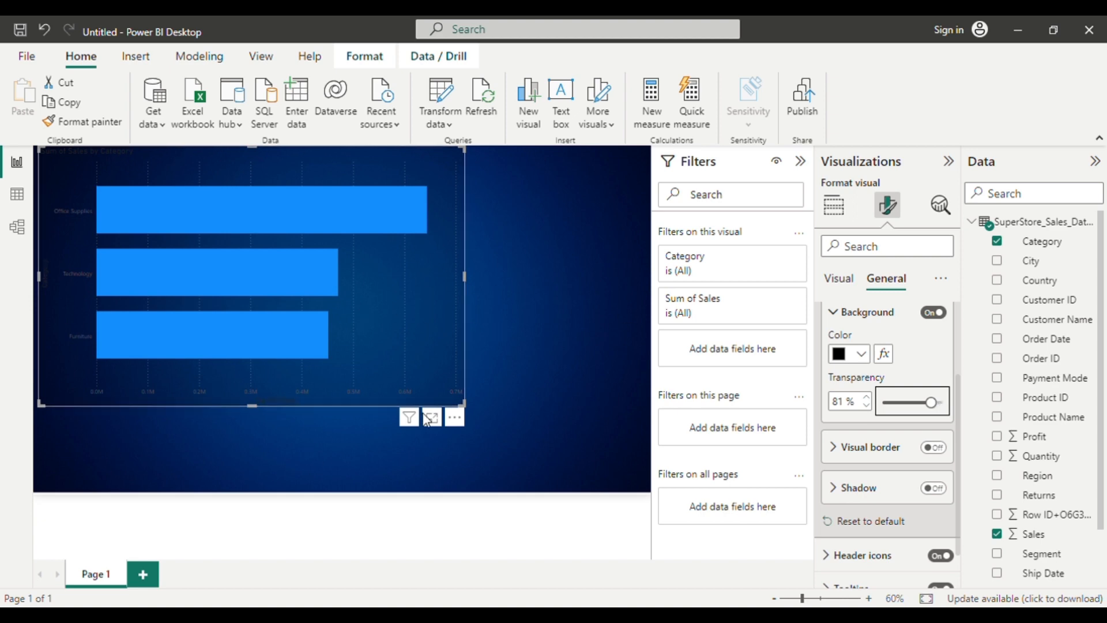
Turn on the bar chart's visual border and set its rounded corners to 9 px.
click(933, 449)
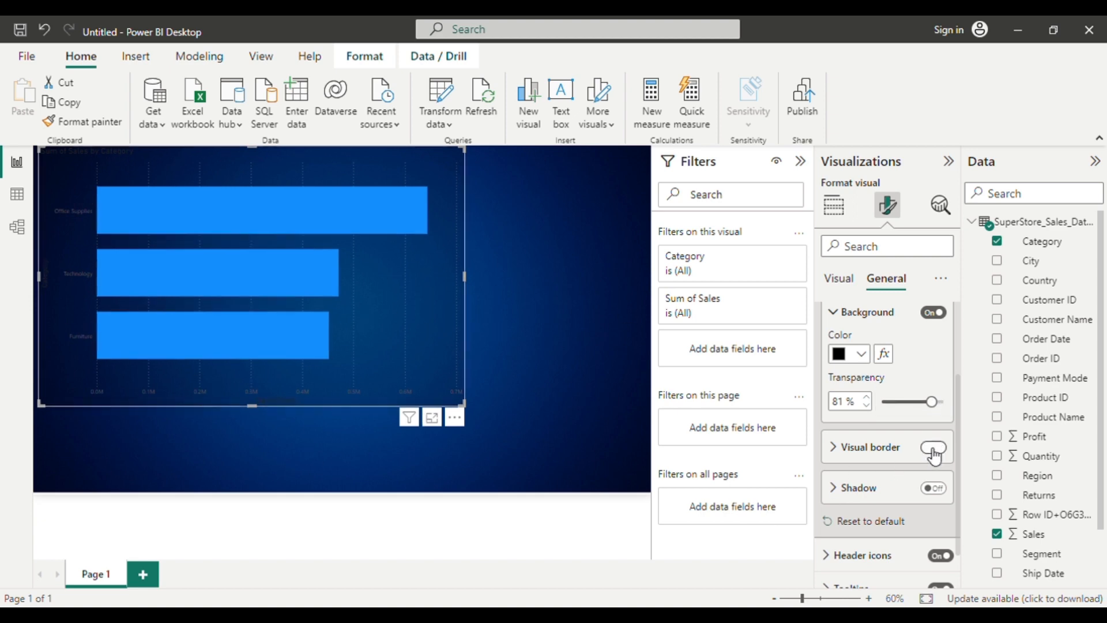
click(839, 450)
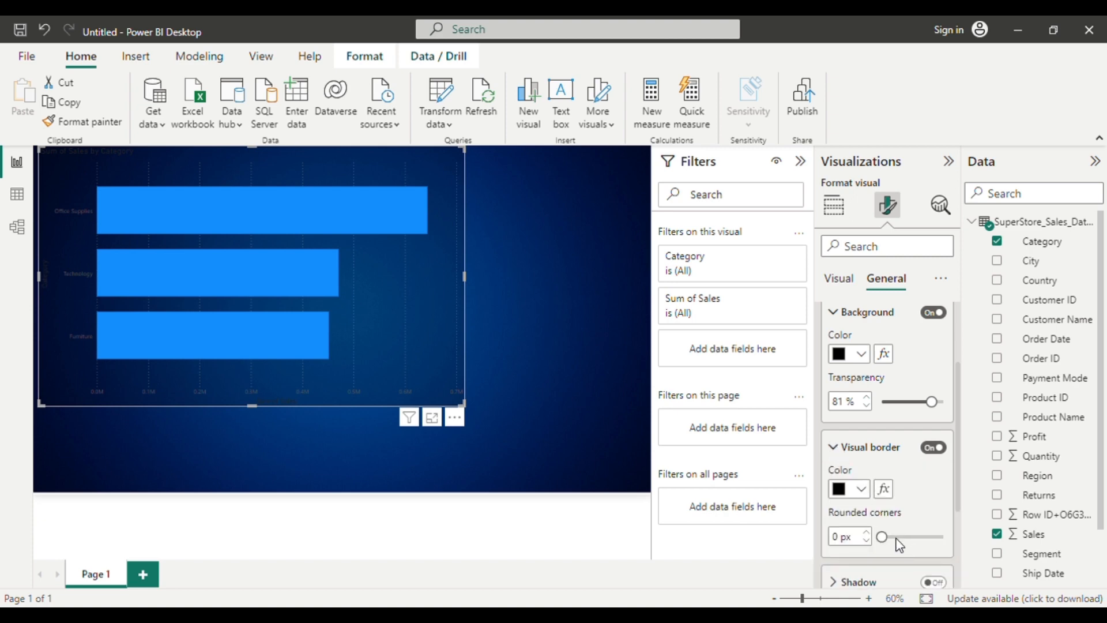
drag(883, 537, 910, 546)
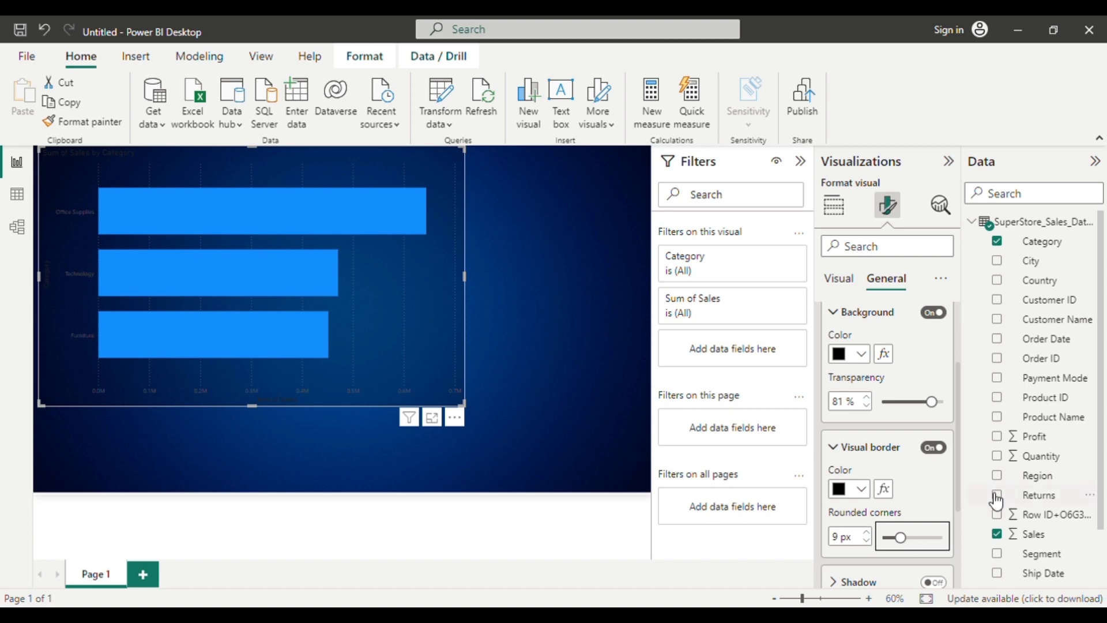
Increase the rounded corners of the bar chart's visual border to 17 px and deselect the chart.
click(528, 344)
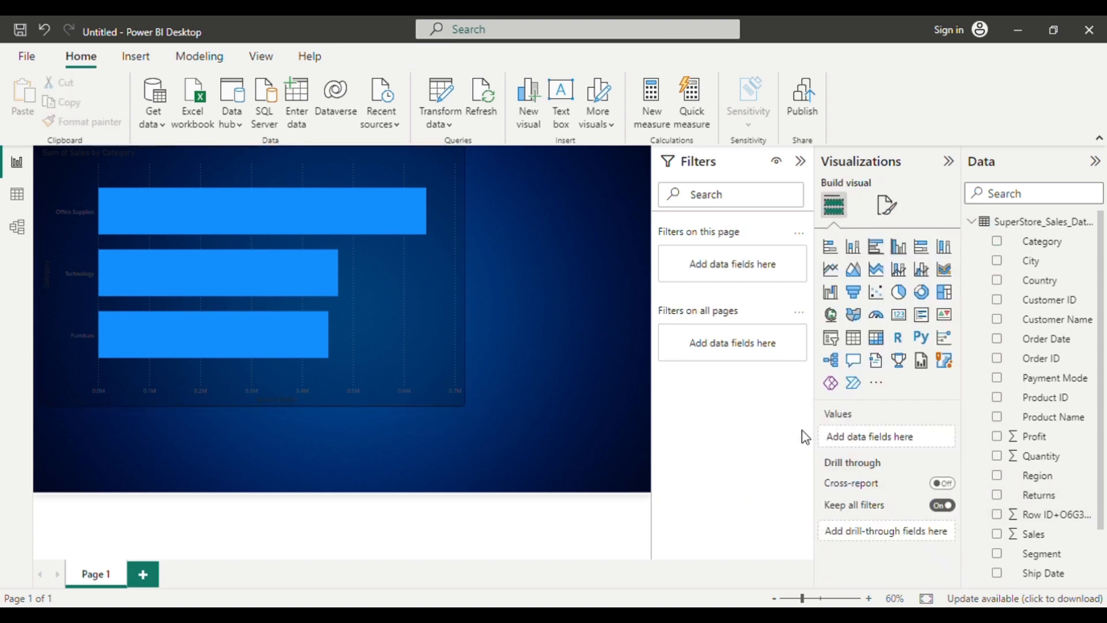
click(437, 320)
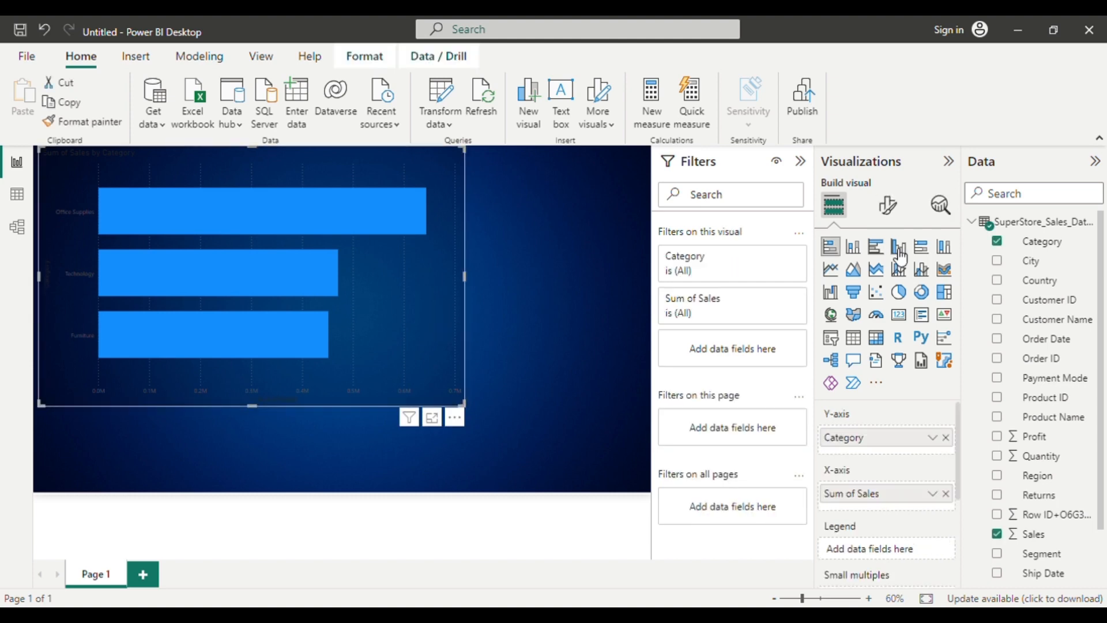
click(888, 205)
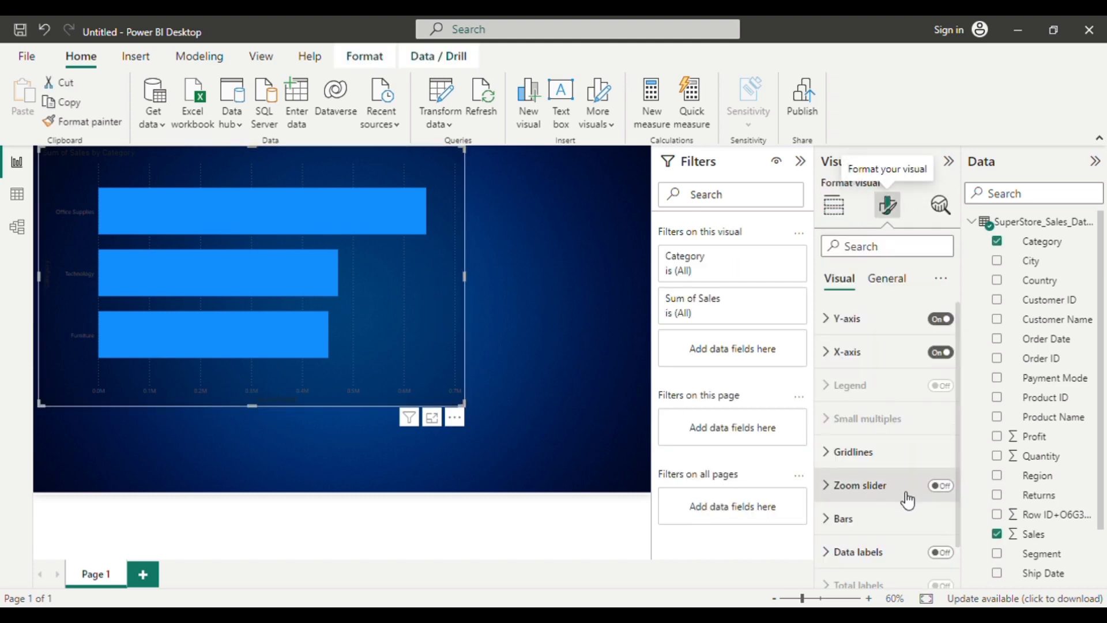
click(901, 283)
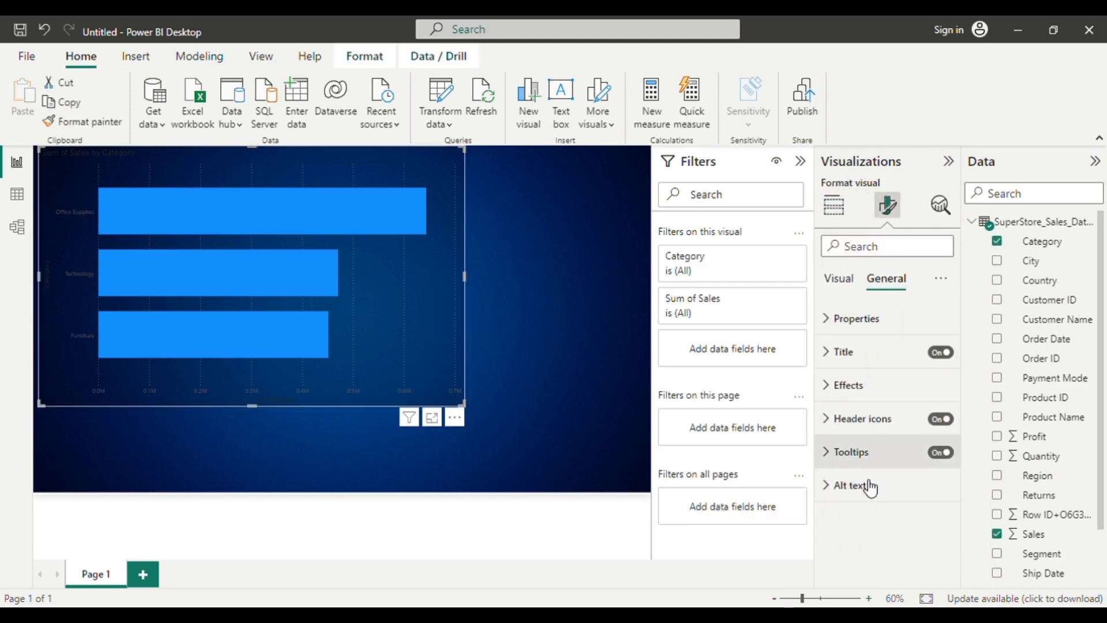
click(848, 401)
scroll(934, 530, down, 3)
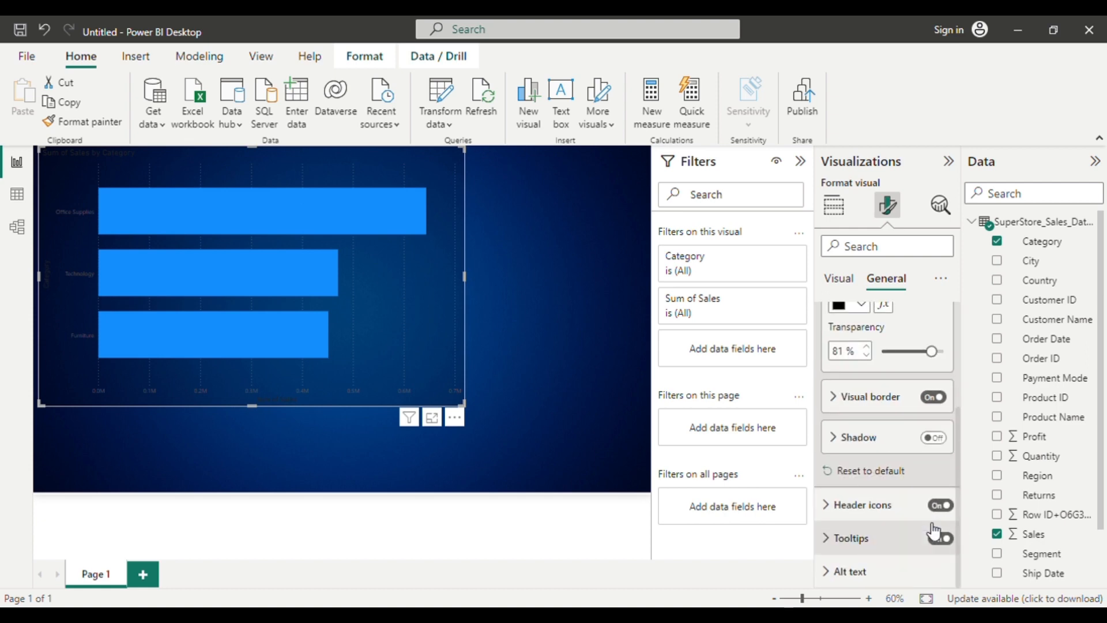
click(846, 396)
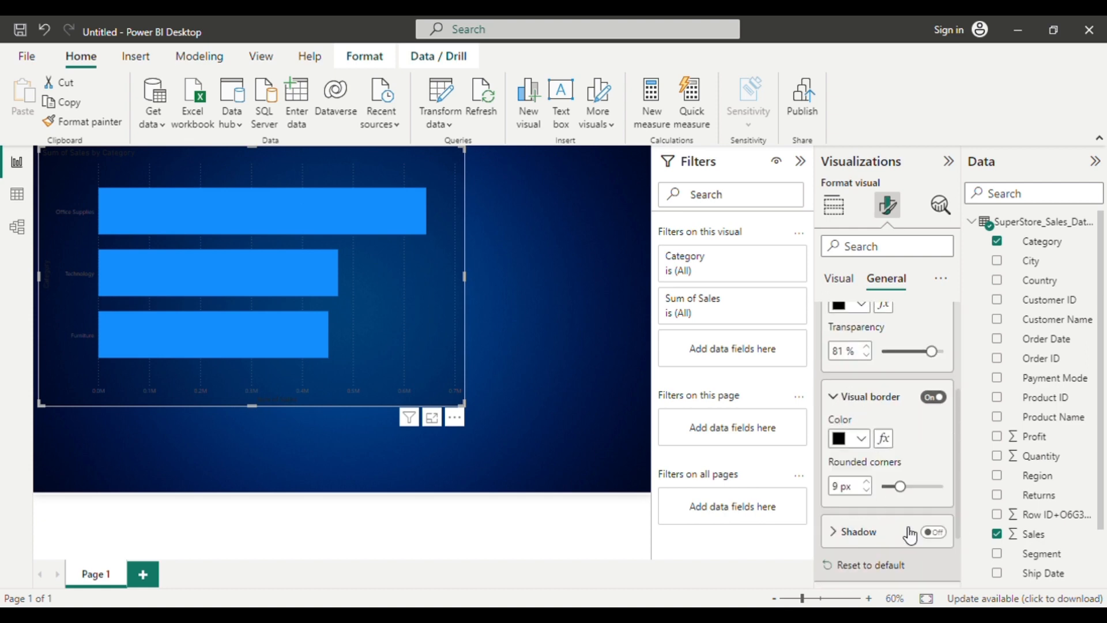
click(916, 486)
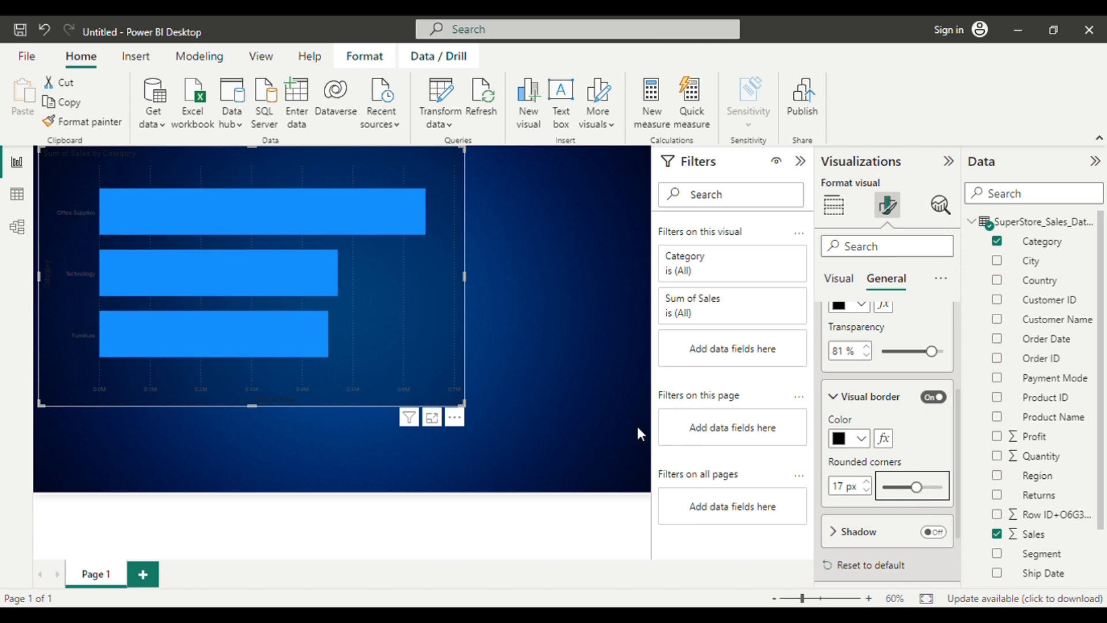
click(514, 448)
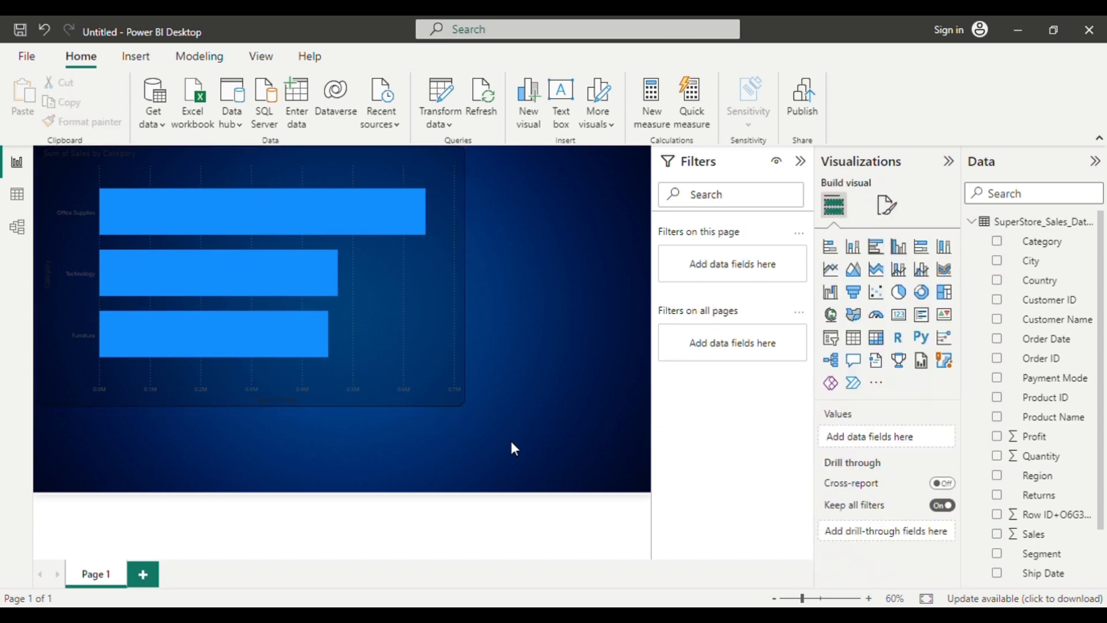
Format the bar chart's Y-axis values in white with a font size of 17.
click(406, 361)
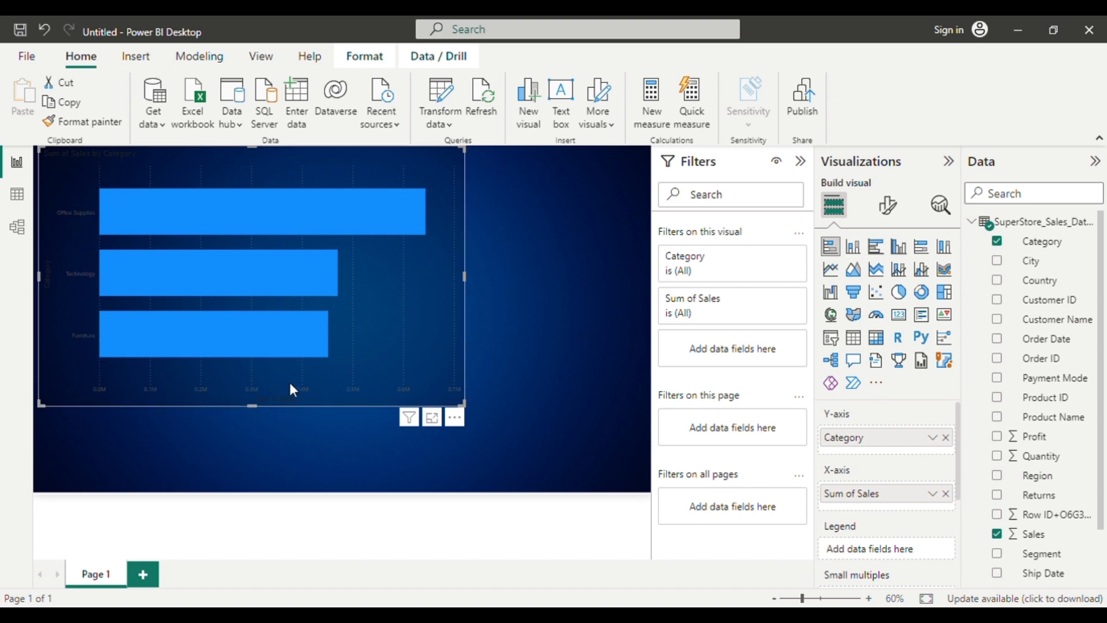
click(891, 208)
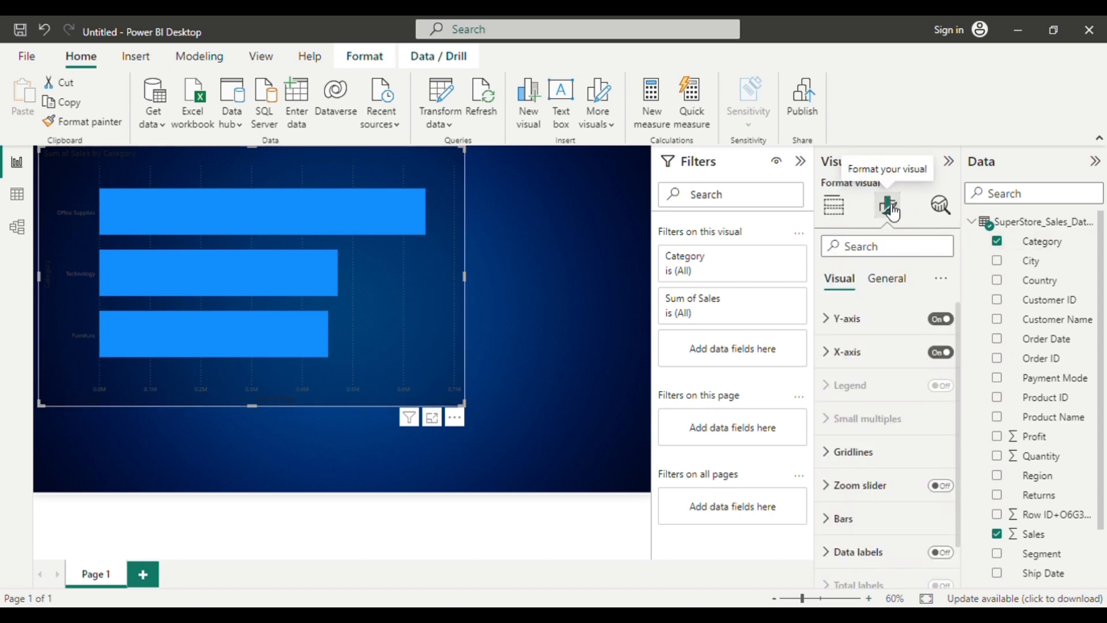
click(846, 321)
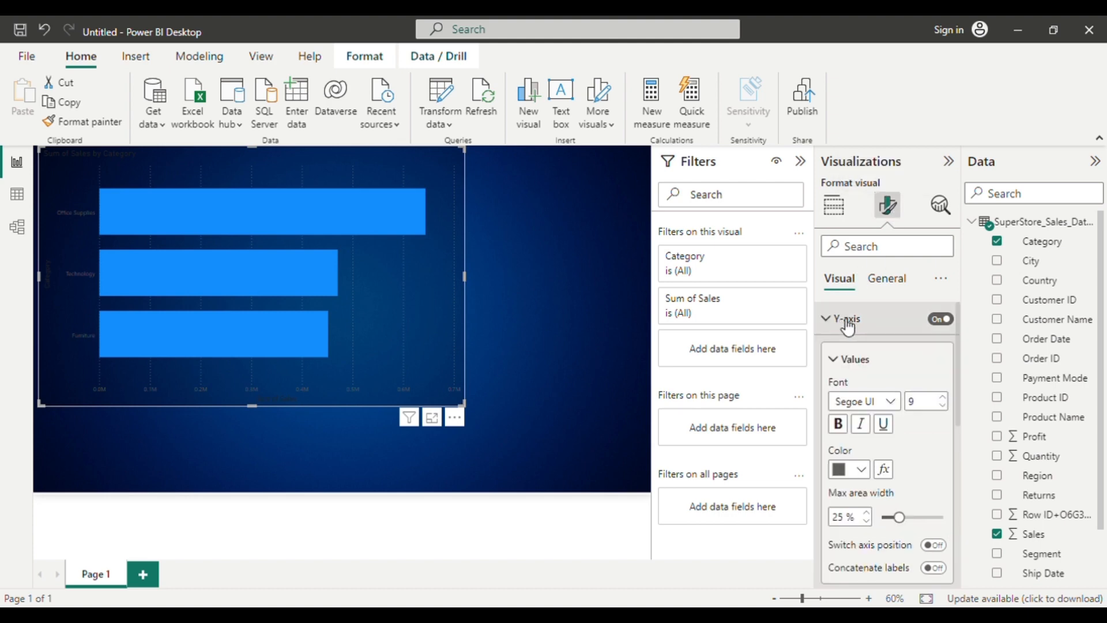
click(870, 470)
click(869, 399)
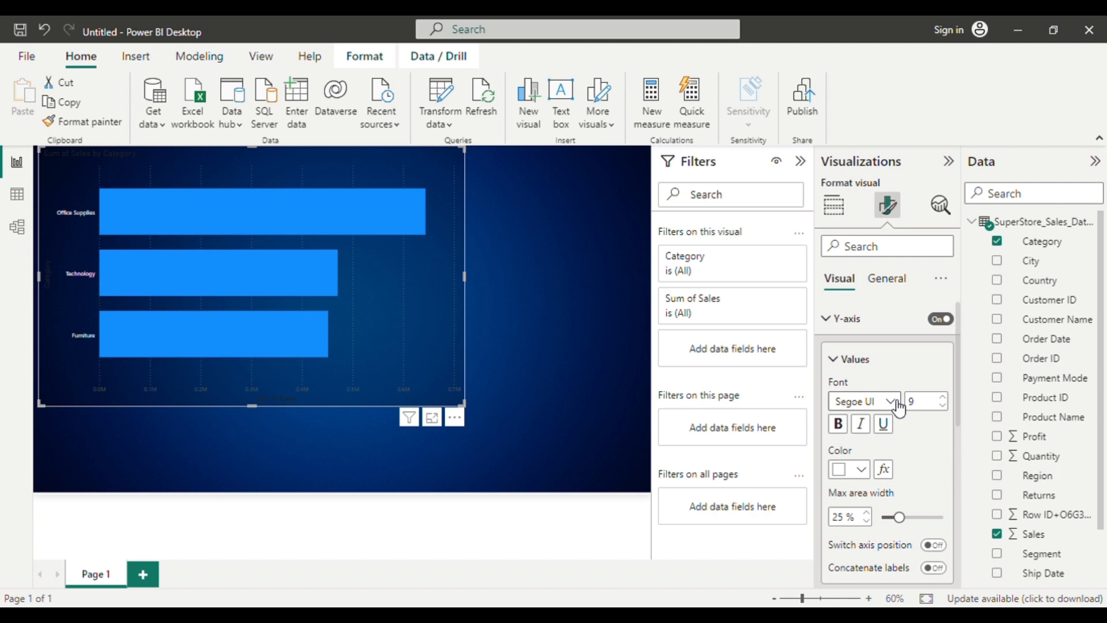
click(944, 404)
click(945, 403)
click(944, 404)
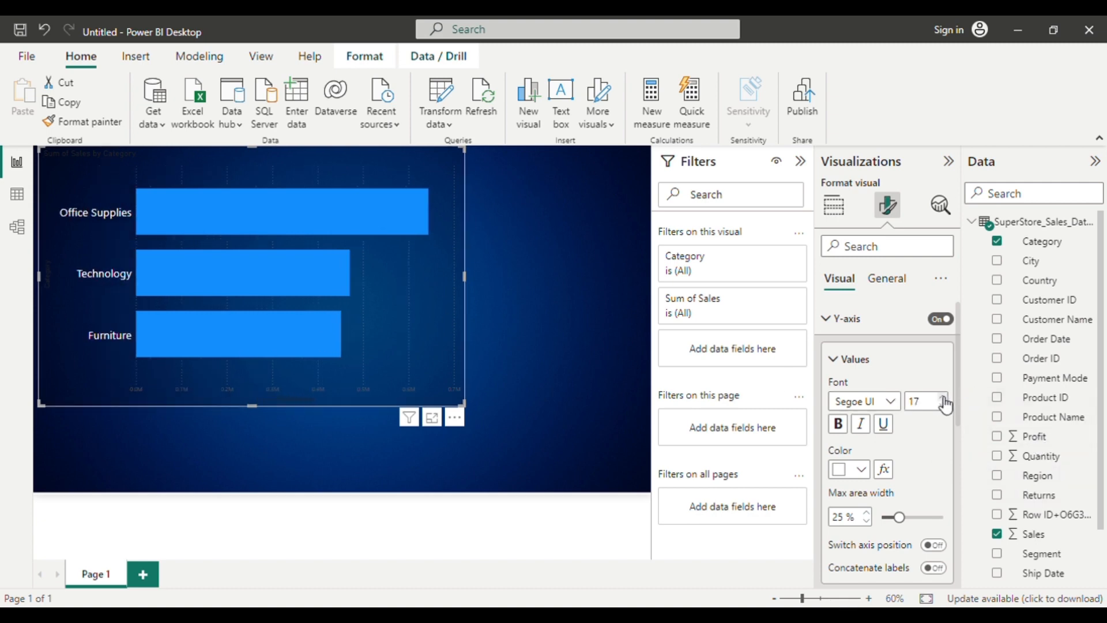
Turn off the title of the bar chart's Y-axis.
scroll(865, 488, down, 3)
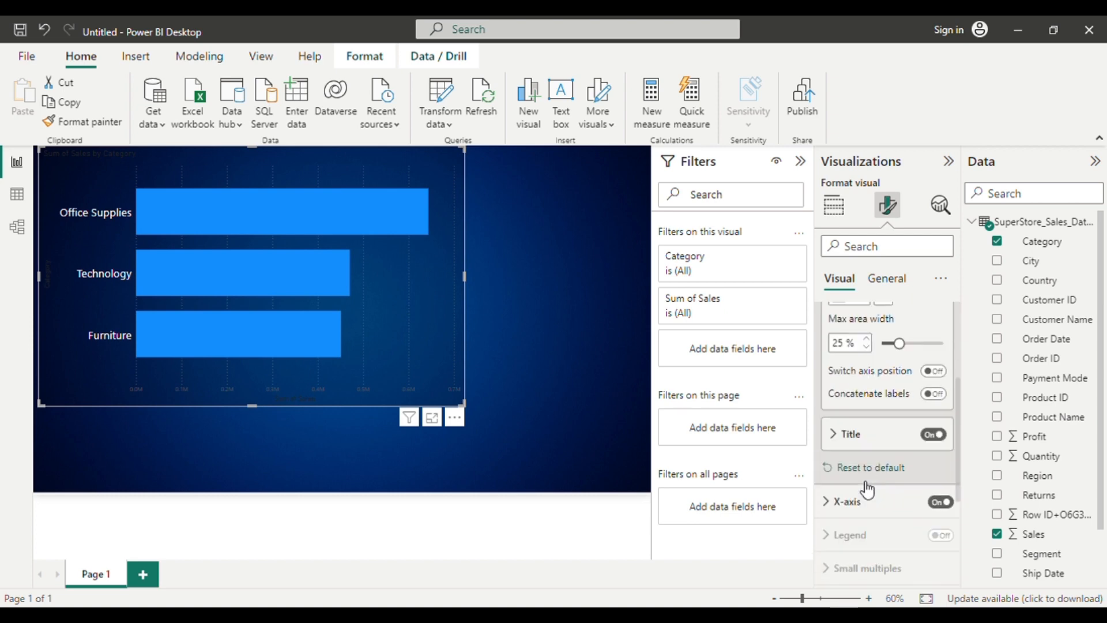
scroll(867, 489, down, 1)
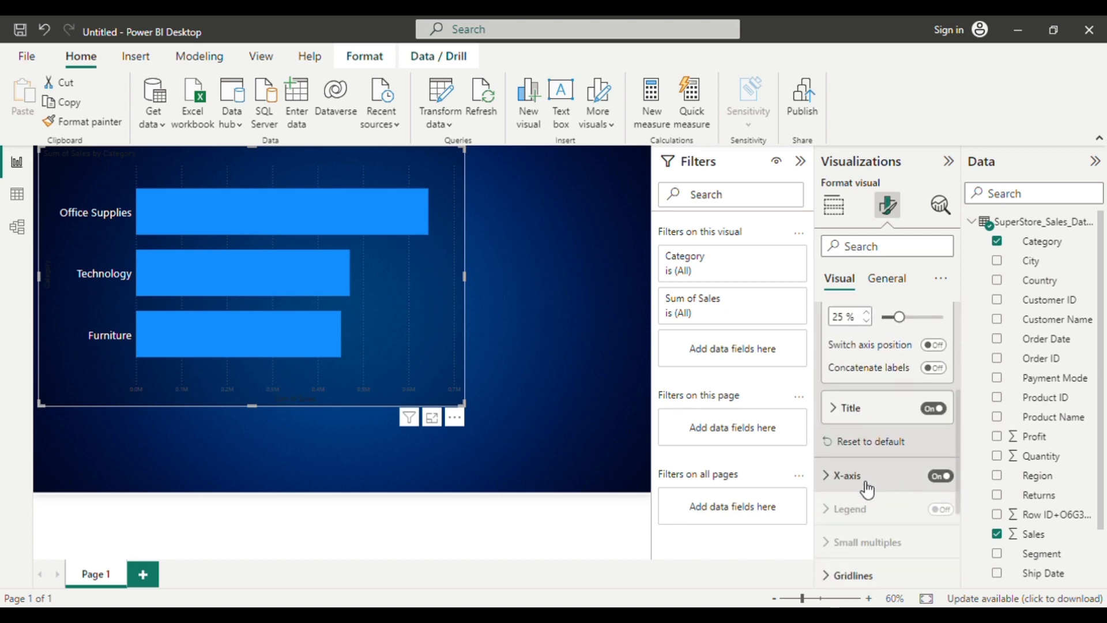
click(935, 408)
Set the color of the bar chart's X-axis values to white.
scroll(906, 440, down, 3)
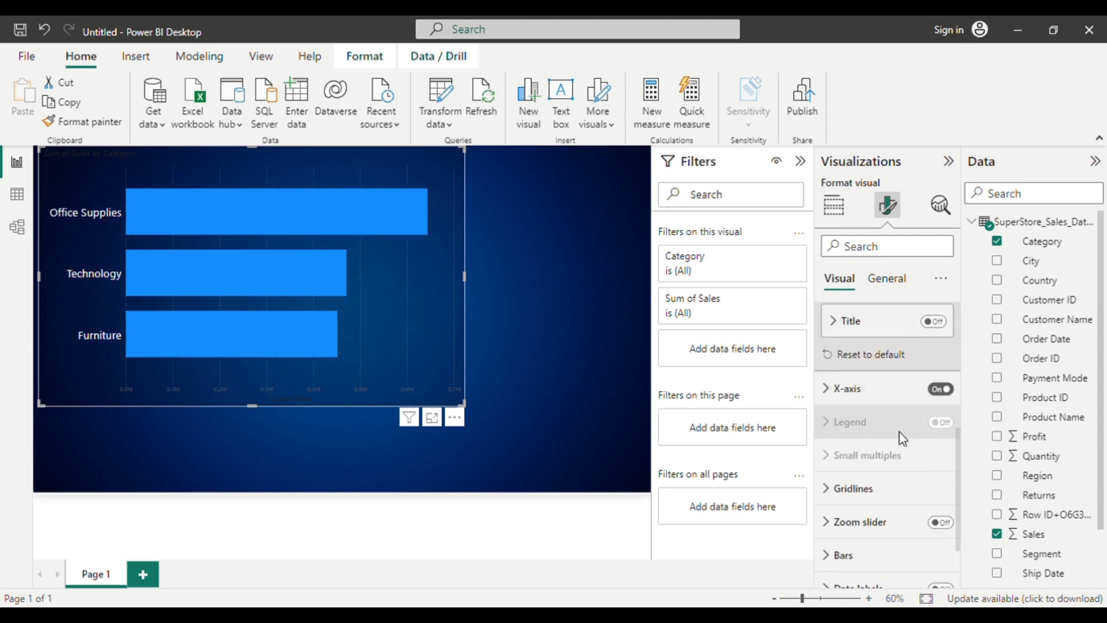
click(859, 390)
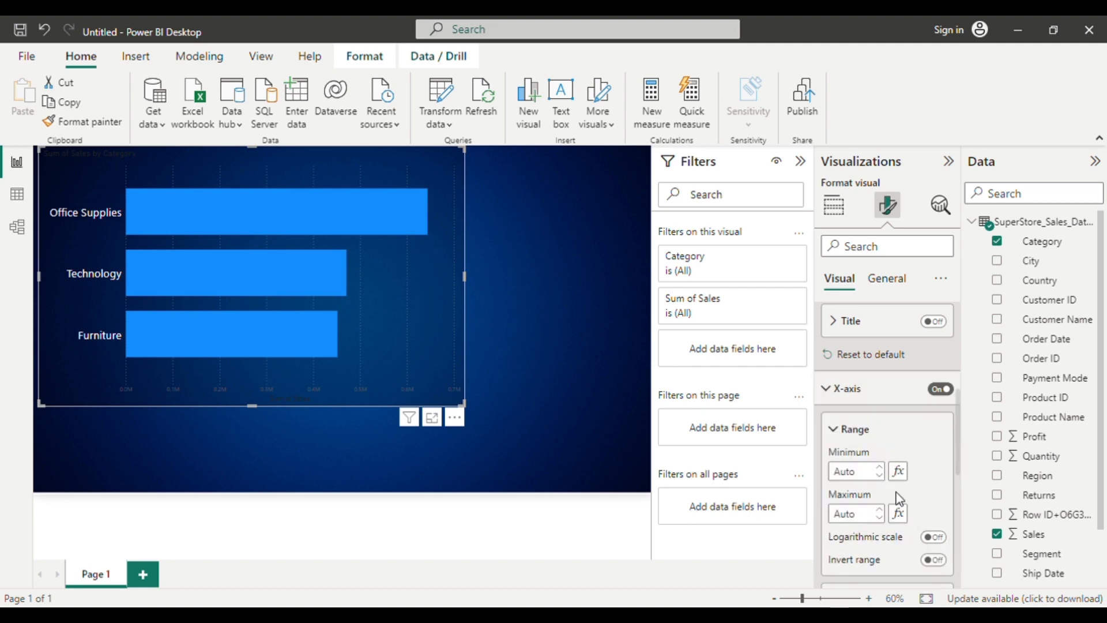
scroll(877, 438, down, 5)
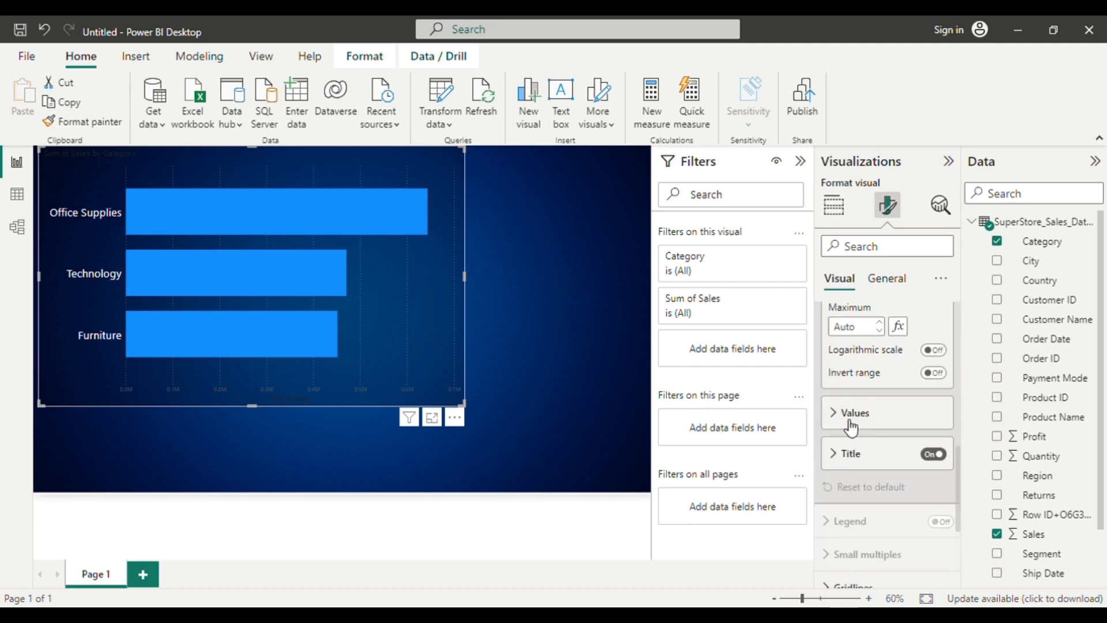
click(852, 428)
scroll(849, 425, down, 3)
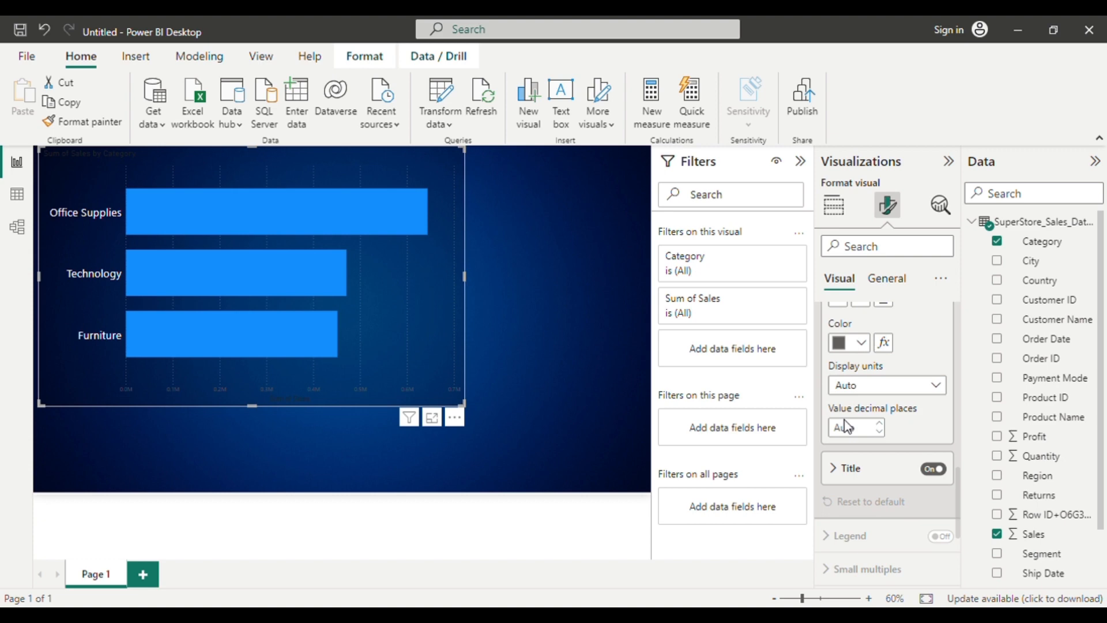
click(867, 347)
click(852, 276)
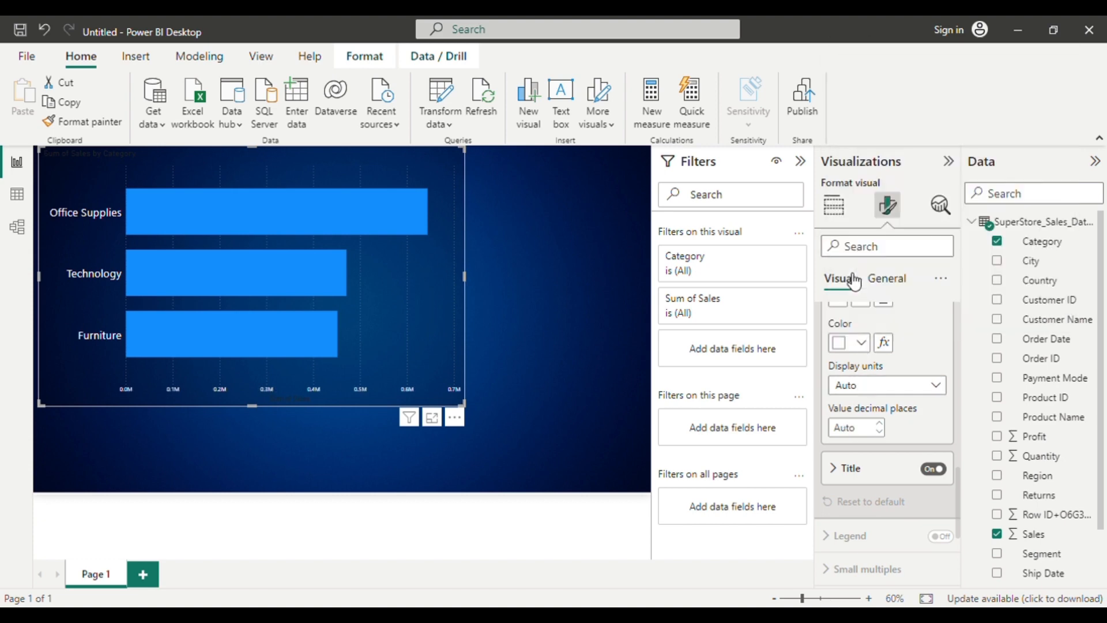
Increase the font size of the X-axis values to 15 and turn off the X-axis title.
scroll(878, 316, up, 2)
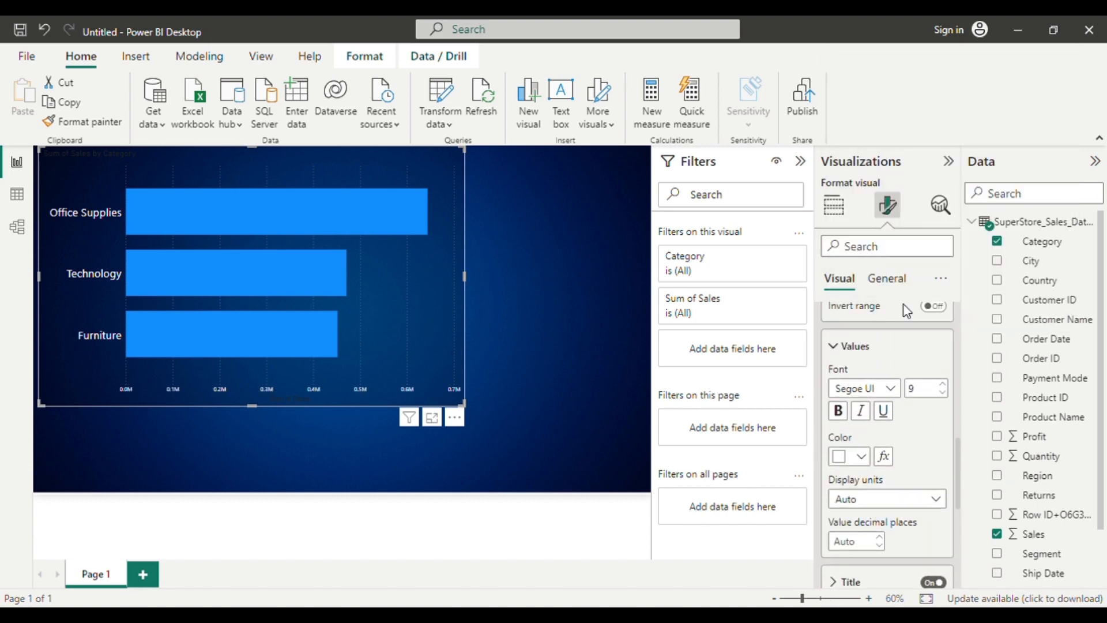
click(946, 385)
click(944, 385)
click(945, 385)
click(944, 384)
click(944, 385)
click(944, 385)
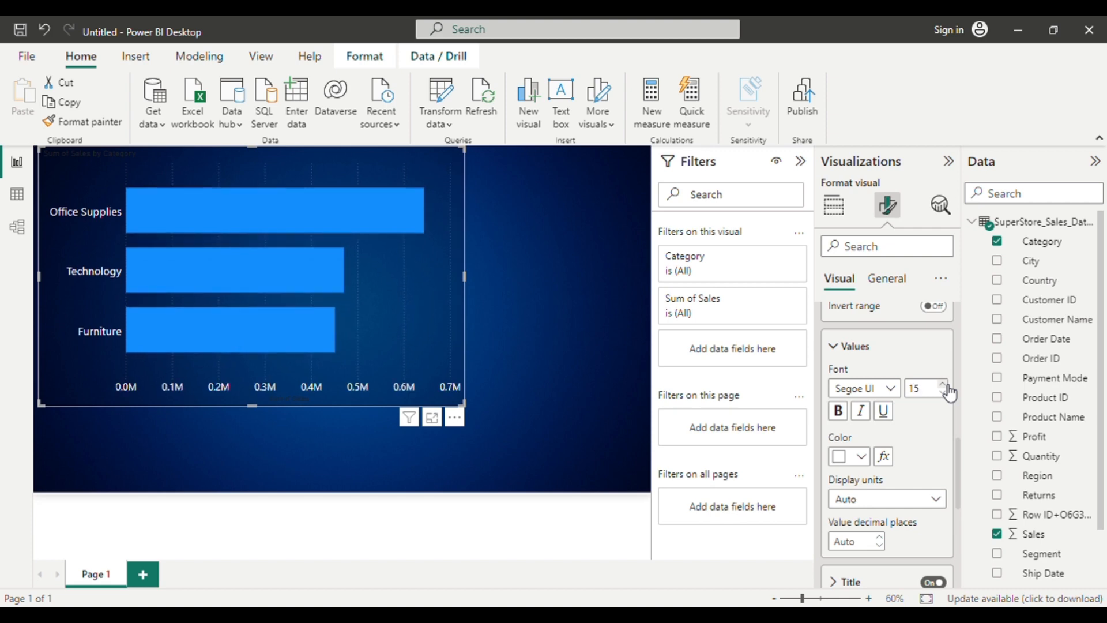
scroll(924, 443, down, 5)
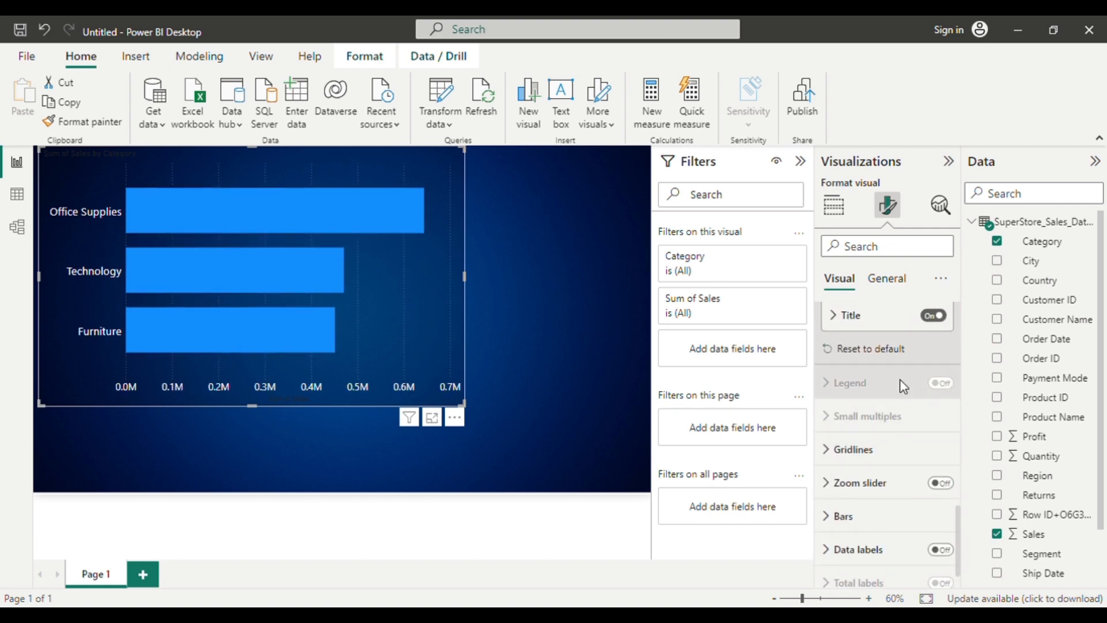
click(936, 319)
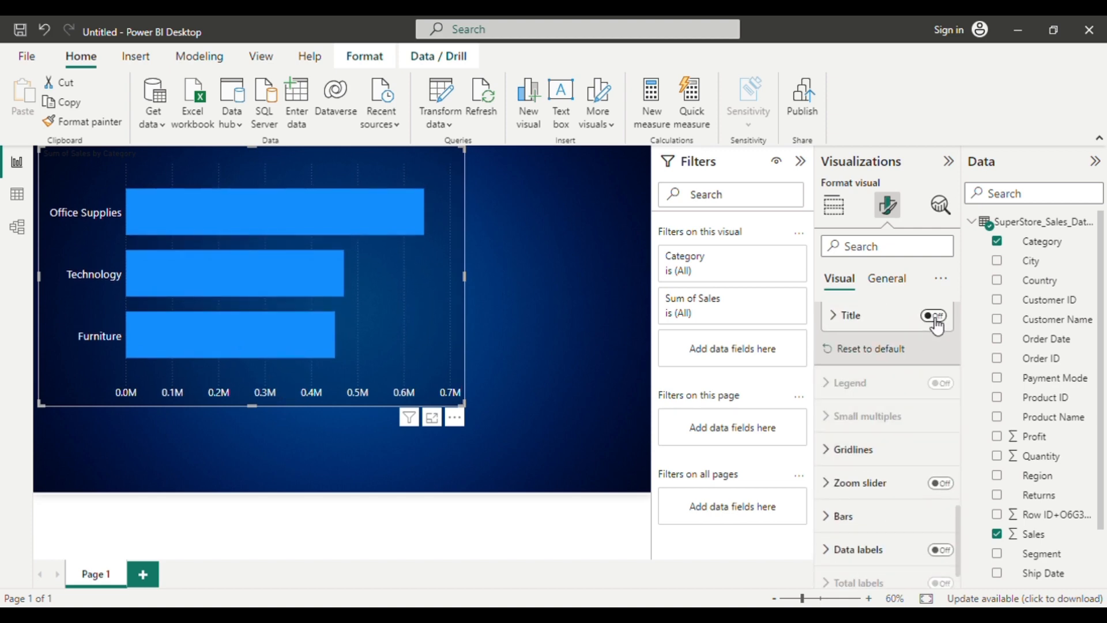
Turn on data labels for the bar chart and set the color of their values to white.
scroll(865, 440, down, 1)
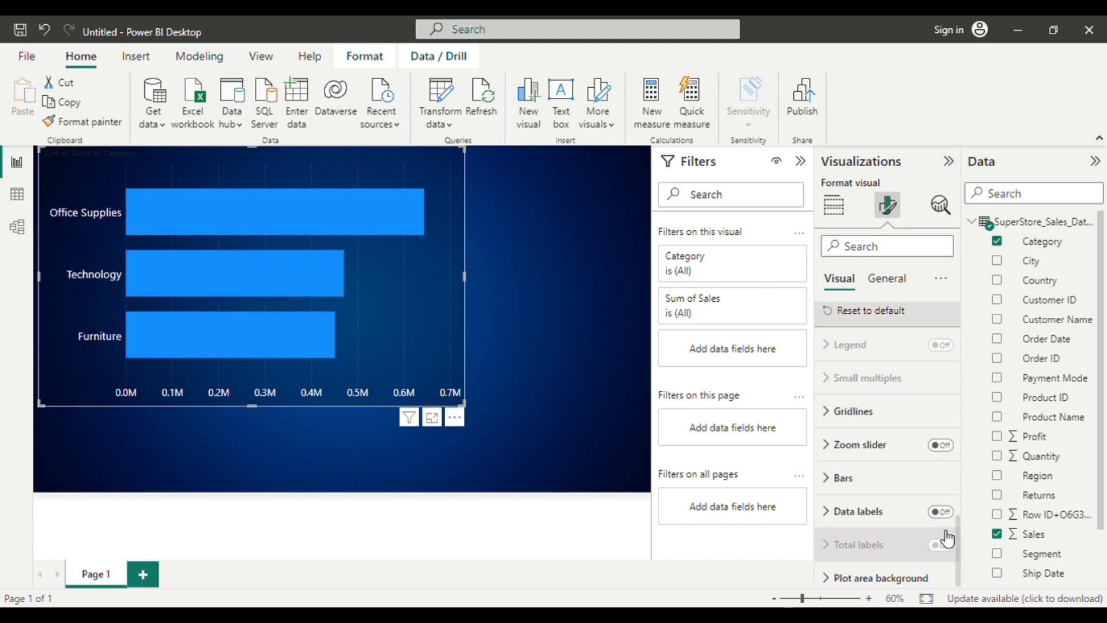
click(940, 512)
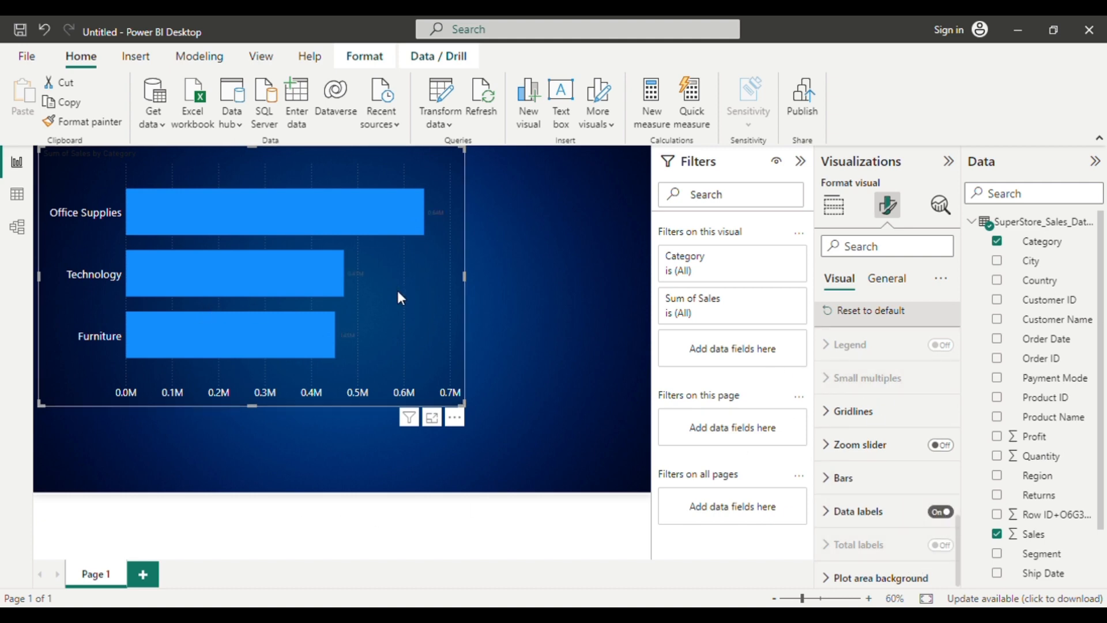
click(851, 512)
scroll(850, 515, down, 3)
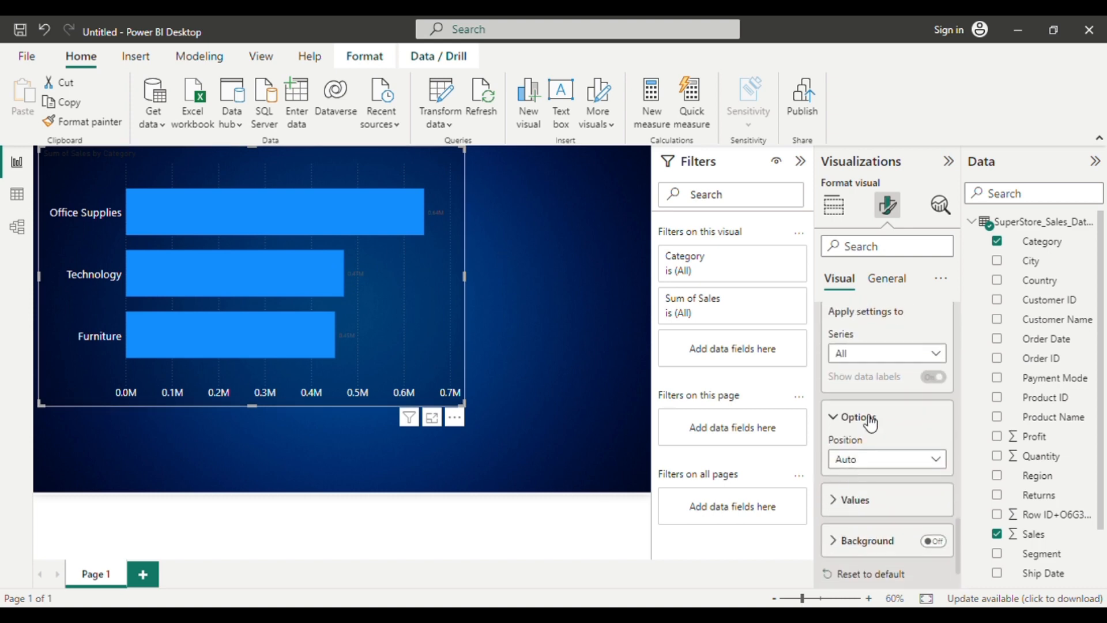
scroll(869, 420, down, 2)
click(853, 445)
scroll(852, 448, down, 1)
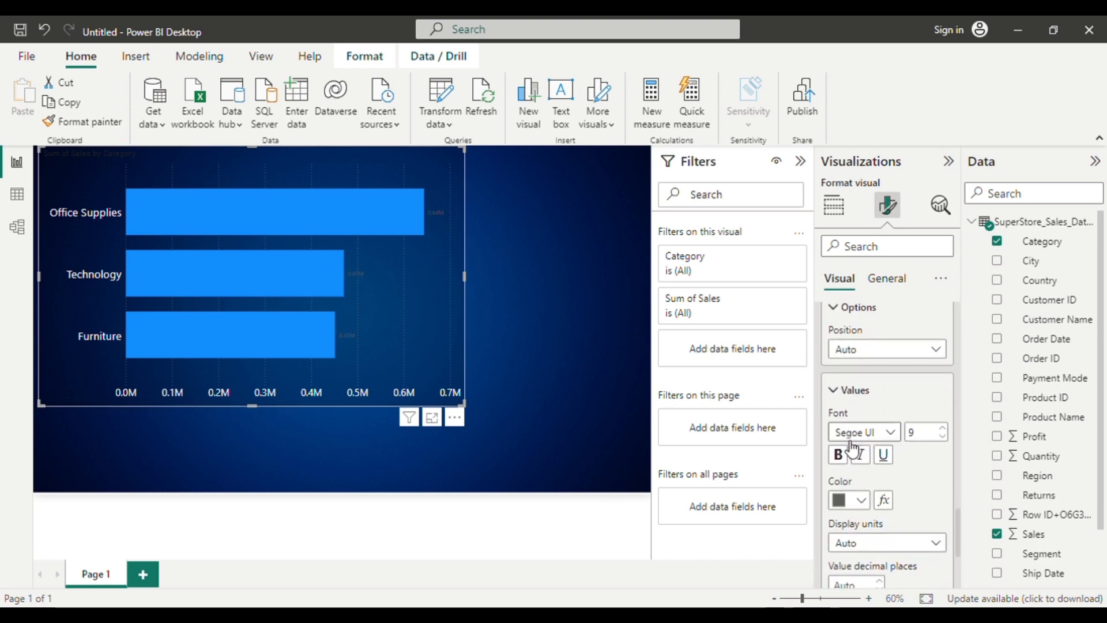
click(861, 510)
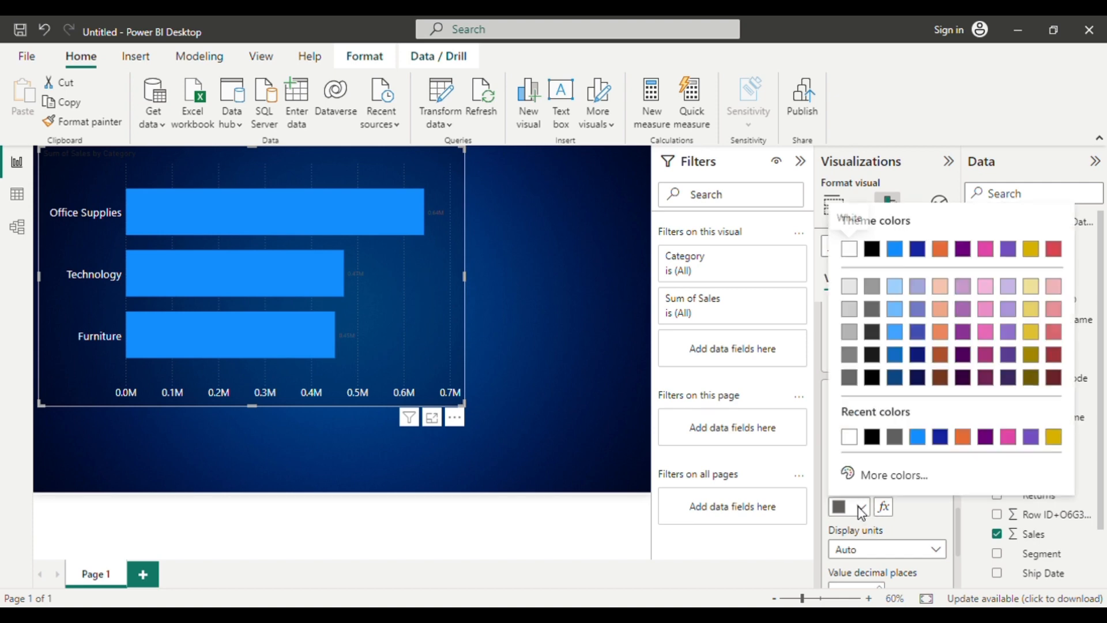
click(849, 436)
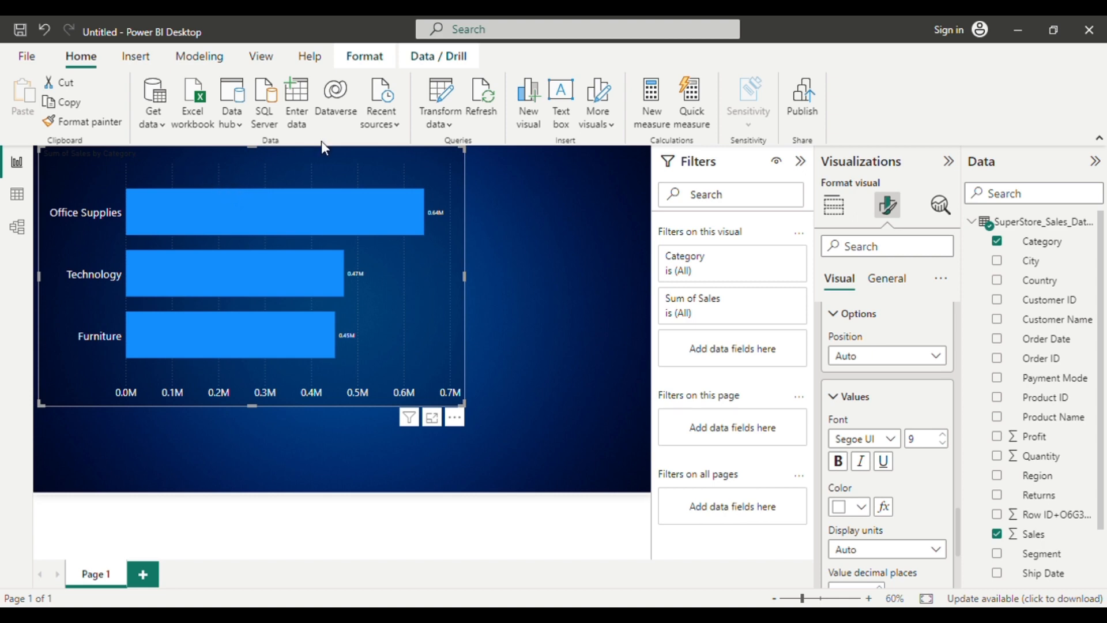
Set the text color of the bar chart's title to white (#FFFFFF).
click(903, 283)
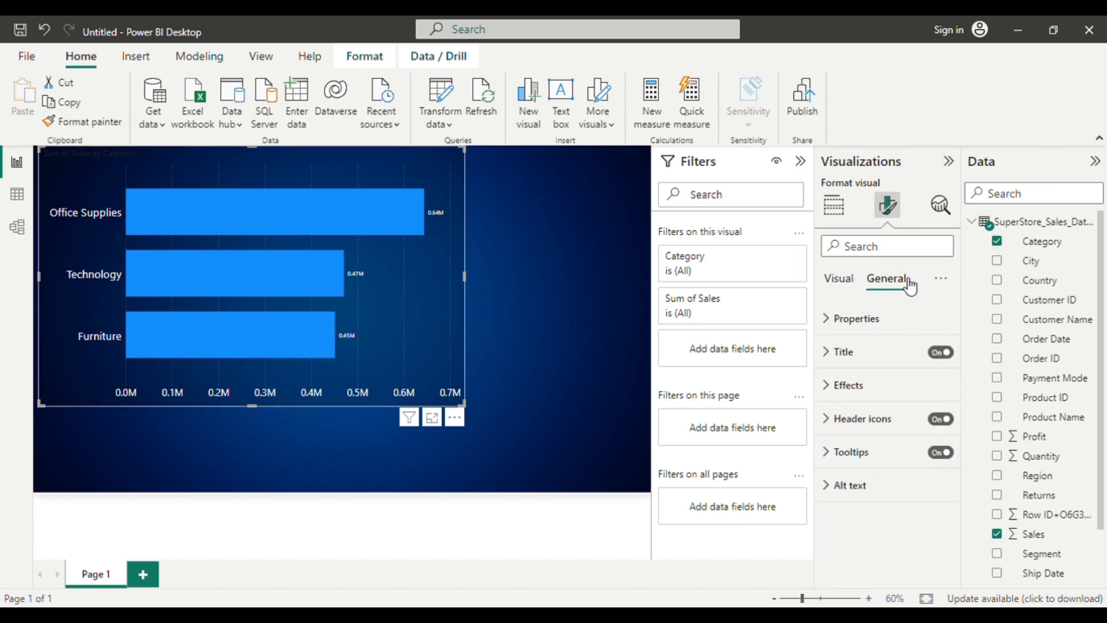
click(832, 365)
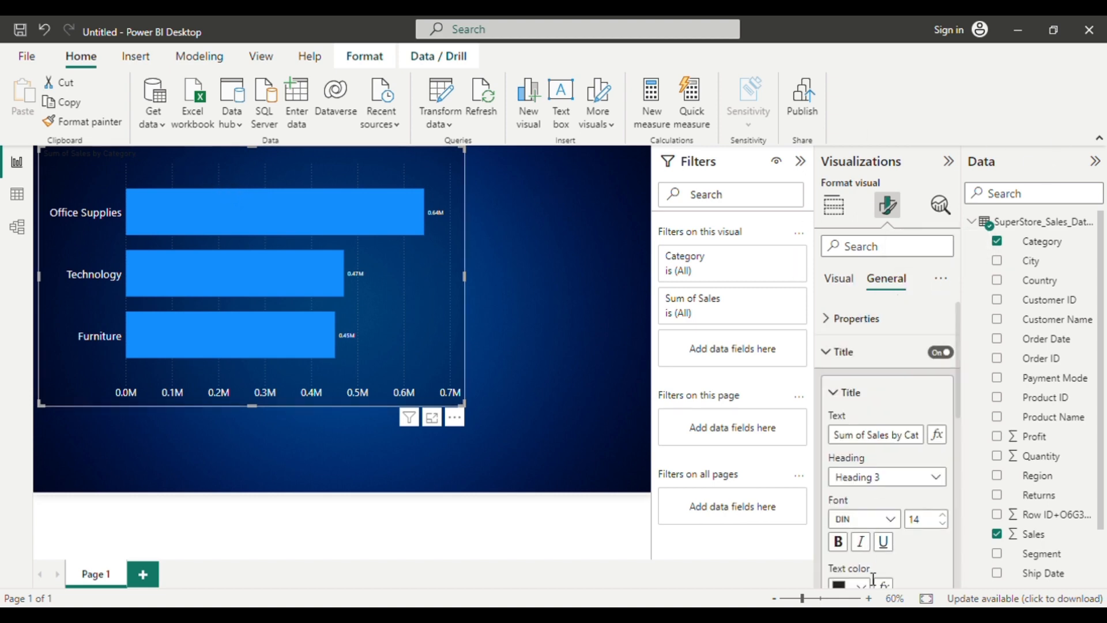
scroll(866, 577, down, 1)
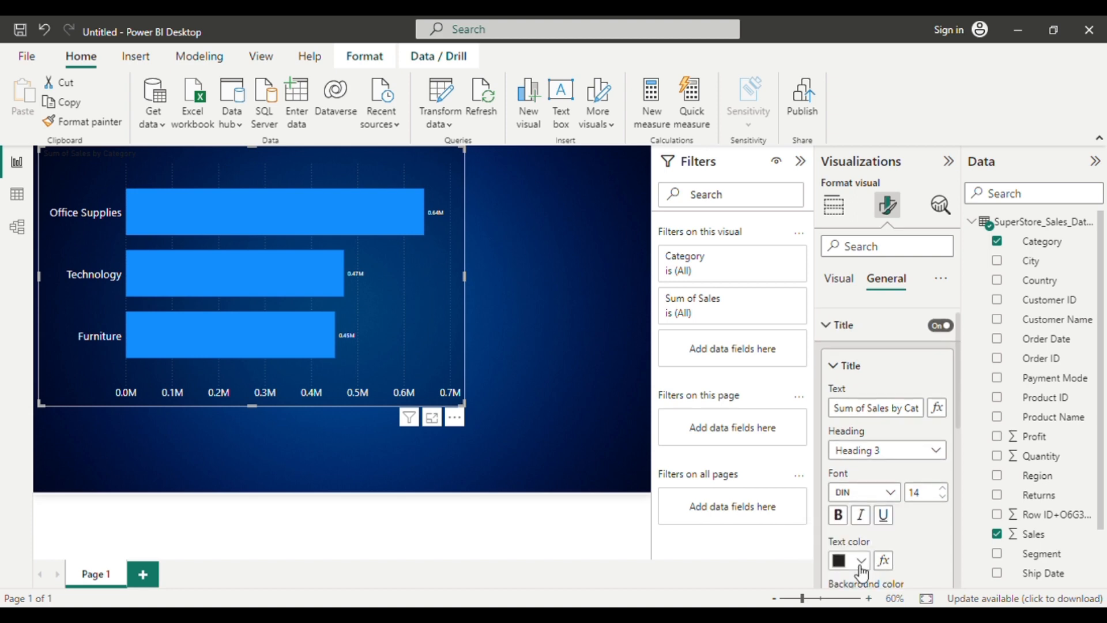
click(859, 559)
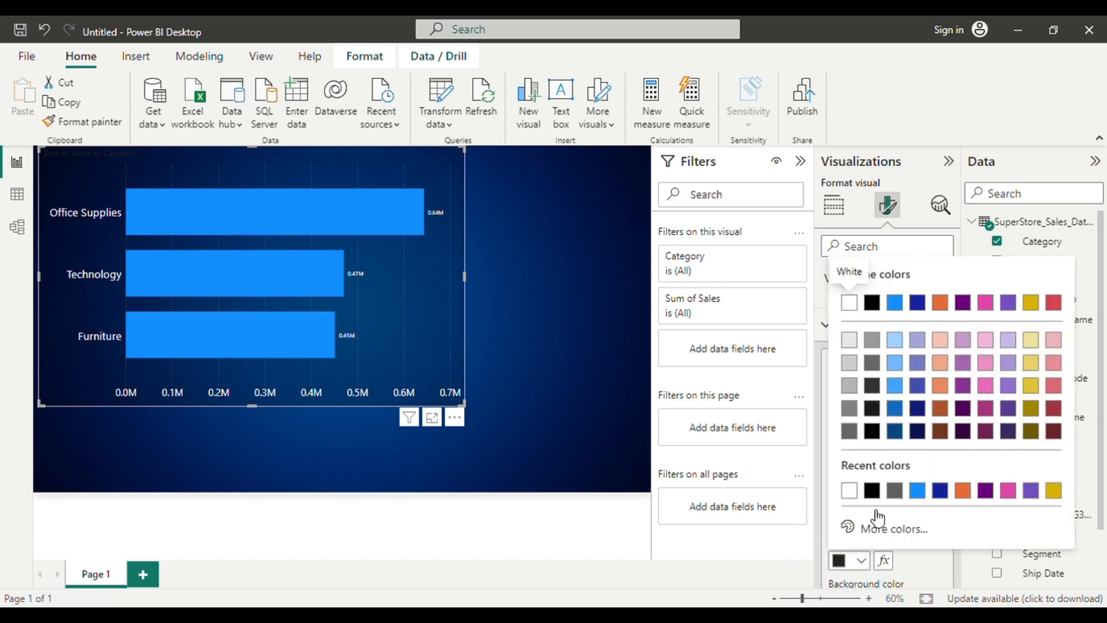
click(848, 490)
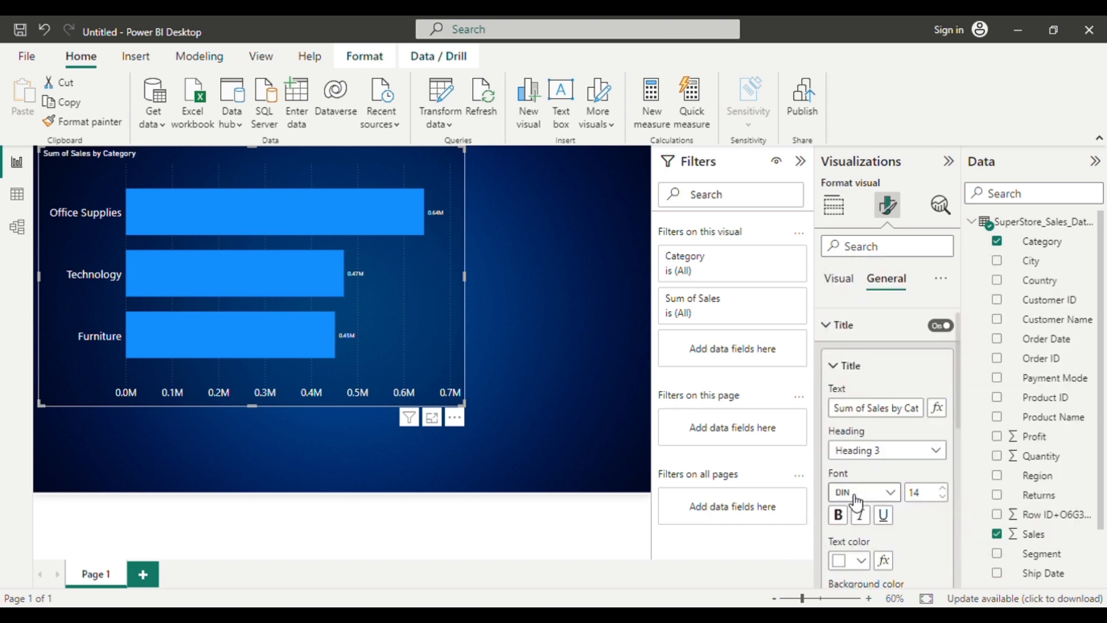
Increase the font size of the chart title to 27.
click(943, 488)
click(944, 488)
click(943, 488)
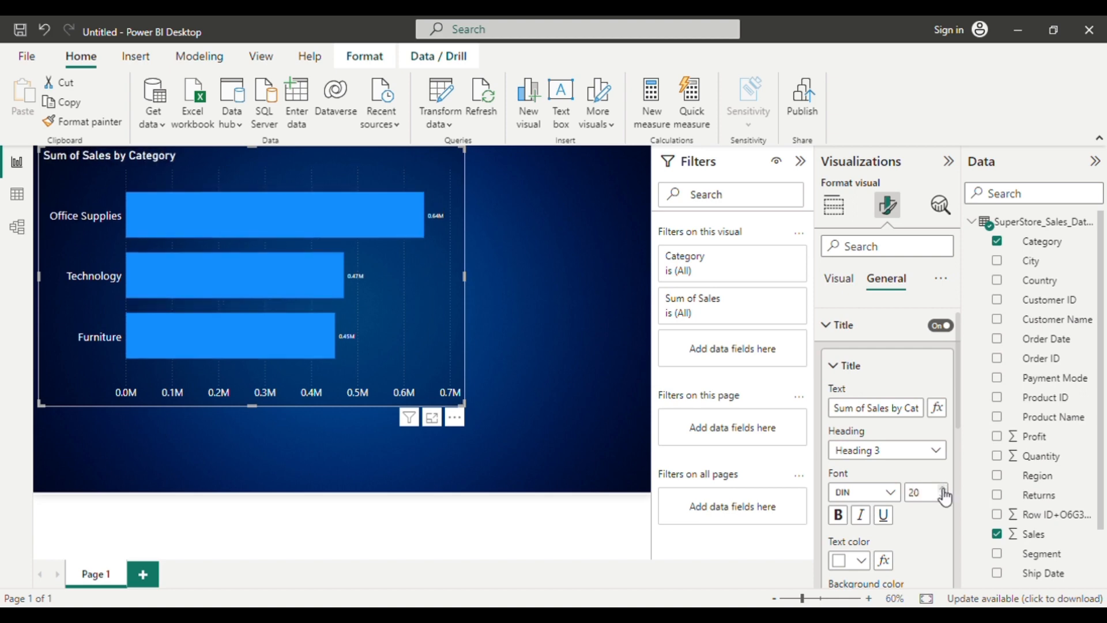
click(943, 487)
click(943, 488)
click(943, 487)
click(944, 487)
Try the horizontal alignment options for the chart title and set it to Center.
scroll(922, 472, down, 4)
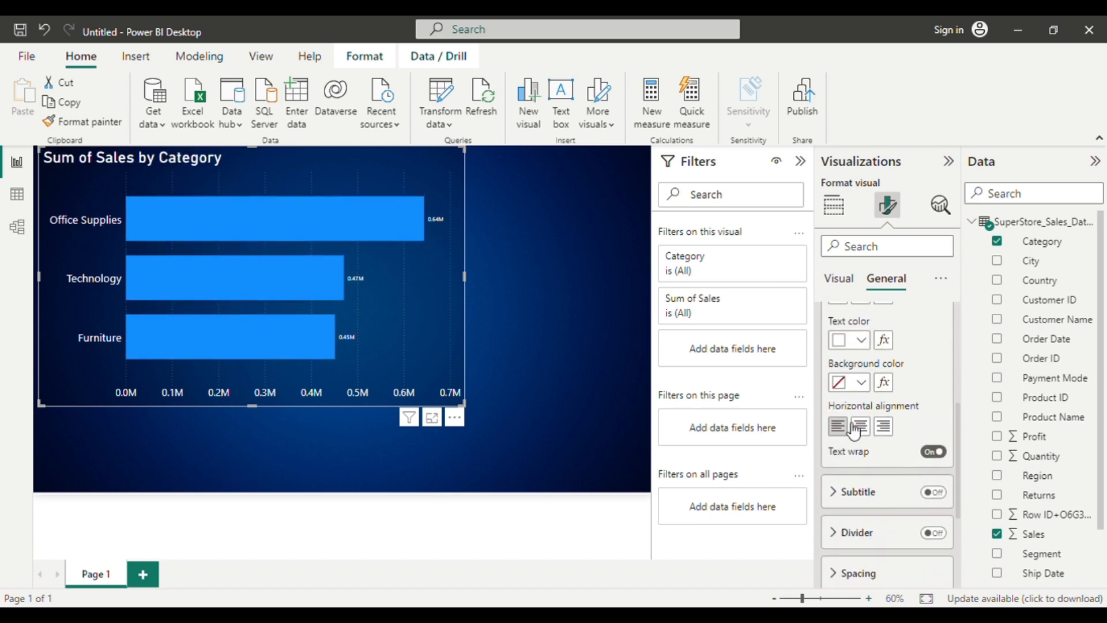
click(859, 429)
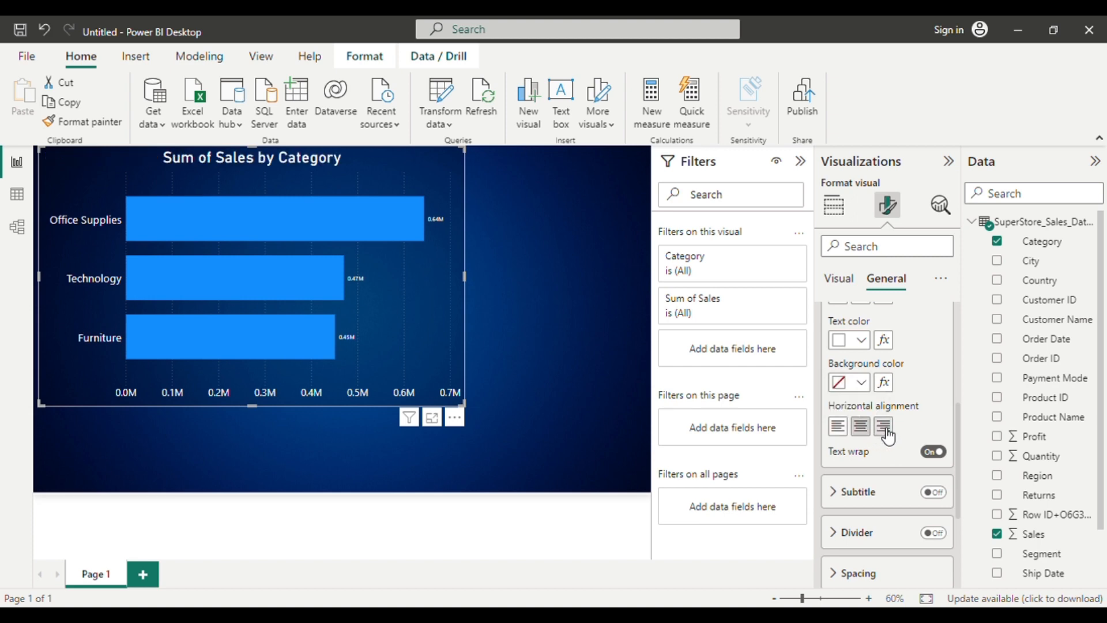
click(886, 428)
click(841, 431)
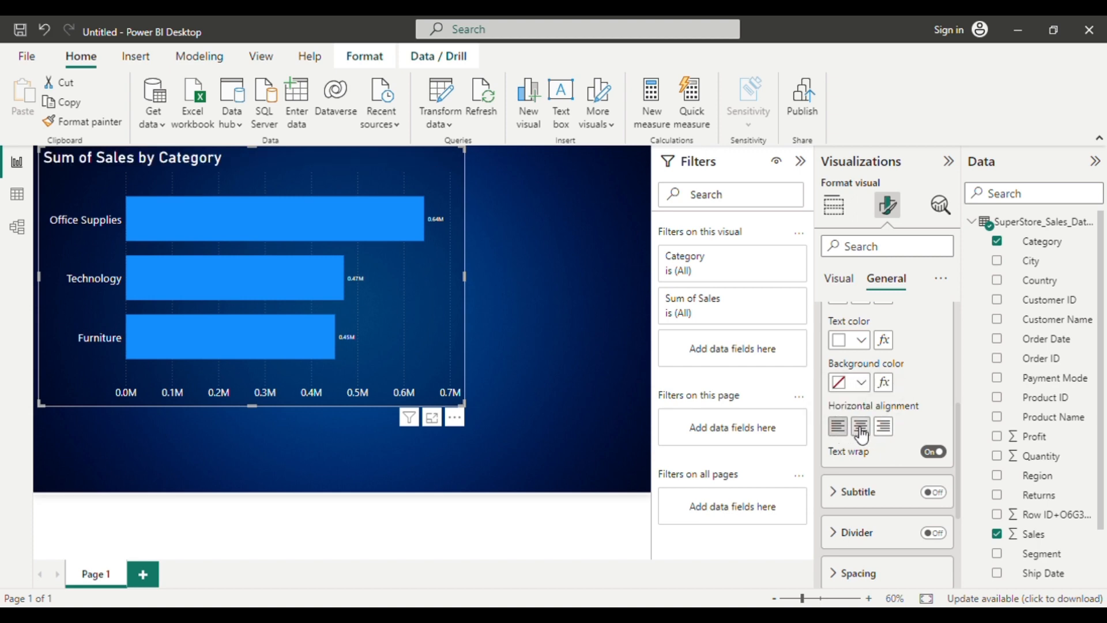
click(860, 427)
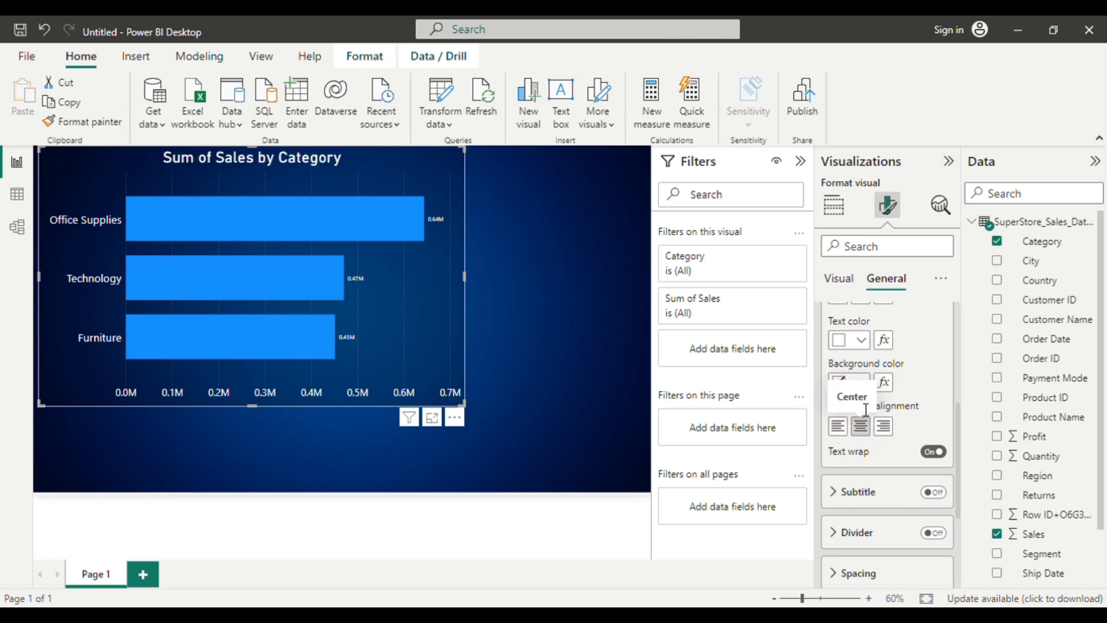
Shorten the chart title text to "Sales by Category".
scroll(866, 409, up, 4)
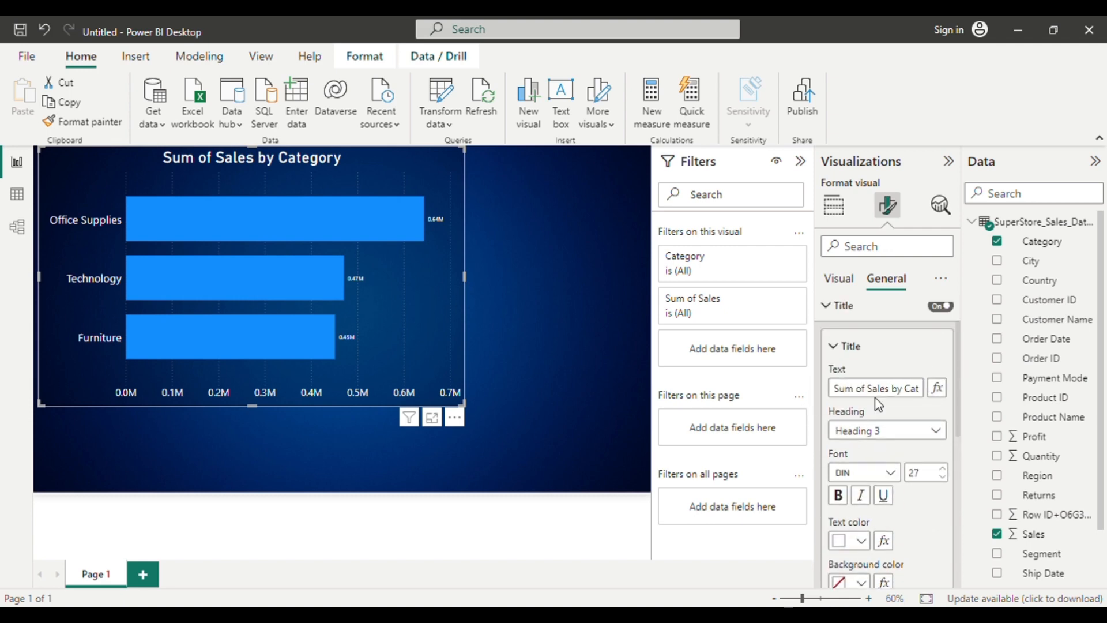
click(865, 388)
key(BackSpace)
key(BackSpace)
key(BackSpace)
key(BackSpace)
key(BackSpace)
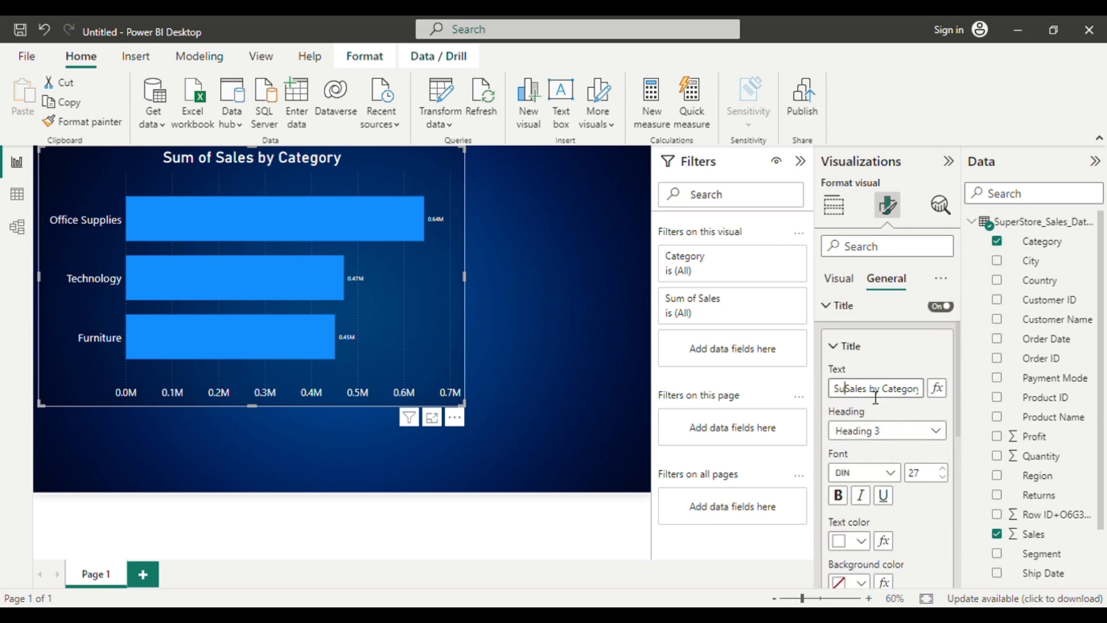
key(BackSpace)
key(BackSpace)
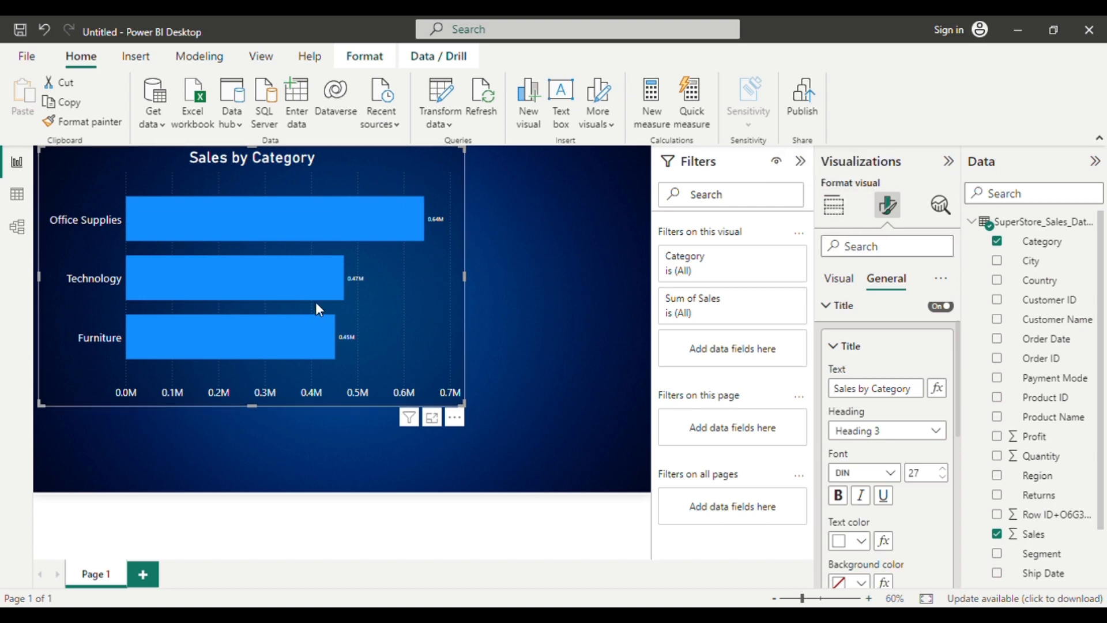
Turn on the Show all option in the bar color settings so each category gets its own color.
click(853, 278)
click(855, 314)
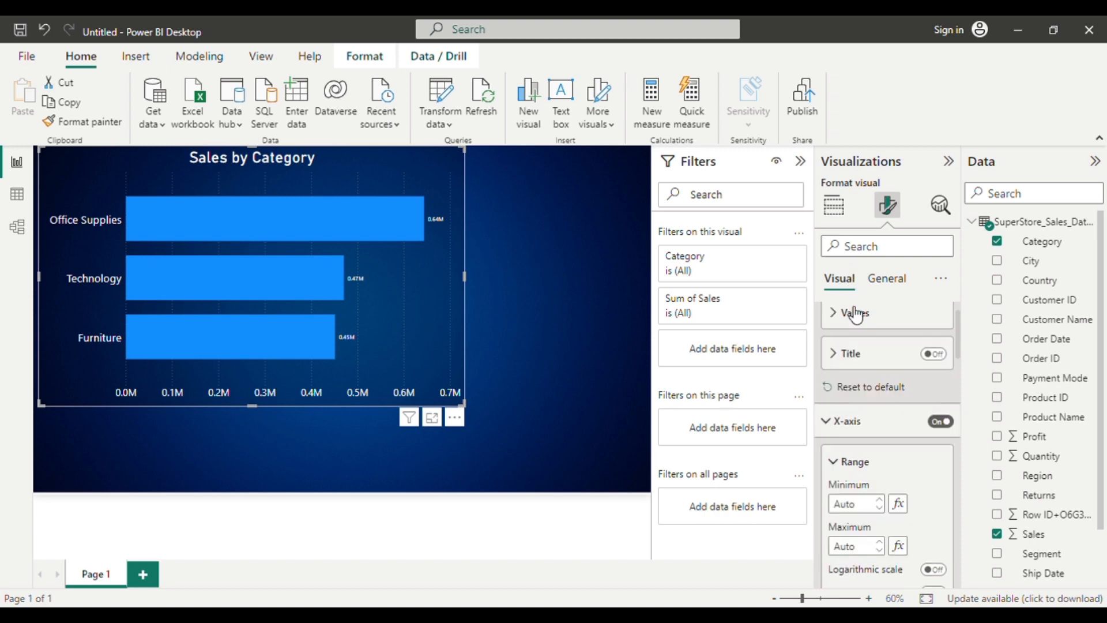
click(941, 279)
click(973, 331)
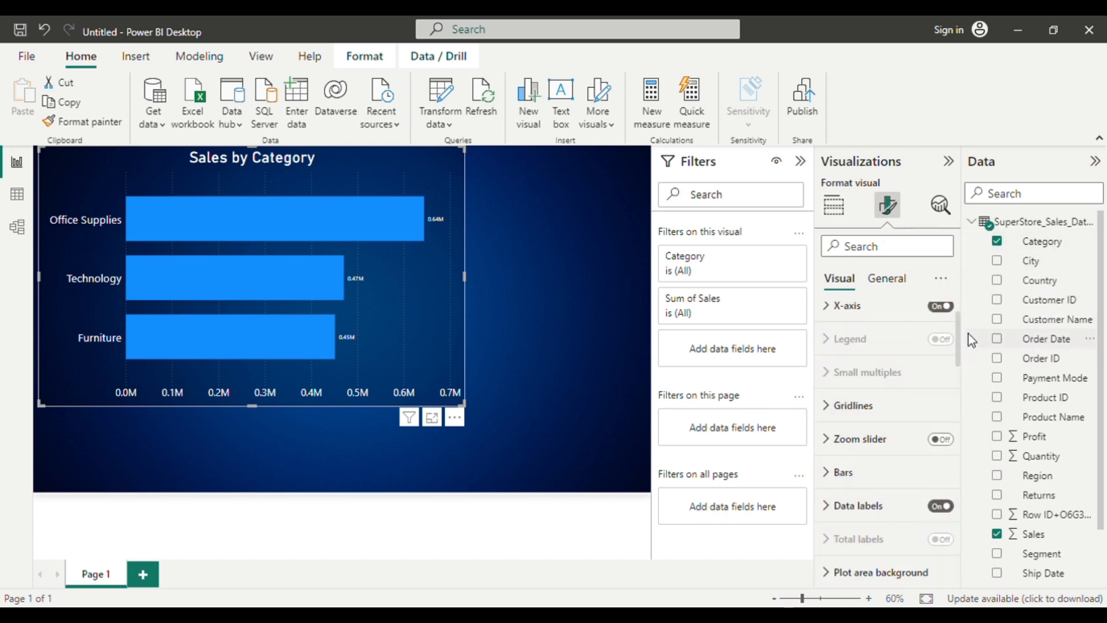
scroll(852, 330, up, 1)
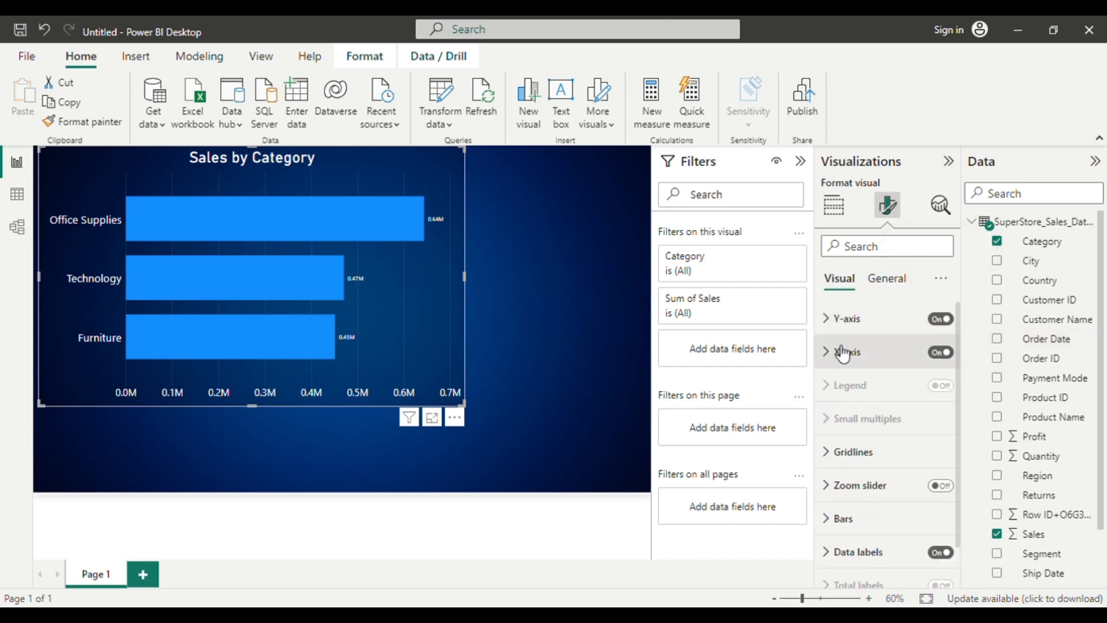
click(832, 321)
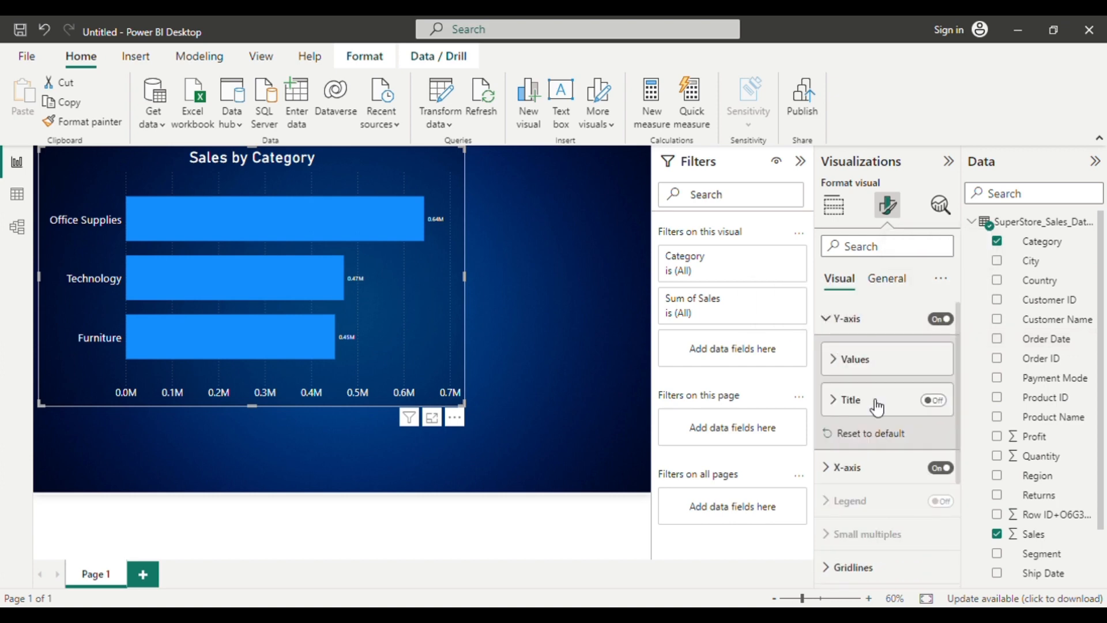
scroll(875, 404, down, 3)
click(830, 481)
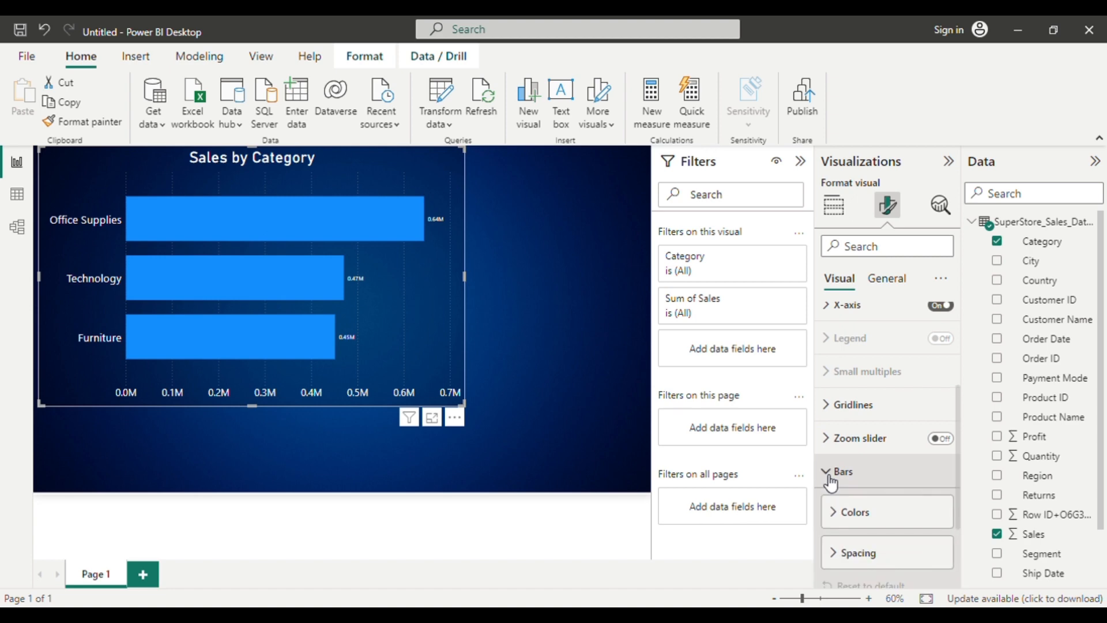
click(864, 517)
scroll(853, 461, down, 3)
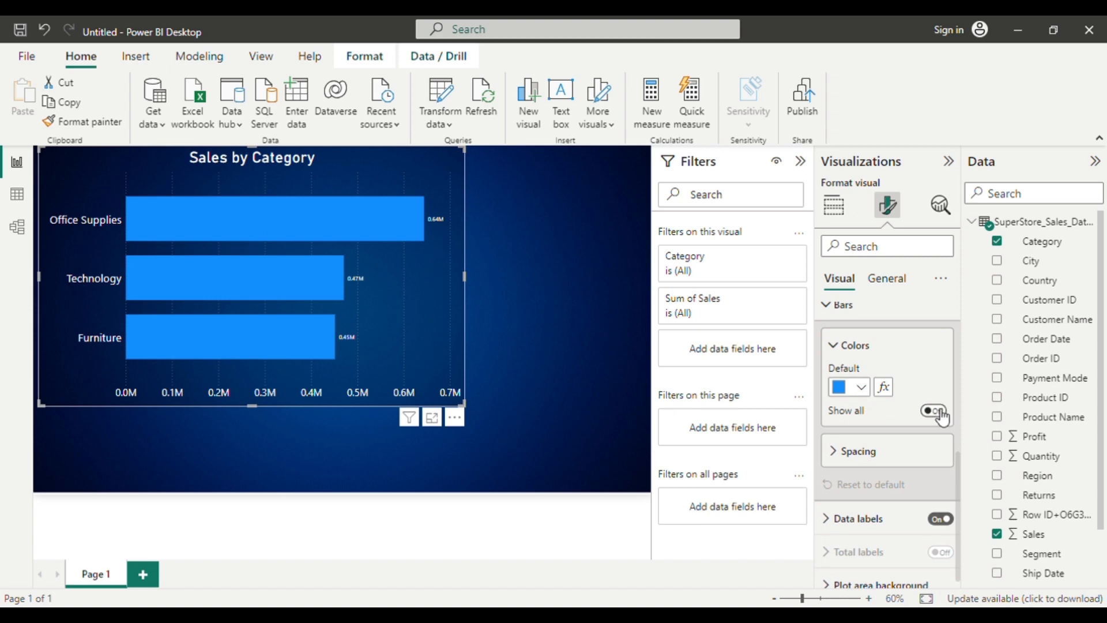
click(939, 410)
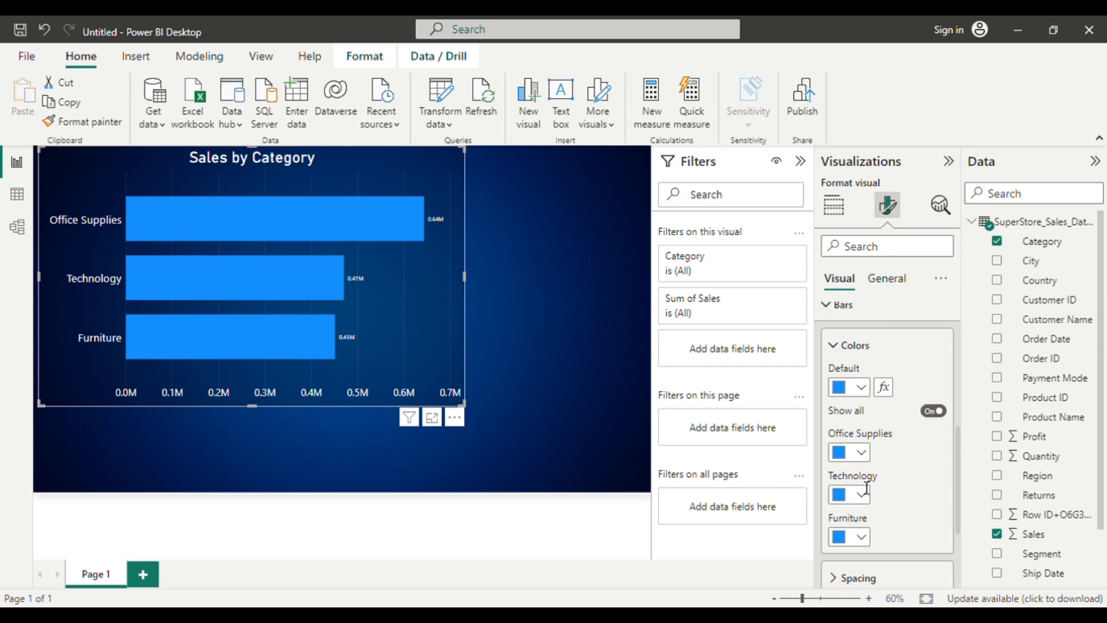
Color the Office Supplies bar darker blue, Technology light pink and Furniture light indigo (#a0a7d8, Theme color 2, 60% lighter).
click(873, 453)
click(894, 288)
click(863, 499)
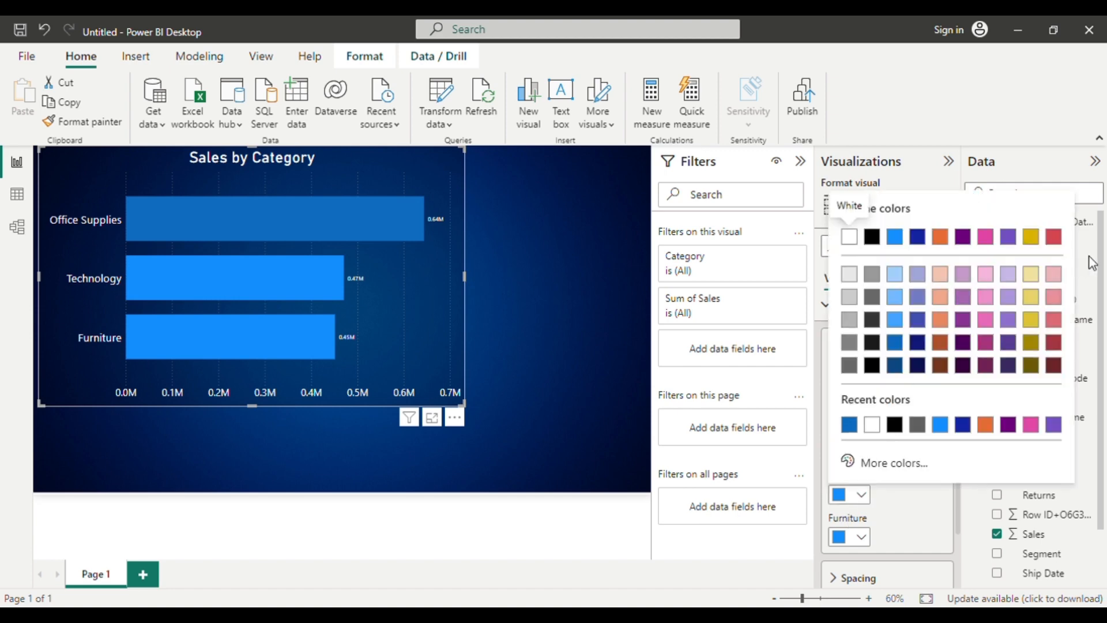
click(987, 276)
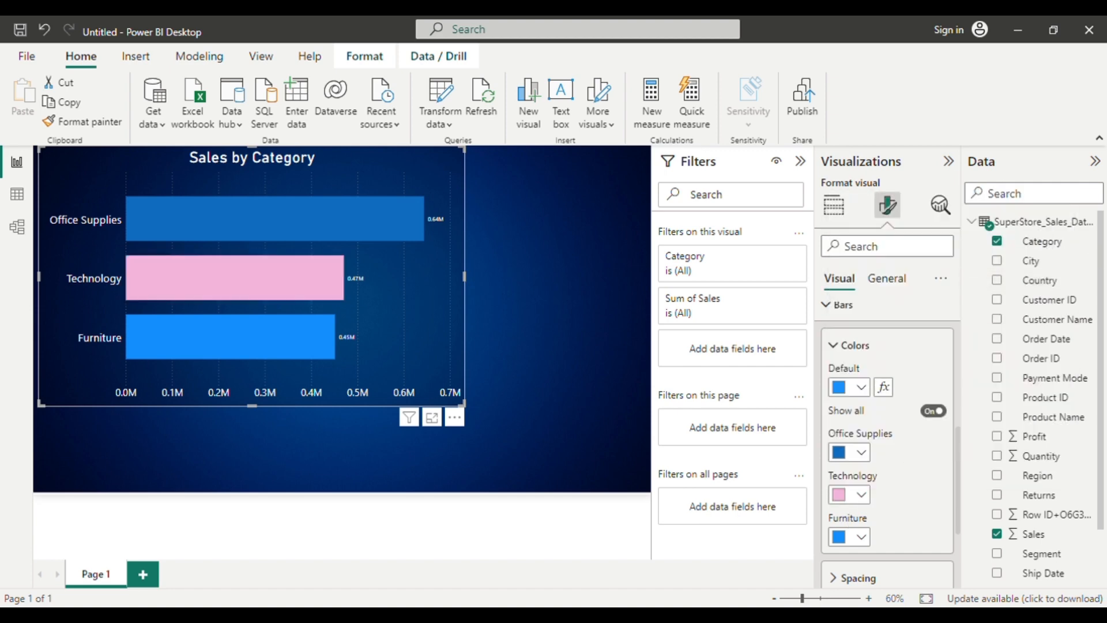
click(861, 537)
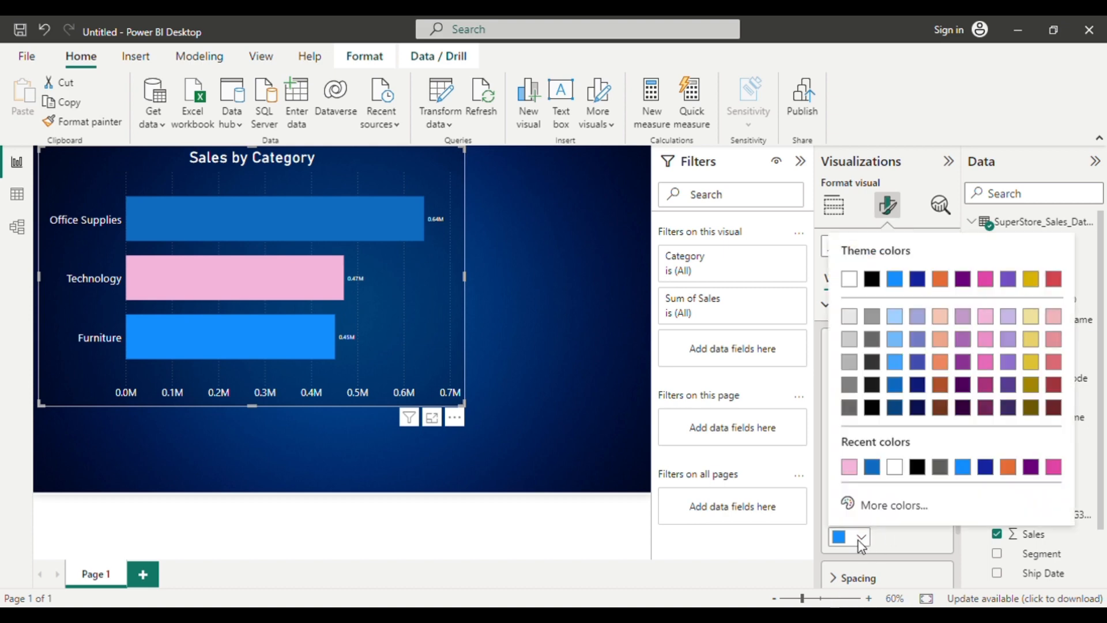
click(924, 321)
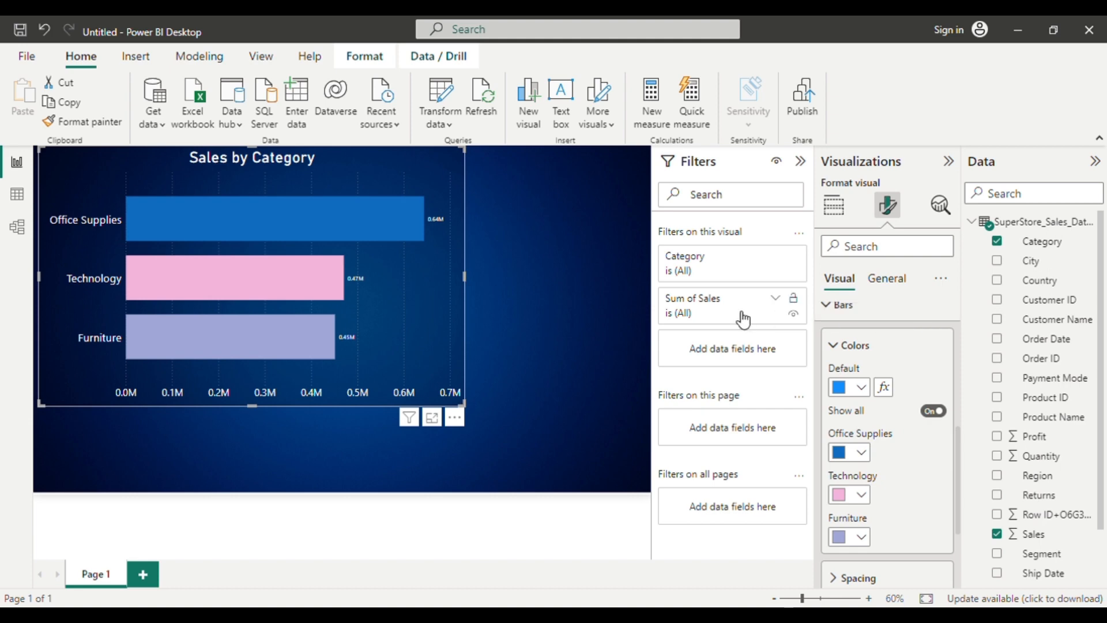
click(512, 312)
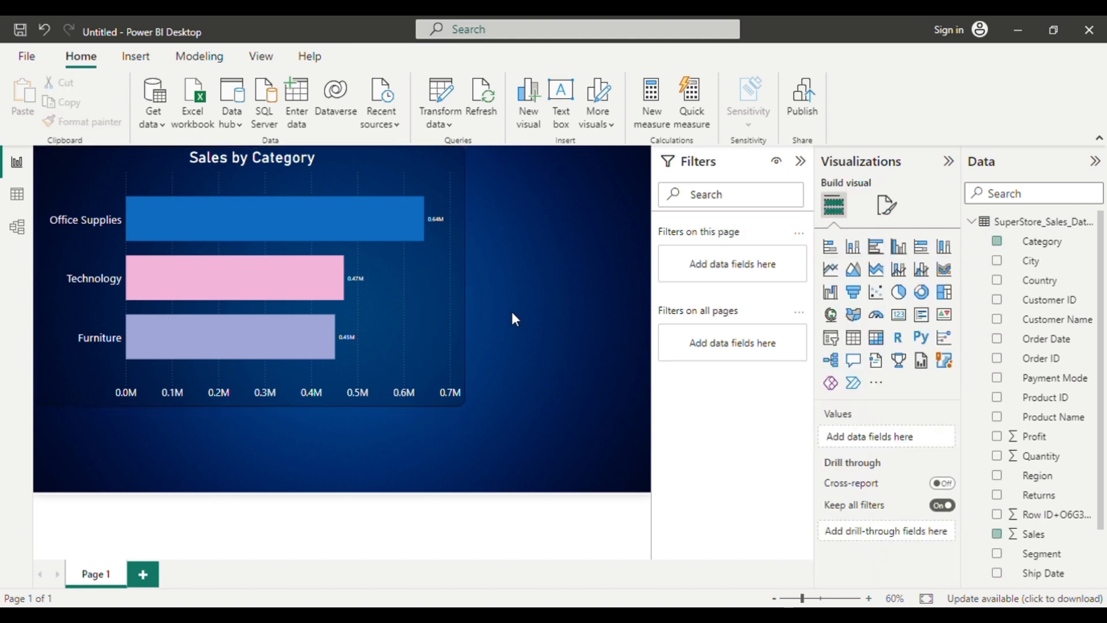
Shrink the Sales by Category chart to about half its width and height and place it in the page's lower-left corner.
click(373, 286)
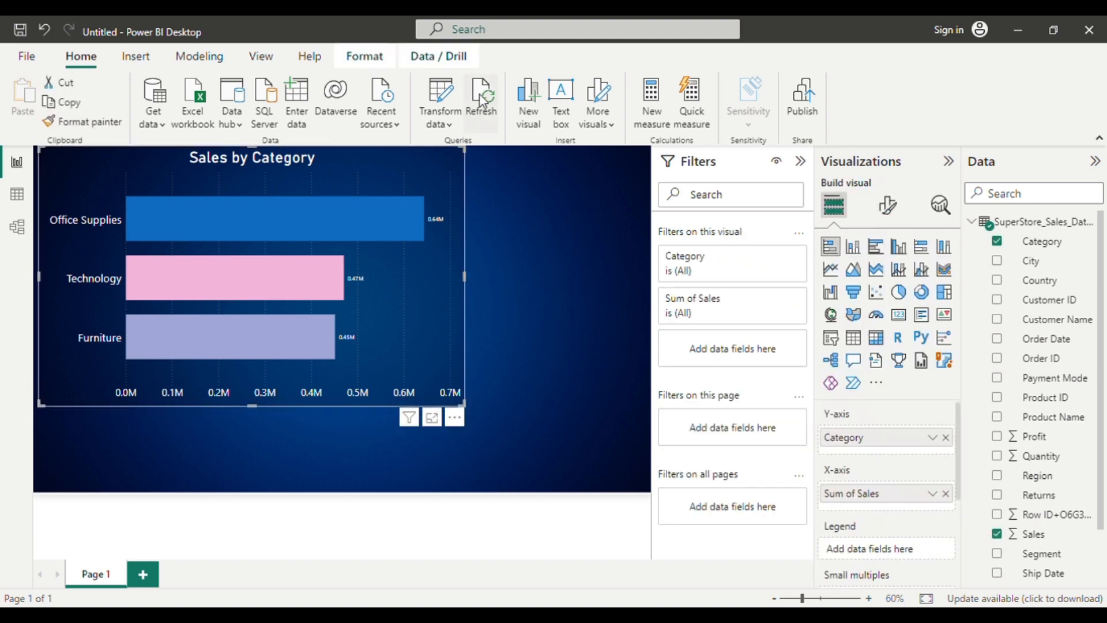
drag(472, 157, 256, 267)
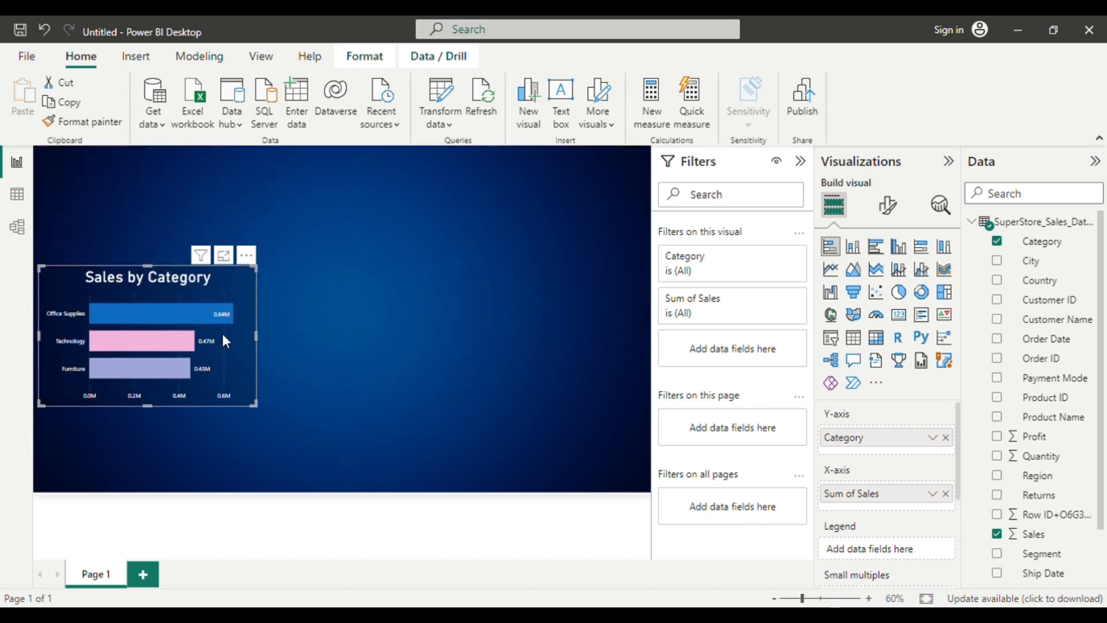
drag(226, 341, 205, 418)
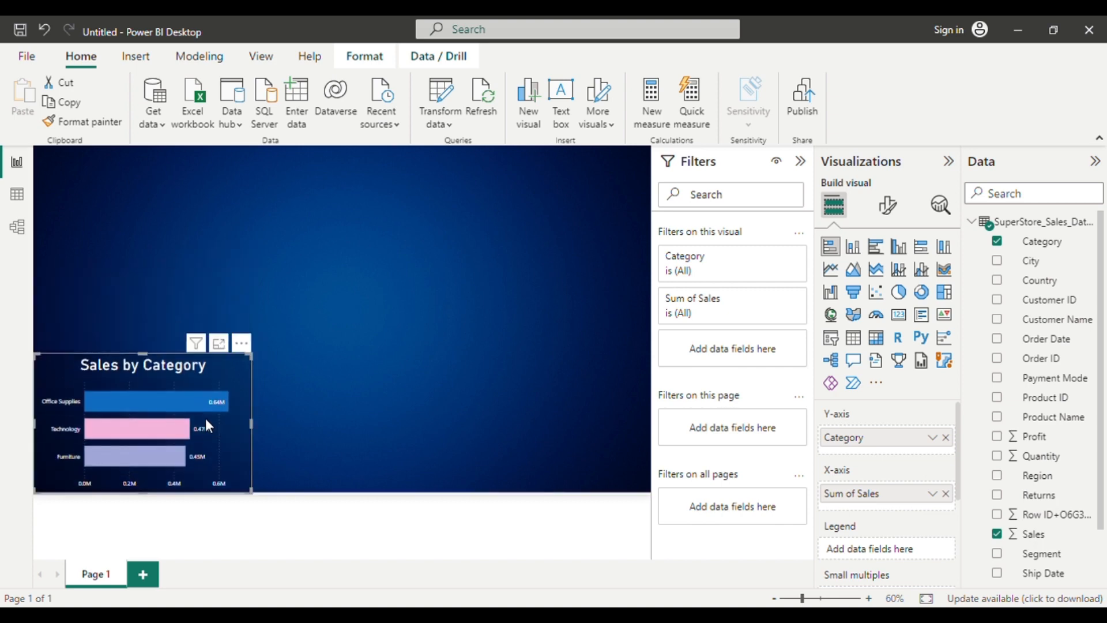
Collapse the Filters pane and change the report page's canvas type to Custom.
click(810, 165)
click(700, 310)
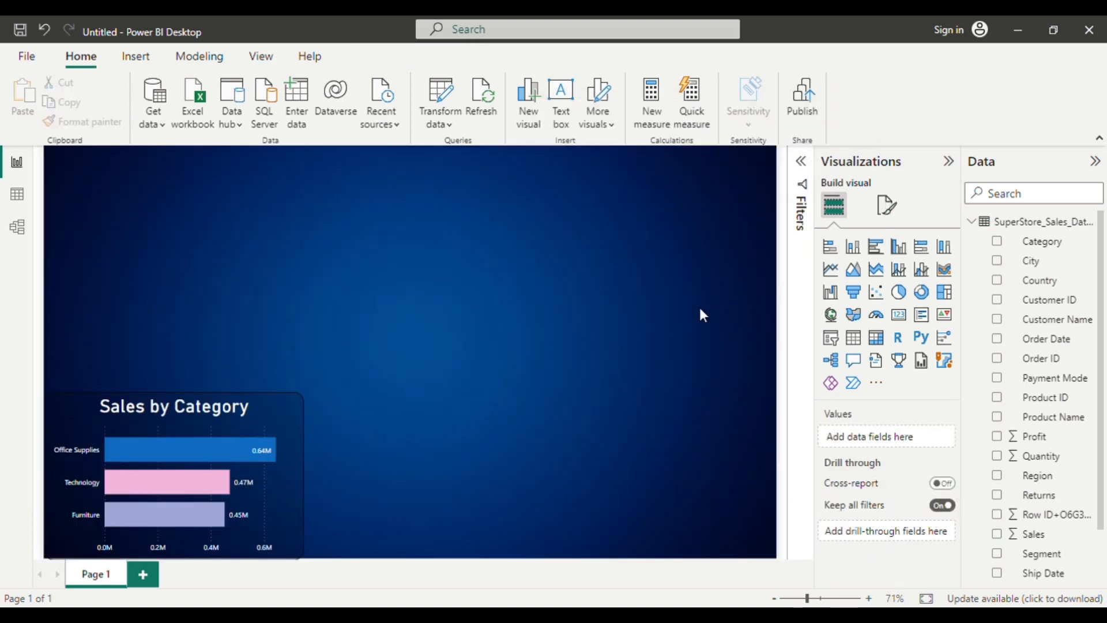
click(887, 205)
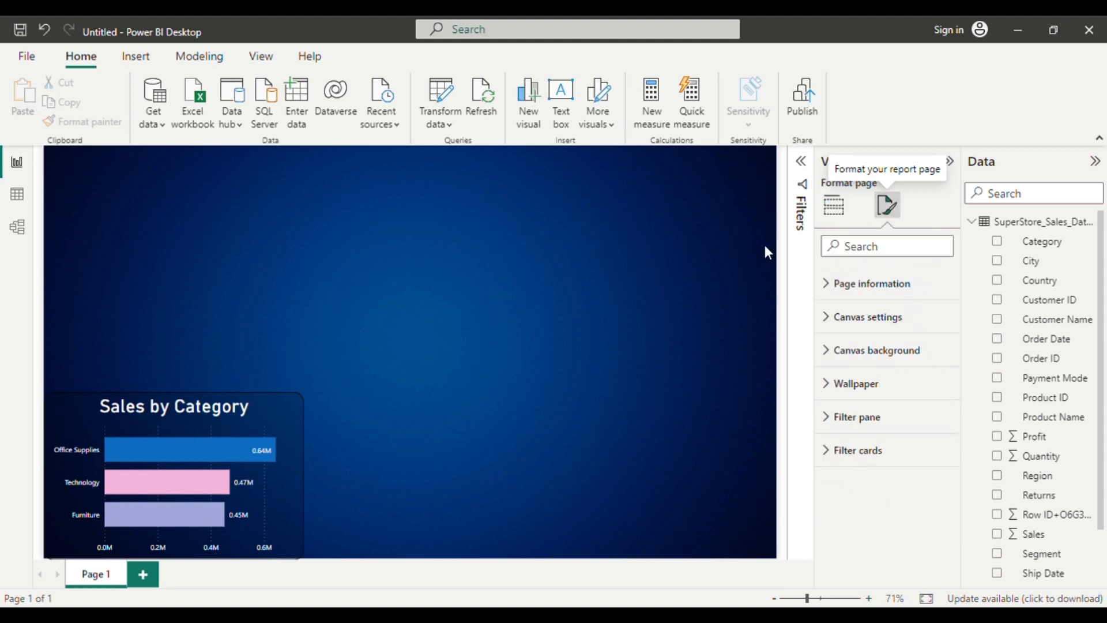
click(897, 327)
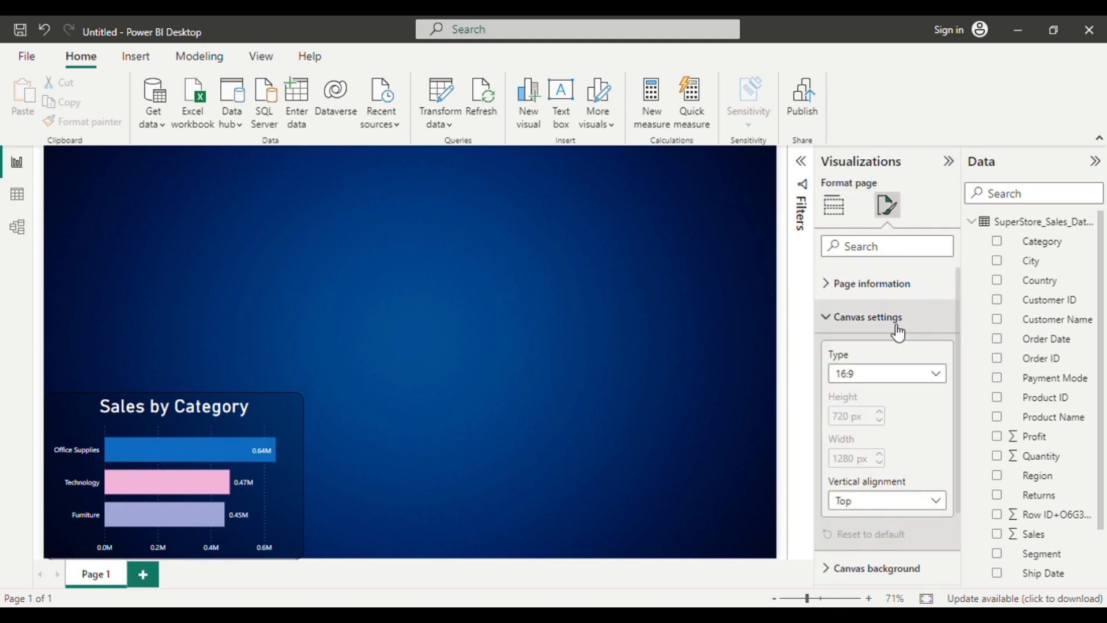
click(938, 376)
click(860, 472)
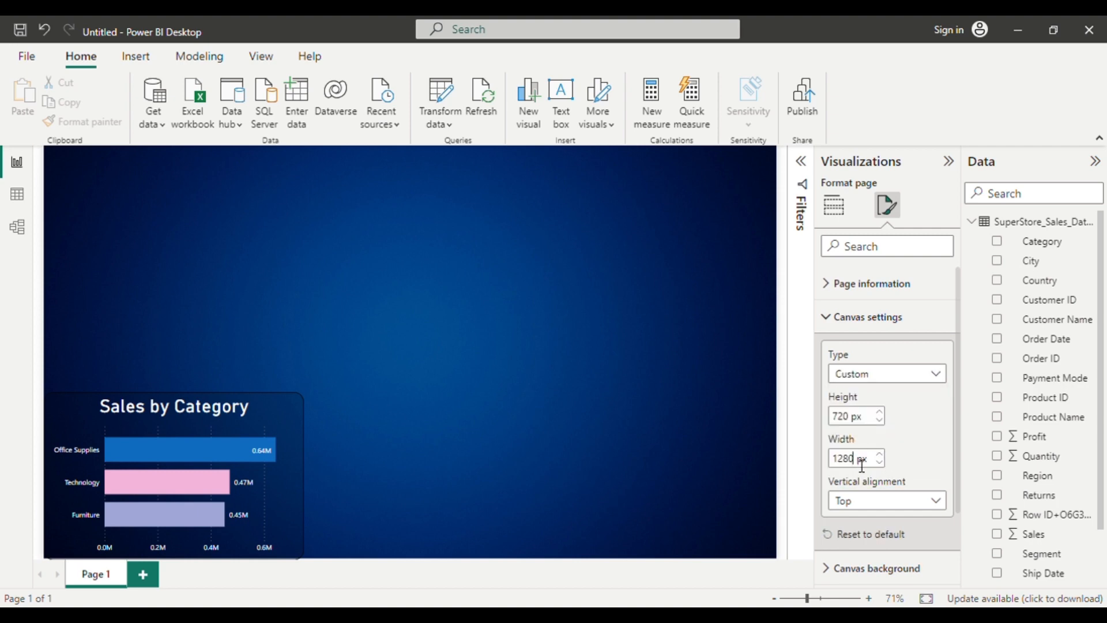
Try to set the custom canvas width to 16000 px.
double_click(862, 466)
key(BackSpace)
text(1)
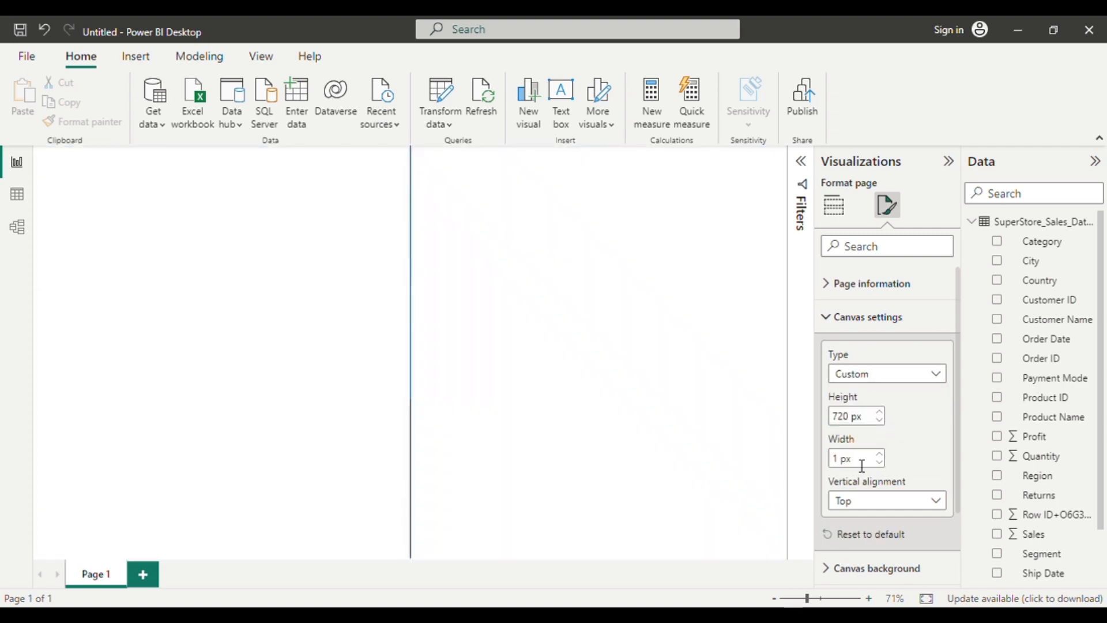
text(6000)
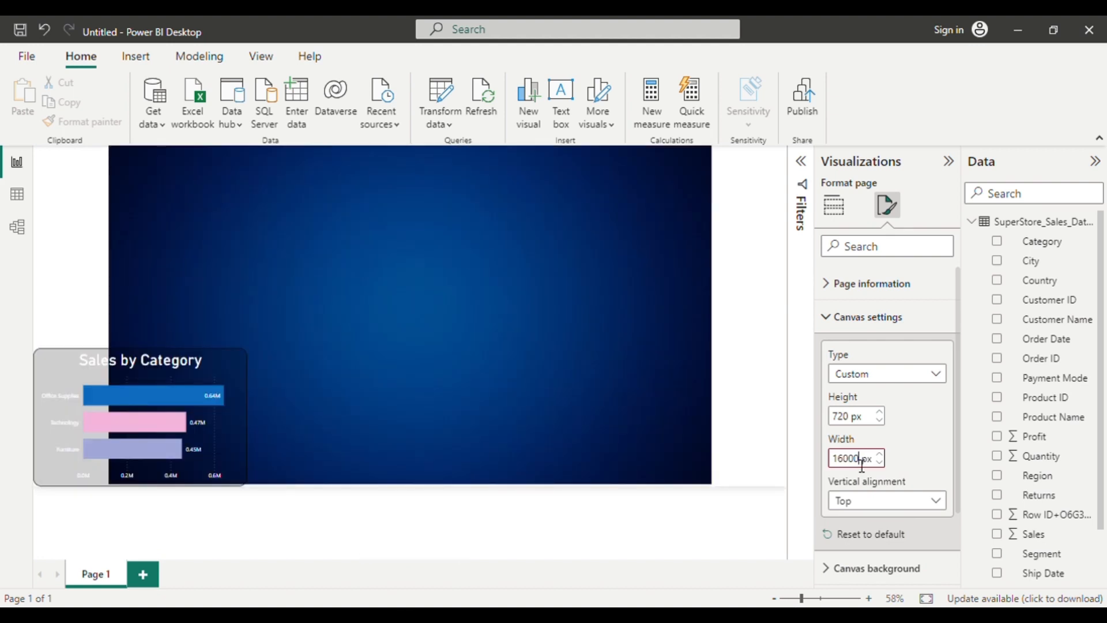
Raise the custom canvas height to 739 px.
click(888, 412)
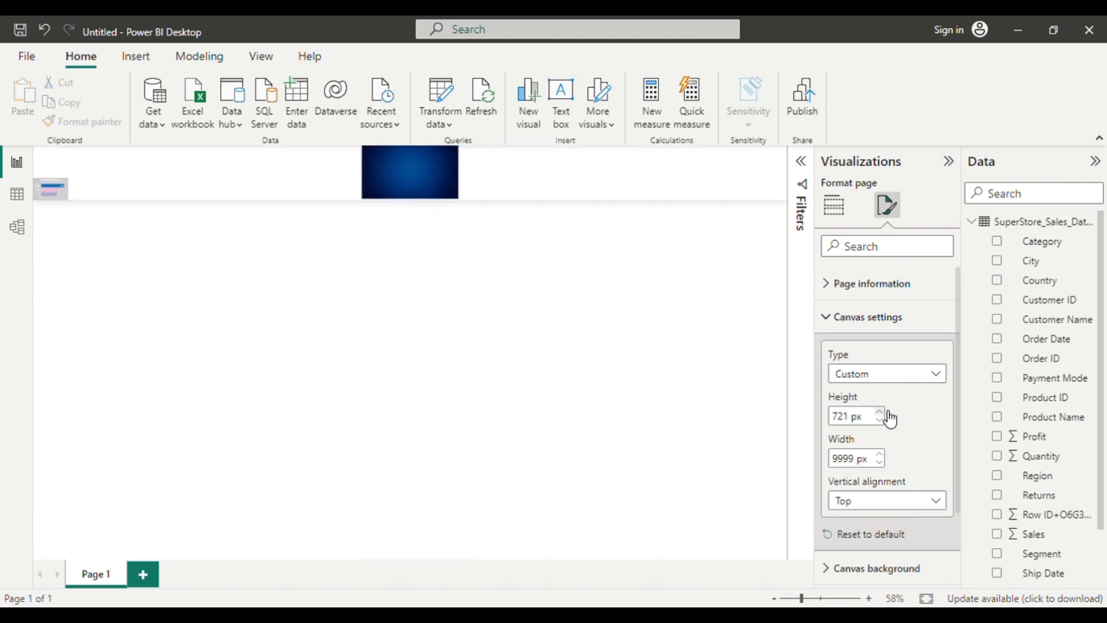
click(888, 411)
click(888, 411)
click(888, 411)
click(631, 417)
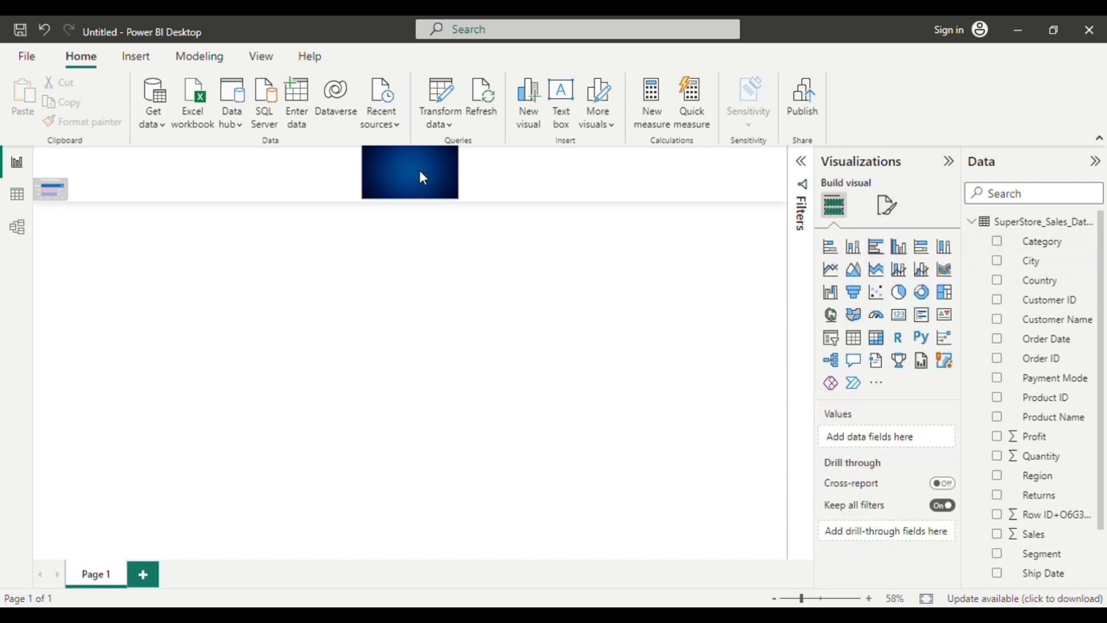
Set the custom canvas width to 1600 px.
click(885, 206)
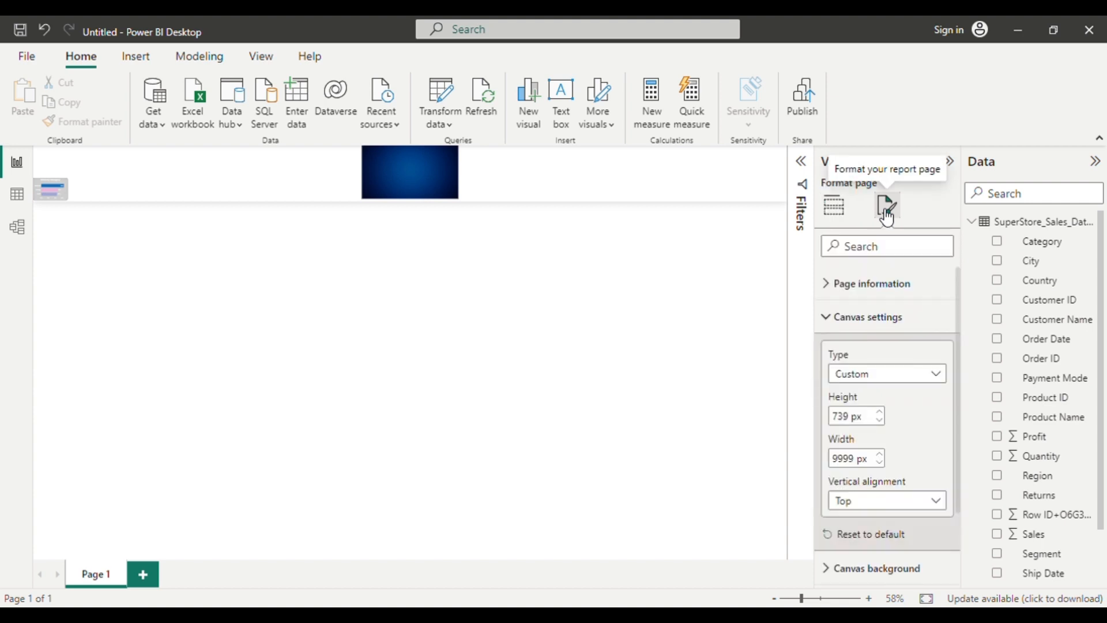
double_click(862, 459)
key(BackSpace)
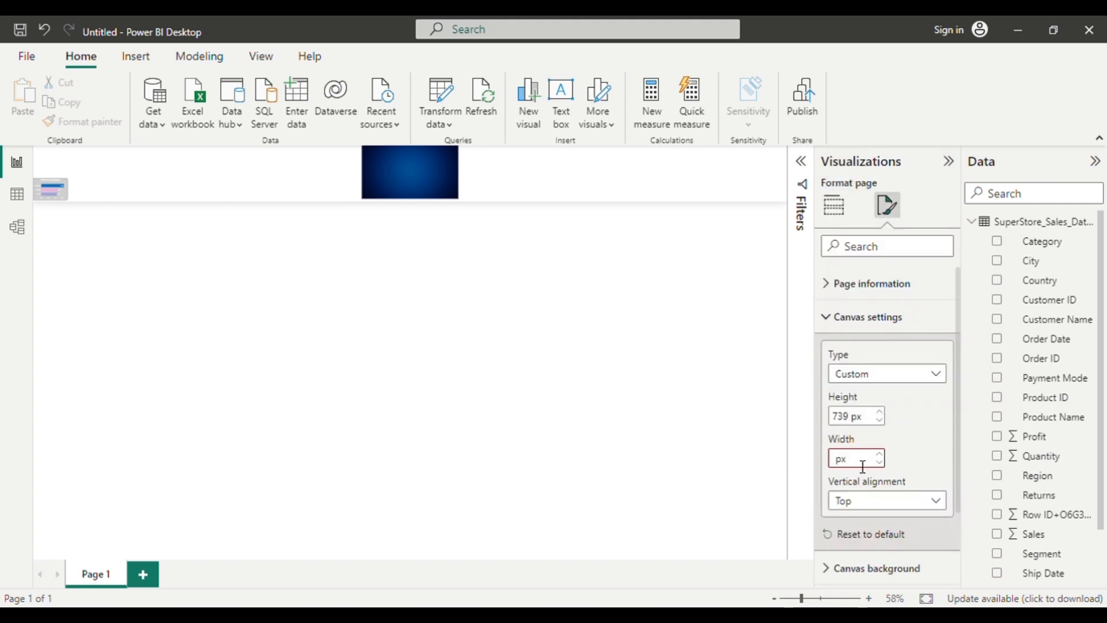
text(1600)
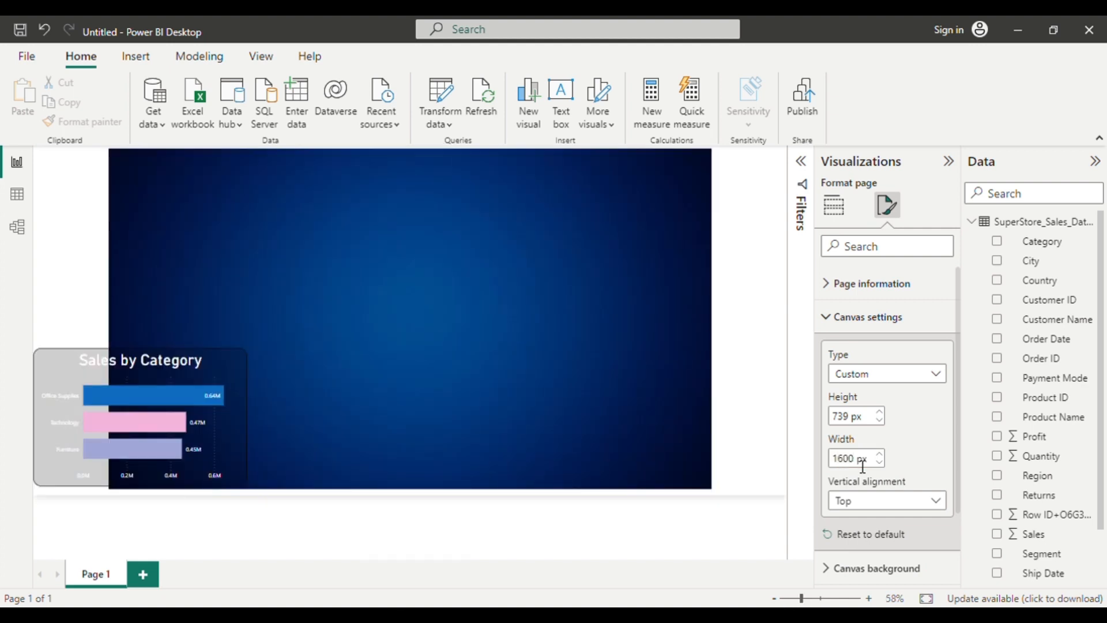
click(479, 509)
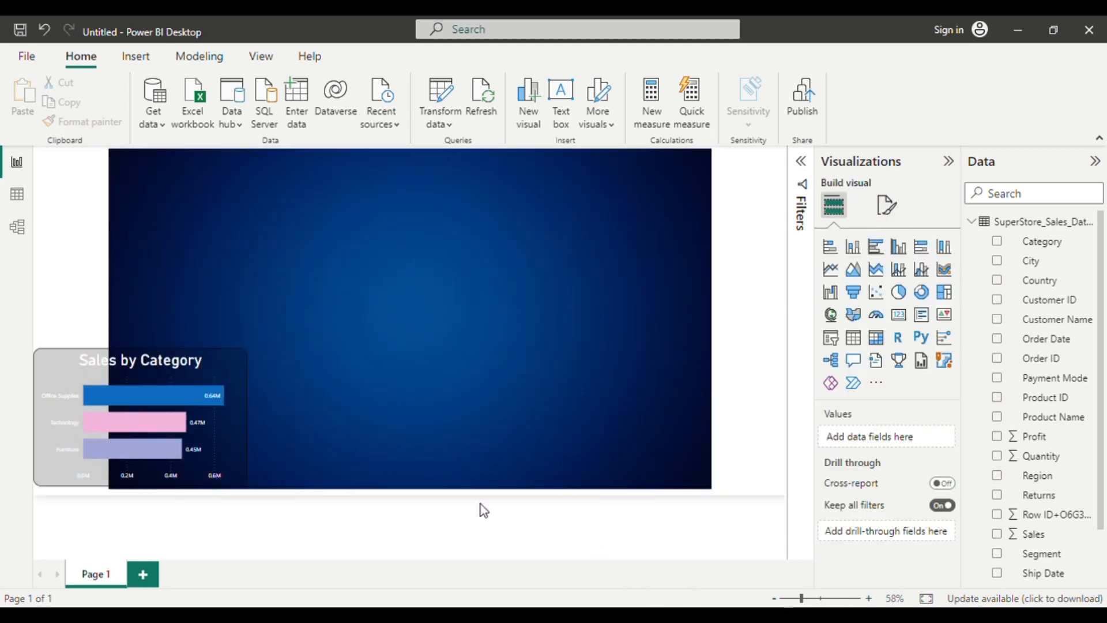
Align the chart with the blue background's lower-left corner and place a duplicate of it directly to its right.
drag(172, 447, 247, 451)
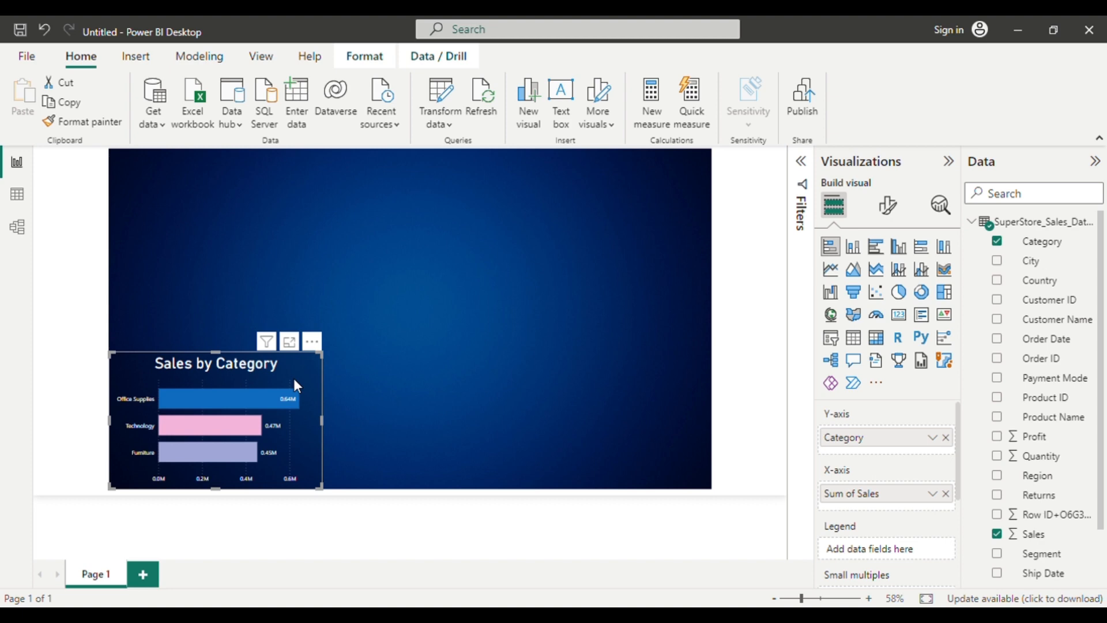
key(ctrl+c)
key(ctrl+v)
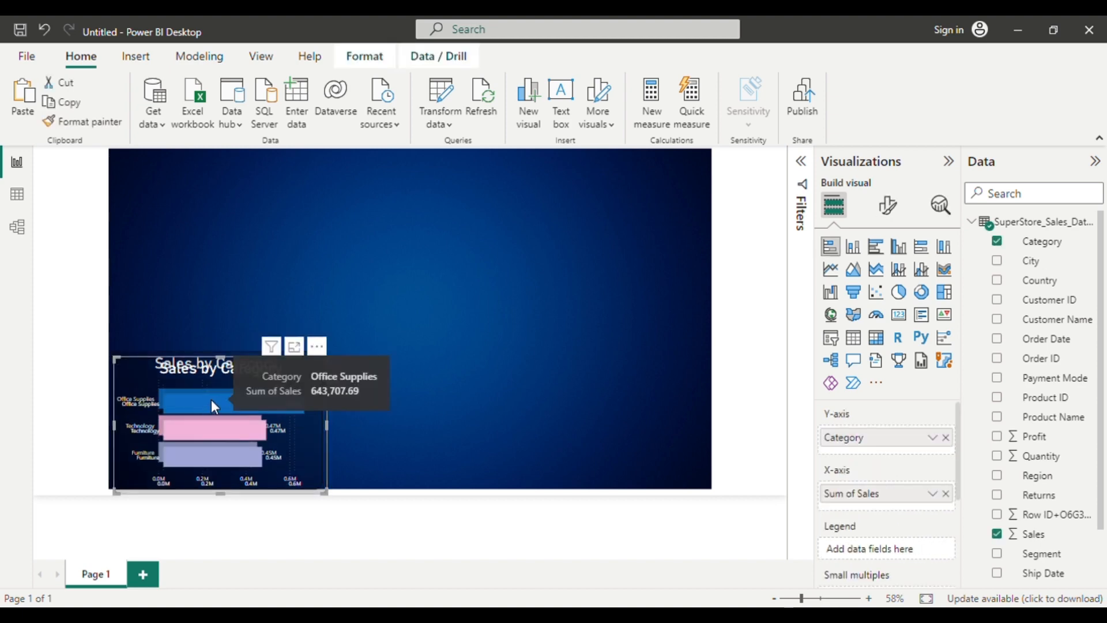
drag(211, 401, 427, 392)
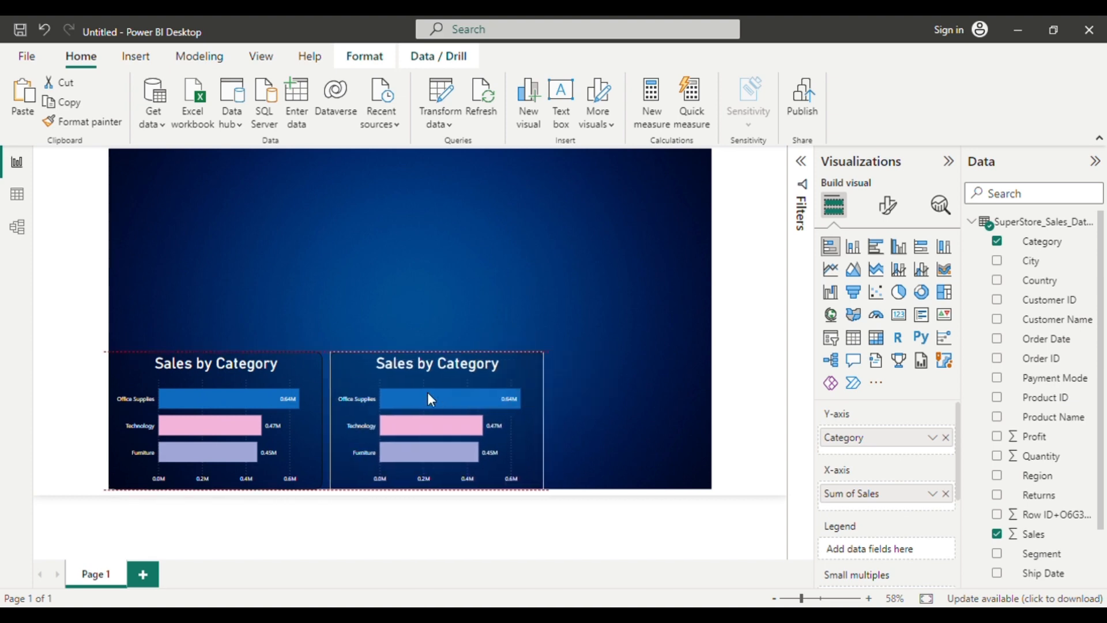
Replace Category with Sub-Category on the Y-axis of the duplicated chart.
click(677, 396)
click(432, 437)
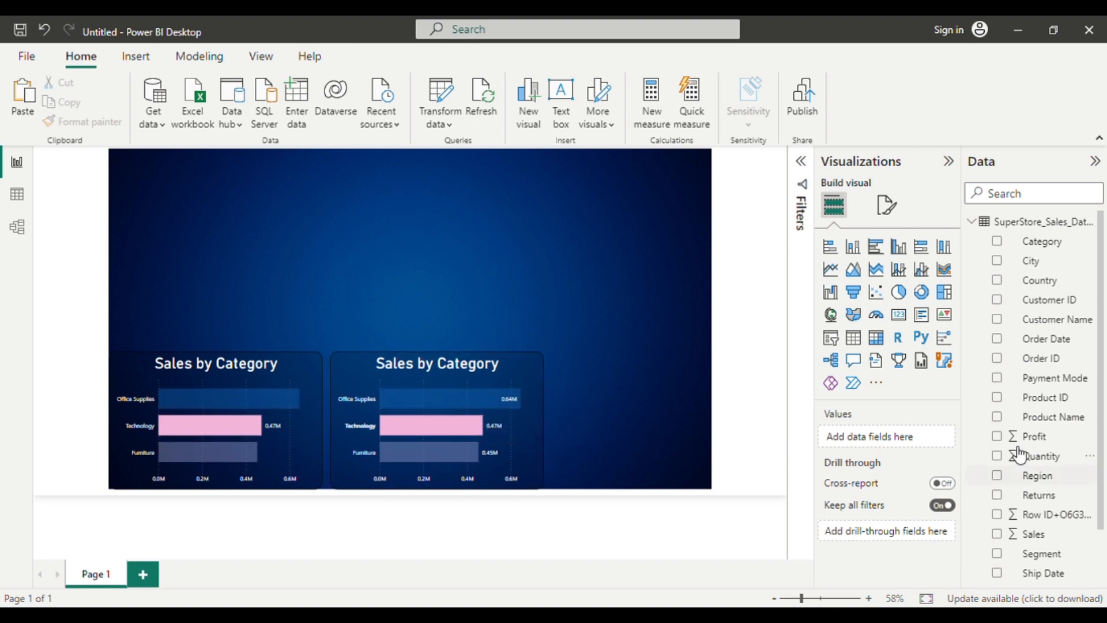
click(501, 468)
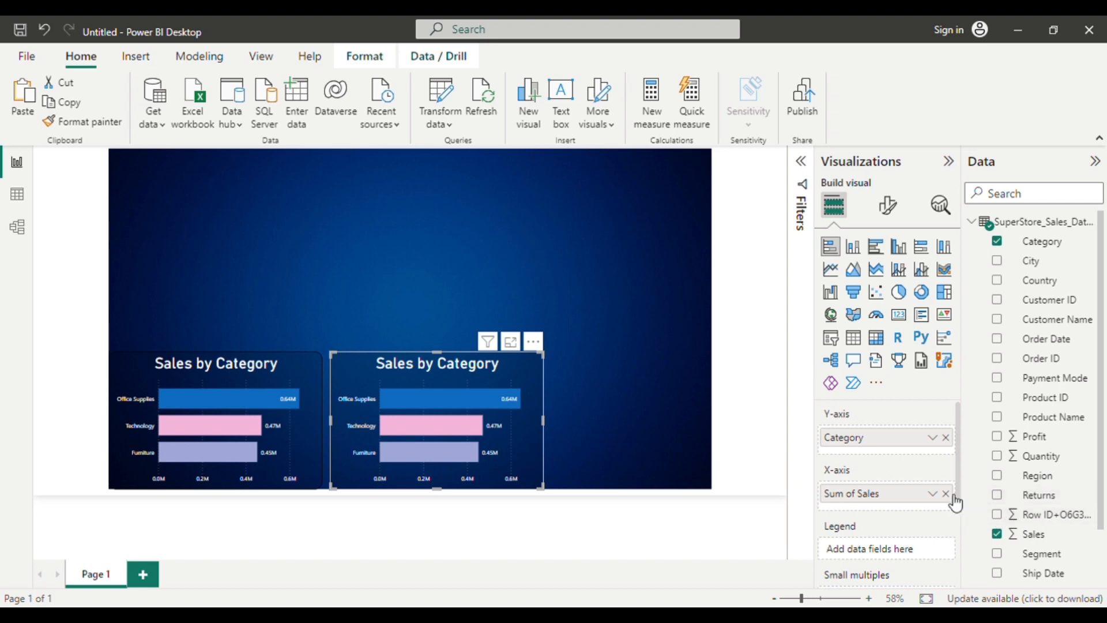
click(946, 438)
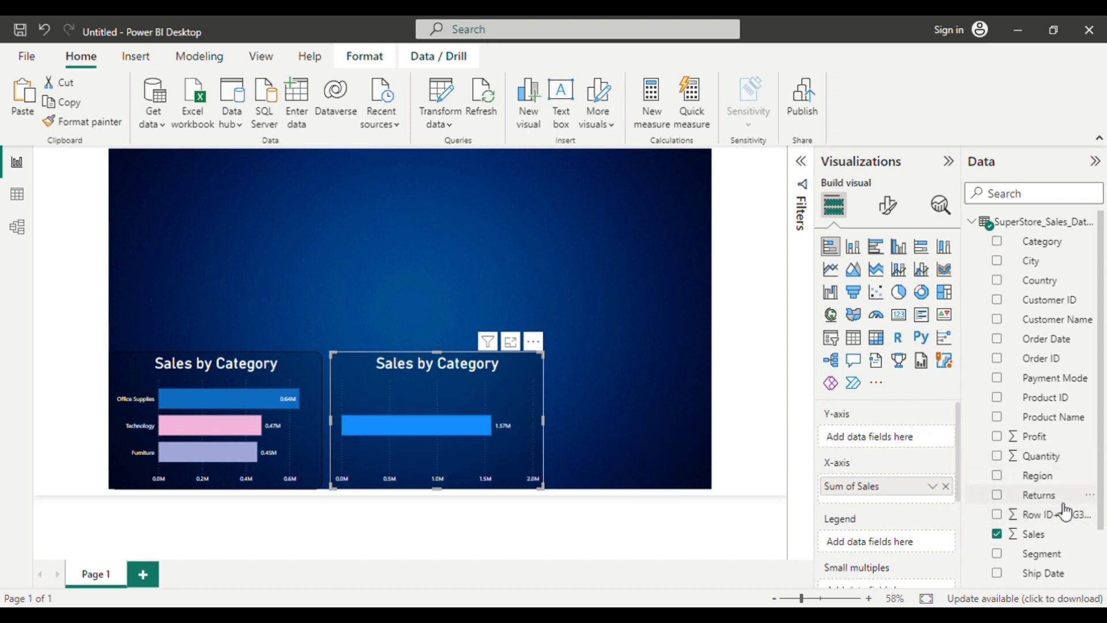
scroll(1063, 507, down, 1)
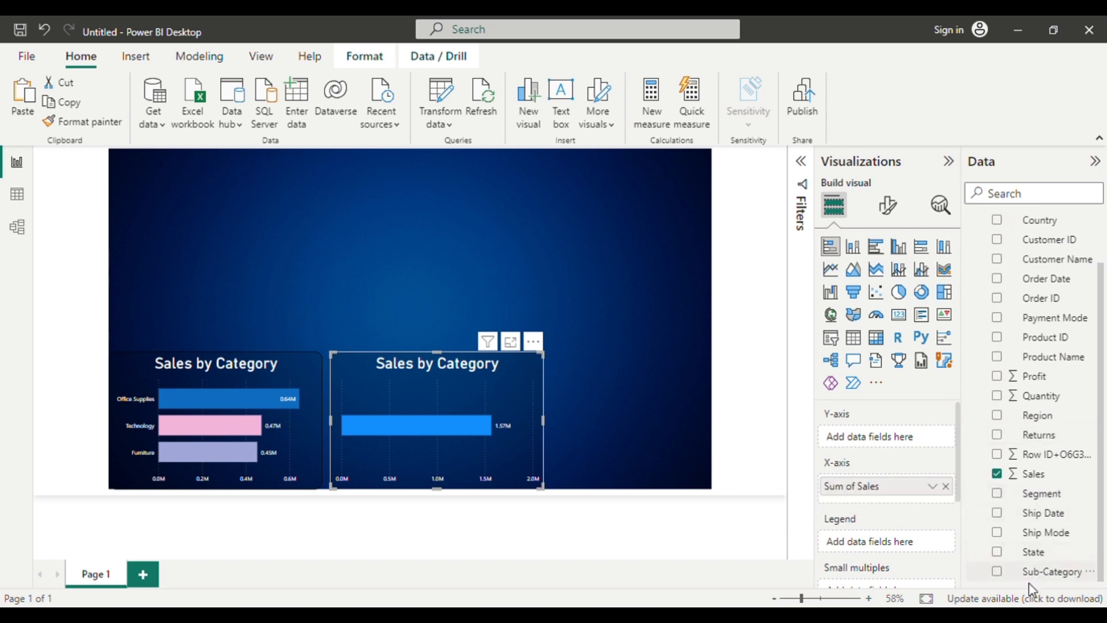
drag(1033, 576, 899, 452)
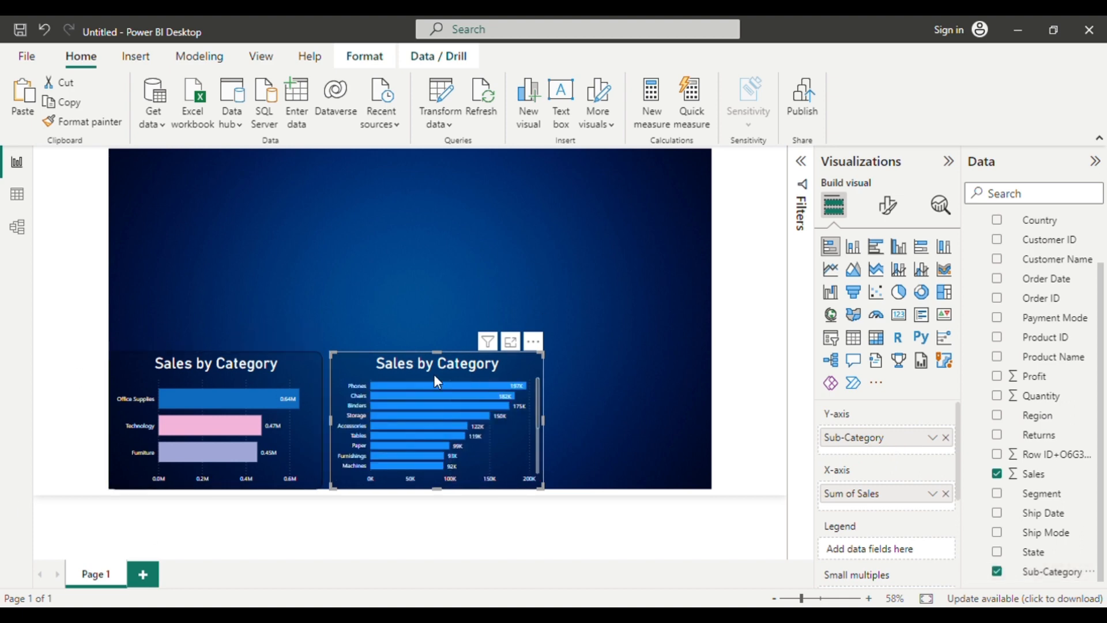
Filter the duplicated chart's Sub-Category to the Top N items, showing the top 5 by Sum of Sales.
click(801, 165)
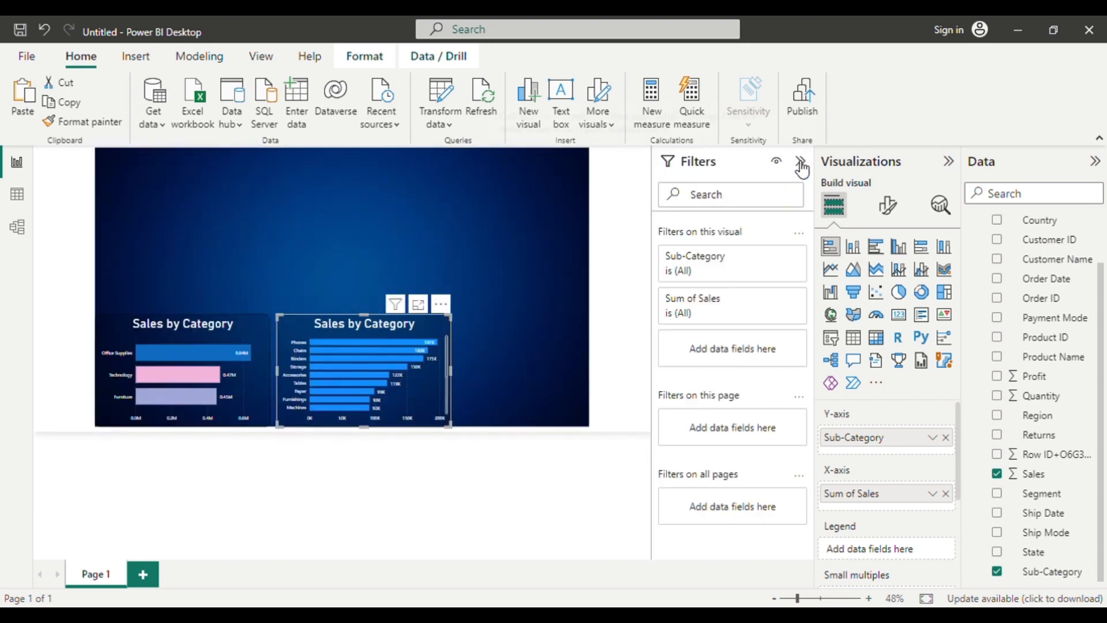
click(777, 258)
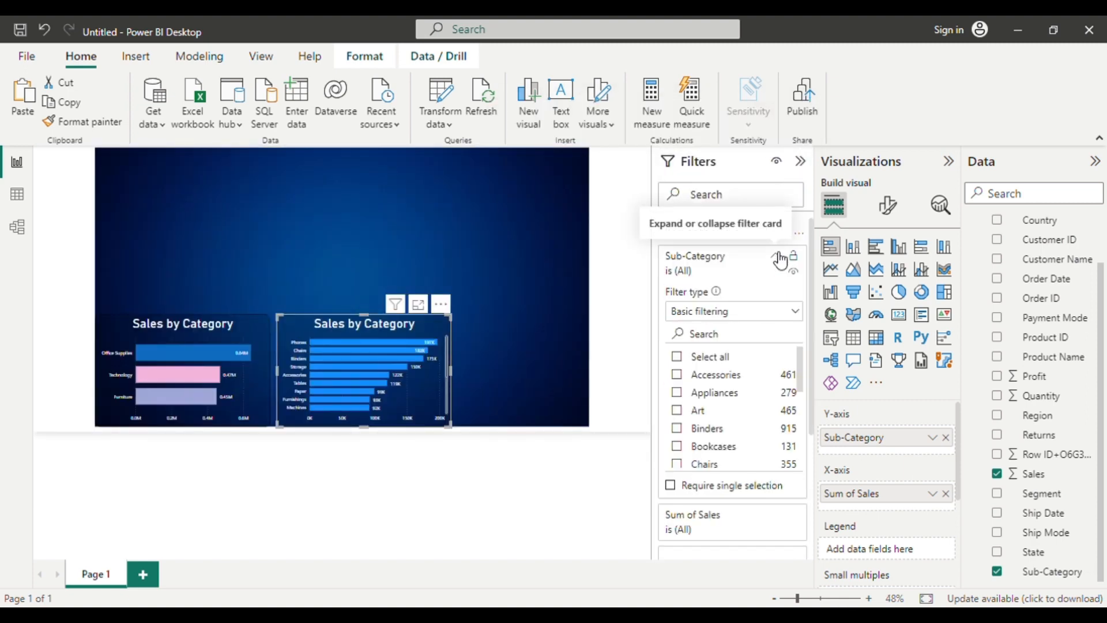
click(724, 312)
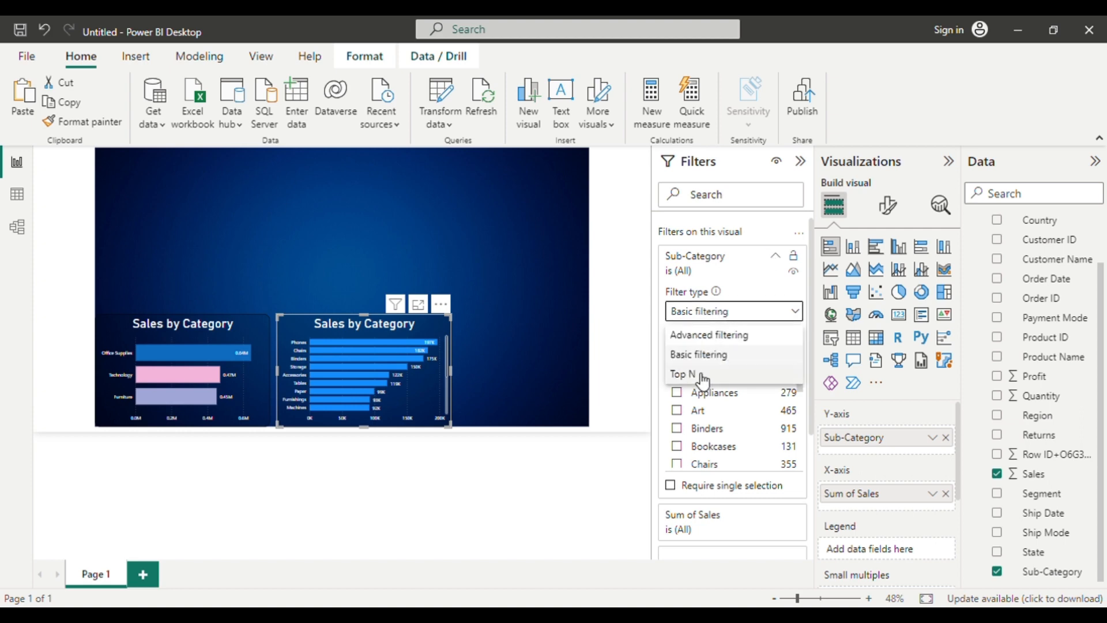
click(701, 380)
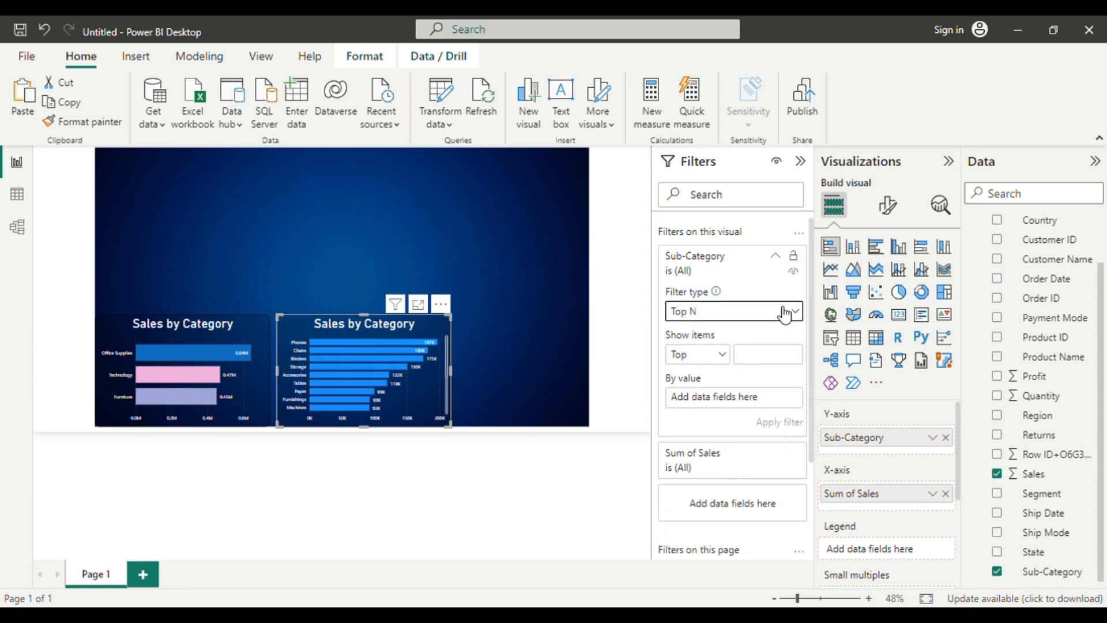
click(778, 365)
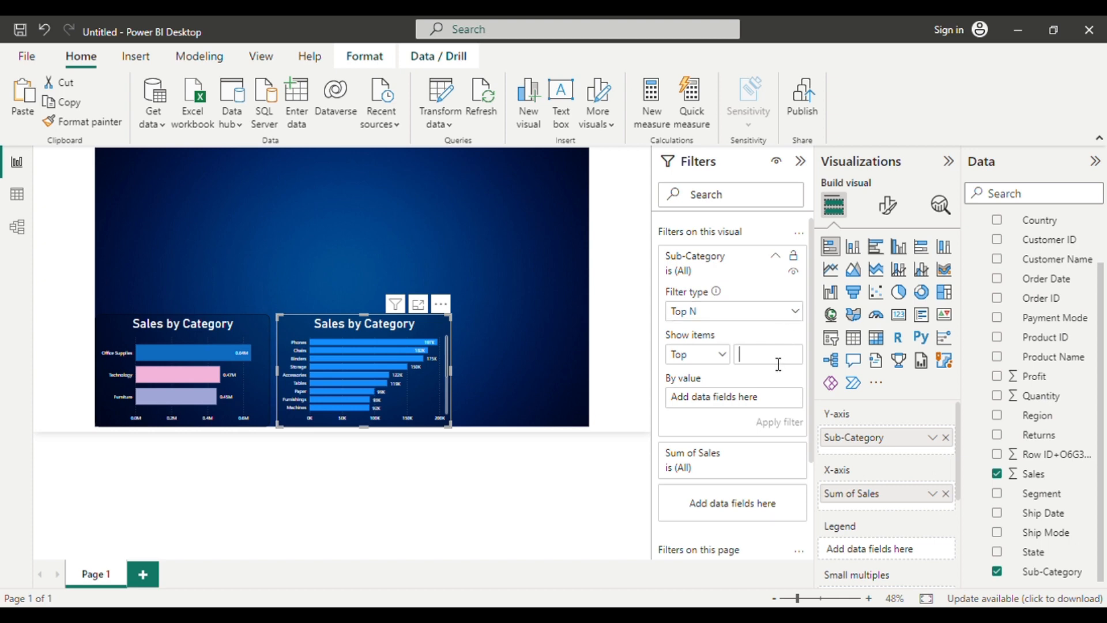
text(5)
click(1052, 574)
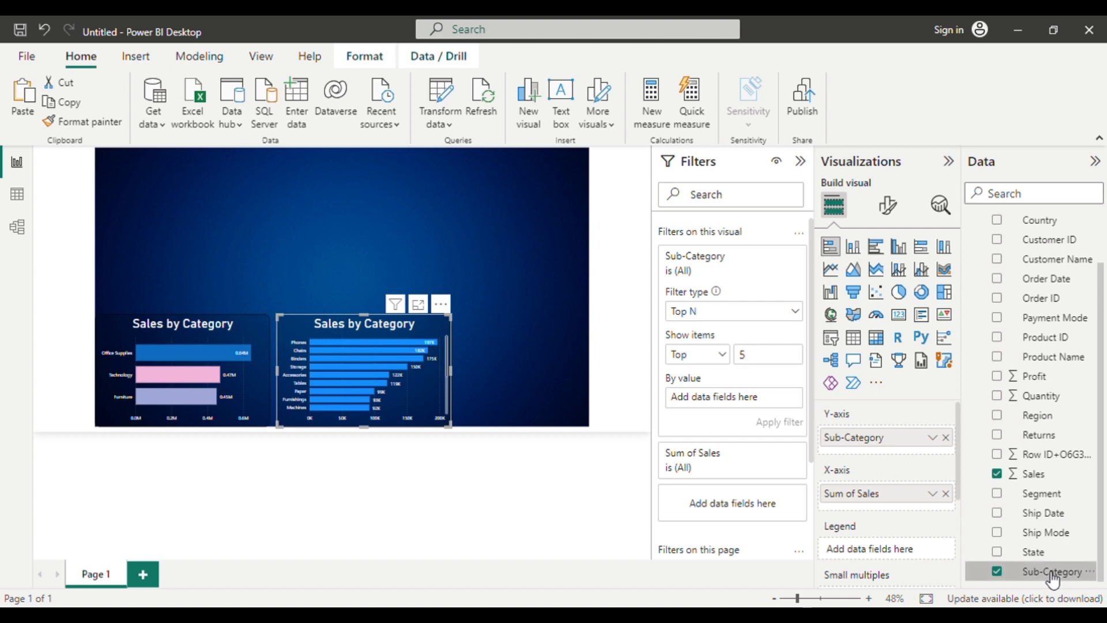
click(1036, 476)
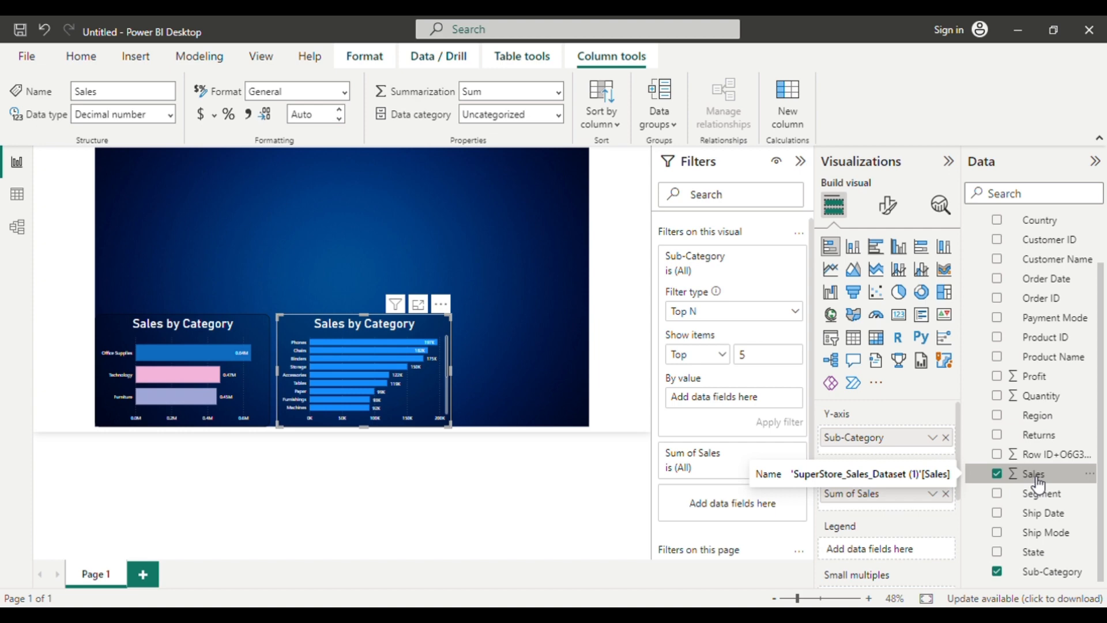
drag(1035, 478, 738, 408)
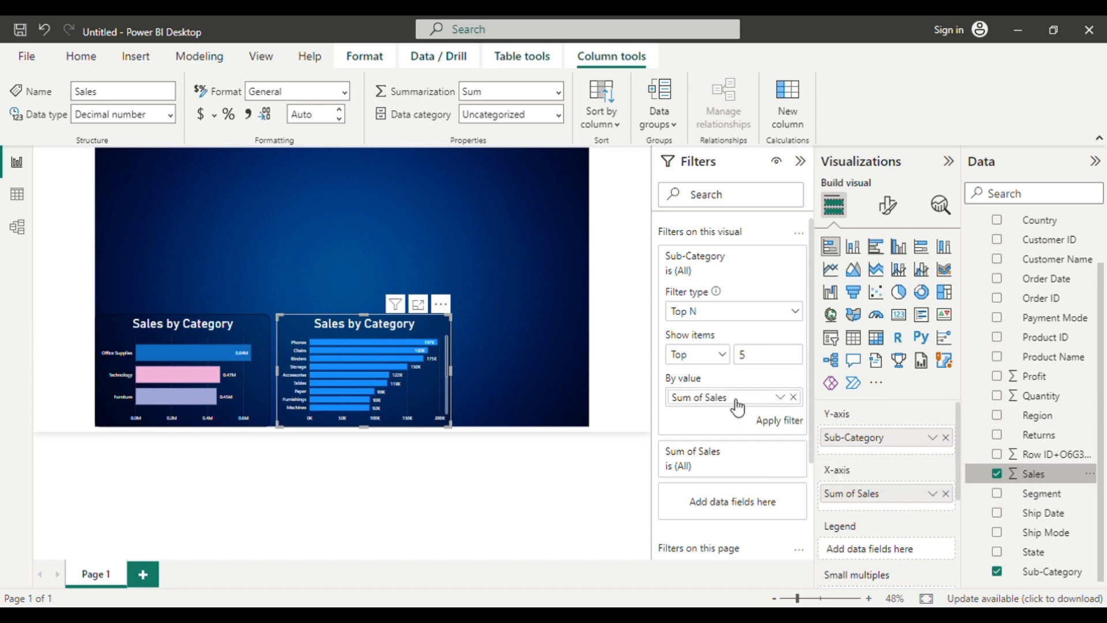
click(774, 421)
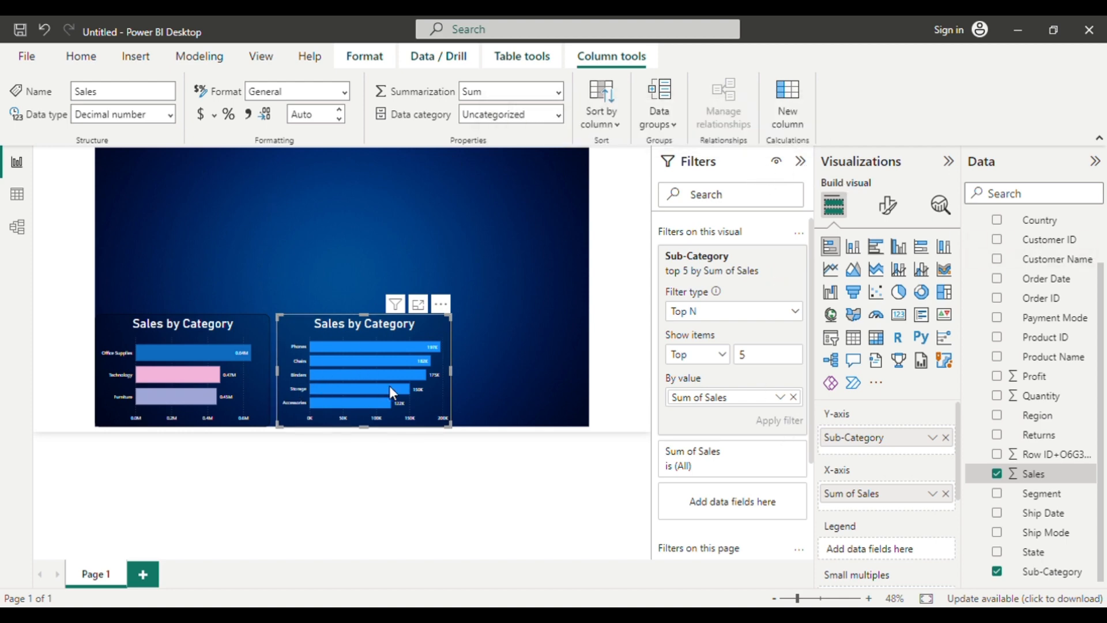
Change the duplicated chart's title to "Sales by Sub-Category".
scroll(452, 327, up, 2)
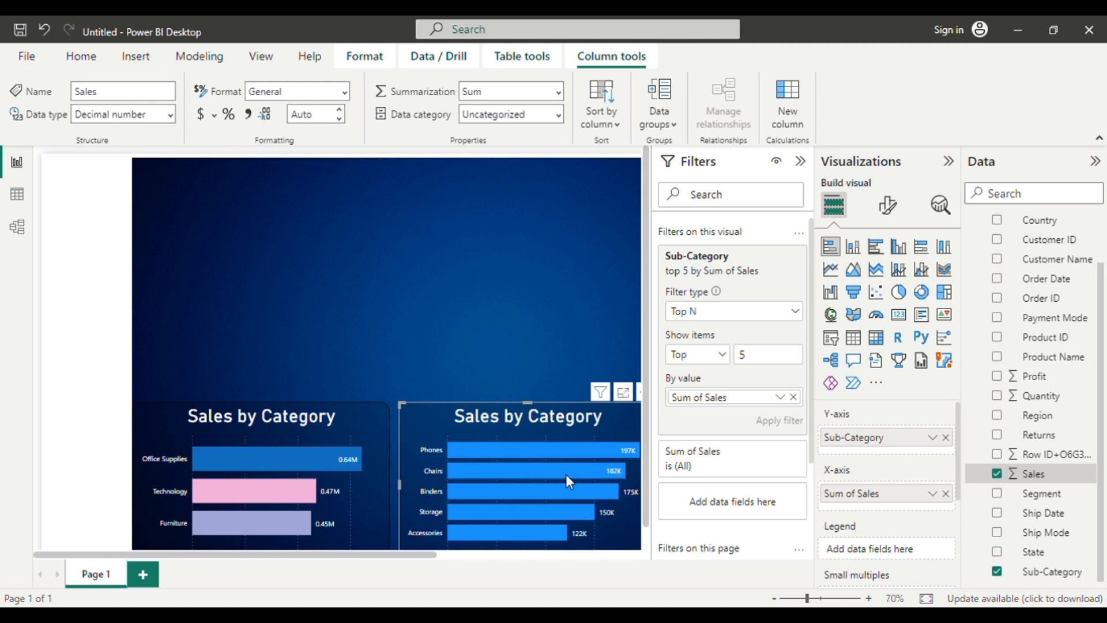
click(807, 163)
click(888, 204)
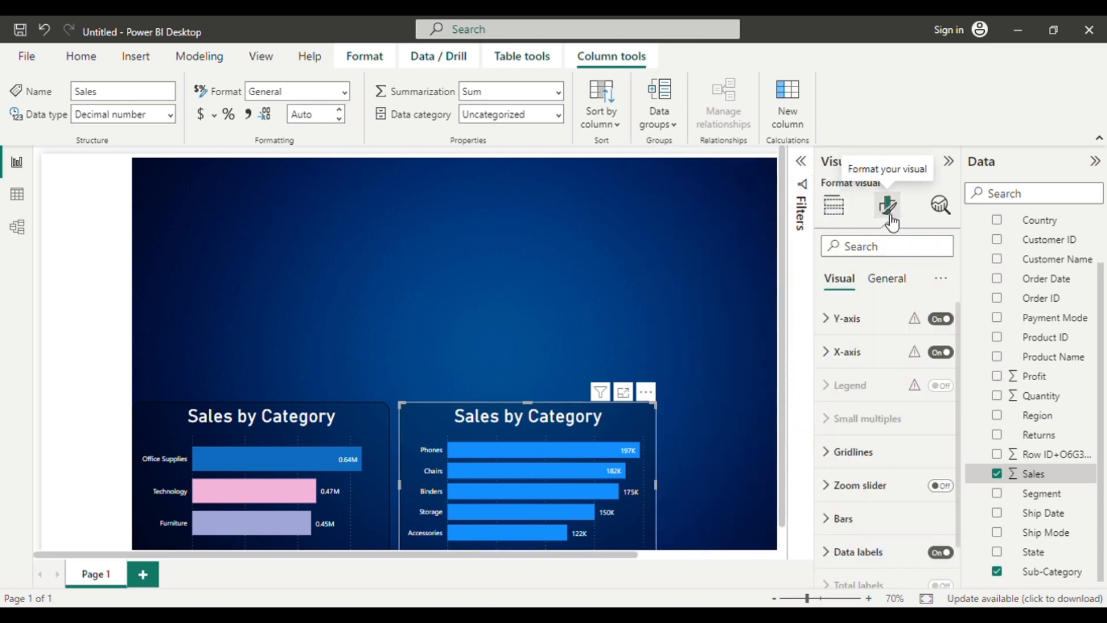
click(888, 279)
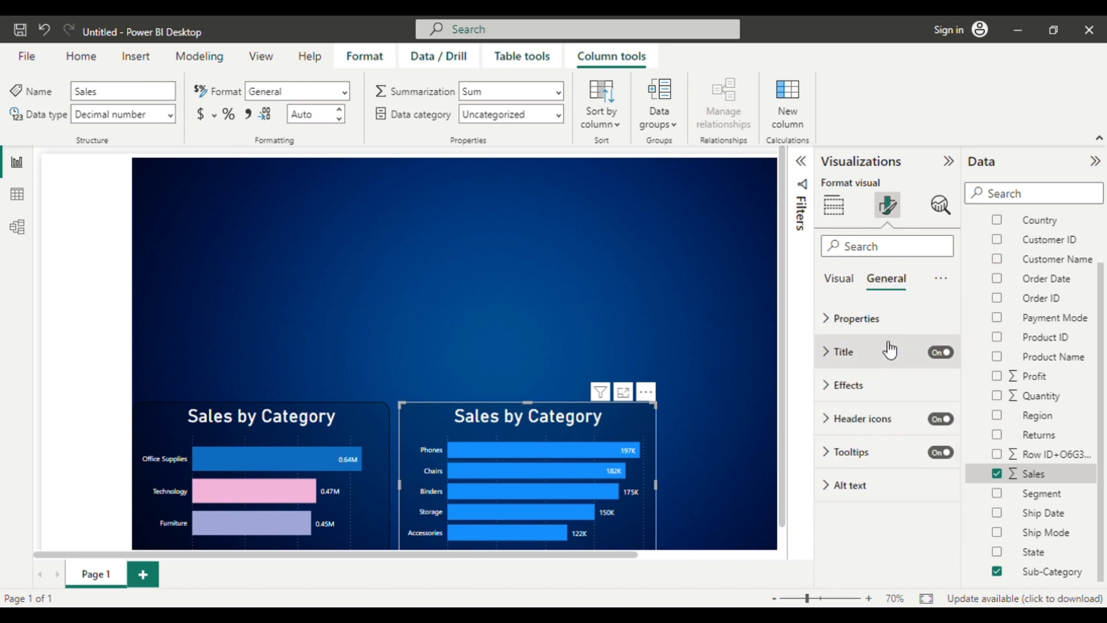
click(830, 353)
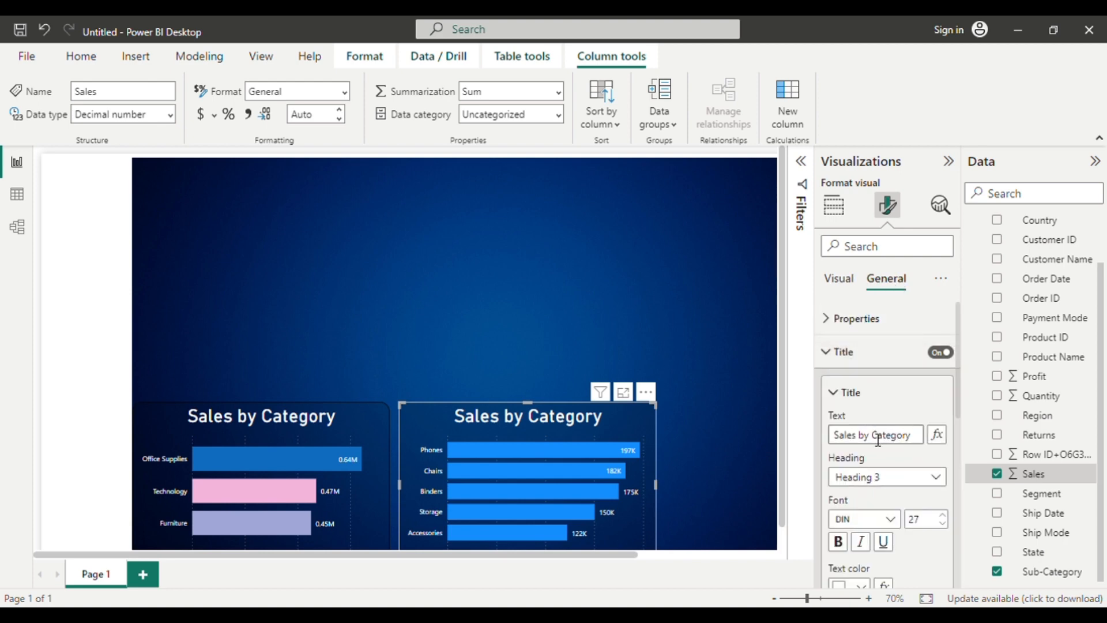
text(Sub)
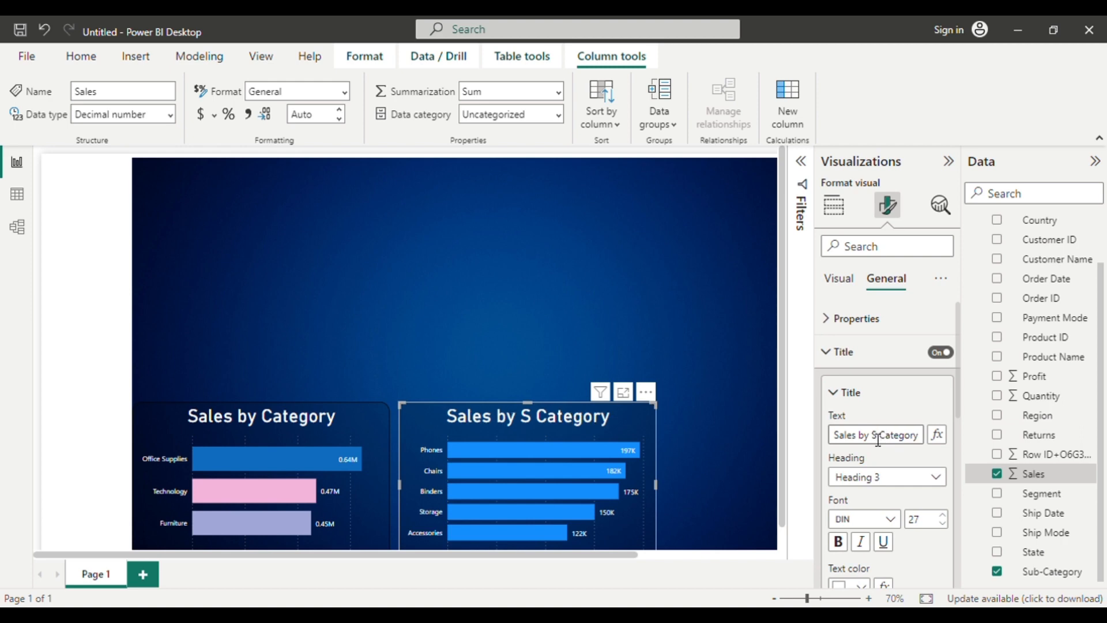
text(-)
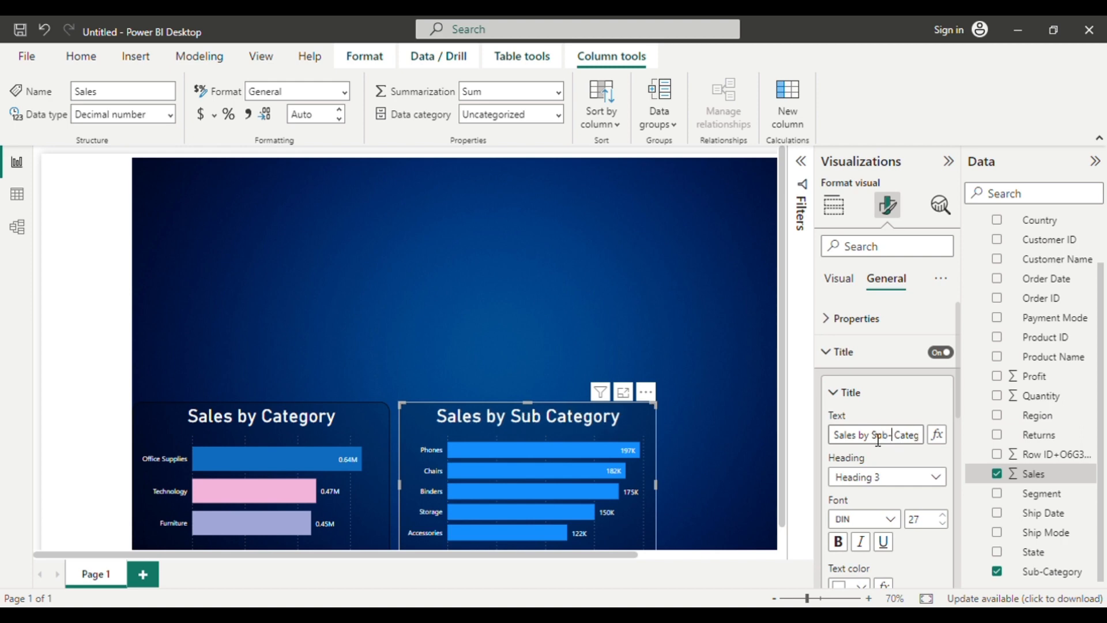
key(Delete)
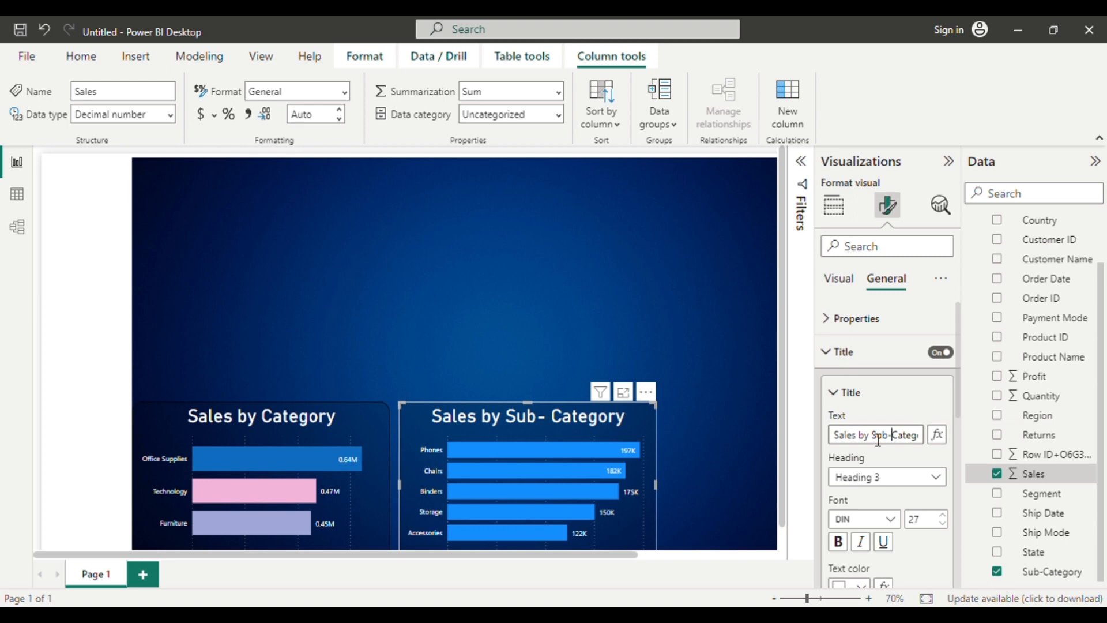
click(622, 308)
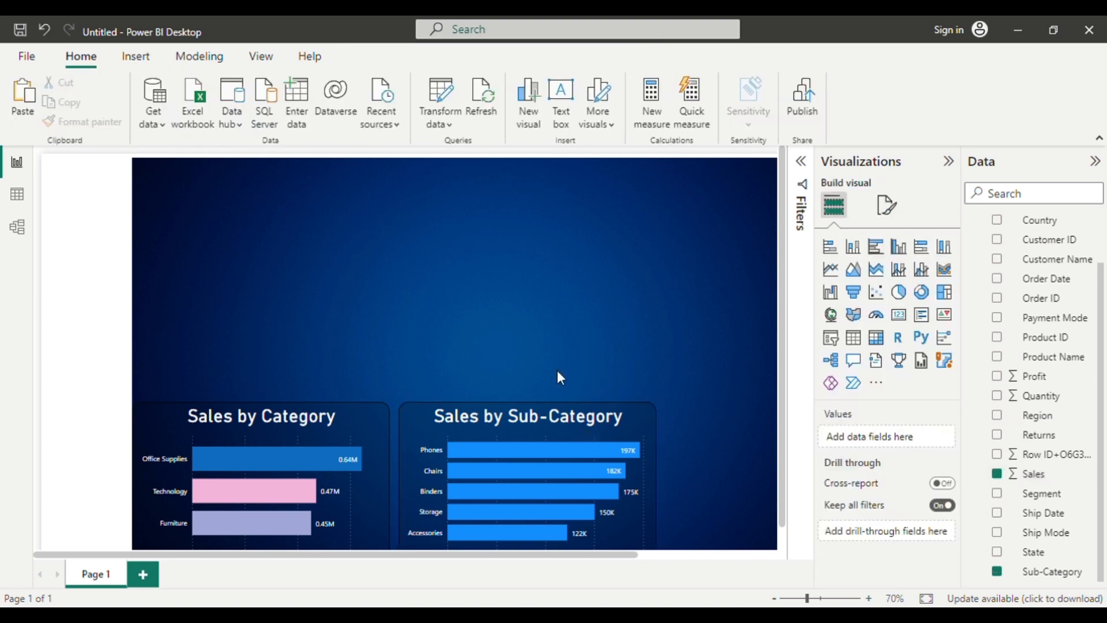
Color the Phones bar darker blue and the Storage bar purple #9071ce in the Sub-Category chart.
click(631, 497)
click(886, 204)
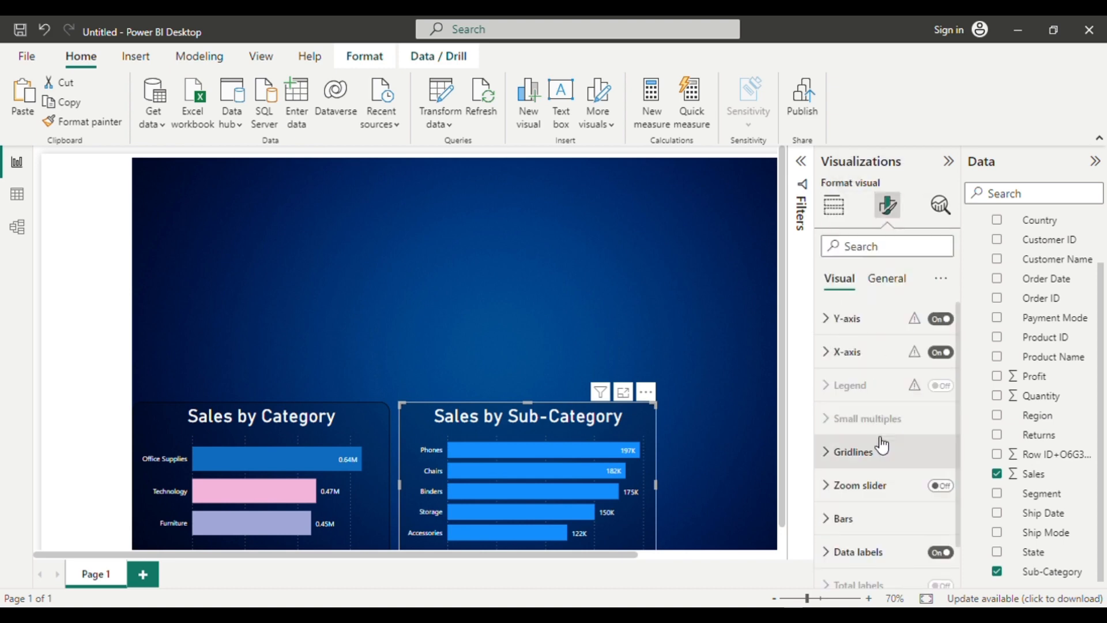
click(843, 518)
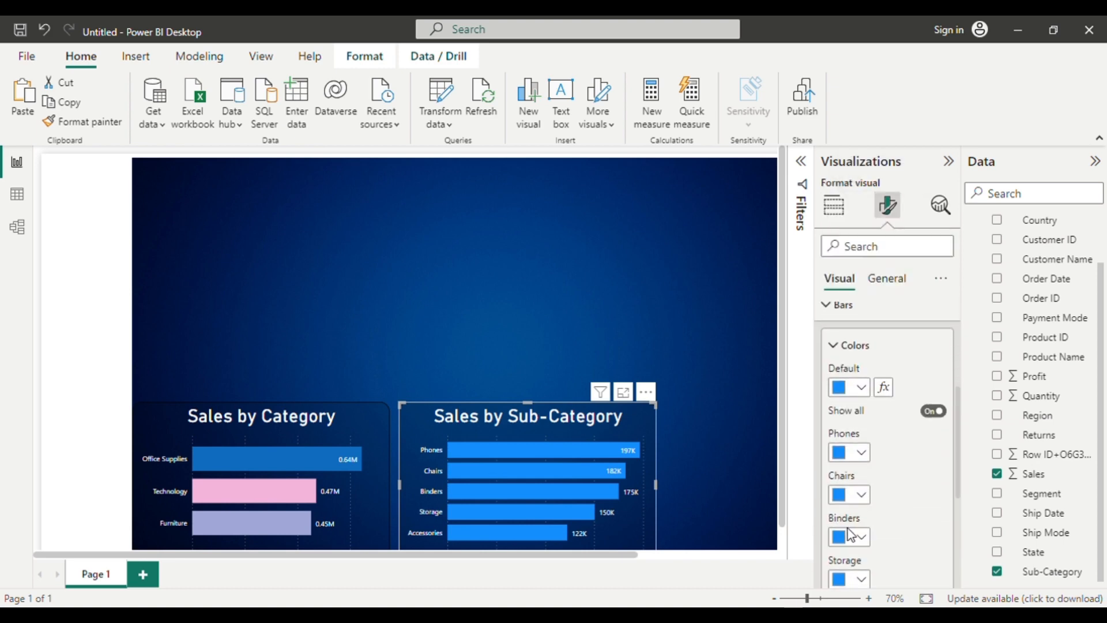
click(870, 462)
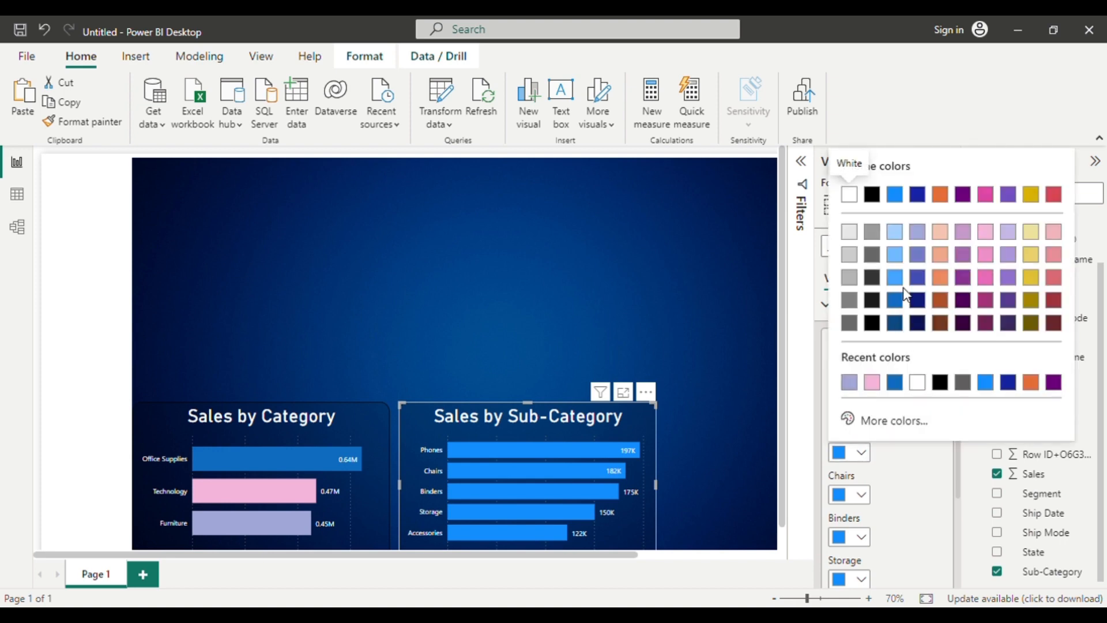
click(898, 304)
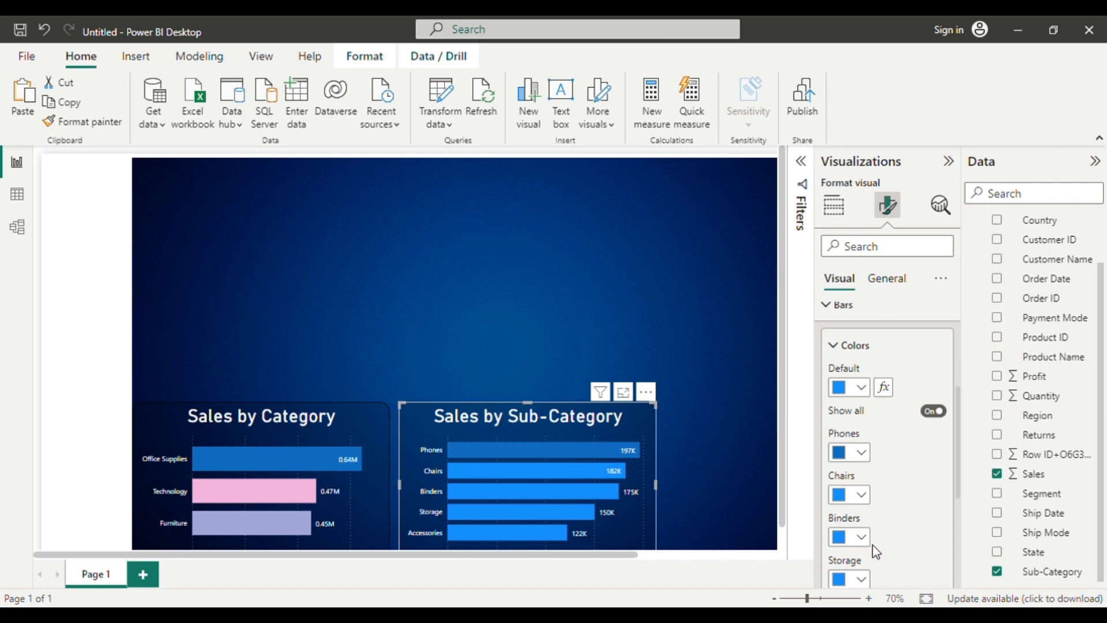
scroll(876, 548, down, 1)
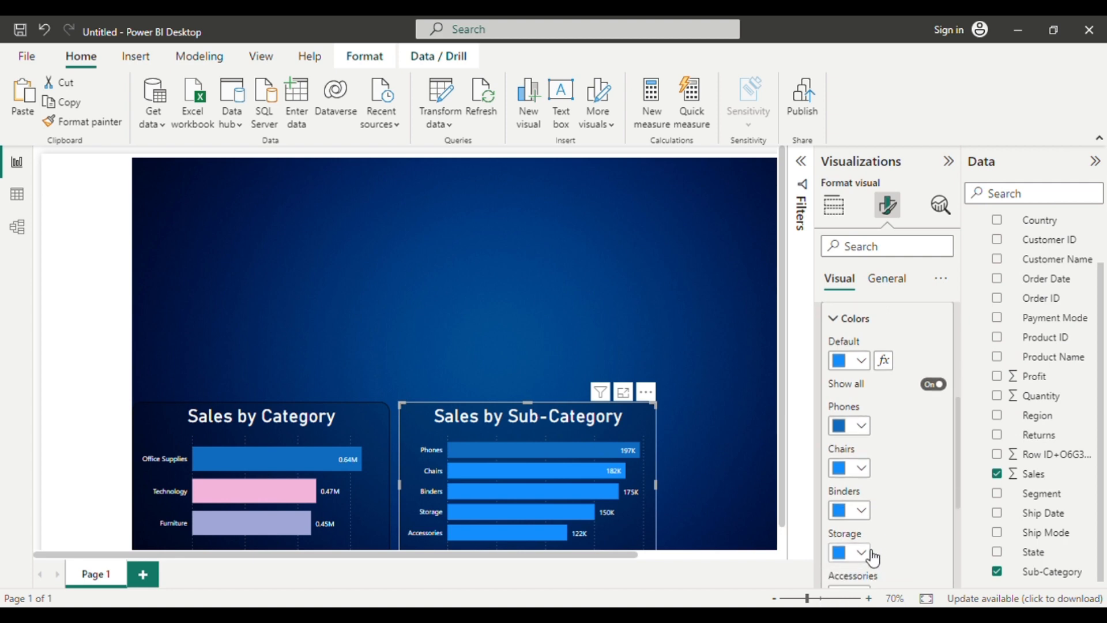
click(861, 552)
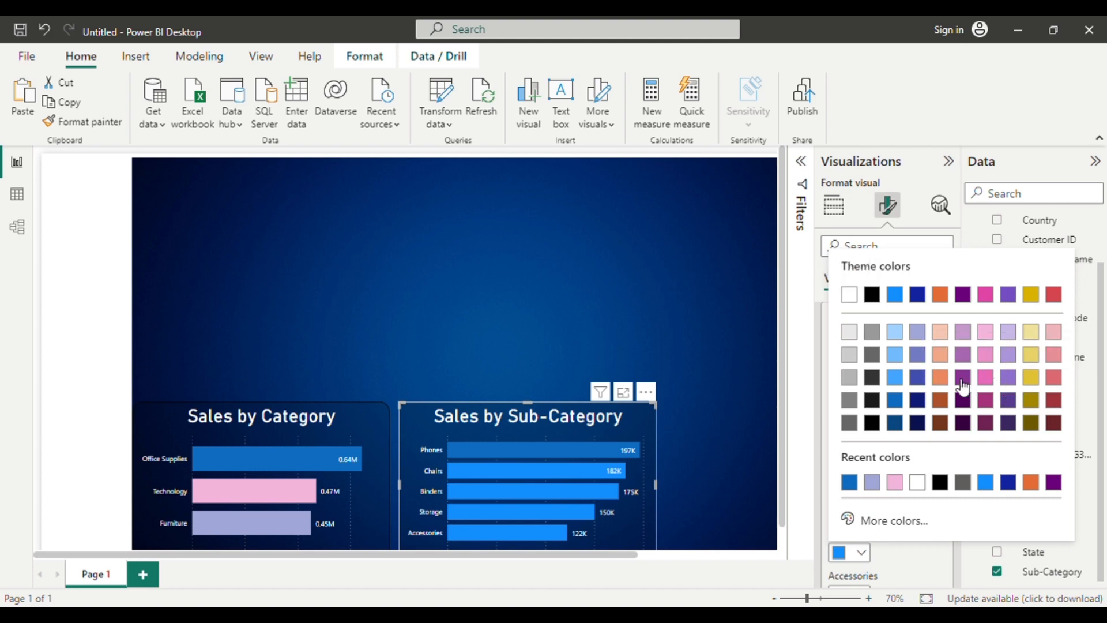
click(1008, 377)
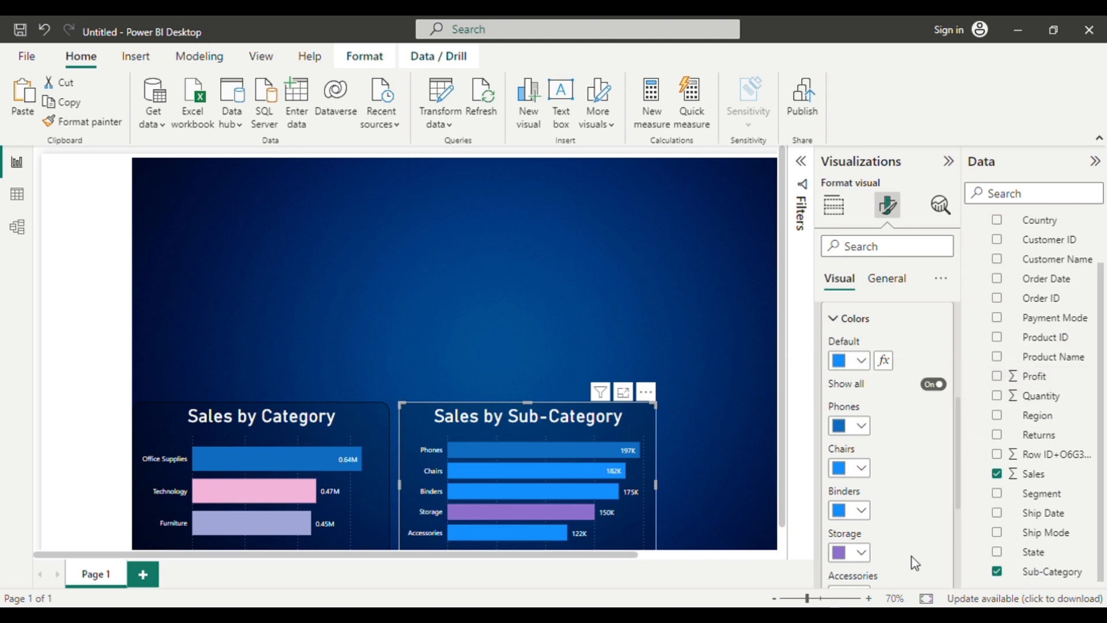
Color the Accessories bar light peach and the Binders bar light pink in the Sub-Category chart.
scroll(875, 439, down, 2)
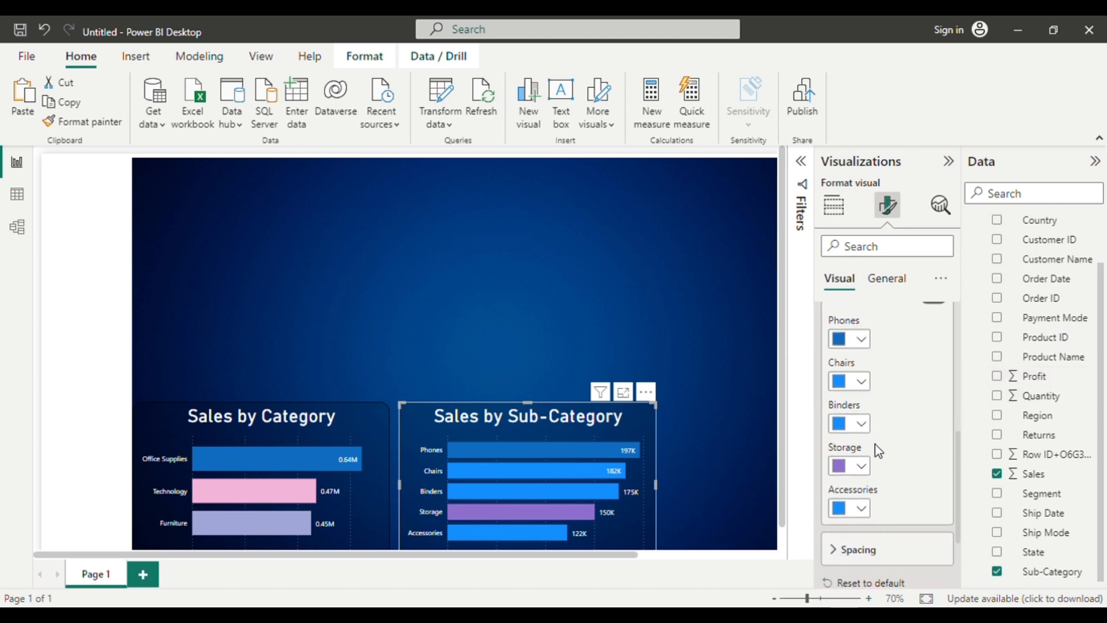
click(863, 512)
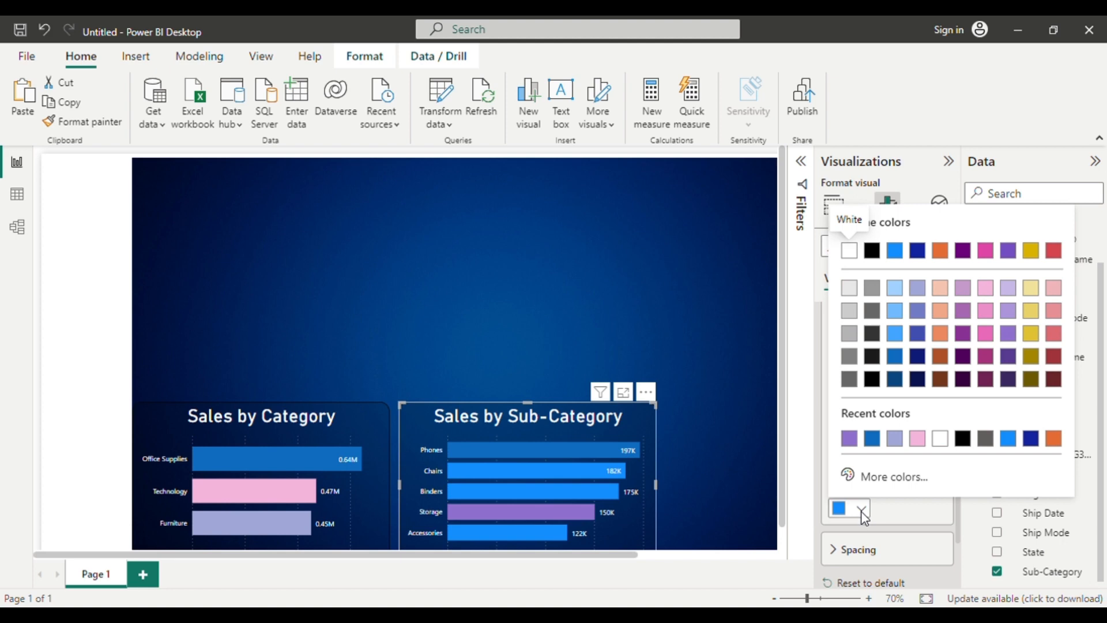
click(940, 288)
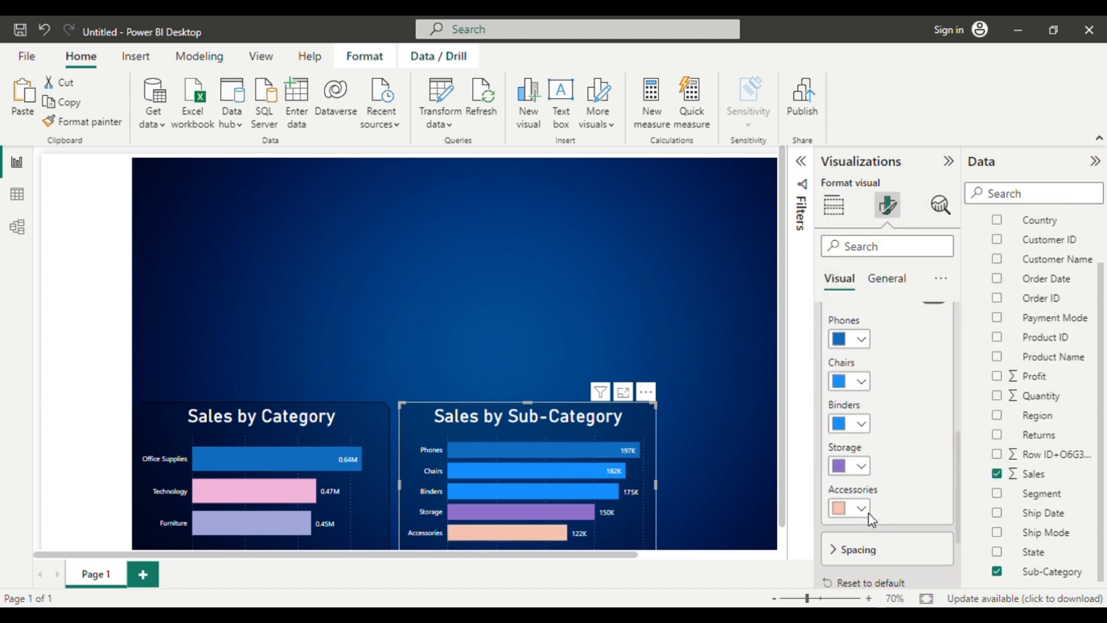
click(863, 423)
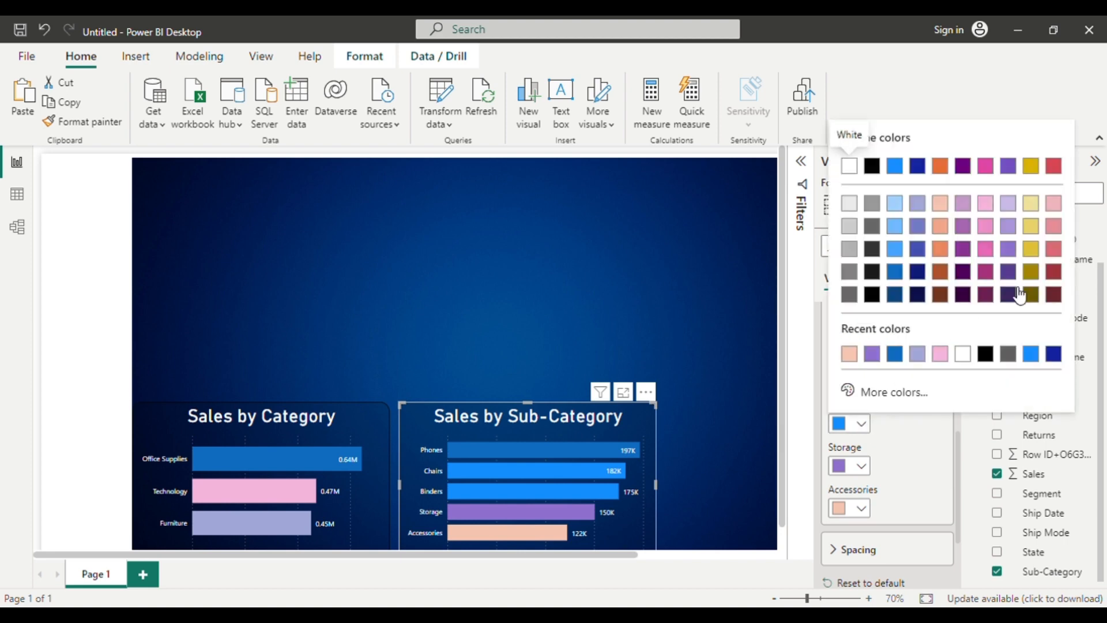
click(995, 209)
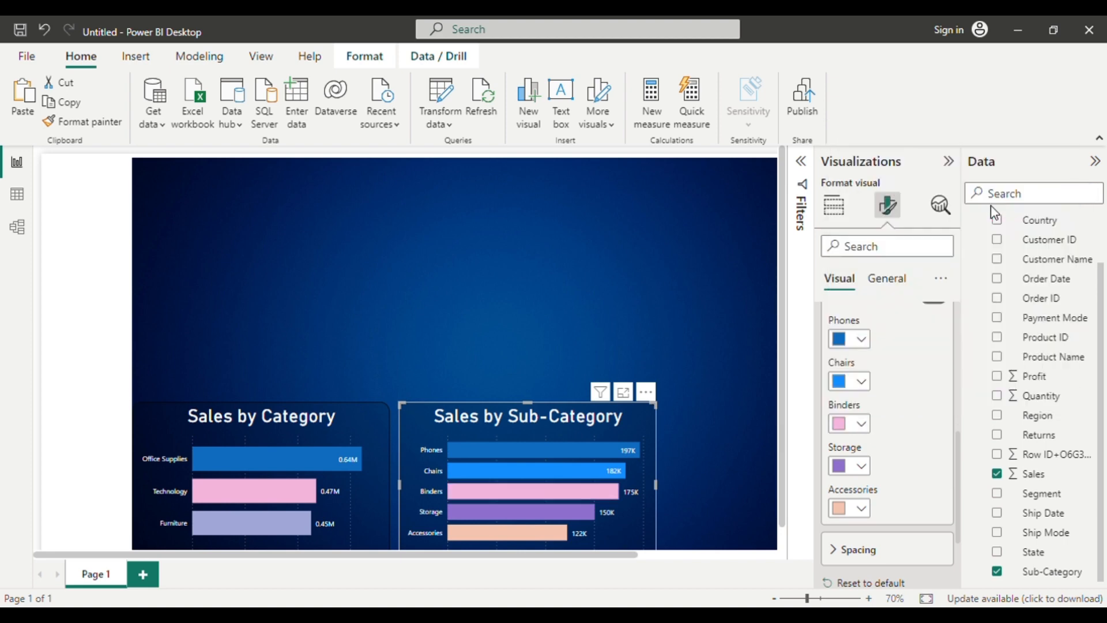
click(556, 237)
Narrow the Sales by Sub-Category chart from its right edge until it is just wider than its title.
click(644, 482)
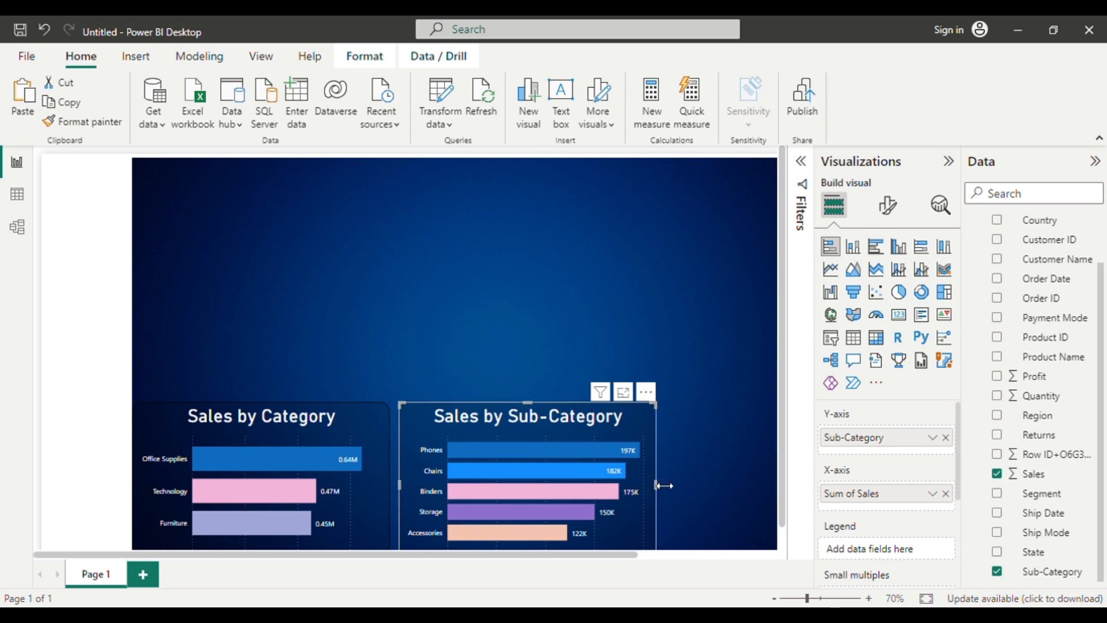
drag(663, 486, 601, 467)
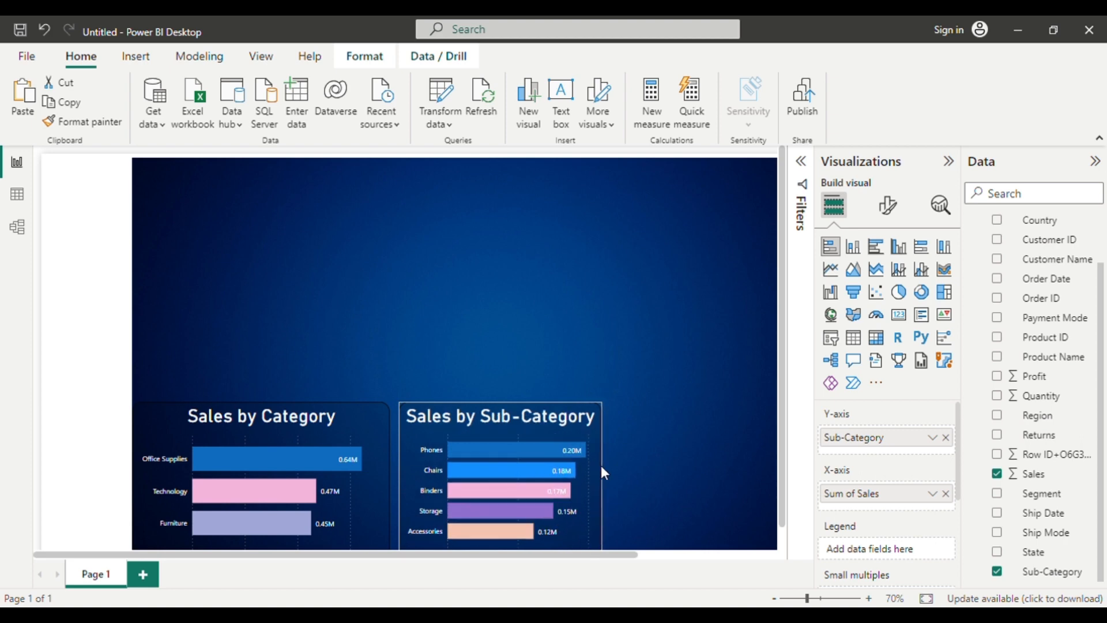
click(662, 461)
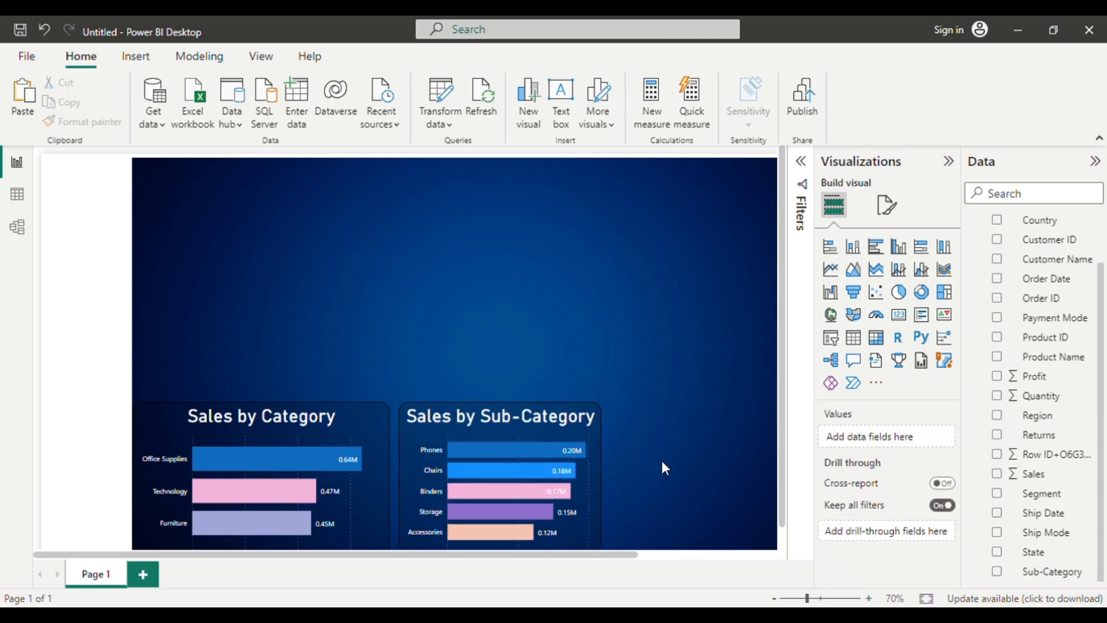
Narrow the Sales by Category chart from its right edge and shift it slightly upward on the page.
click(338, 503)
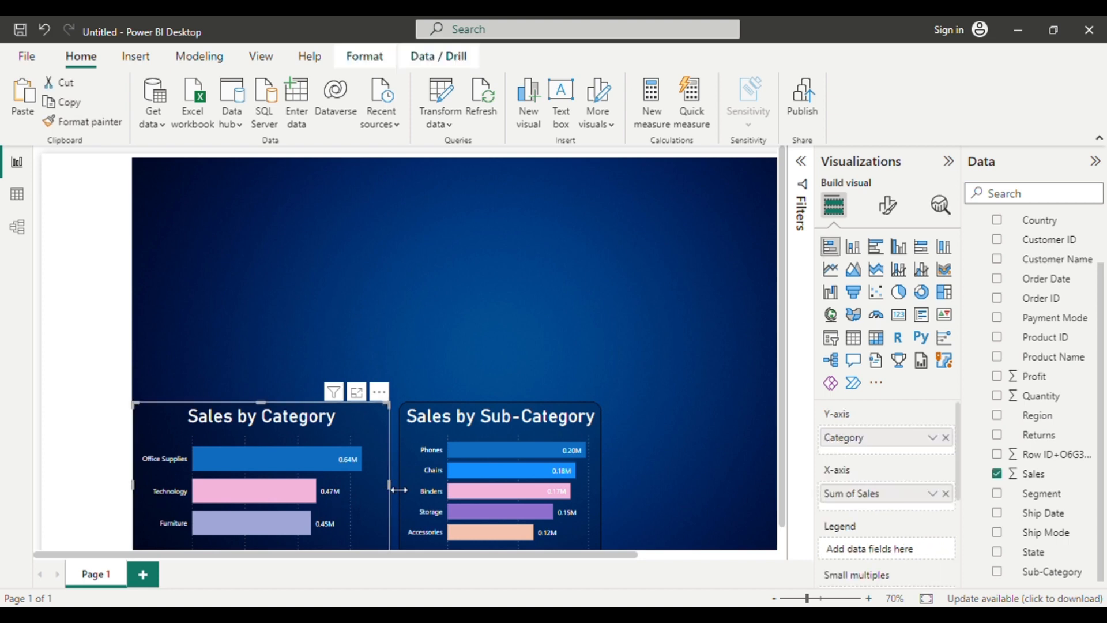
drag(386, 490, 345, 483)
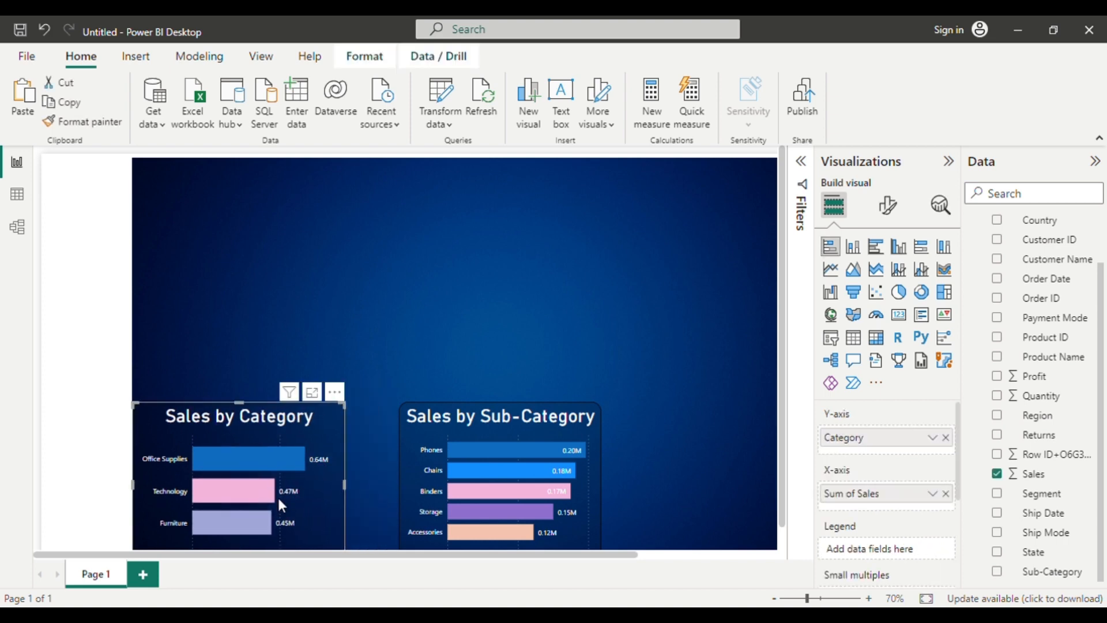
mouse_move(278, 498)
mouse_down()
mouse_move(299, 460)
mouse_move(282, 487)
mouse_up()
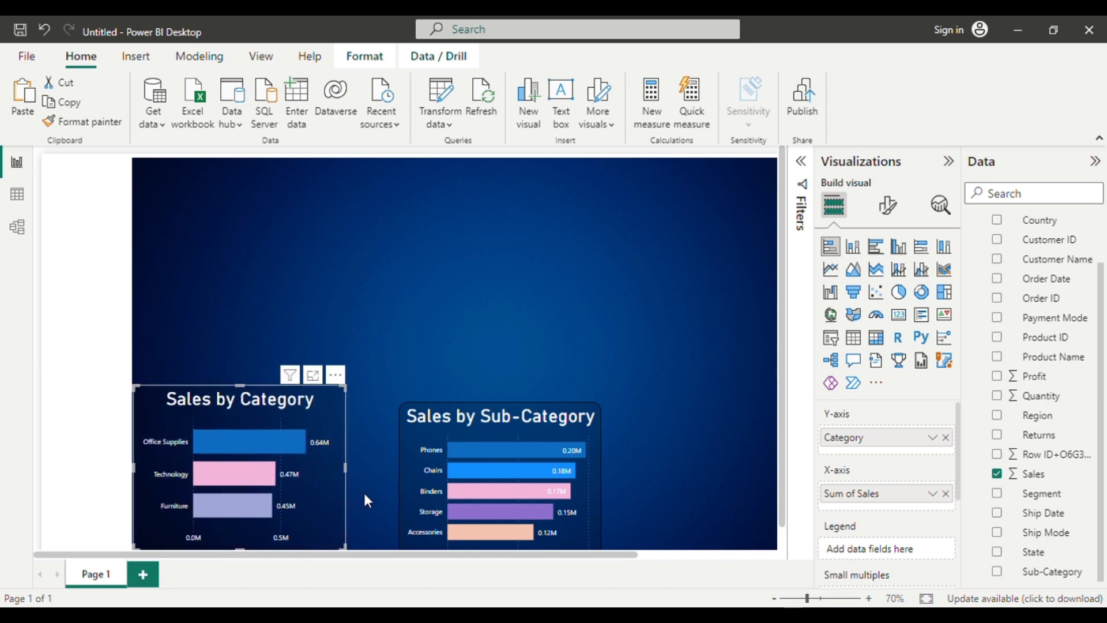
Move the Sales by Sub-Category chart directly beside the Sales by Category chart, with their top edges aligned.
click(450, 492)
drag(448, 490, 403, 476)
click(643, 372)
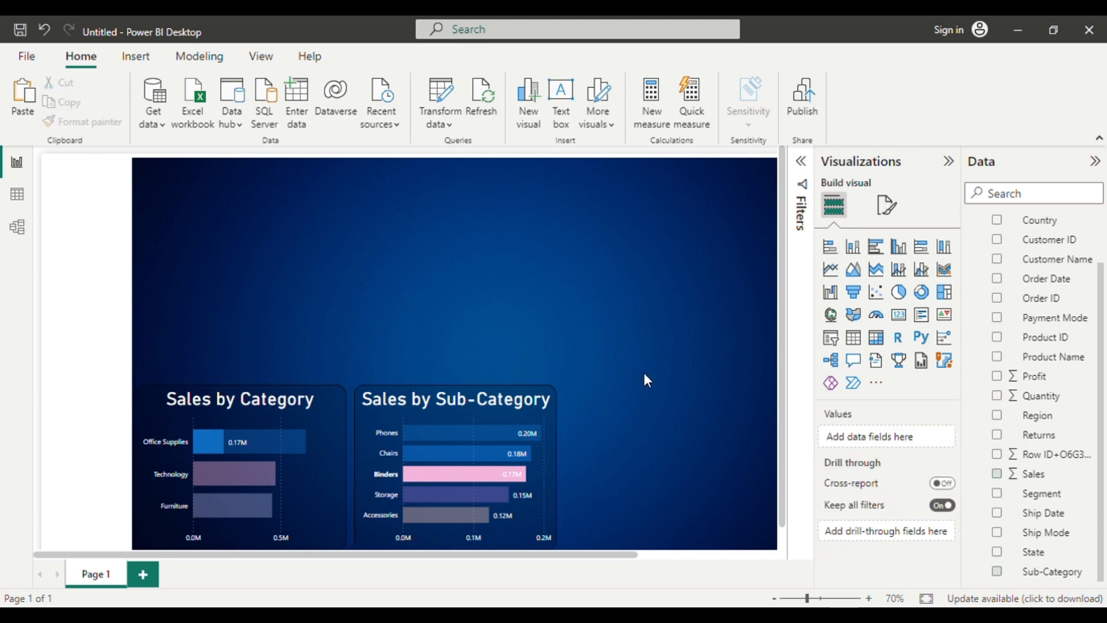
click(546, 495)
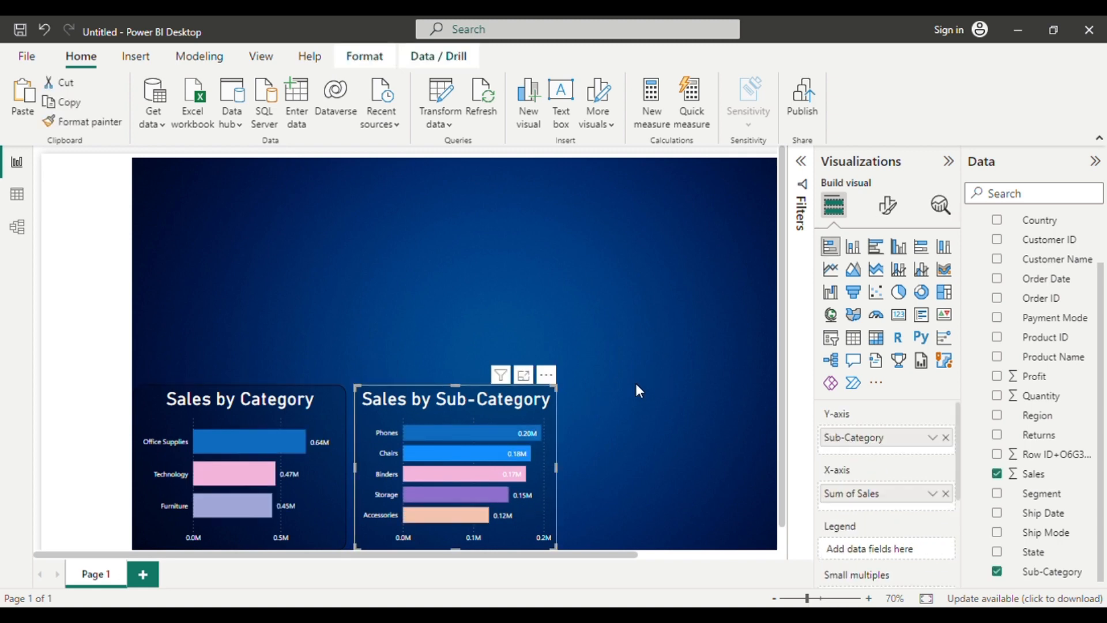
scroll(637, 385, right, 3)
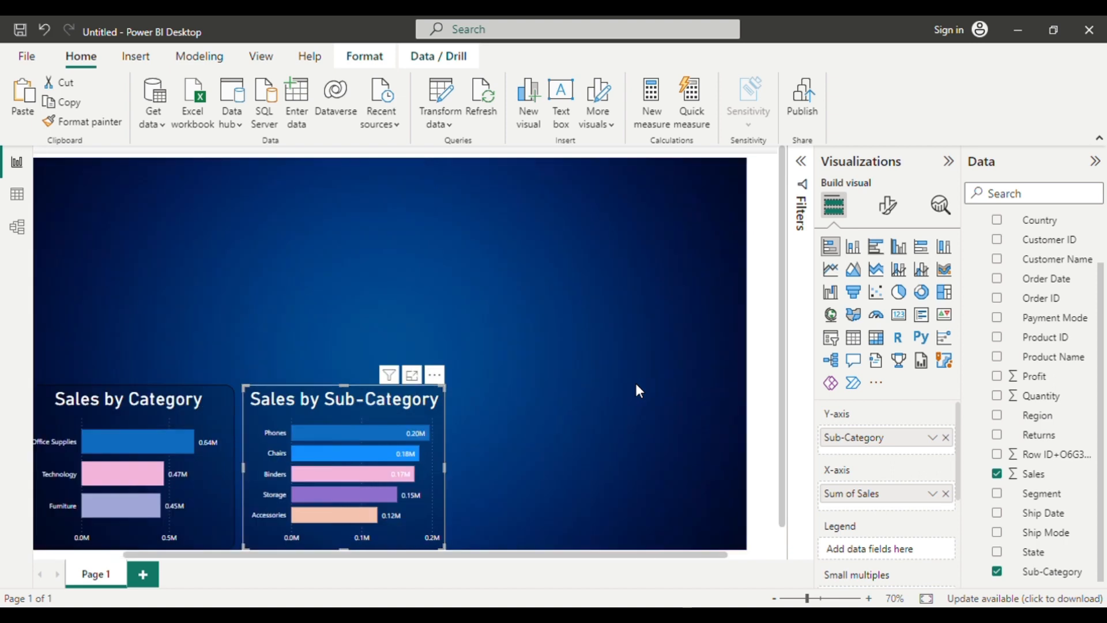
click(854, 269)
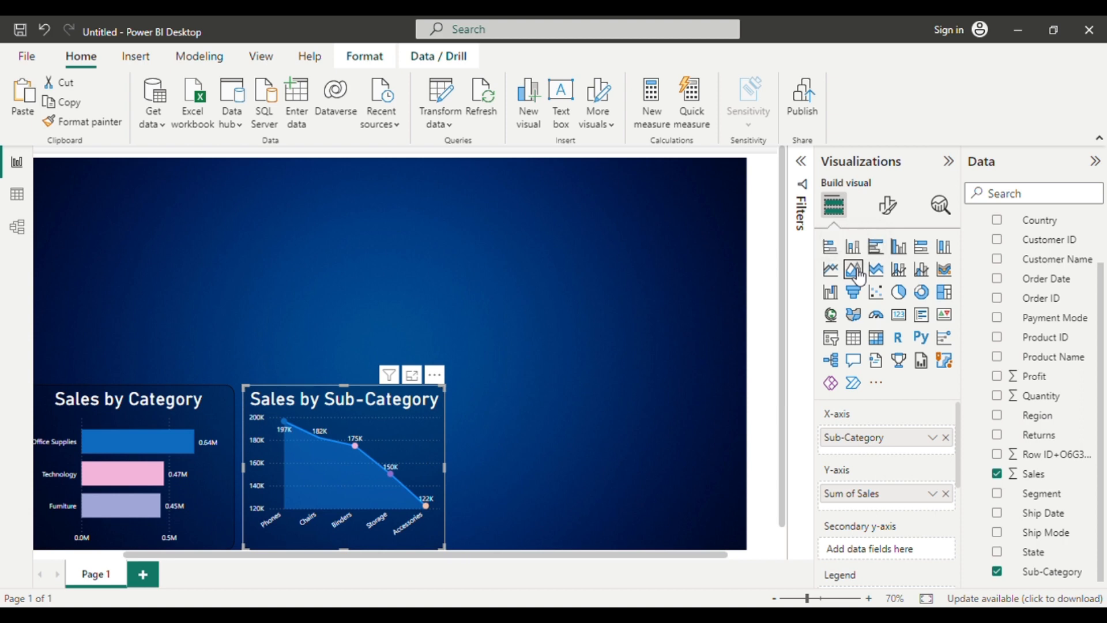
key(ctrl+z)
click(543, 264)
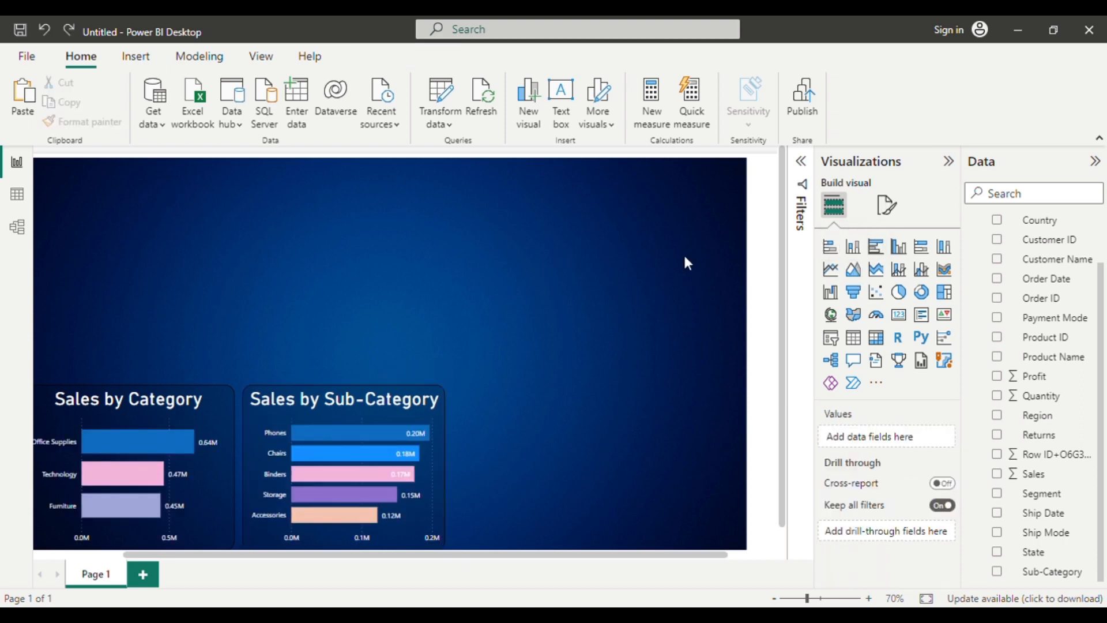
click(875, 269)
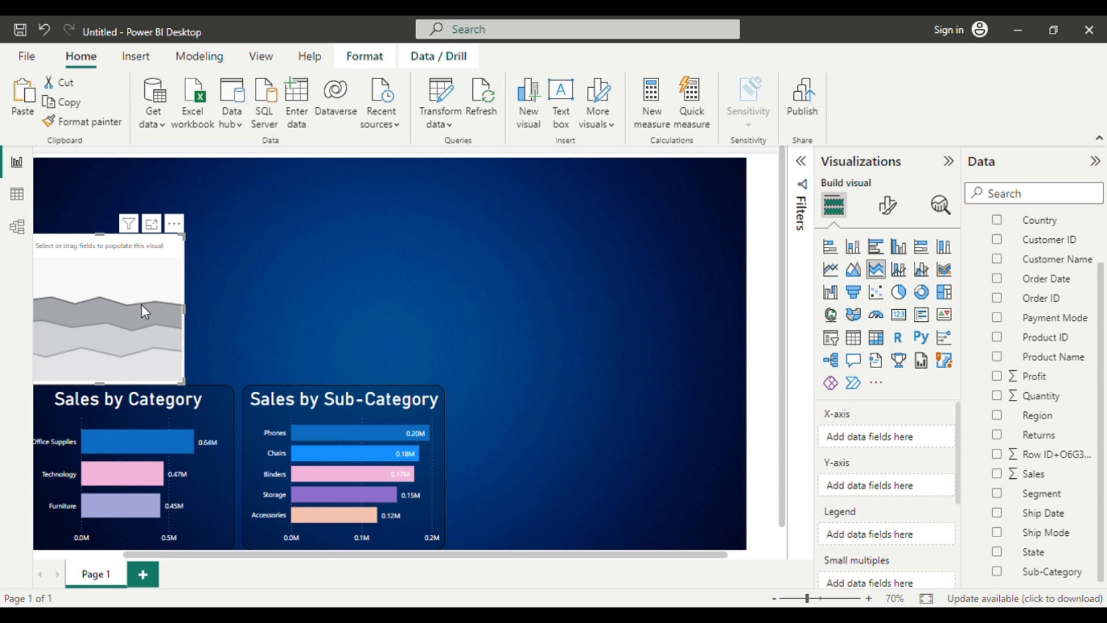
key(Delete)
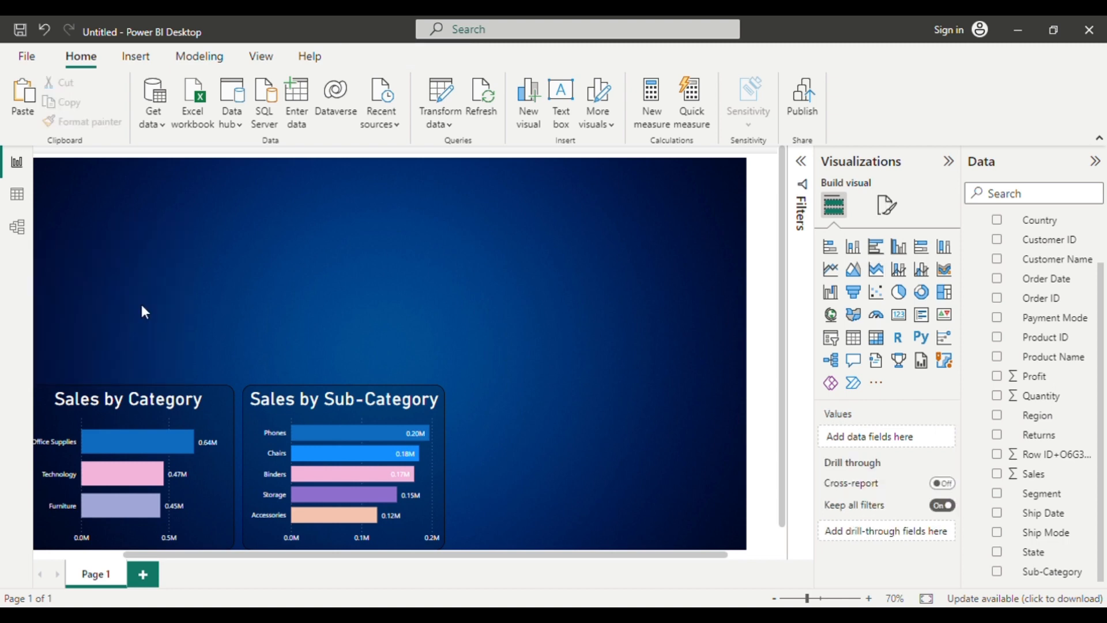
Insert a new area chart and place it in the empty area above and beyond the Sub-Category chart.
click(866, 269)
drag(94, 281, 470, 257)
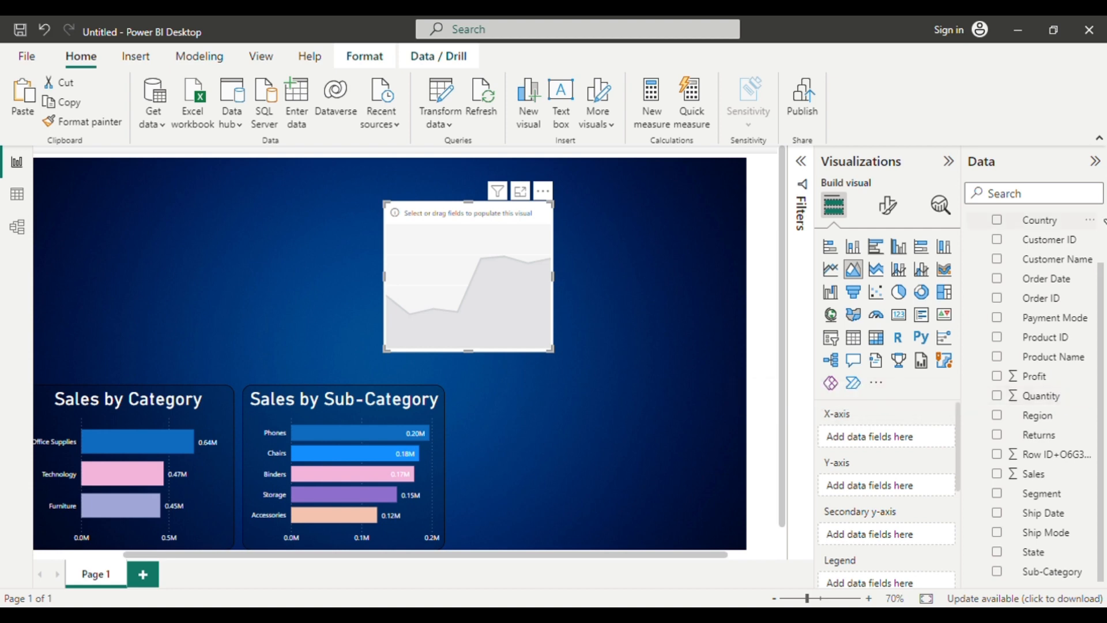
Change the data type of the Order Date field from text to Date.
scroll(1059, 319, up, 2)
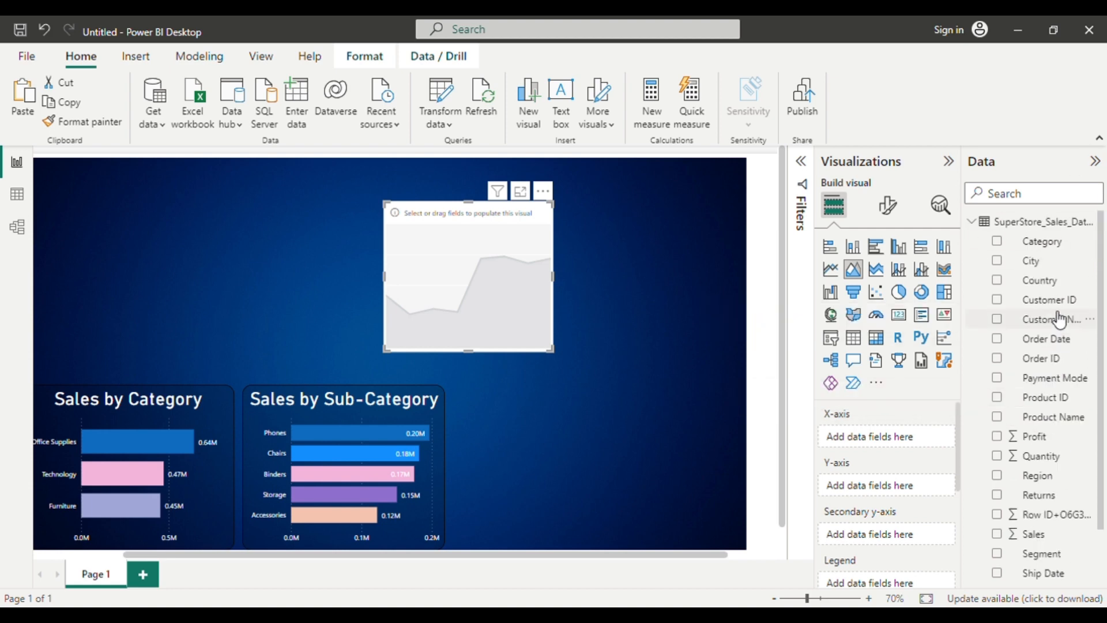
click(1042, 345)
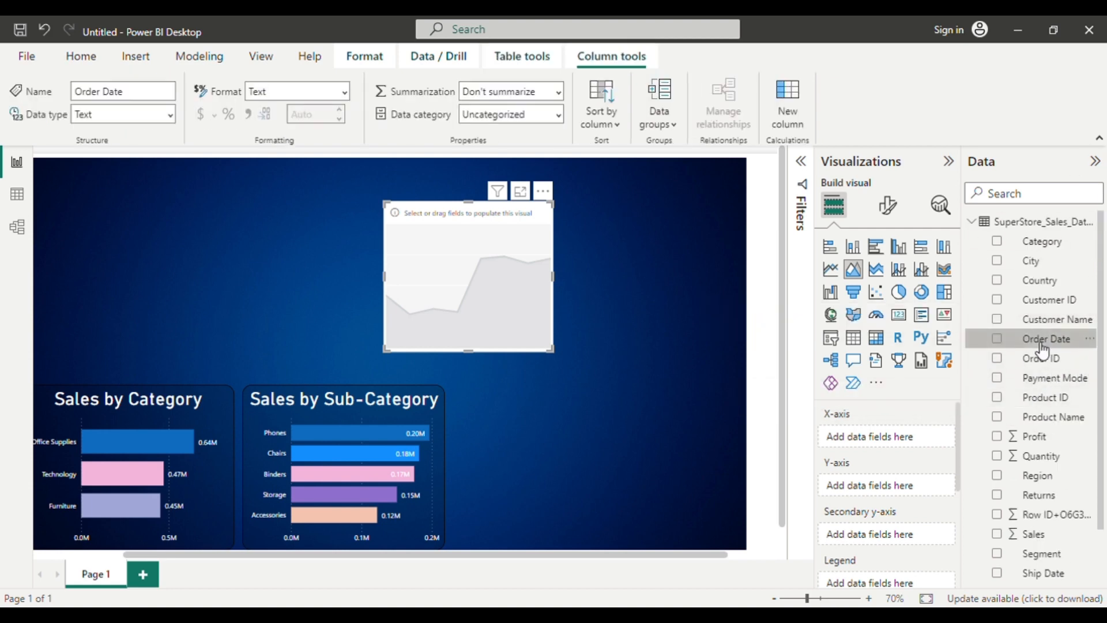
click(174, 116)
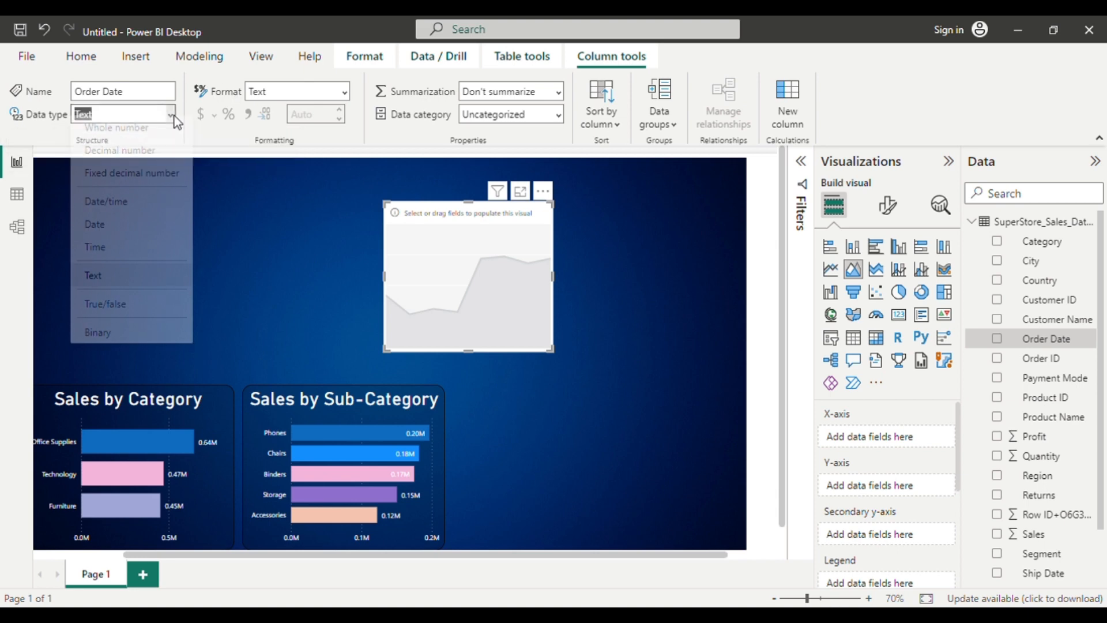
click(95, 231)
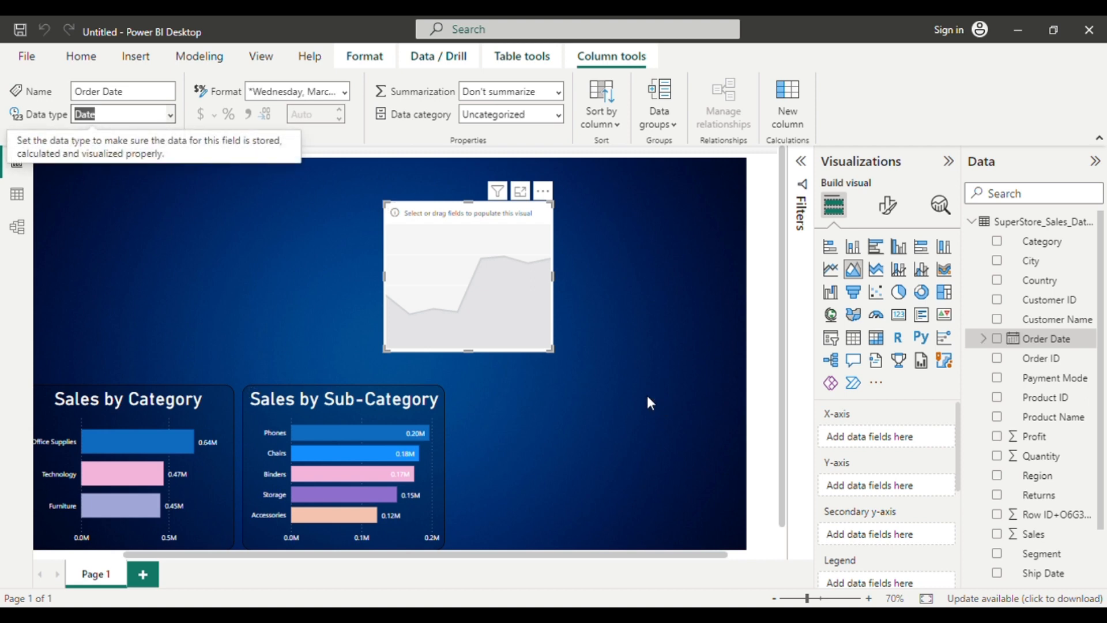
Add Order Date to the area chart's X-axis and Sales to its Y-axis.
click(997, 338)
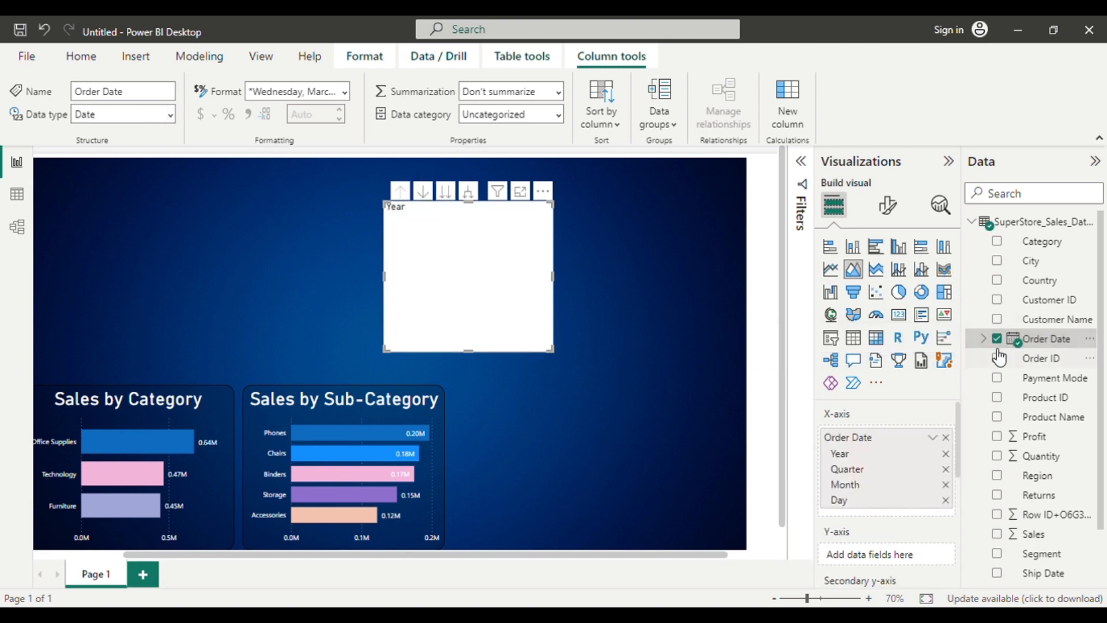
click(983, 338)
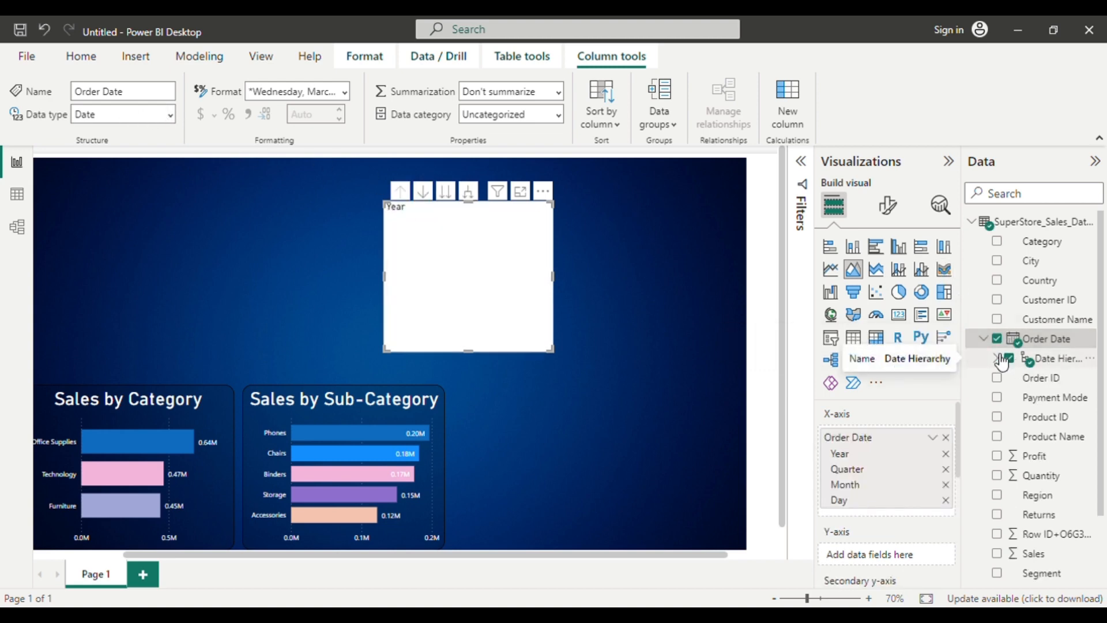
click(997, 359)
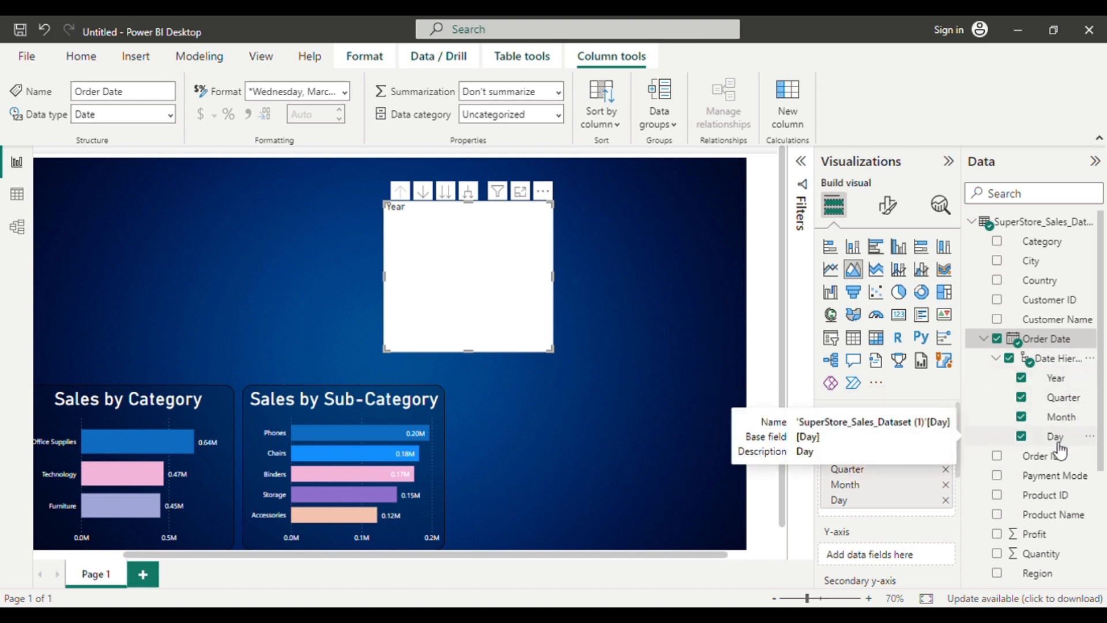
scroll(1071, 486, down, 3)
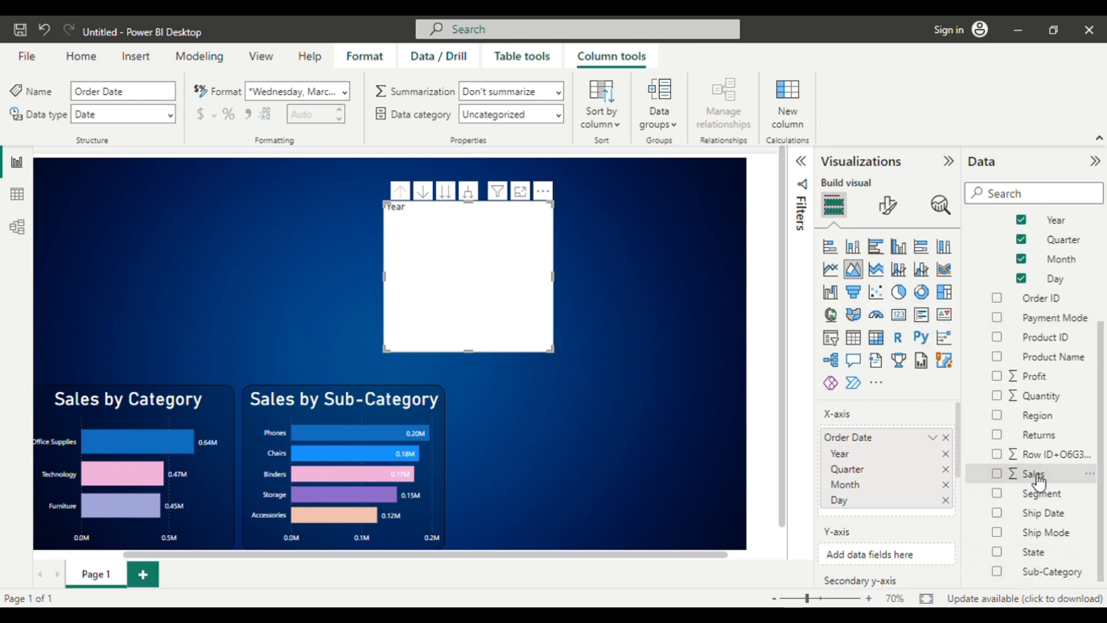
click(1026, 484)
right_click(1026, 485)
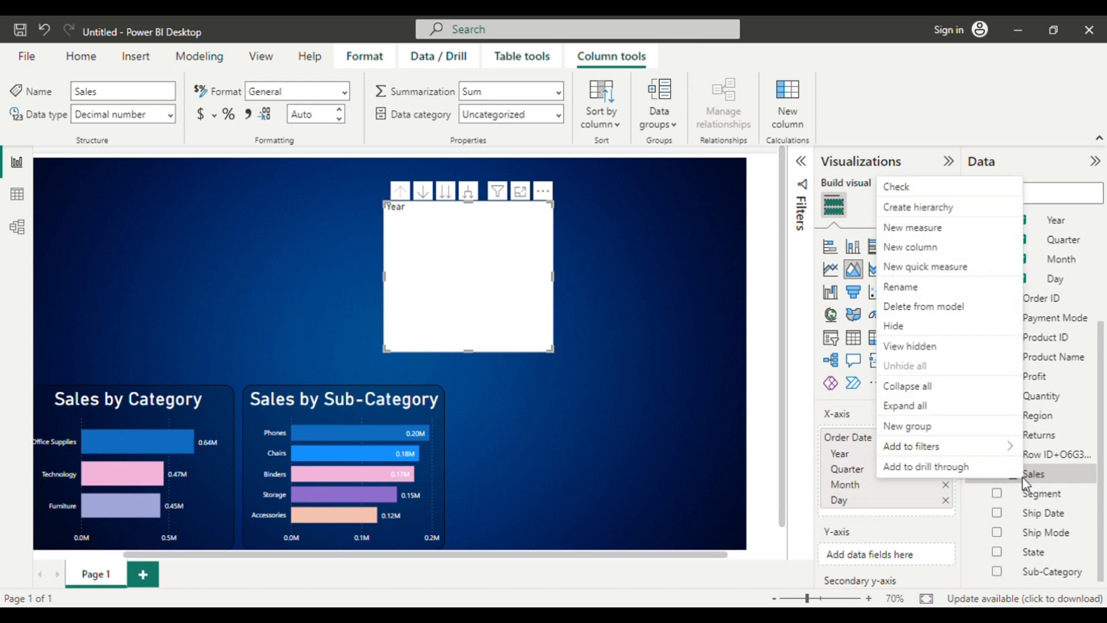
click(1056, 479)
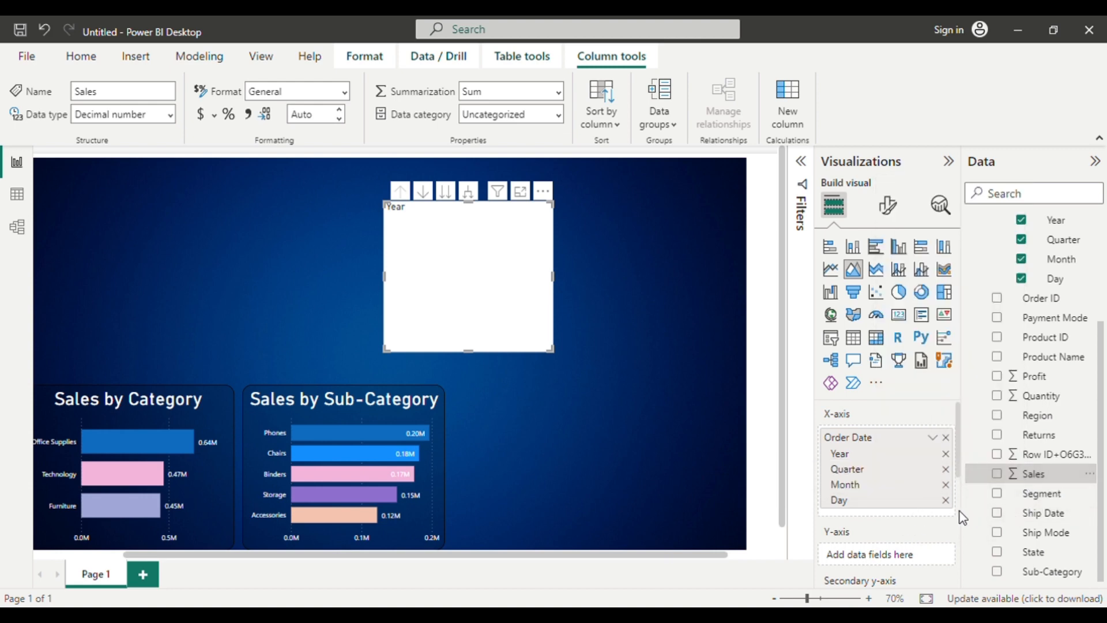
double_click(1003, 479)
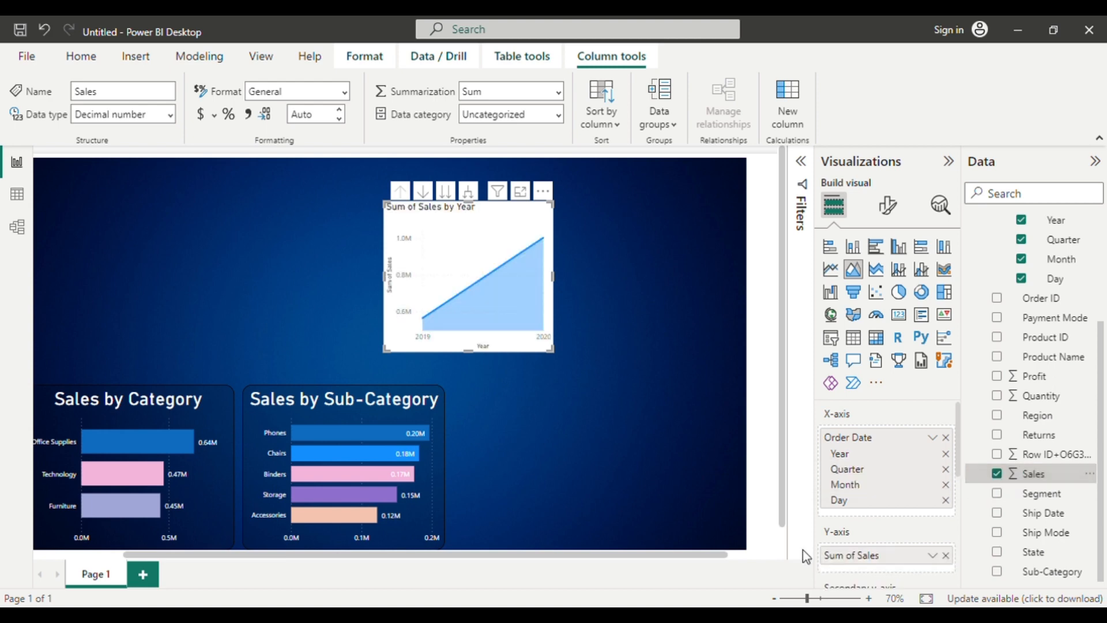
Remove Year, Quarter and Day from the area chart's X-axis, keeping only Month.
click(947, 454)
click(946, 454)
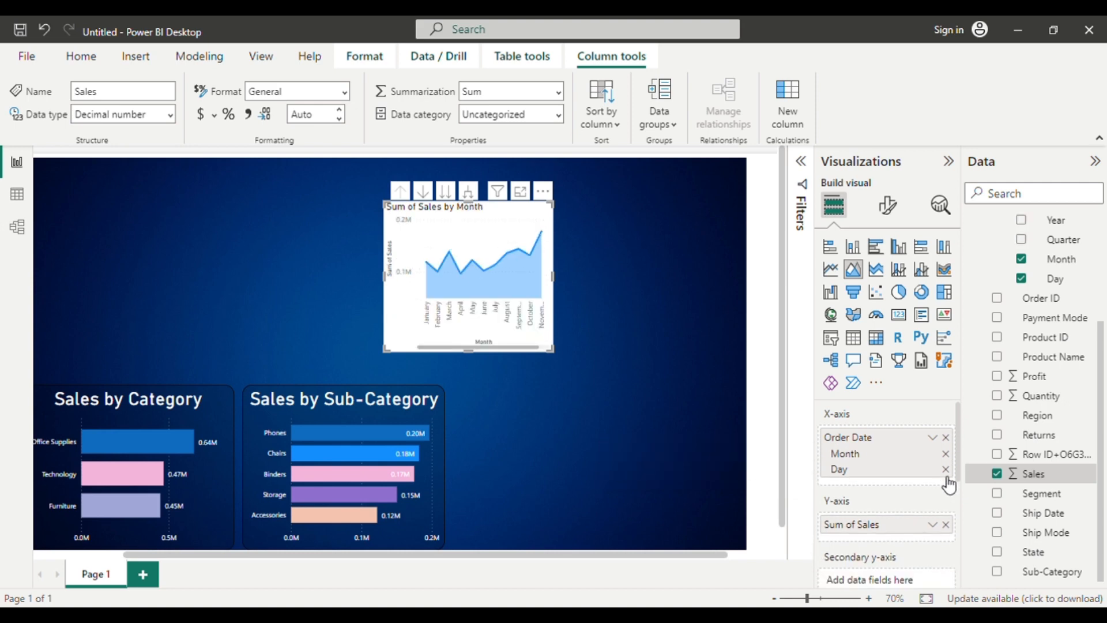
click(946, 469)
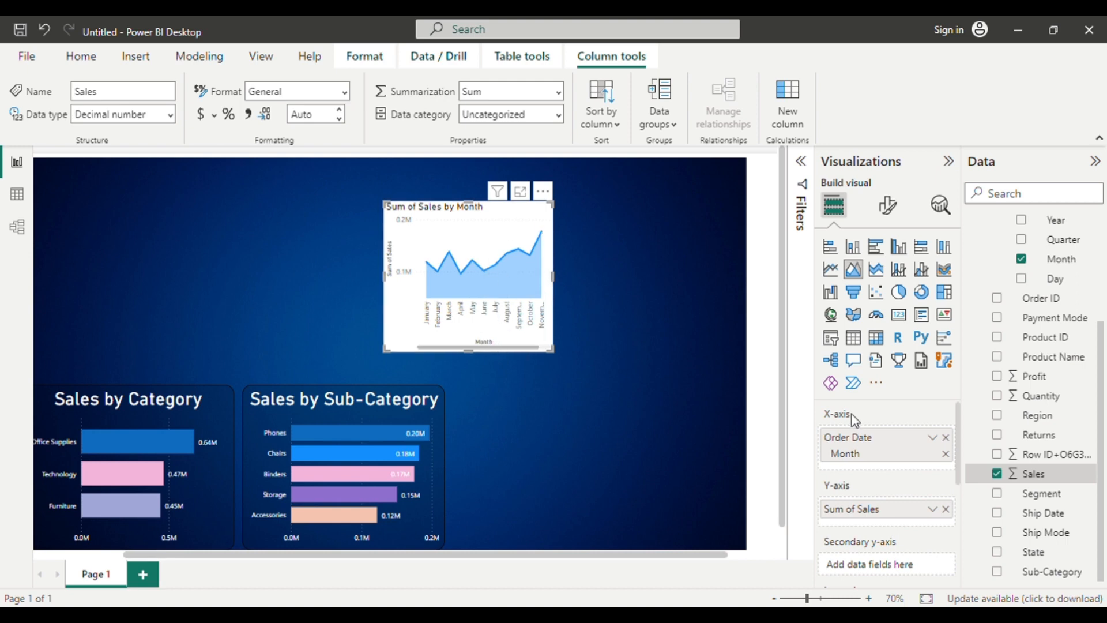
scroll(875, 505, down, 3)
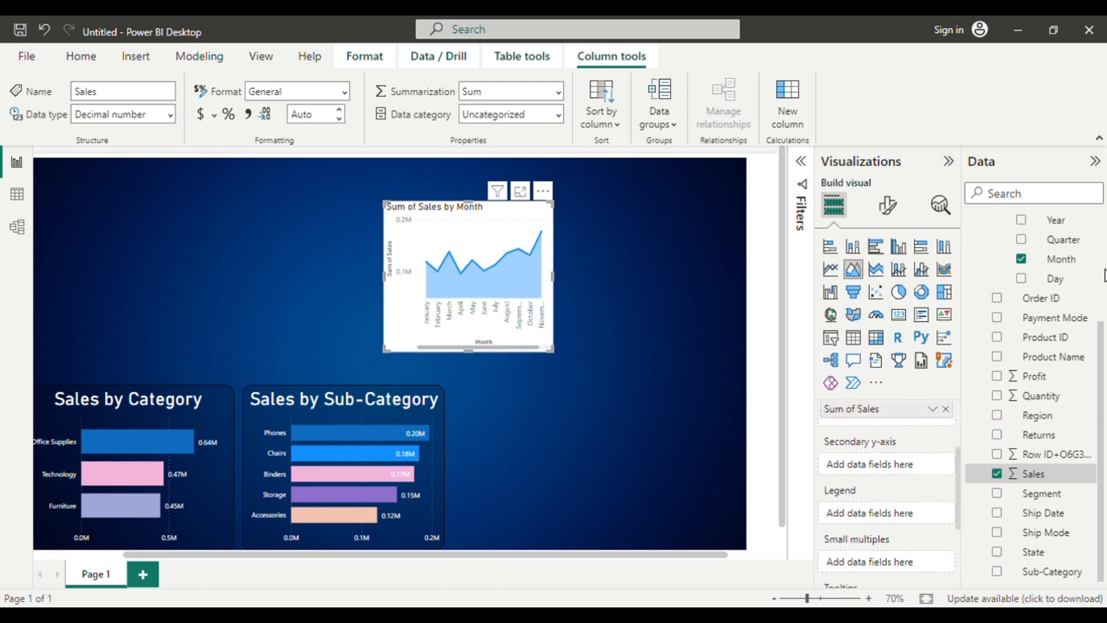
drag(1054, 219, 920, 464)
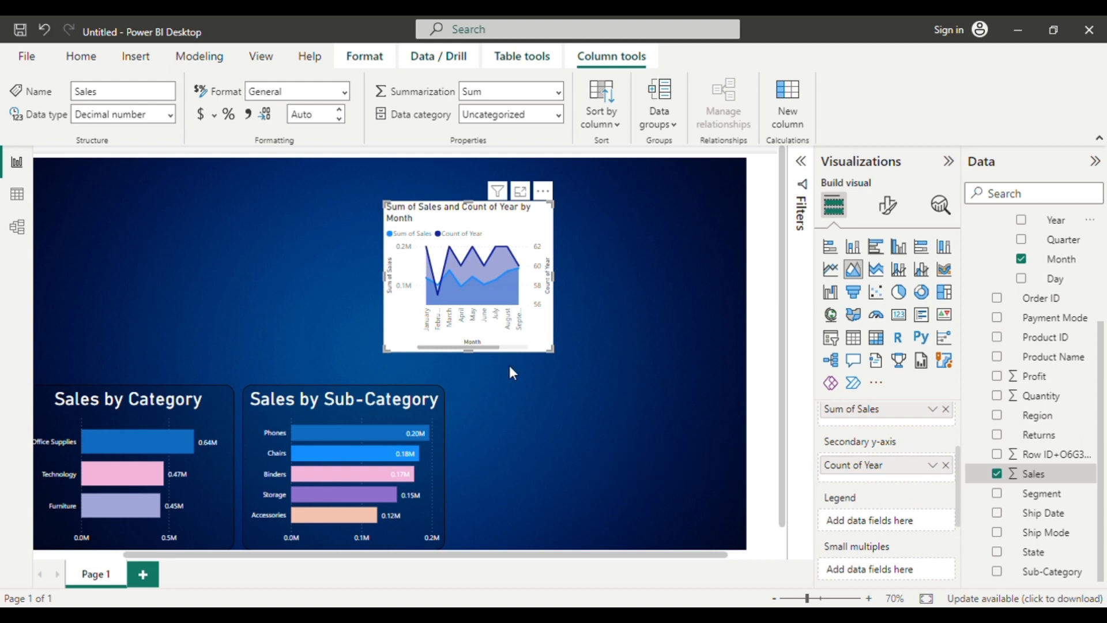
drag(555, 359, 749, 475)
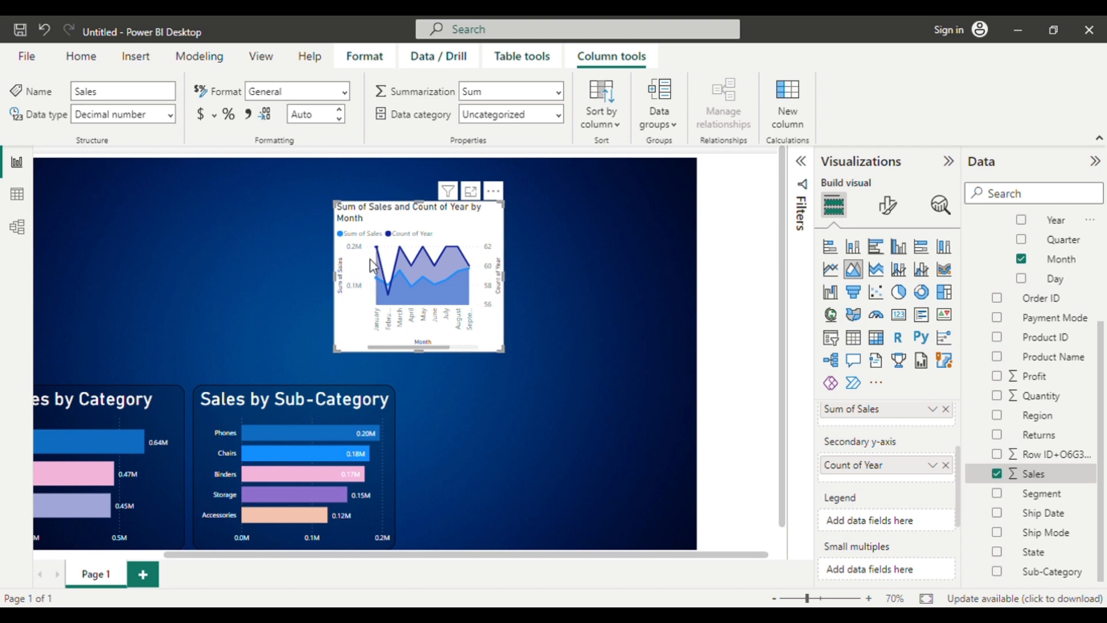
click(946, 465)
Add Year as the area chart's legend and enlarge the chart until all twelve months fit on its axis.
drag(1059, 221, 923, 522)
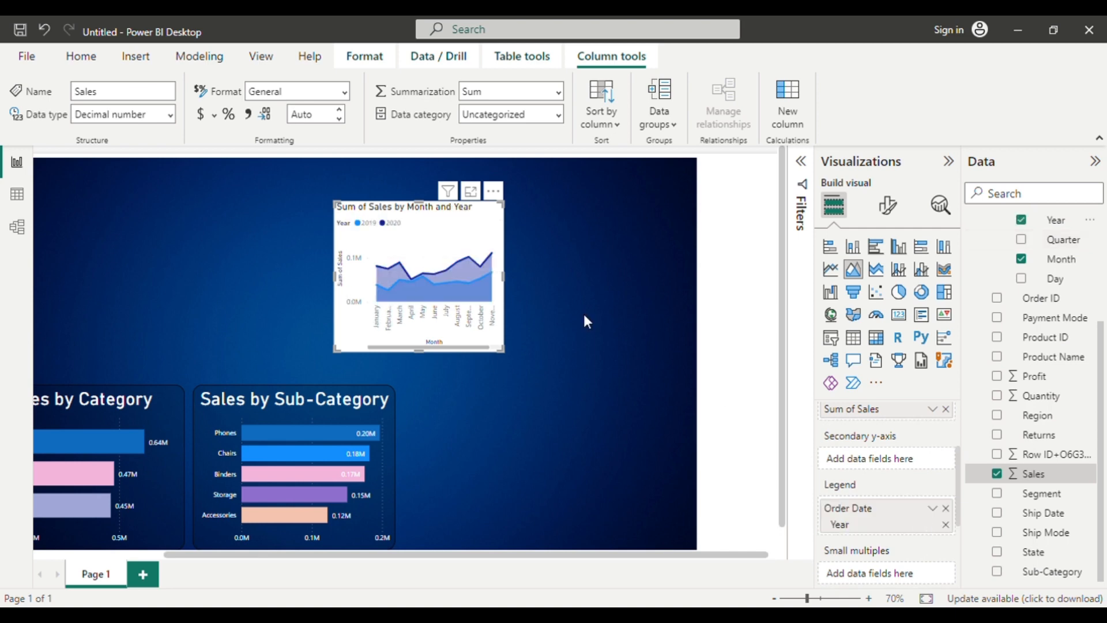
scroll(427, 312, up, 4)
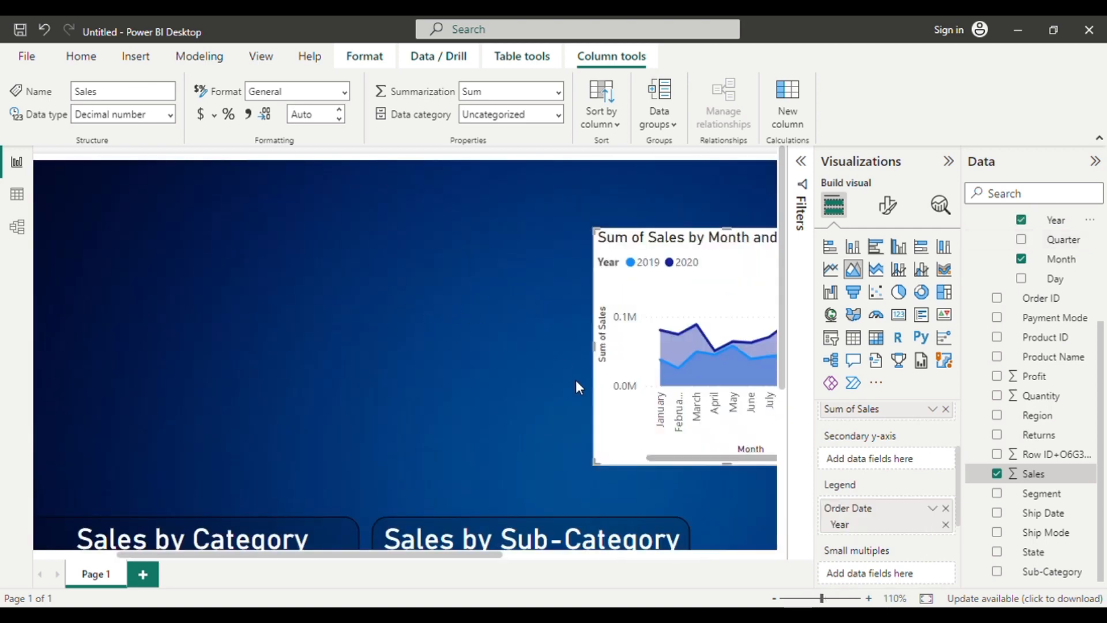
scroll(576, 385, down, 2)
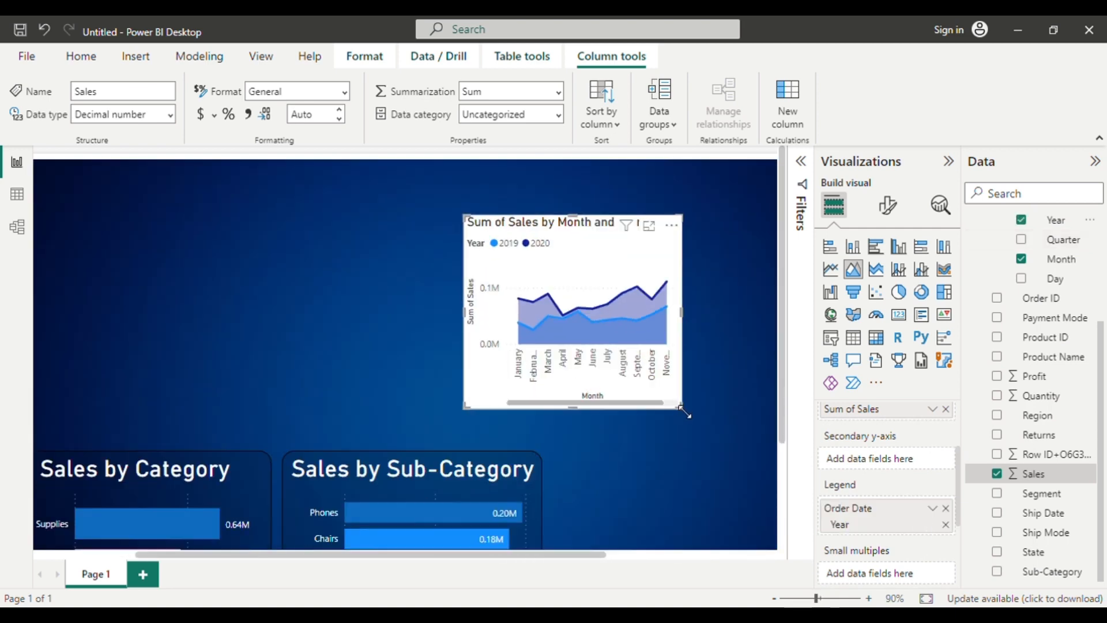
drag(684, 411, 778, 507)
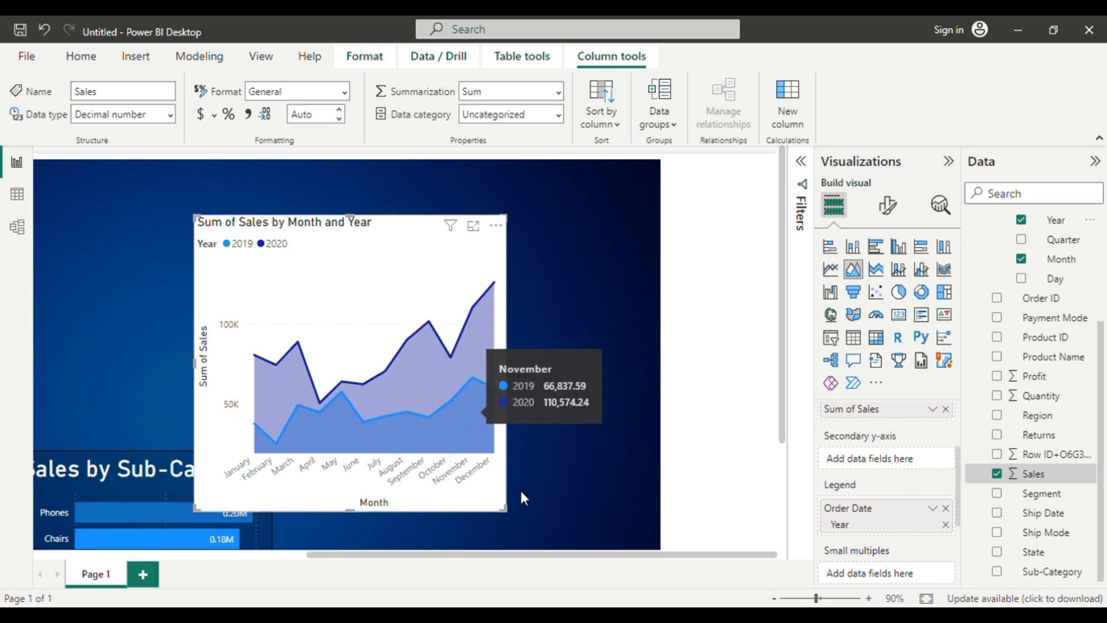
Copy the Sales by Sub-Category chart's formatting onto the monthly sales area chart with Format painter.
ctrl+scroll(208, 390, down, 5)
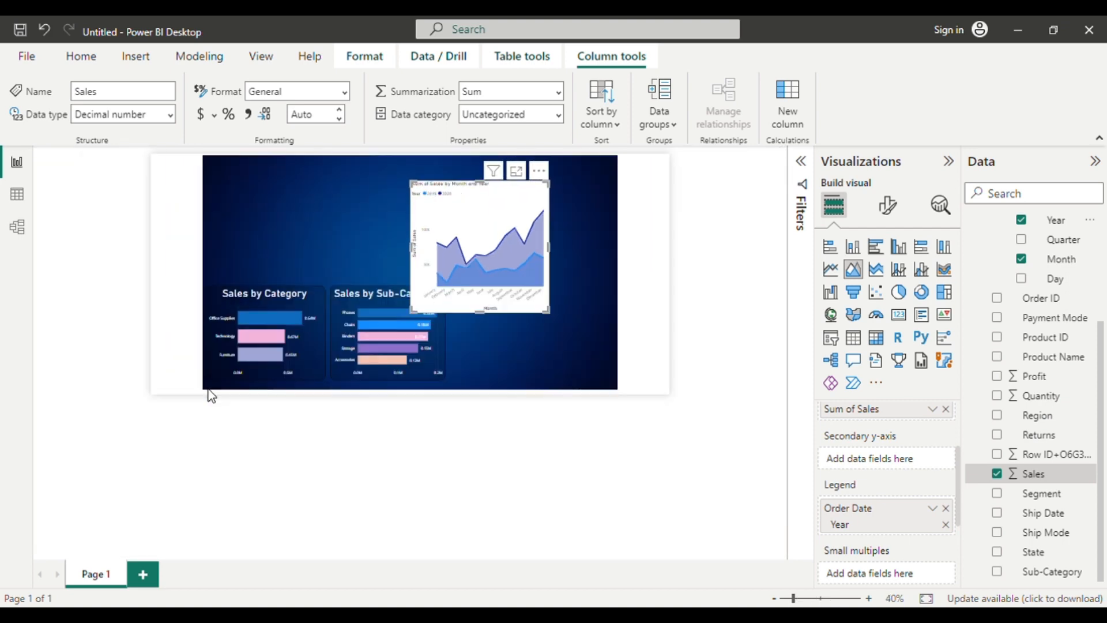
ctrl+scroll(472, 252, up, 3)
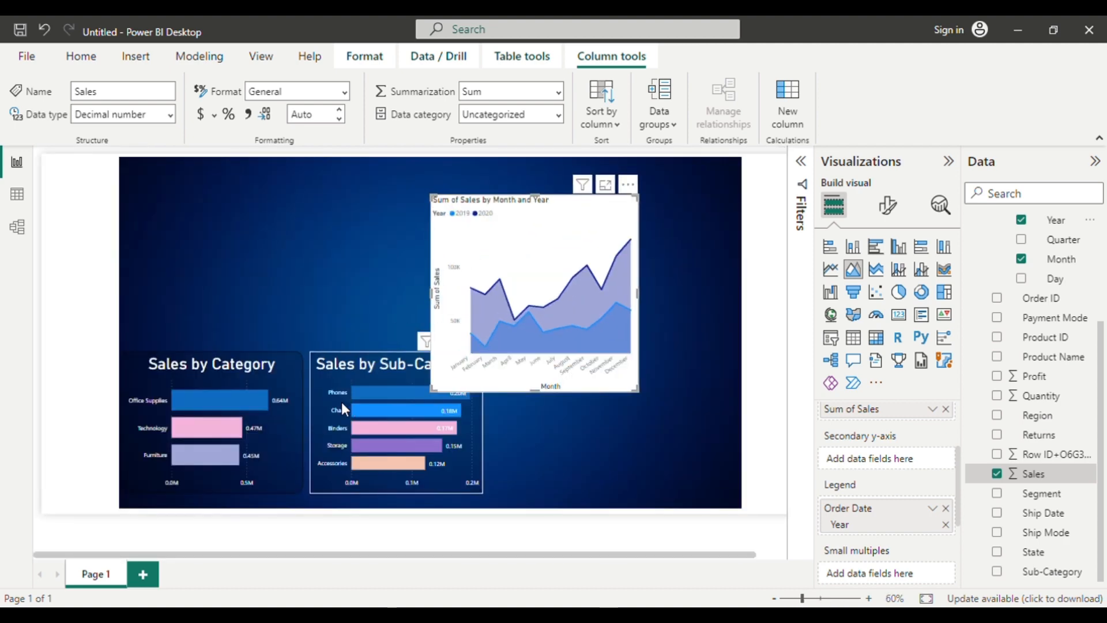
click(331, 404)
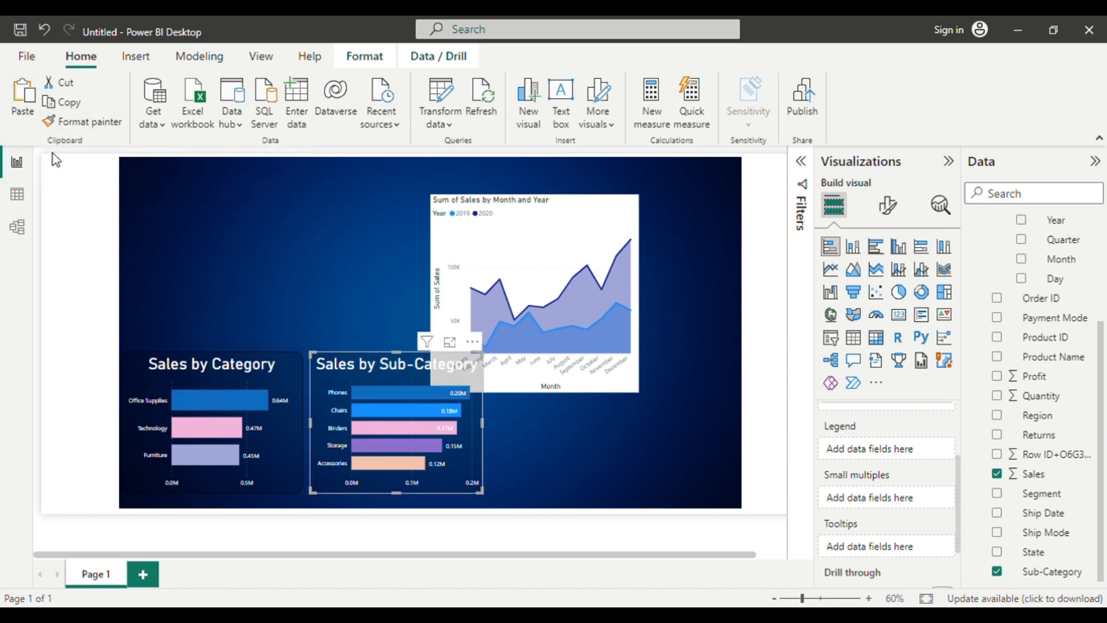
click(81, 126)
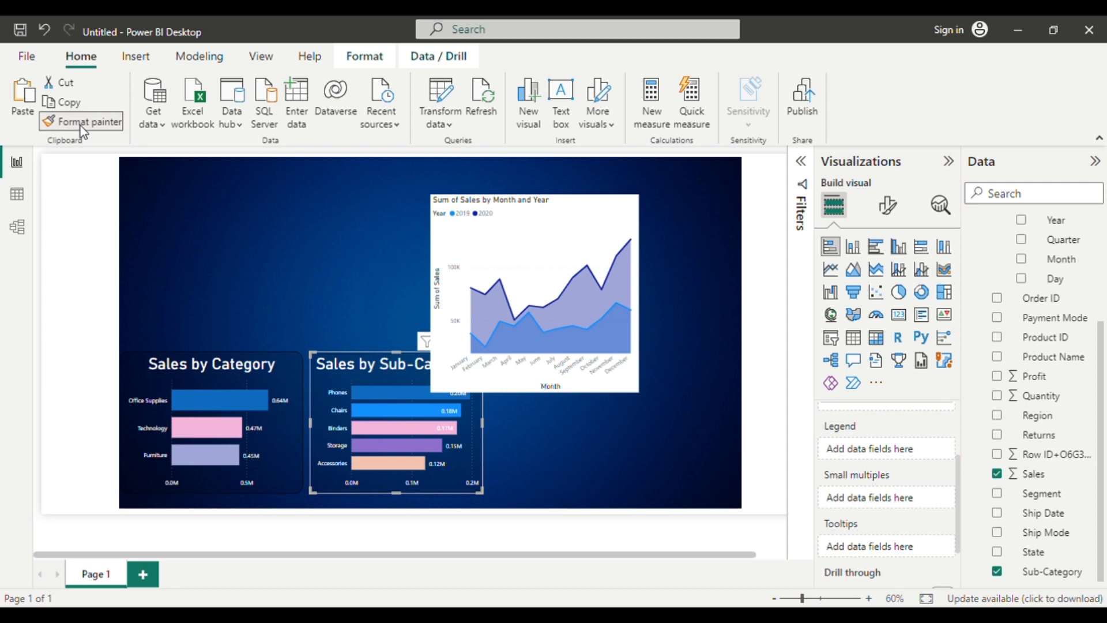
click(560, 224)
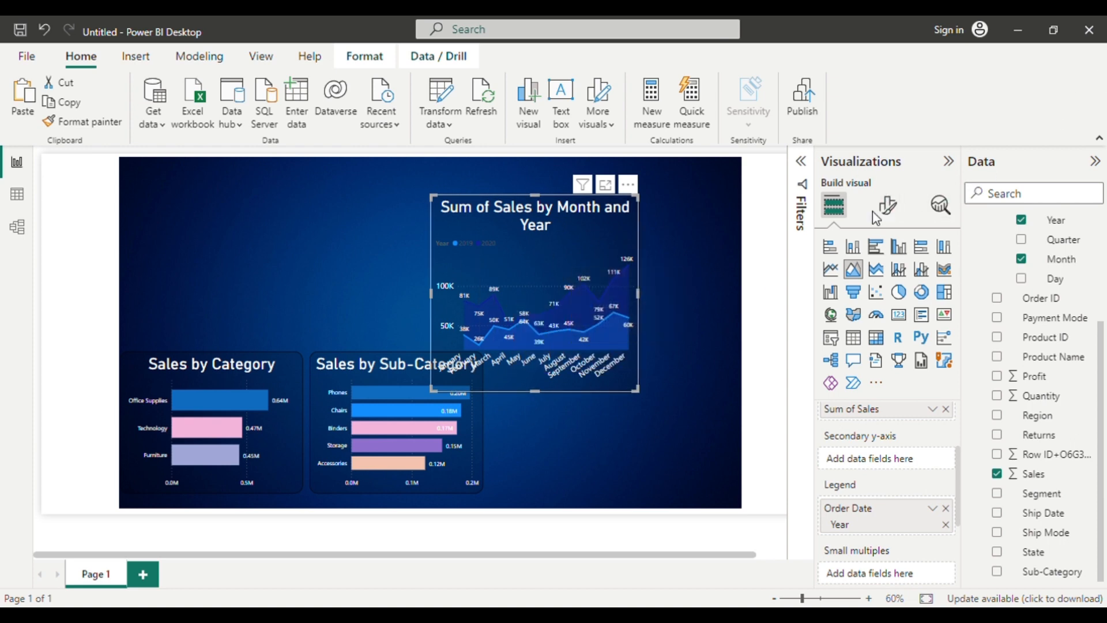
Turn off the data labels on the monthly sales area chart.
click(888, 215)
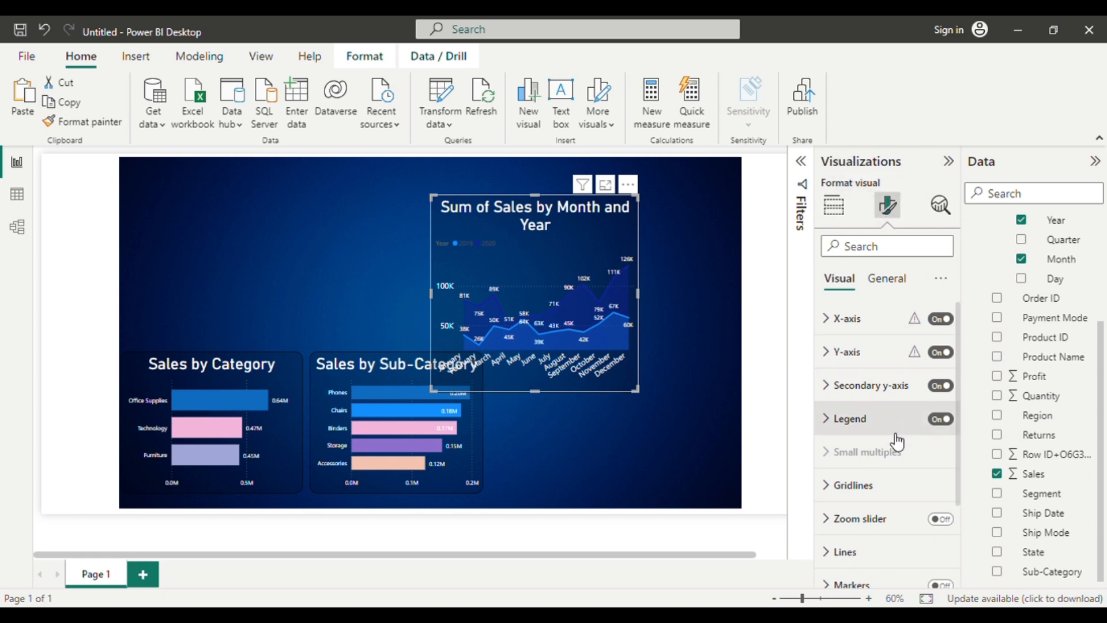
scroll(897, 442, down, 3)
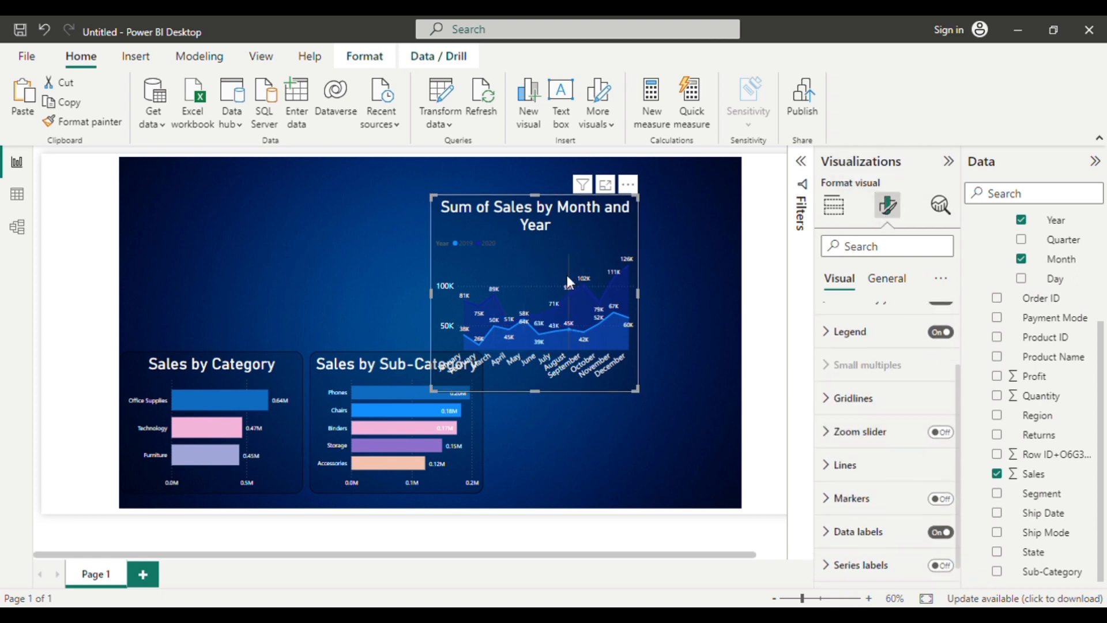
click(941, 532)
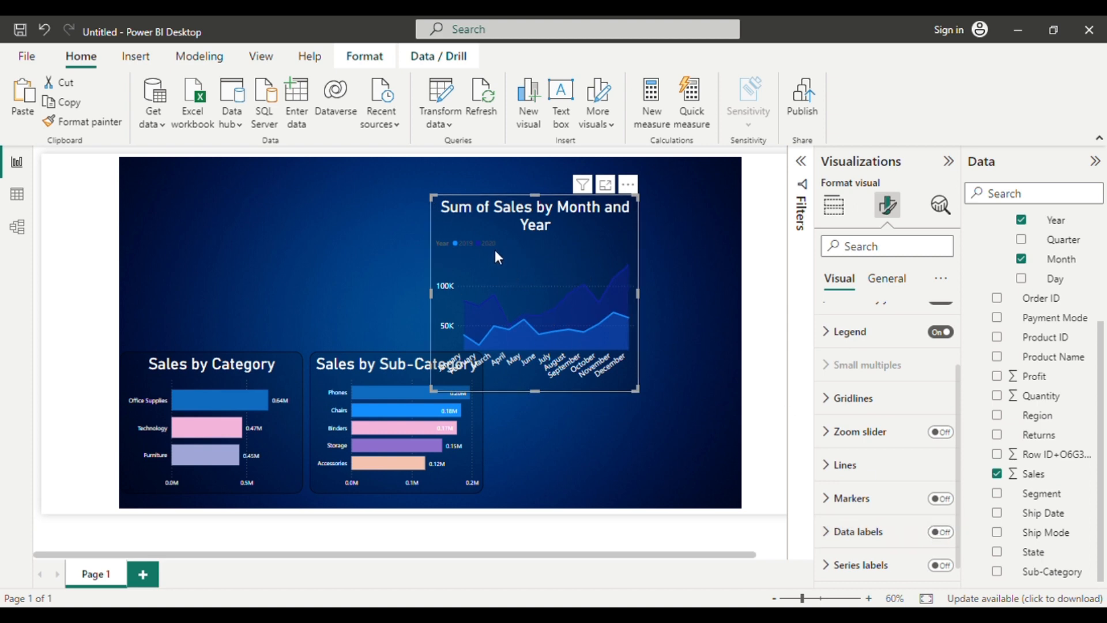
Set the area chart's legend text color to white.
click(846, 339)
click(844, 530)
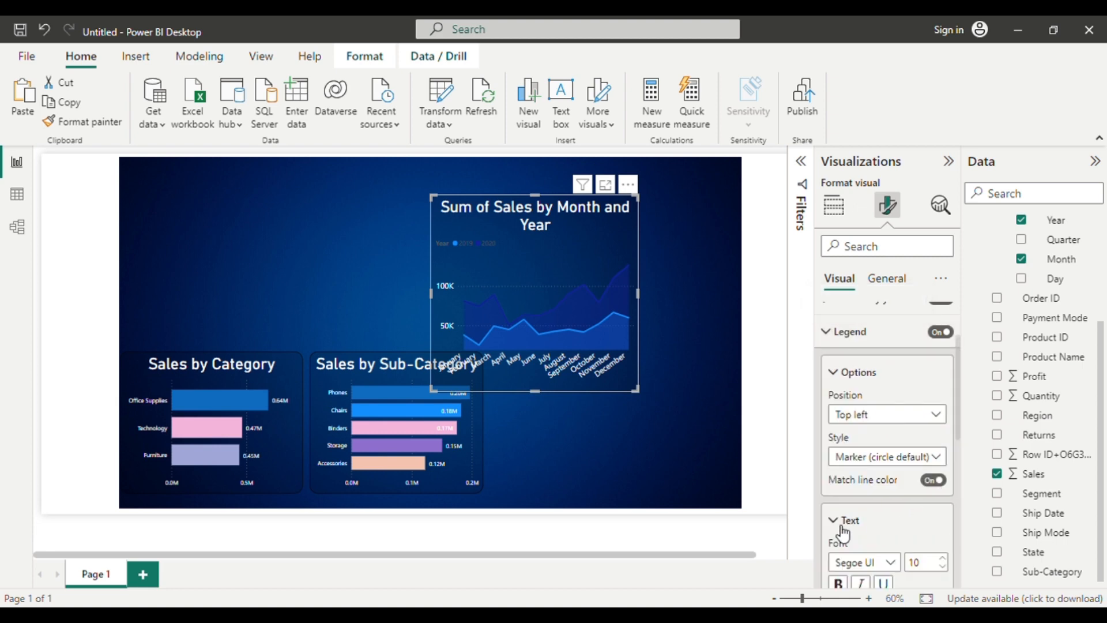
scroll(843, 534, down, 5)
click(864, 491)
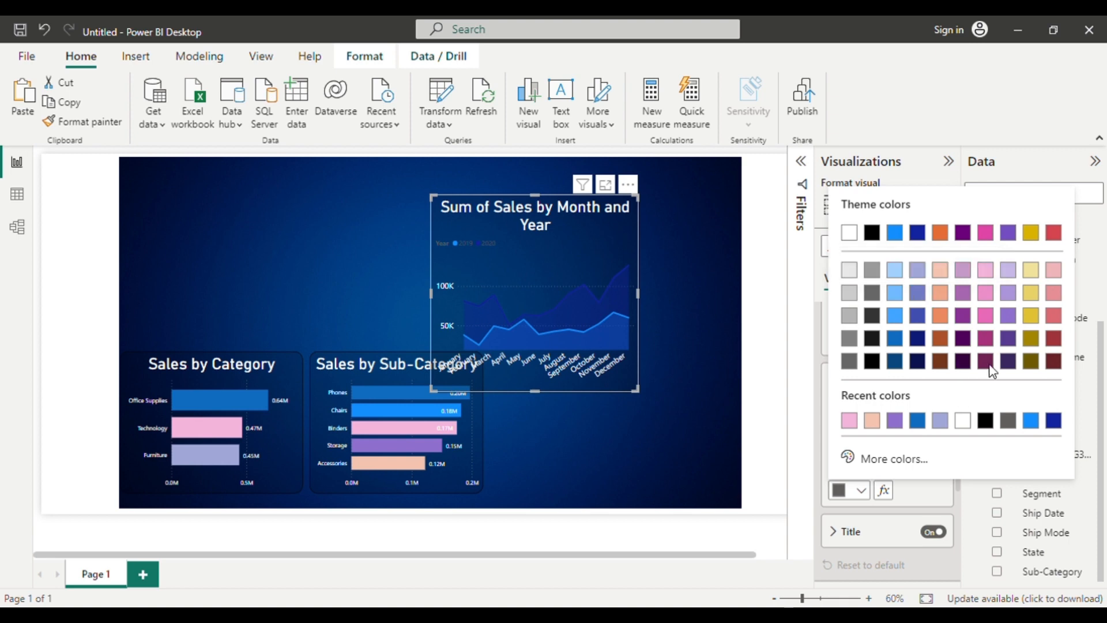
click(963, 421)
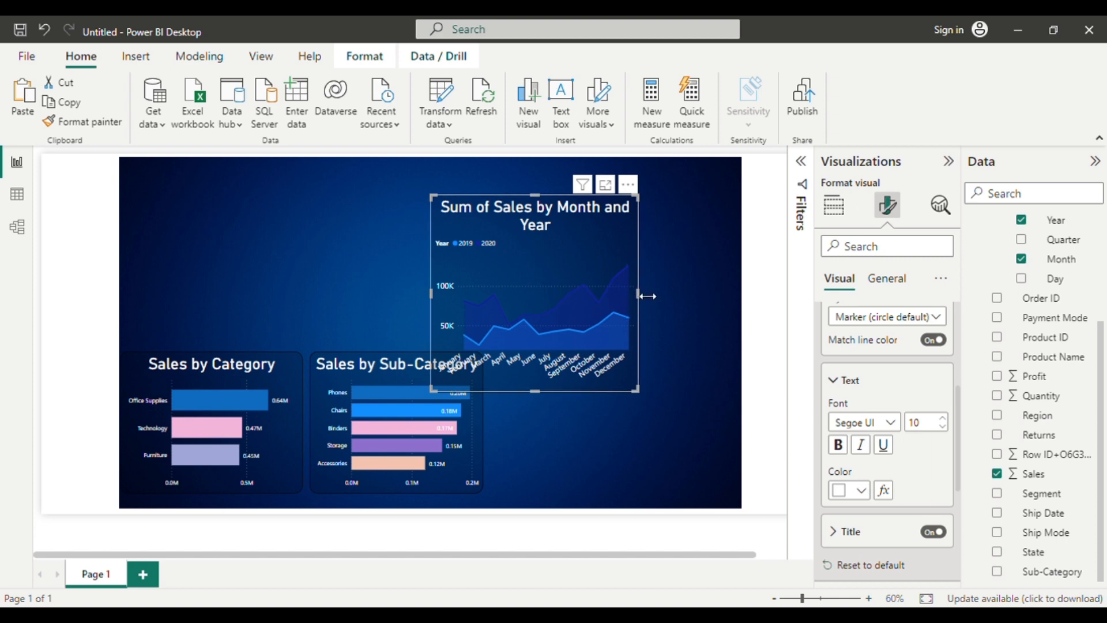
Resize the monthly sales area chart and fit it into the page's bottom row, beside Sales by Sub-Category.
drag(637, 294, 742, 310)
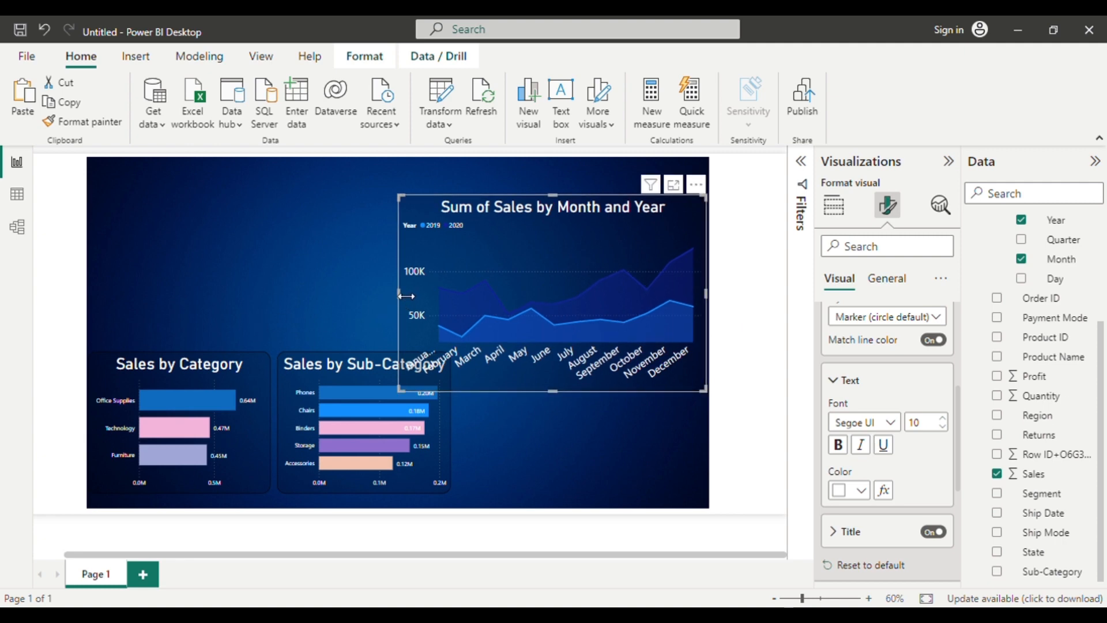
drag(406, 295, 449, 294)
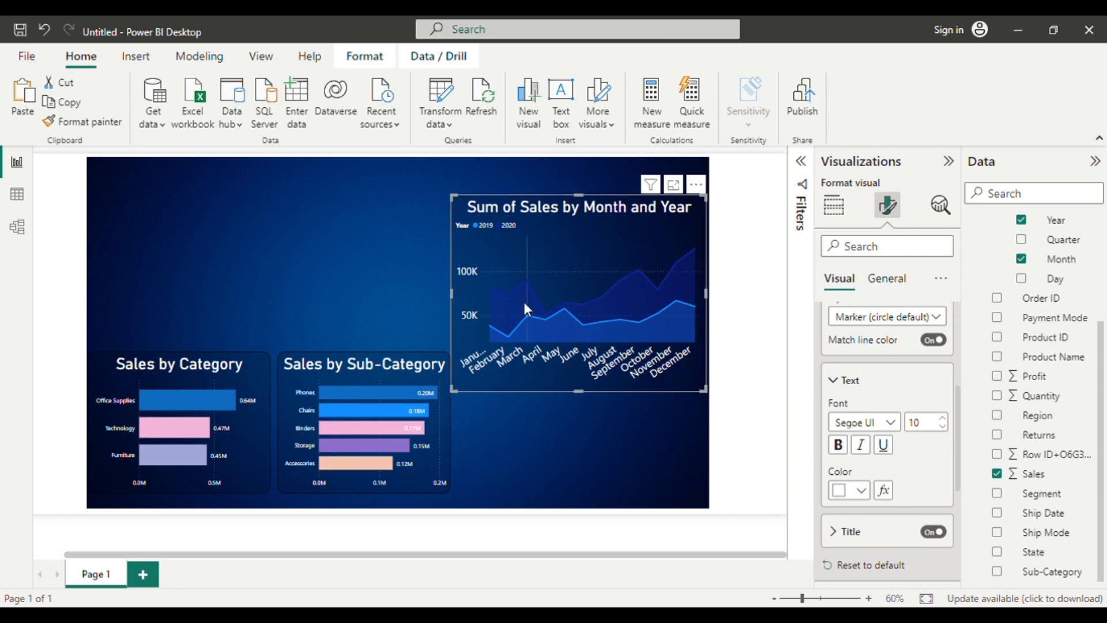
drag(524, 313, 527, 411)
drag(579, 316, 583, 362)
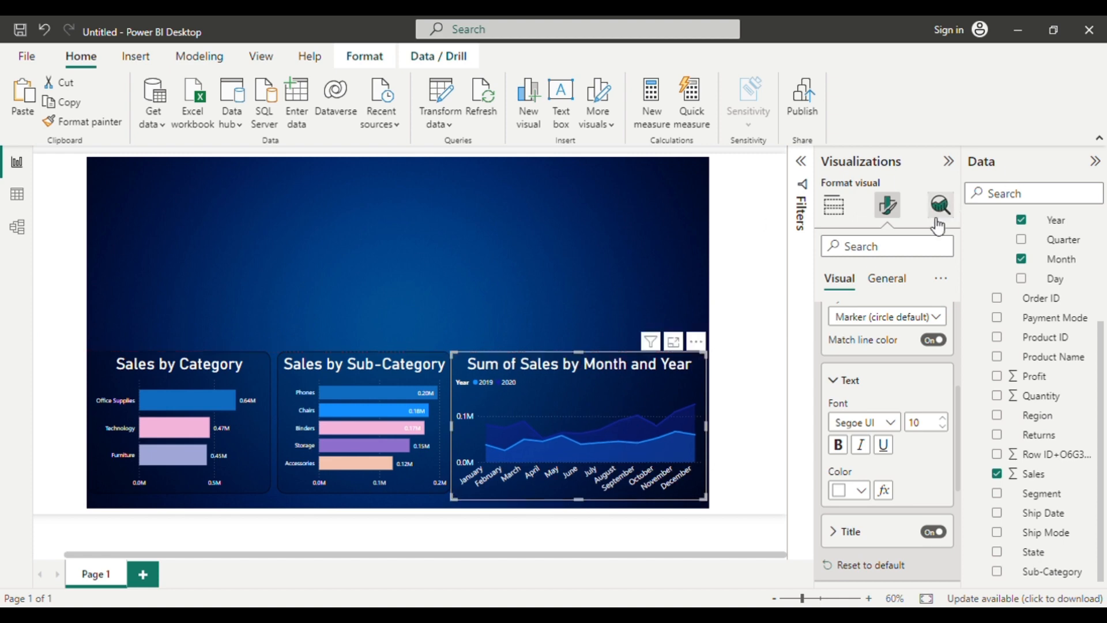
Increase the report page's custom canvas width to 1633 px.
click(581, 315)
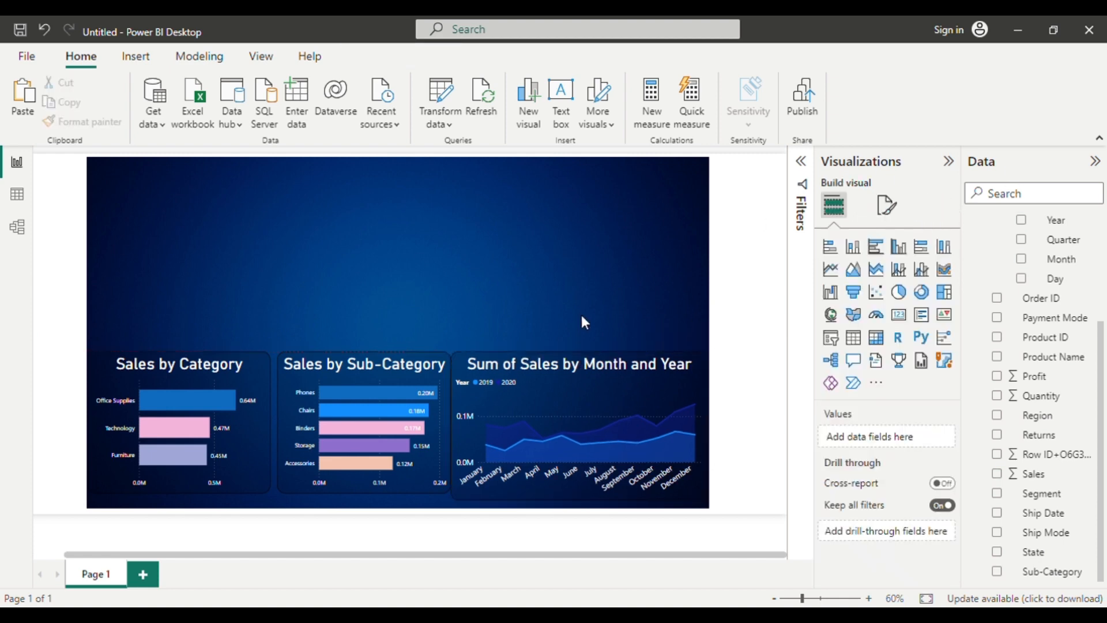
click(887, 208)
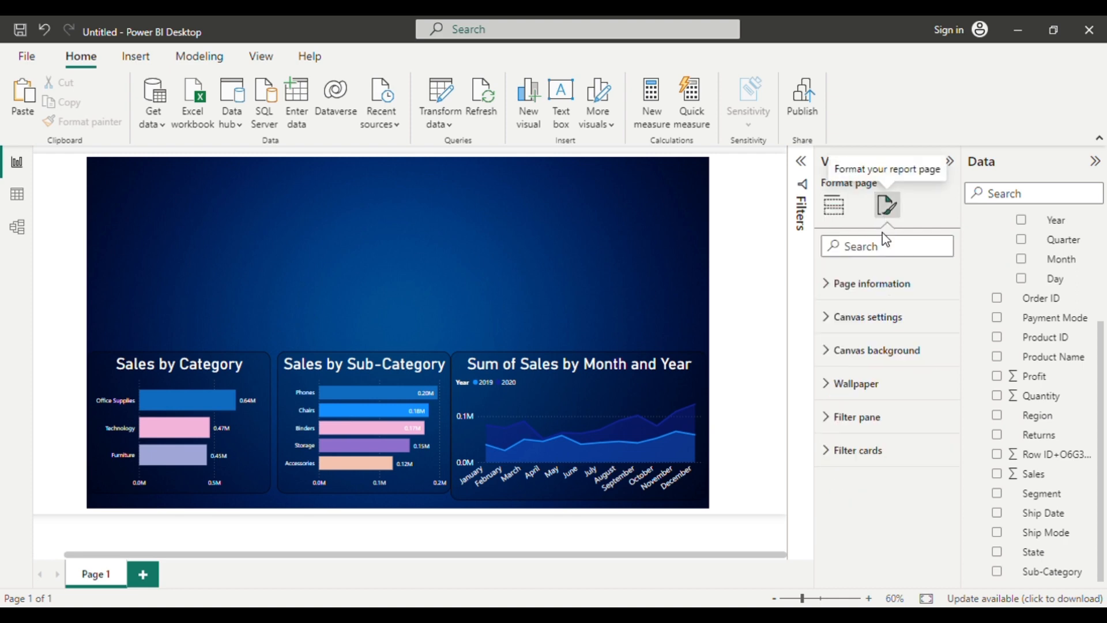
click(827, 318)
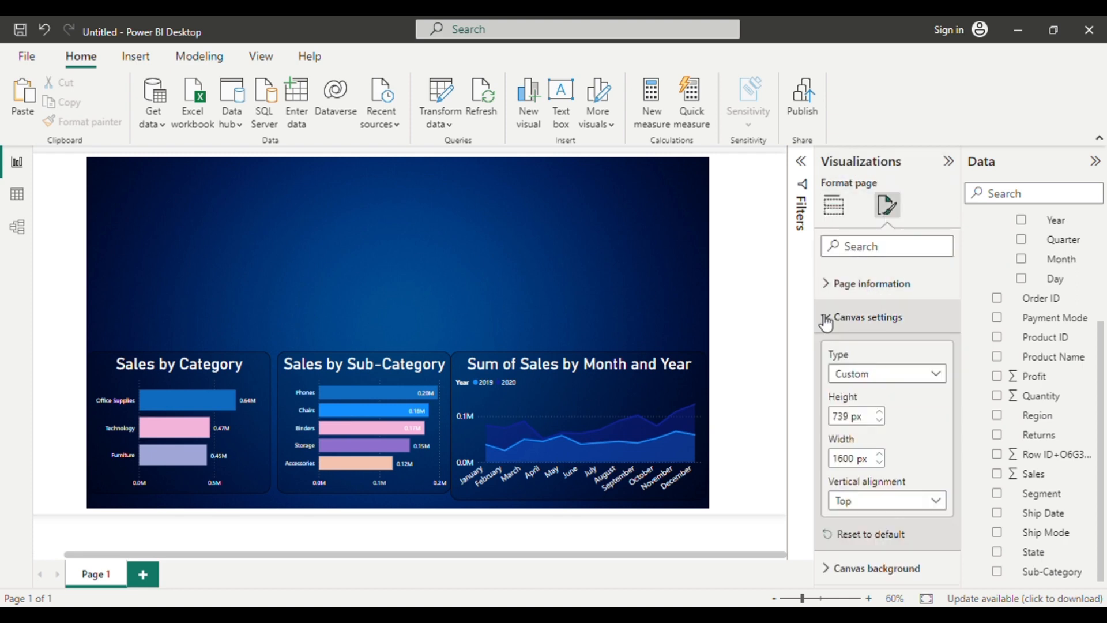
click(881, 454)
click(881, 454)
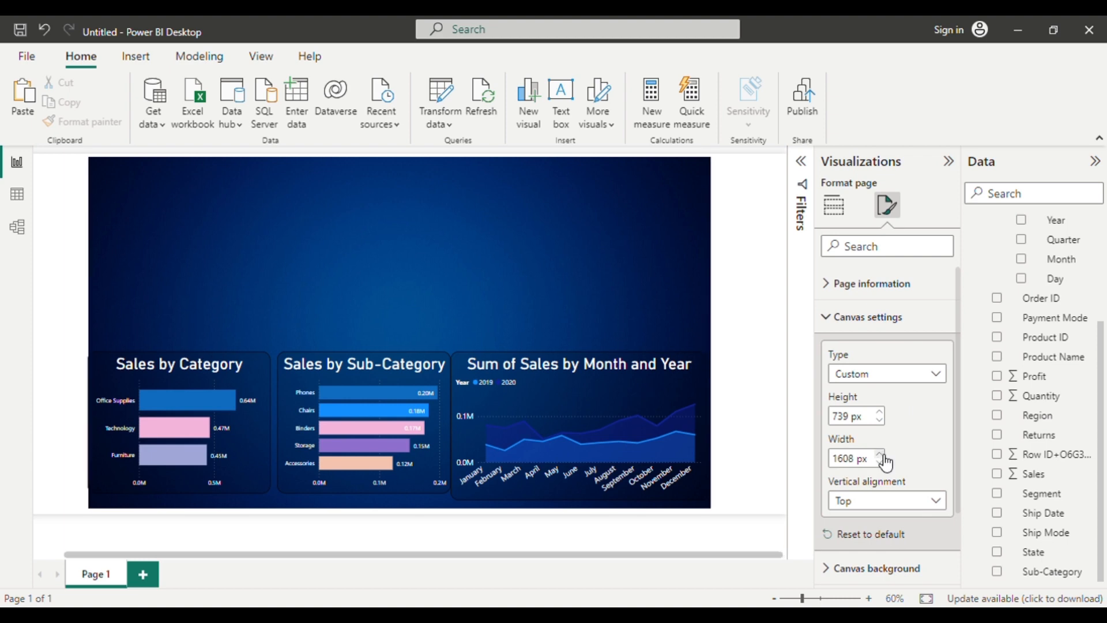
click(880, 454)
click(881, 454)
click(880, 454)
click(880, 454)
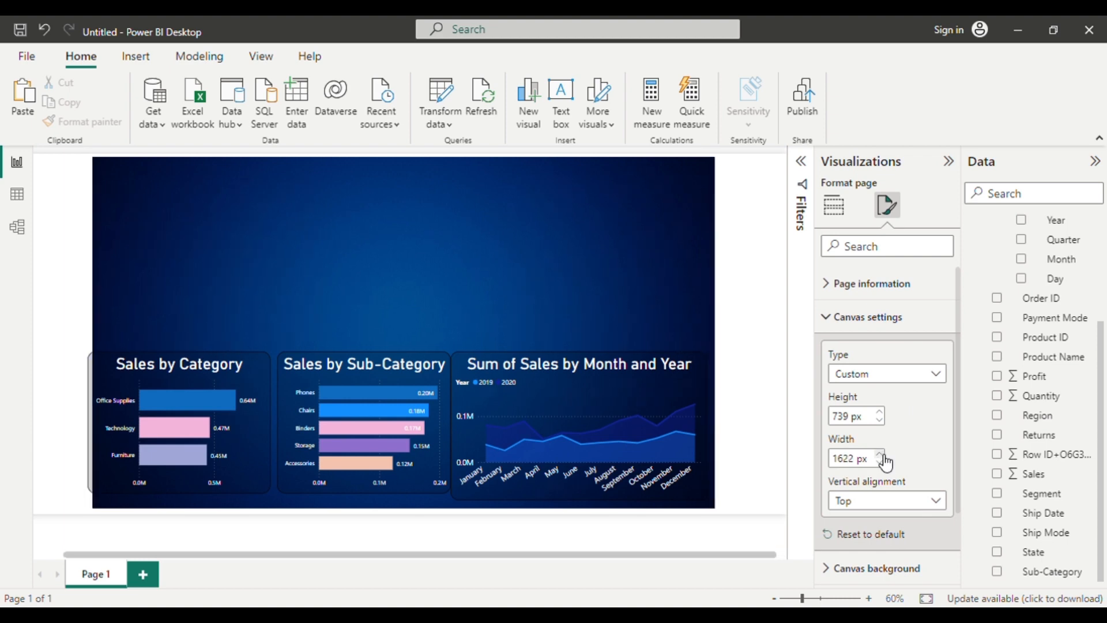
click(882, 454)
click(882, 455)
click(882, 455)
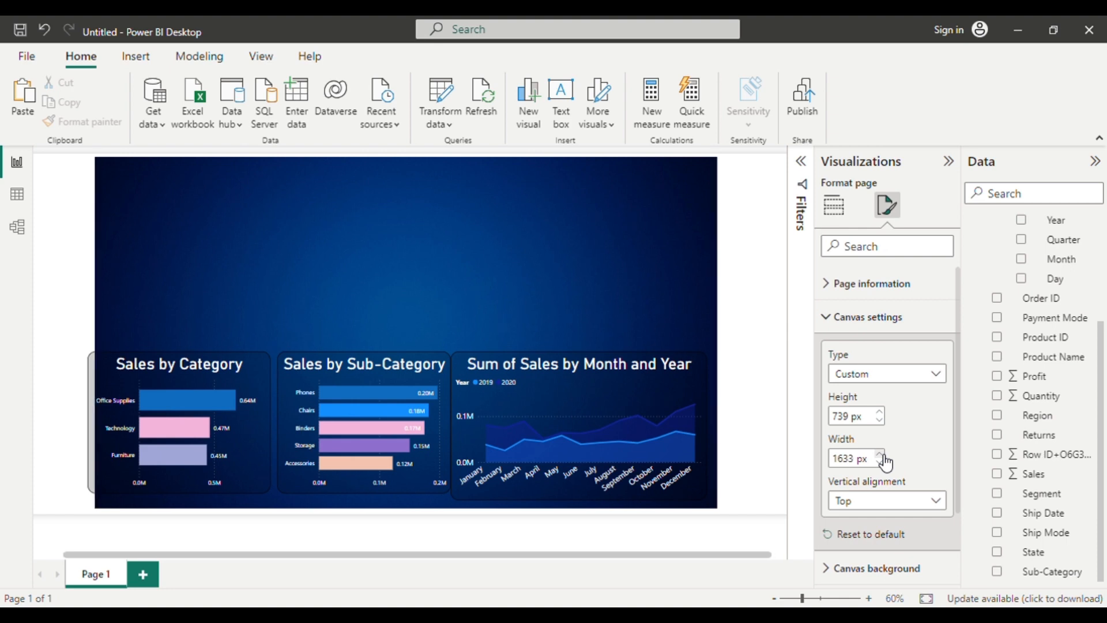
Increase the report page's canvas height to 754 px.
click(880, 412)
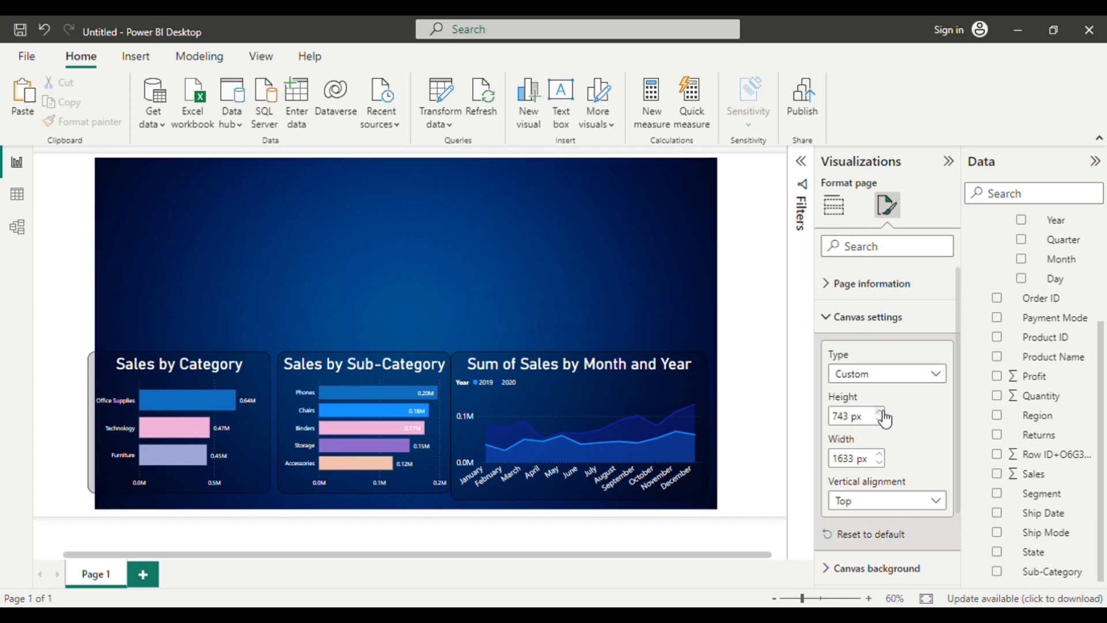
click(880, 412)
click(881, 412)
click(880, 412)
click(881, 413)
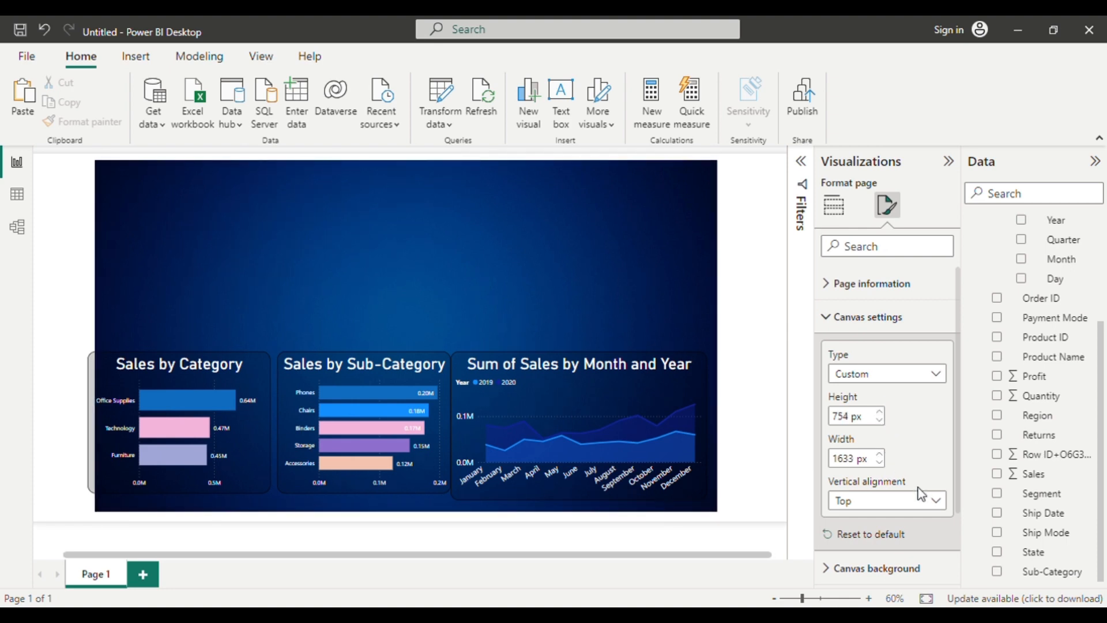
Widen the report page's canvas further, to slightly more than 1661 px.
click(884, 462)
click(885, 462)
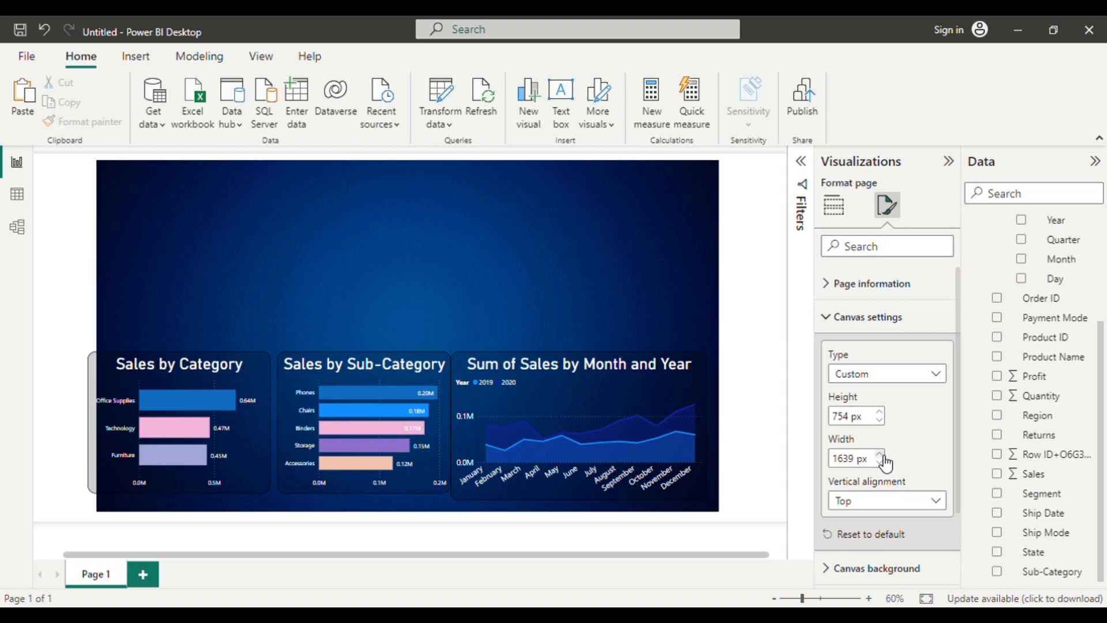
click(885, 462)
click(885, 463)
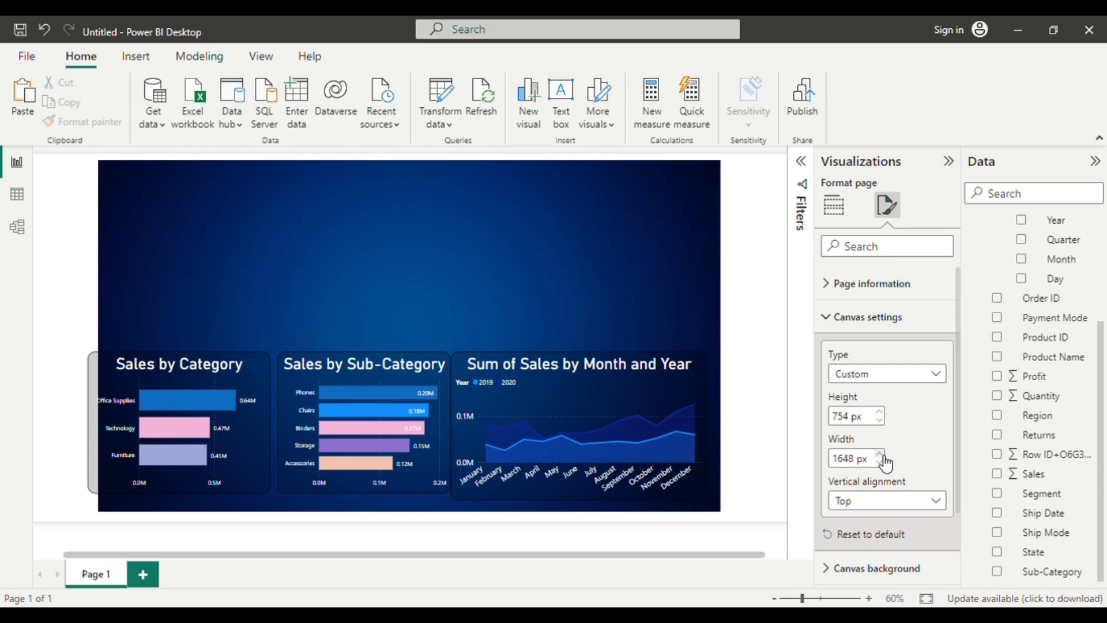
click(885, 463)
click(886, 462)
click(885, 462)
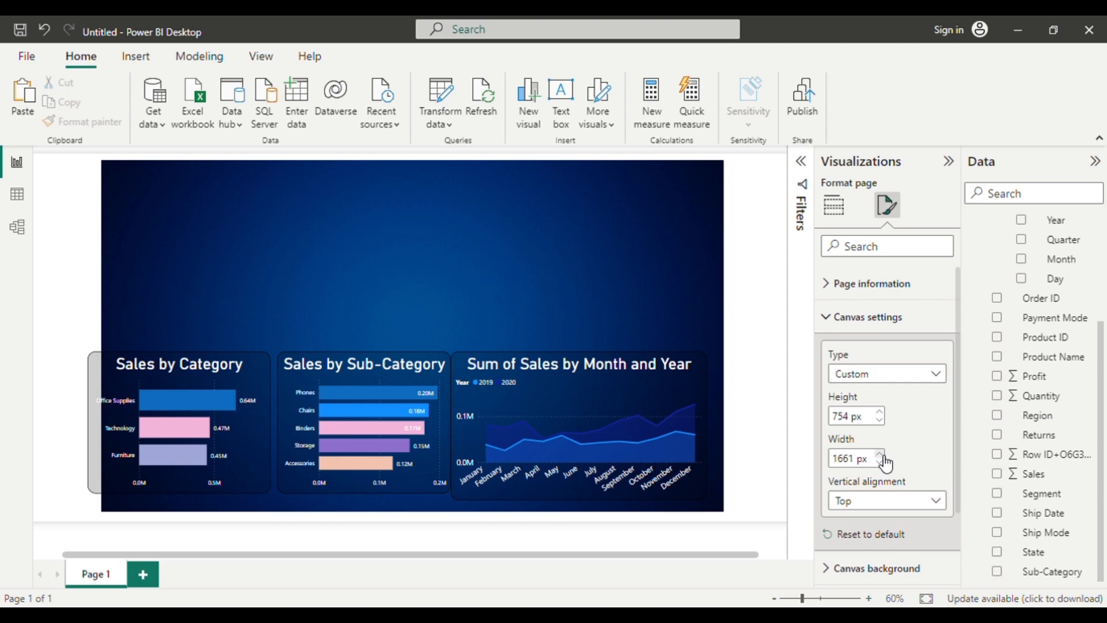
click(886, 462)
click(885, 463)
Move the monthly sales chart to the page's right edge and widen it slightly toward Sales by Sub-Category.
mouse_move(543, 444)
drag(544, 444, 560, 448)
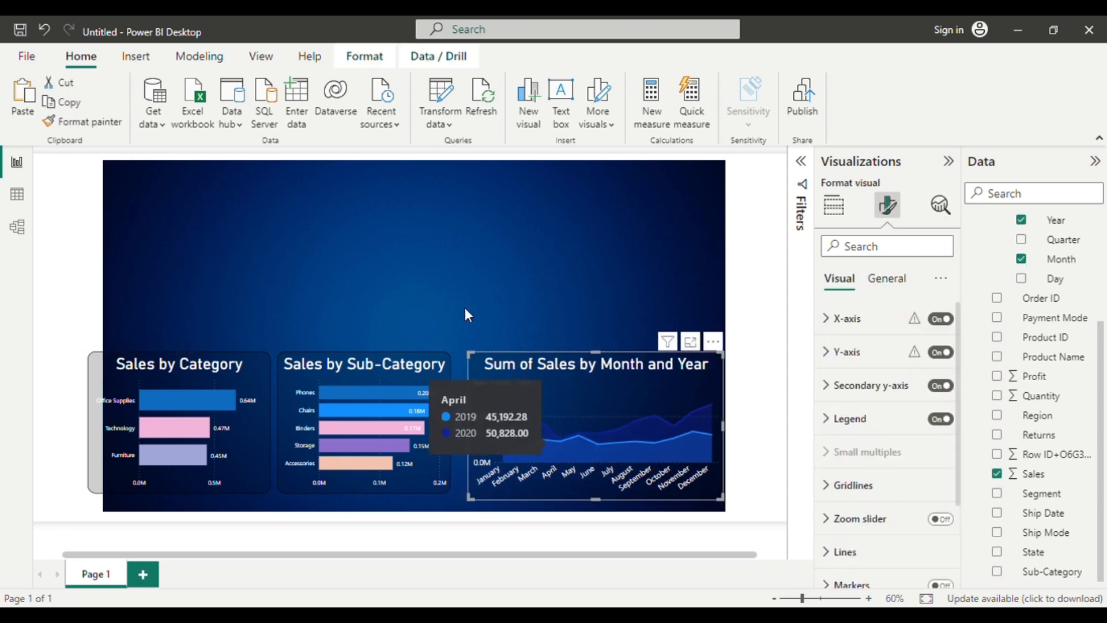
click(421, 226)
drag(486, 409, 463, 435)
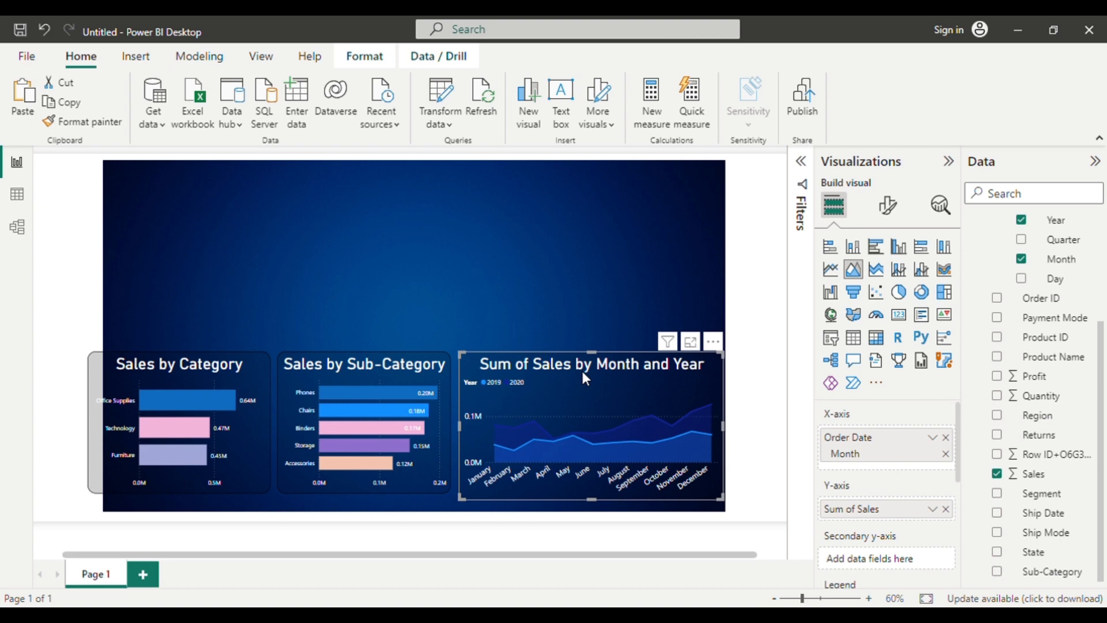
Duplicate the monthly sales area chart above the original and replace Sales with Profit on the copy's Y-axis.
key(ctrl+v)
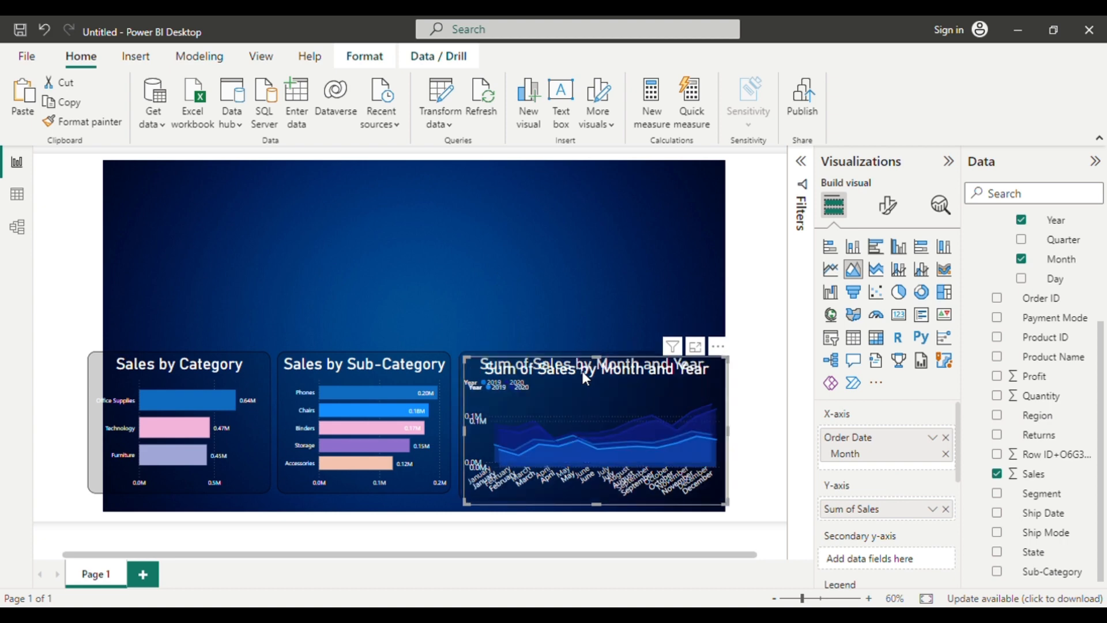
drag(582, 371, 565, 210)
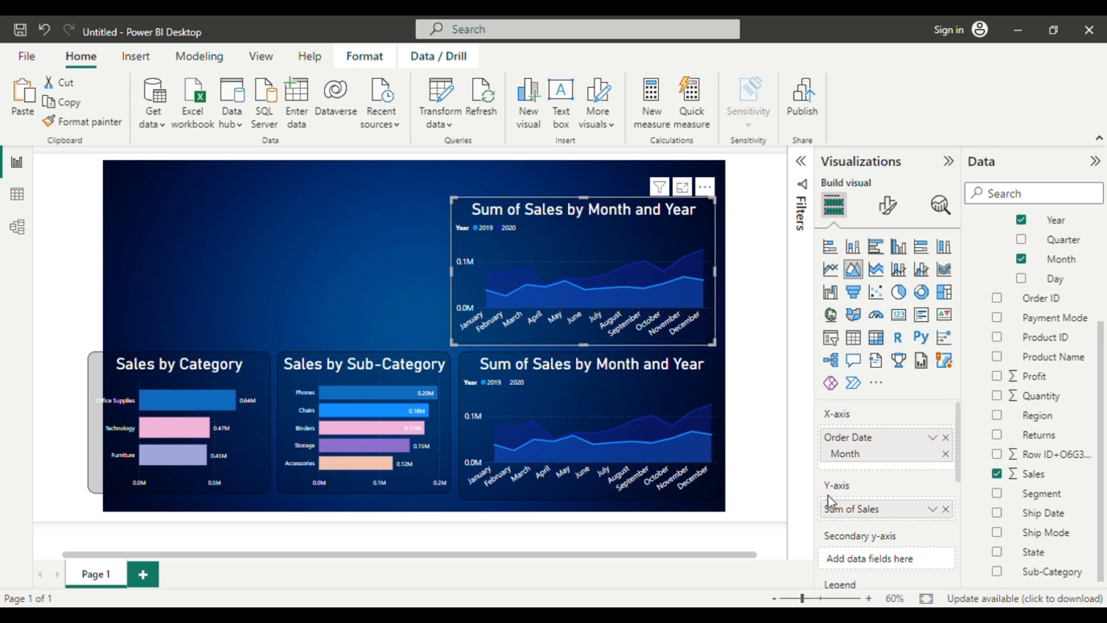
click(948, 511)
click(1032, 375)
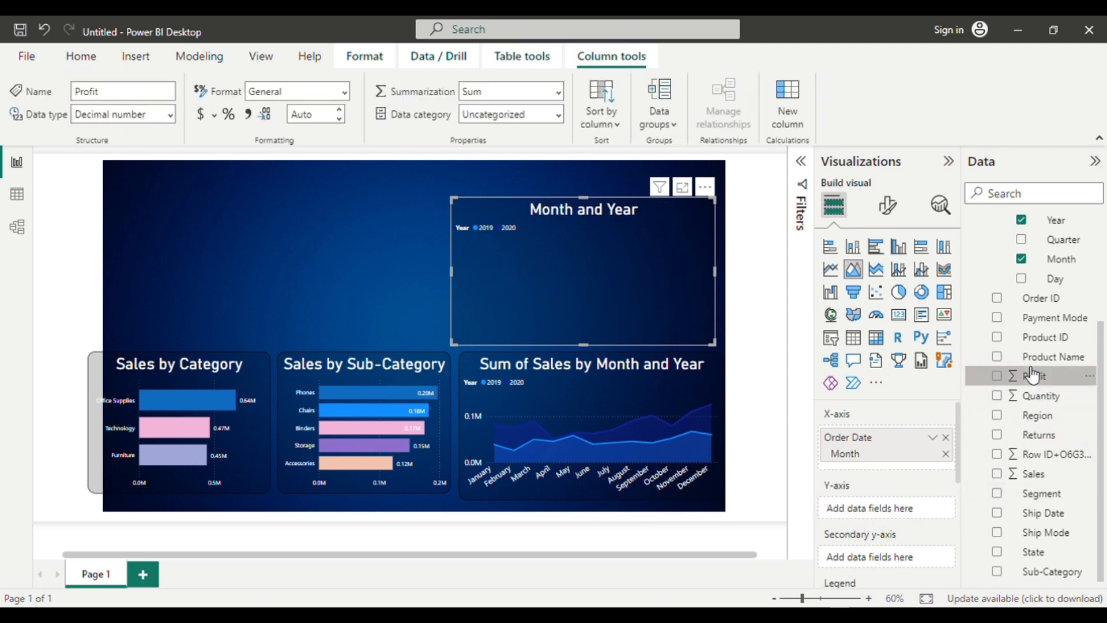
click(998, 377)
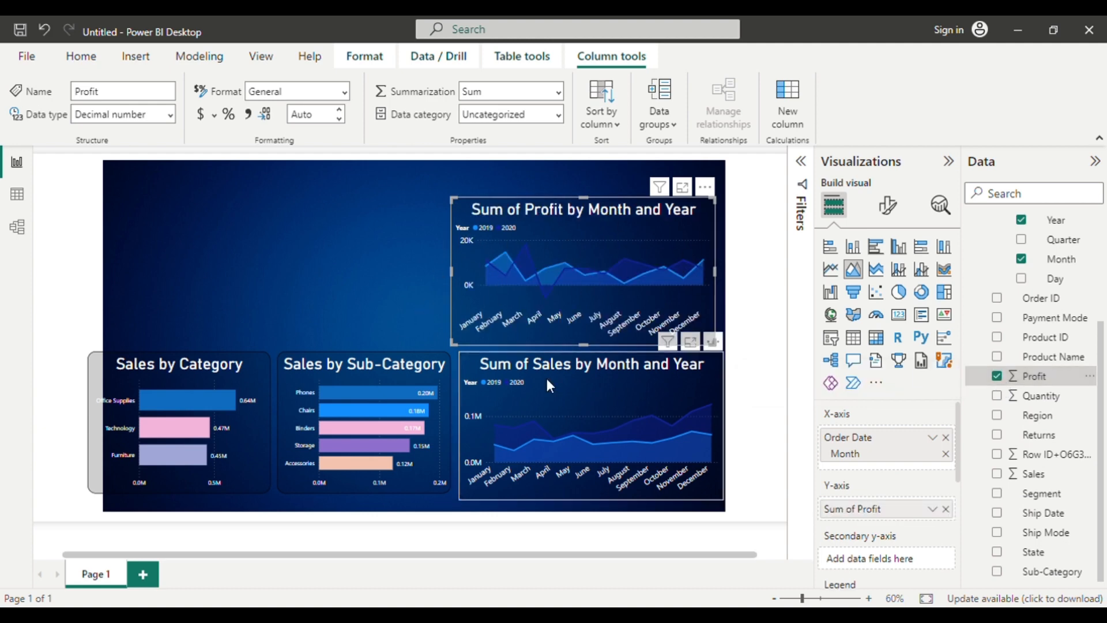
mouse_move(626, 299)
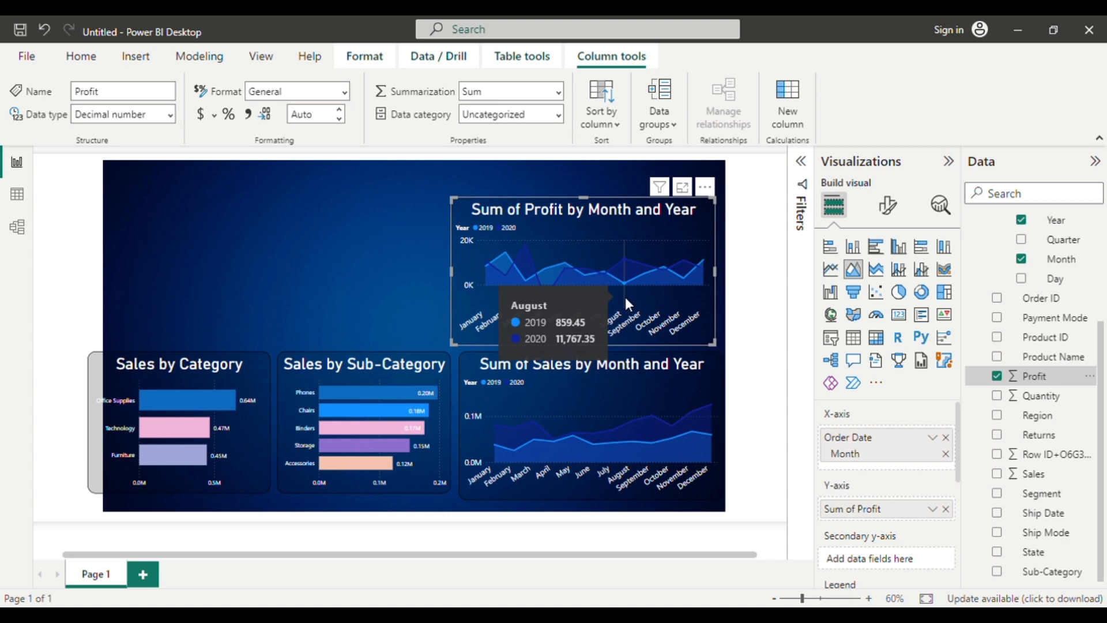
Insert a Map visual and place it at the page's left edge, above Sales by Category.
click(279, 226)
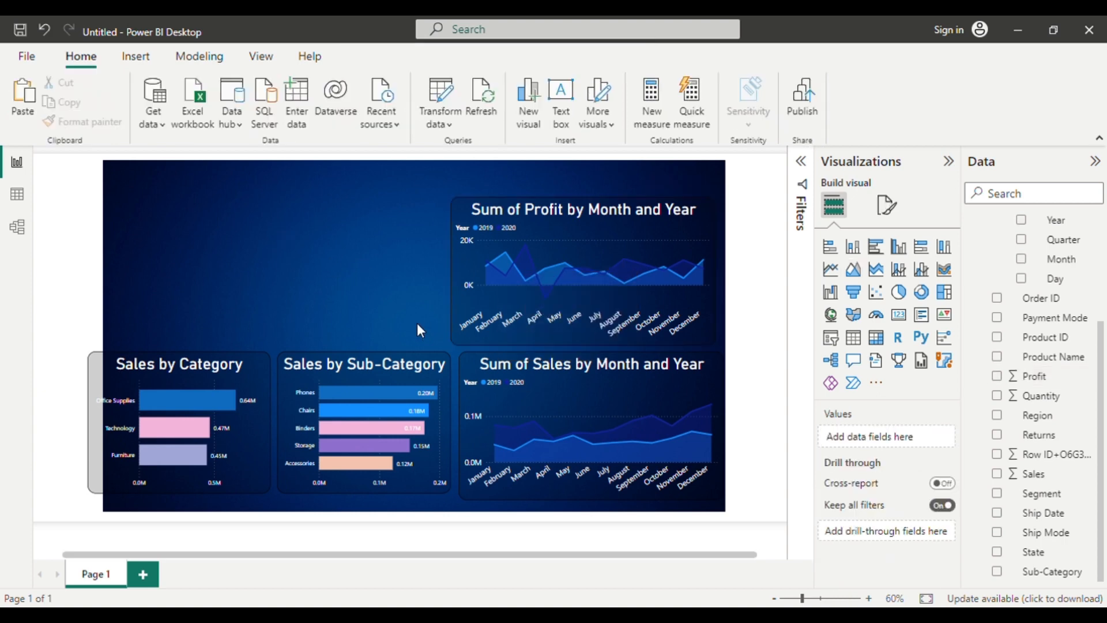
click(854, 316)
scroll(893, 463, down, 3)
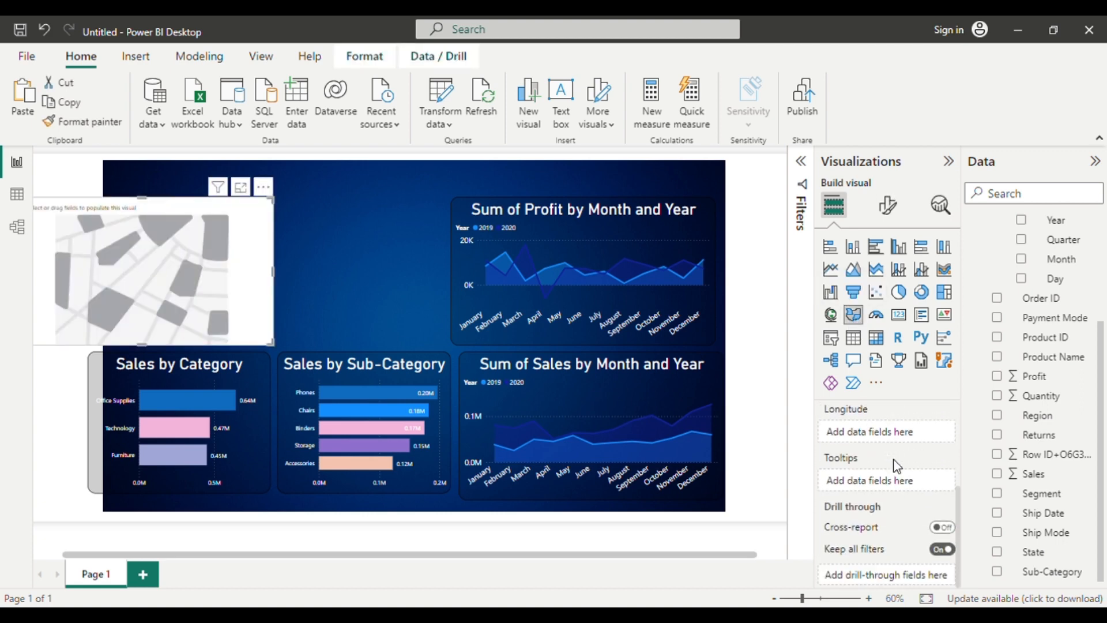
scroll(896, 466, up, 3)
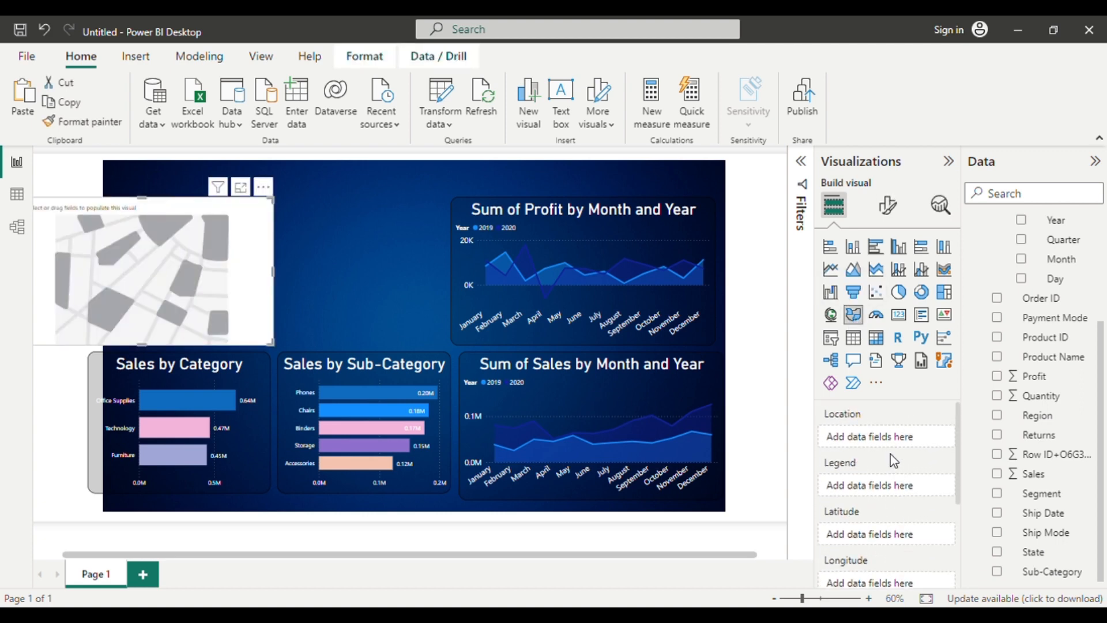
click(833, 319)
drag(208, 280, 302, 278)
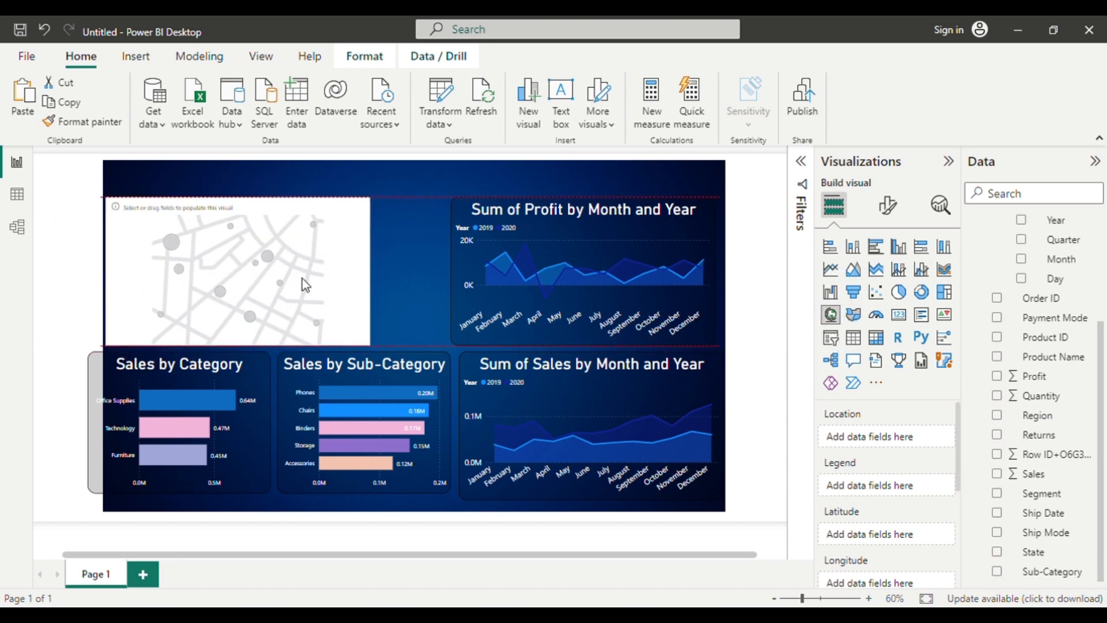
click(427, 299)
Move both bar charts down to the page's bottom edge and lower the monthly sales chart's top edge to line up with them.
mouse_move(175, 447)
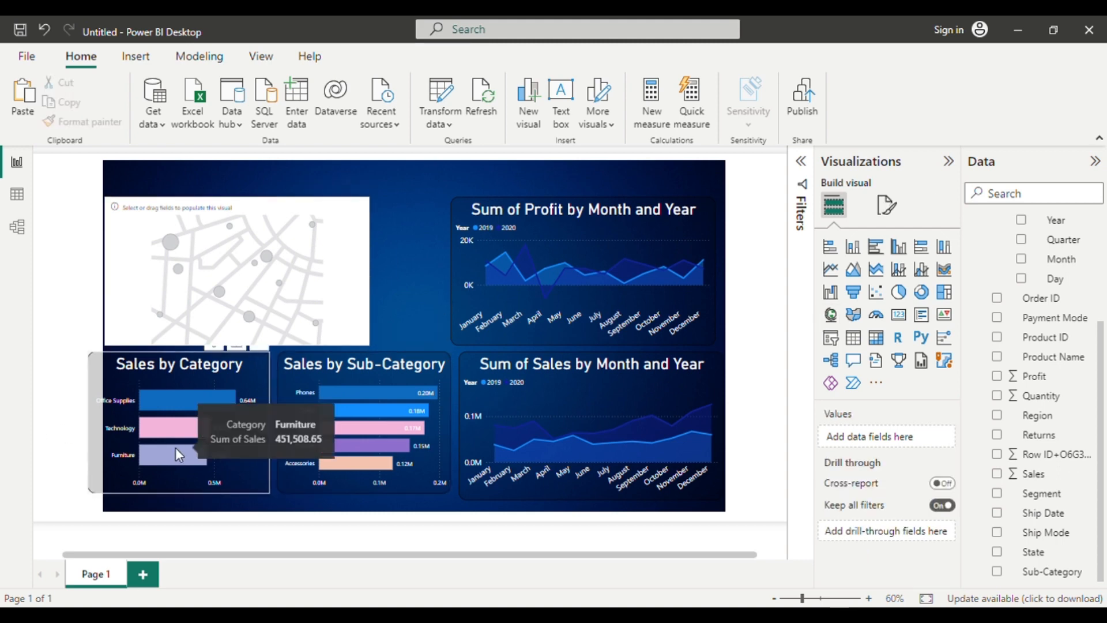
drag(176, 448, 188, 466)
mouse_move(319, 464)
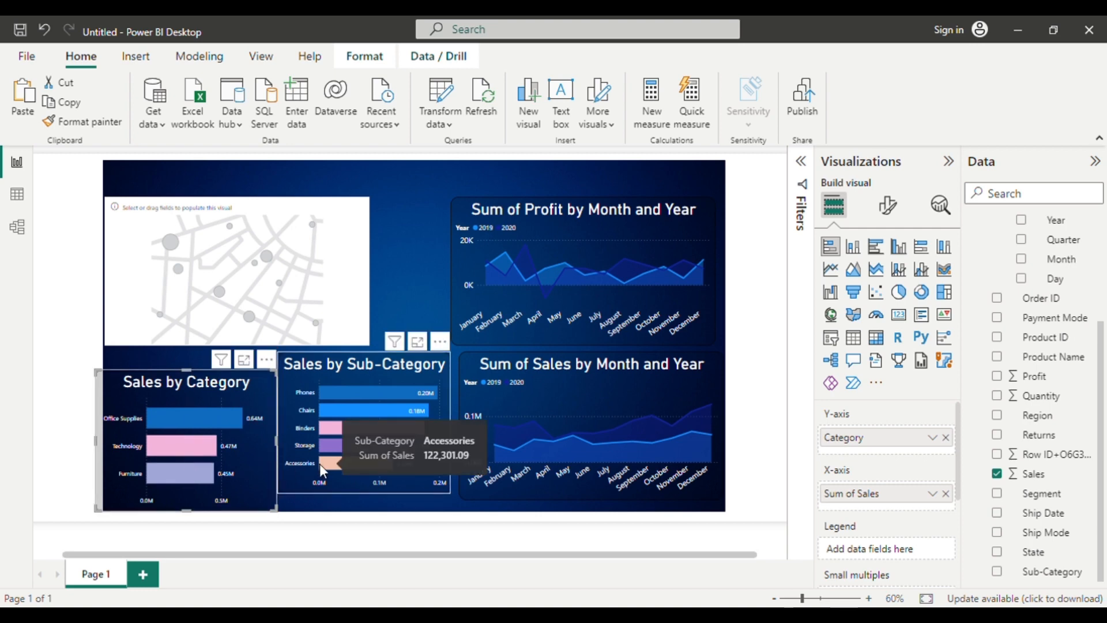
drag(320, 464, 323, 476)
click(593, 477)
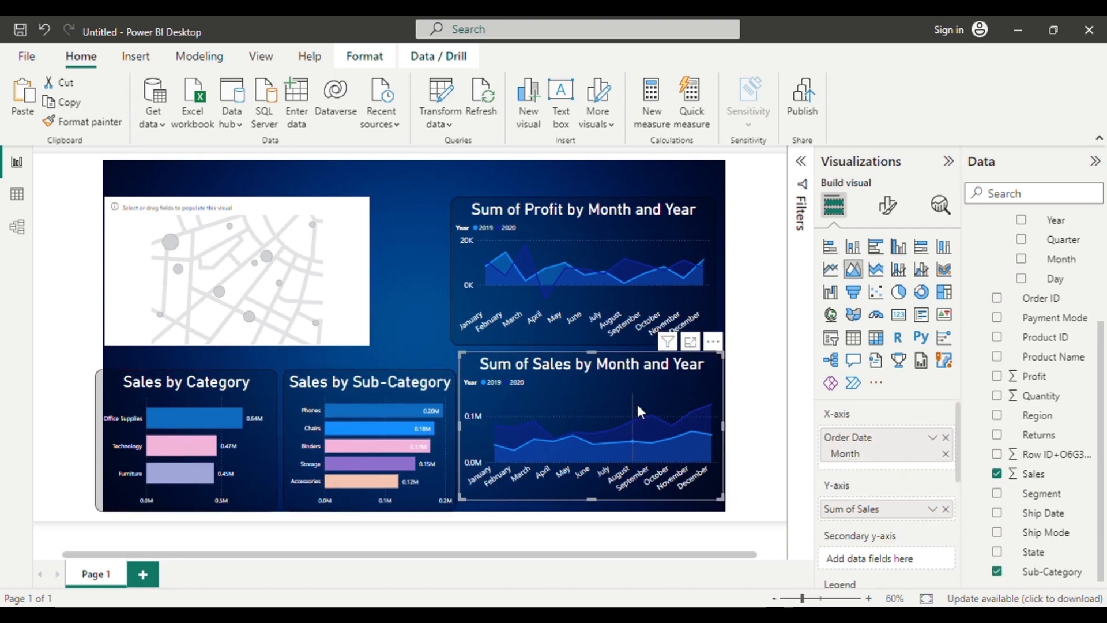
drag(597, 364, 599, 373)
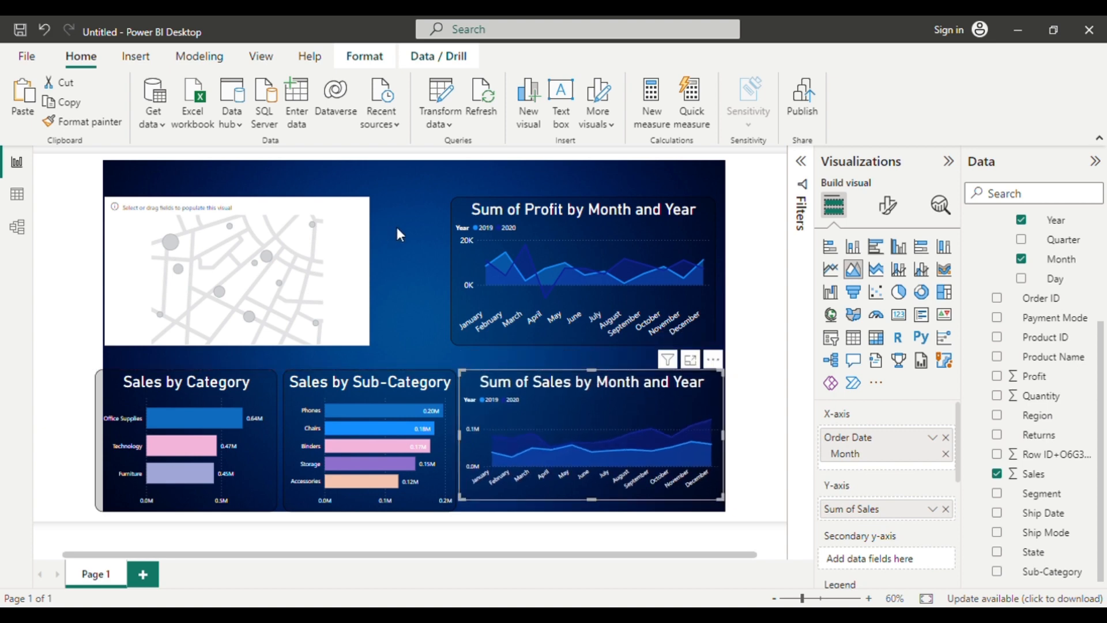
Populate the map with State as both Location and Legend, and Sales as Bubble size.
click(336, 278)
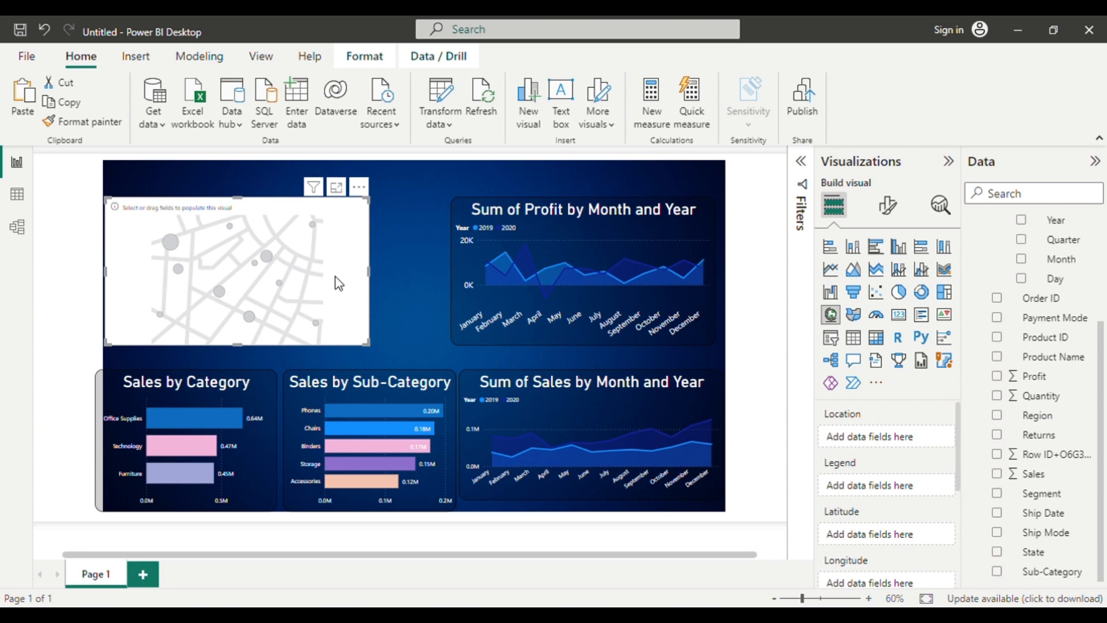
click(418, 321)
click(327, 311)
scroll(1072, 438, up, 3)
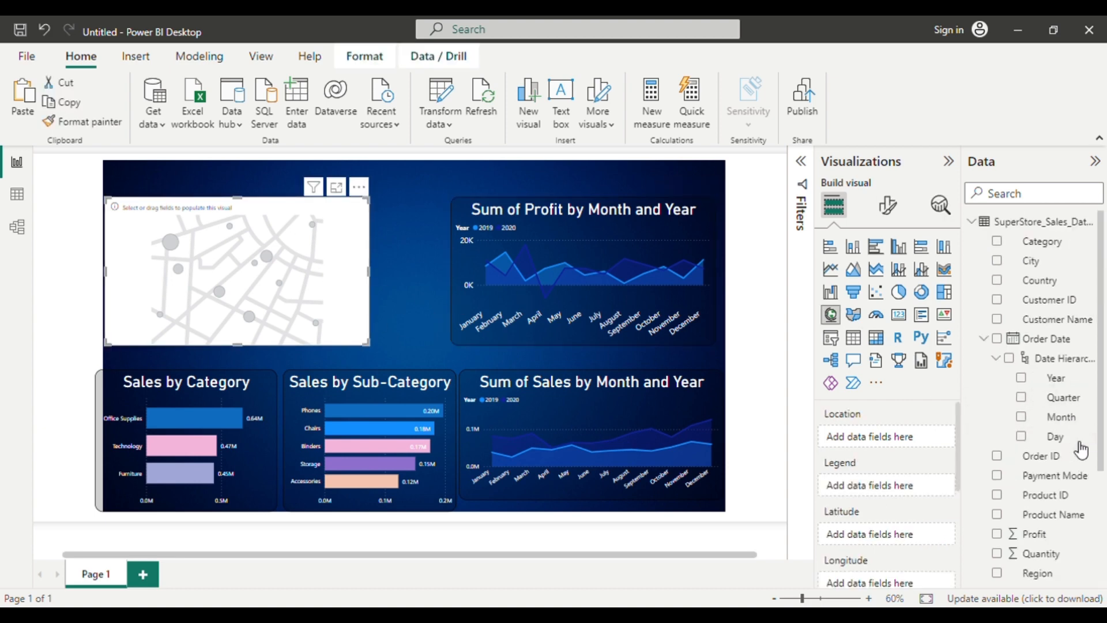
scroll(1062, 436, down, 3)
scroll(1063, 437, down, 1)
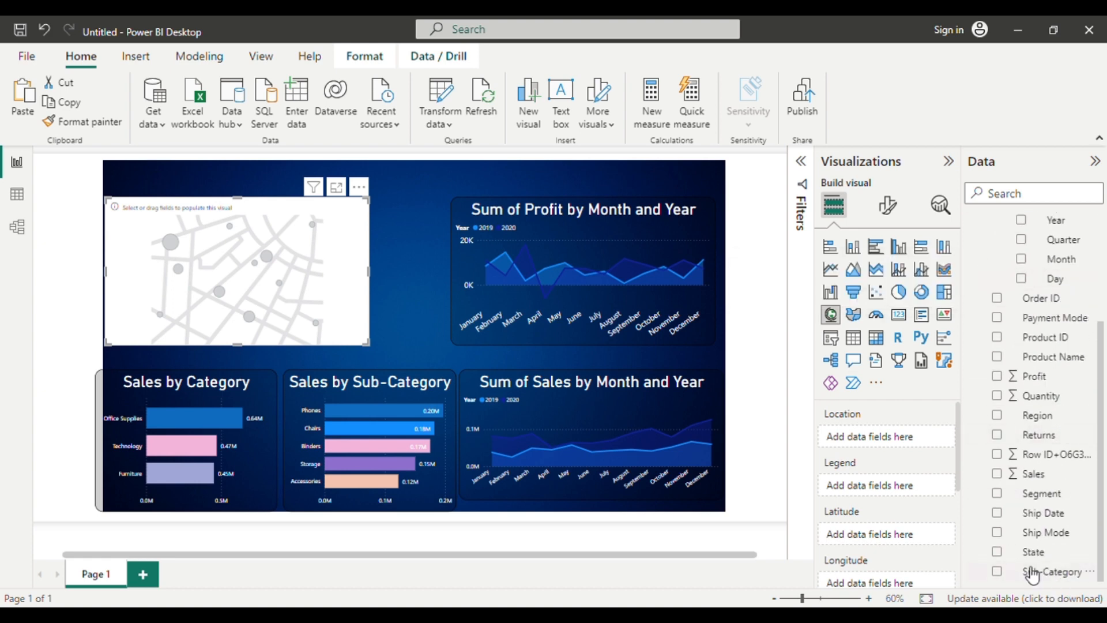
drag(1040, 560, 882, 442)
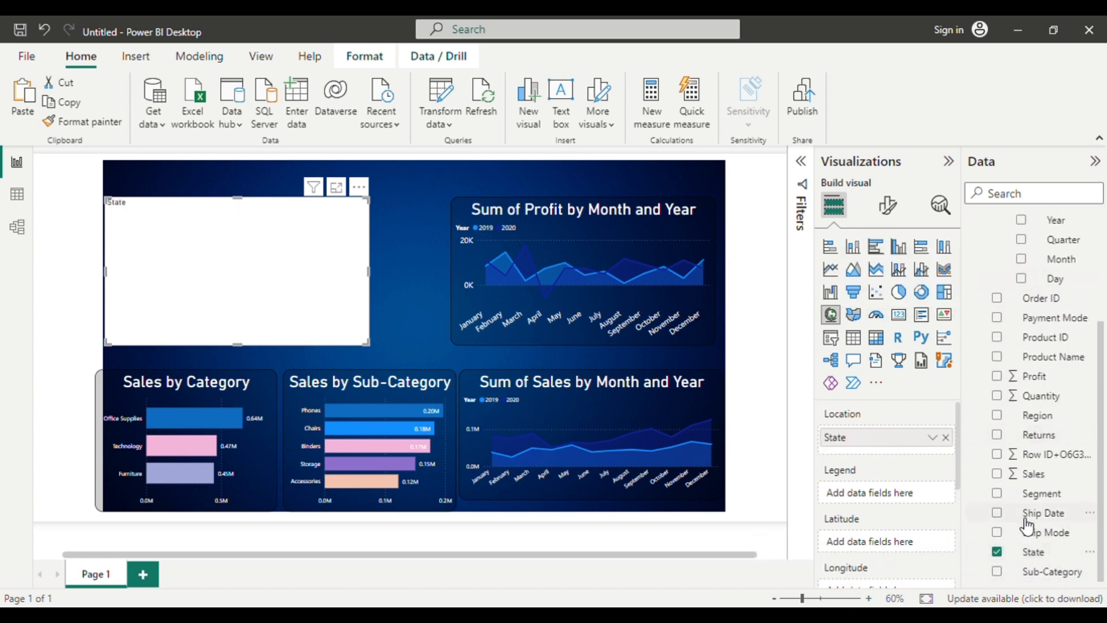
drag(1020, 550, 914, 506)
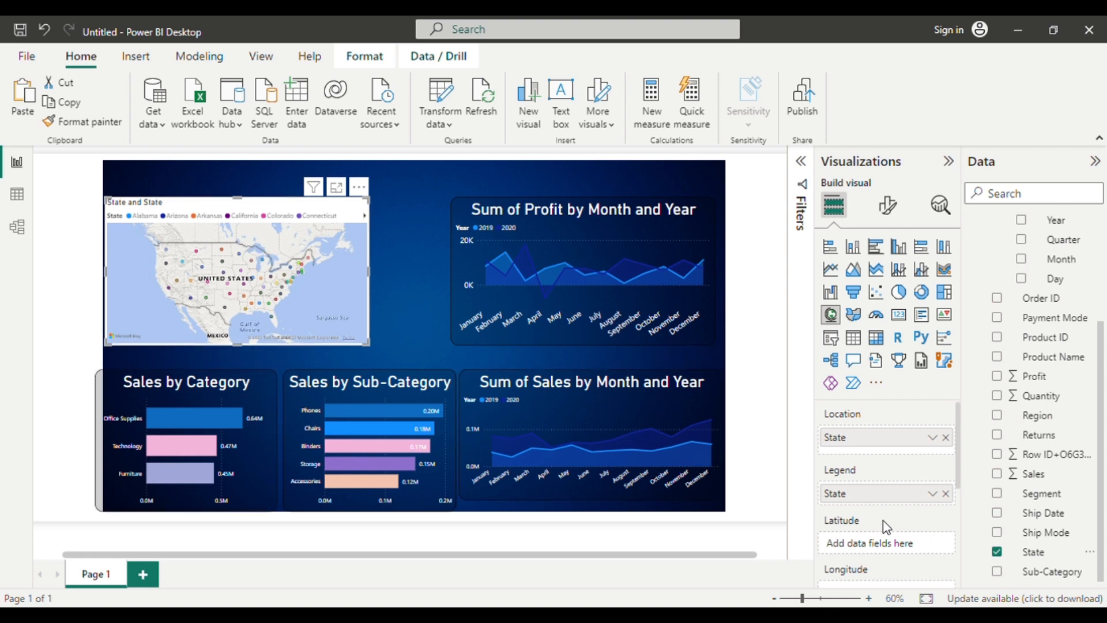
scroll(887, 527, down, 3)
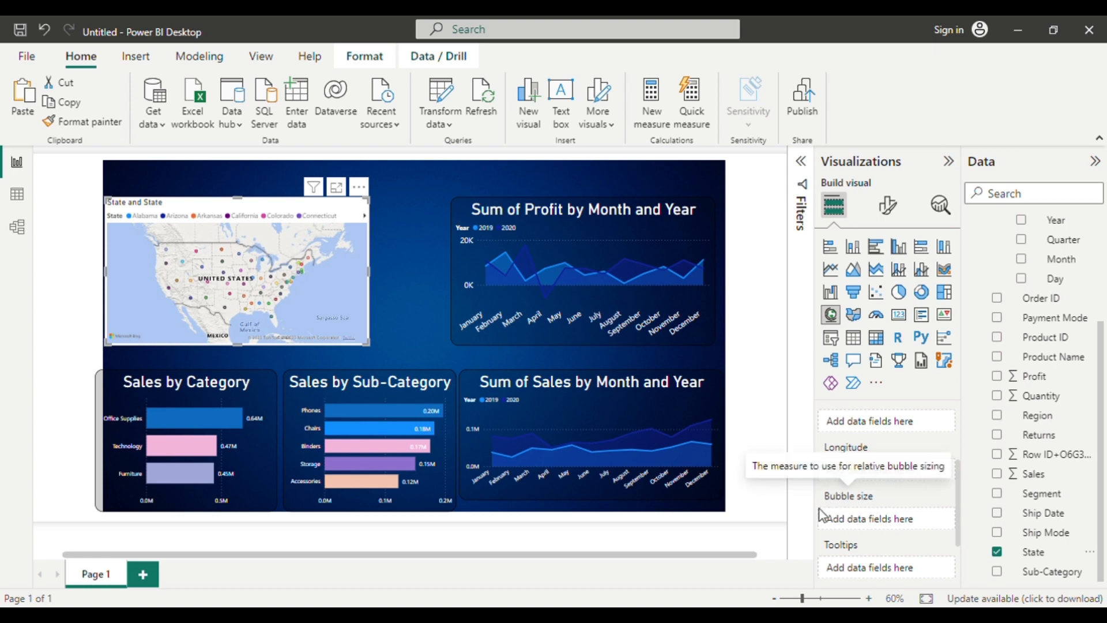
drag(1054, 481, 915, 524)
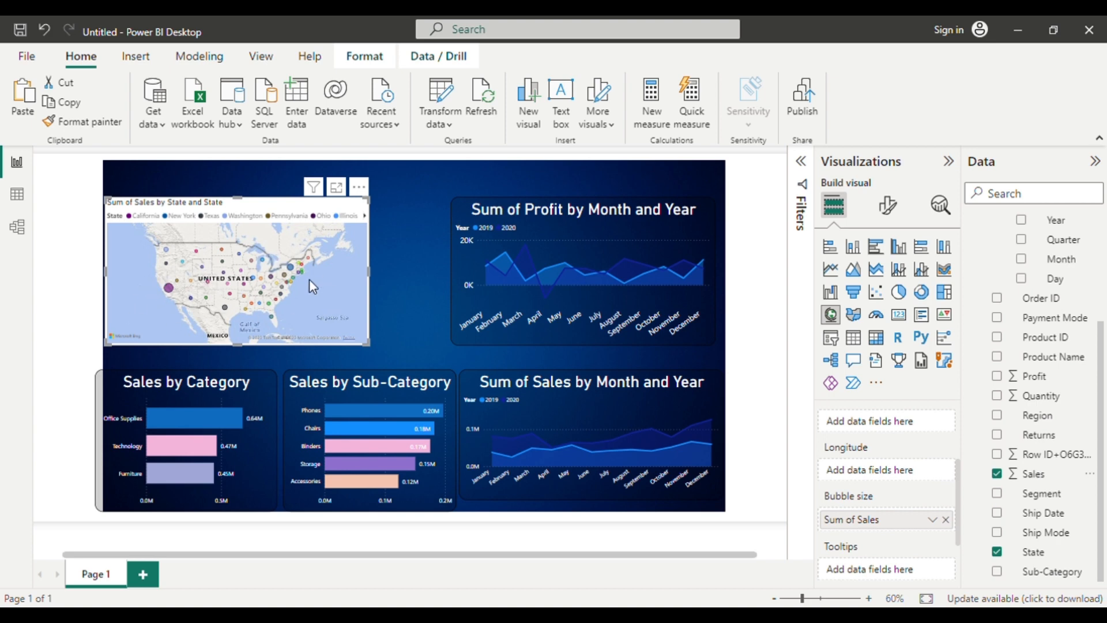
Copy the monthly profit chart's formatting onto the map with Format painter.
click(897, 210)
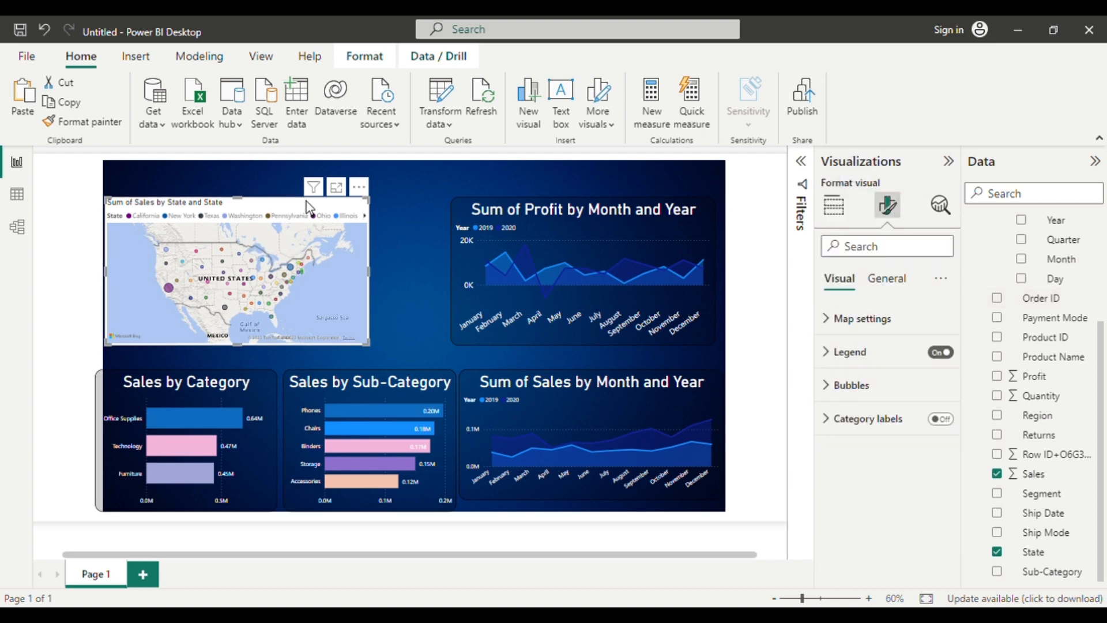
click(462, 227)
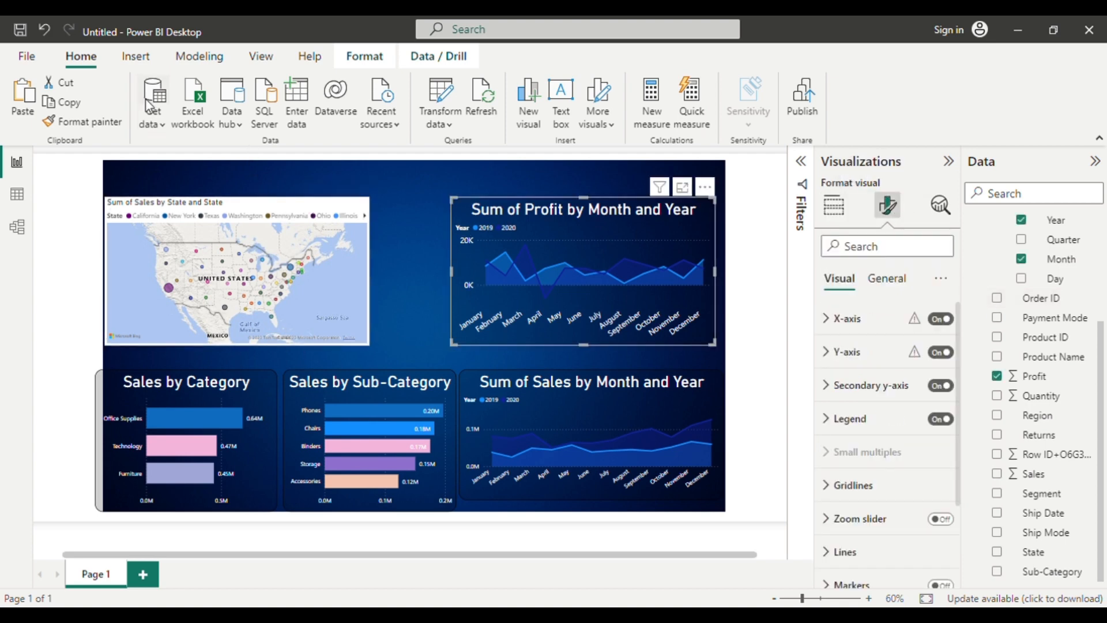
click(114, 123)
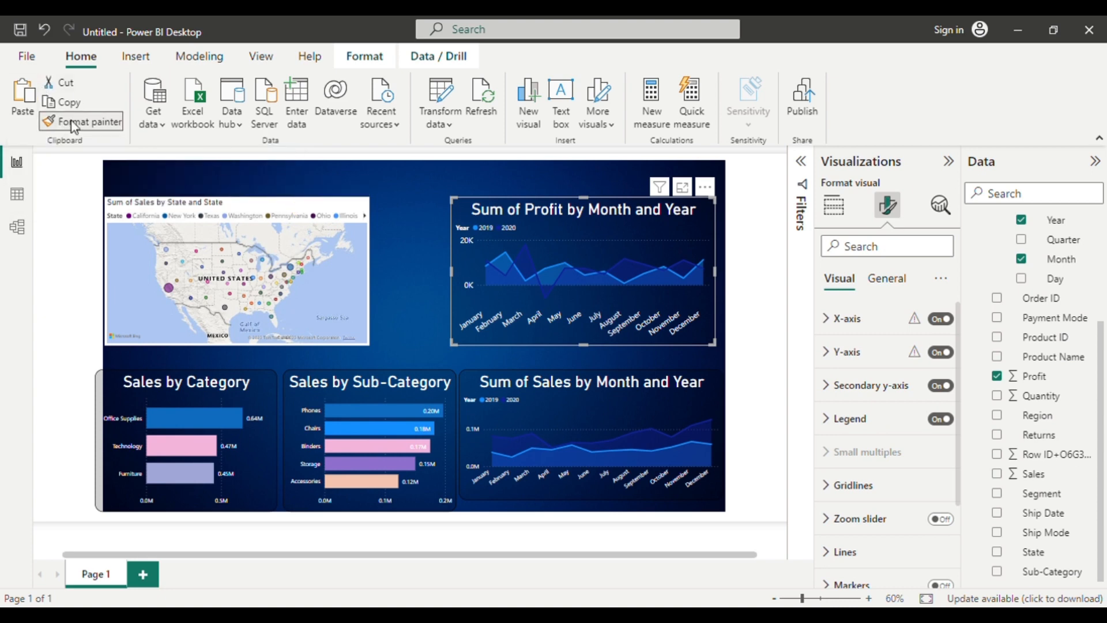
click(296, 207)
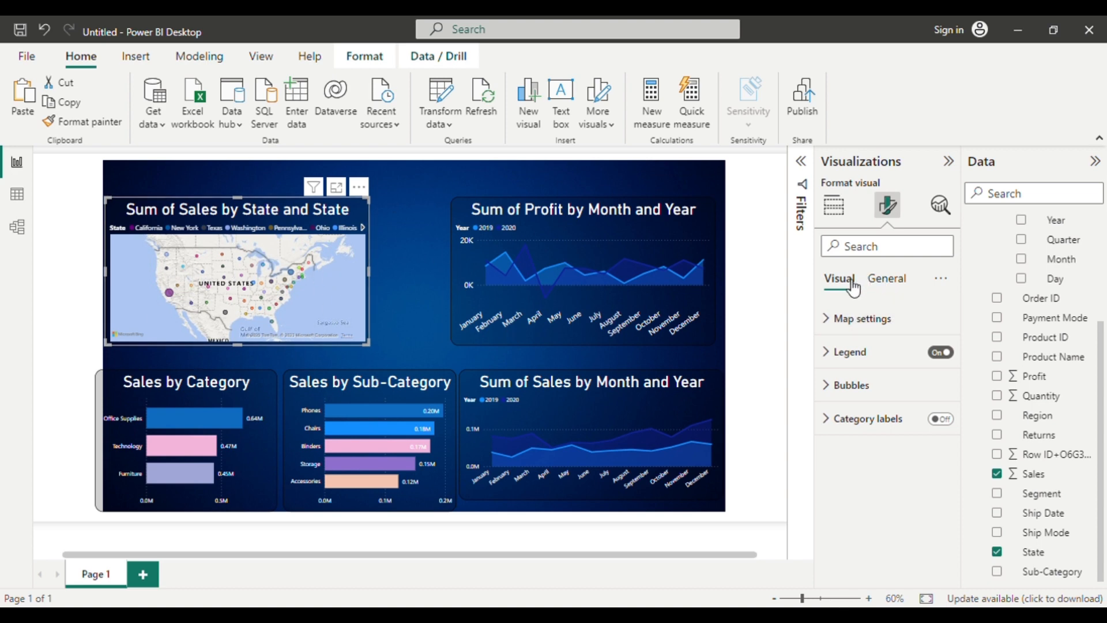
Set the map's style to Aerial and narrow the visual to roughly half its width from its right side.
click(852, 323)
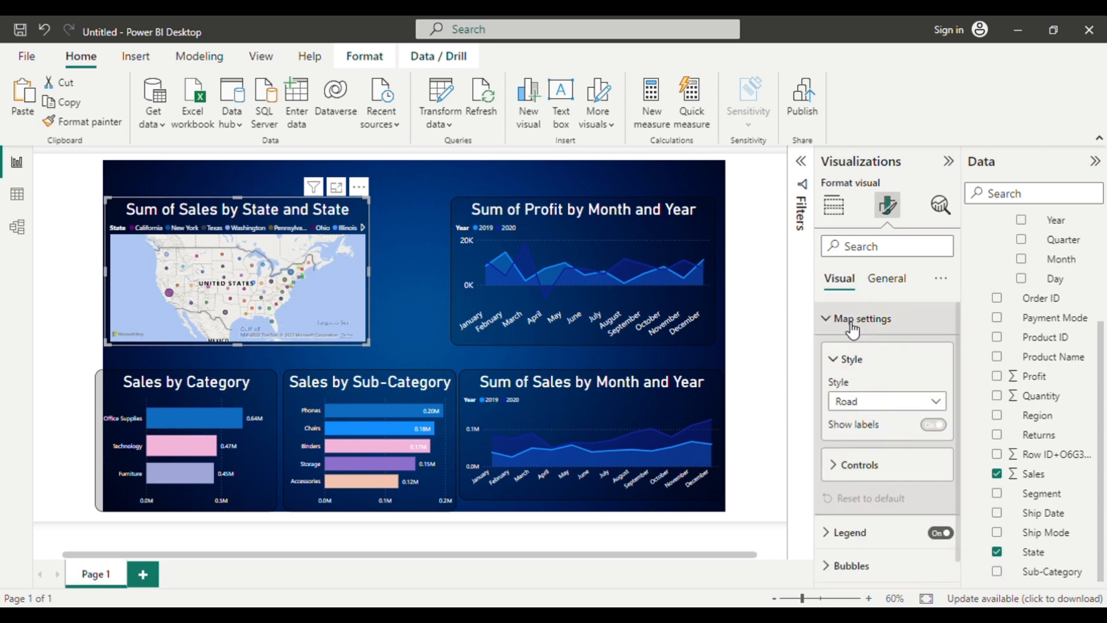
click(895, 406)
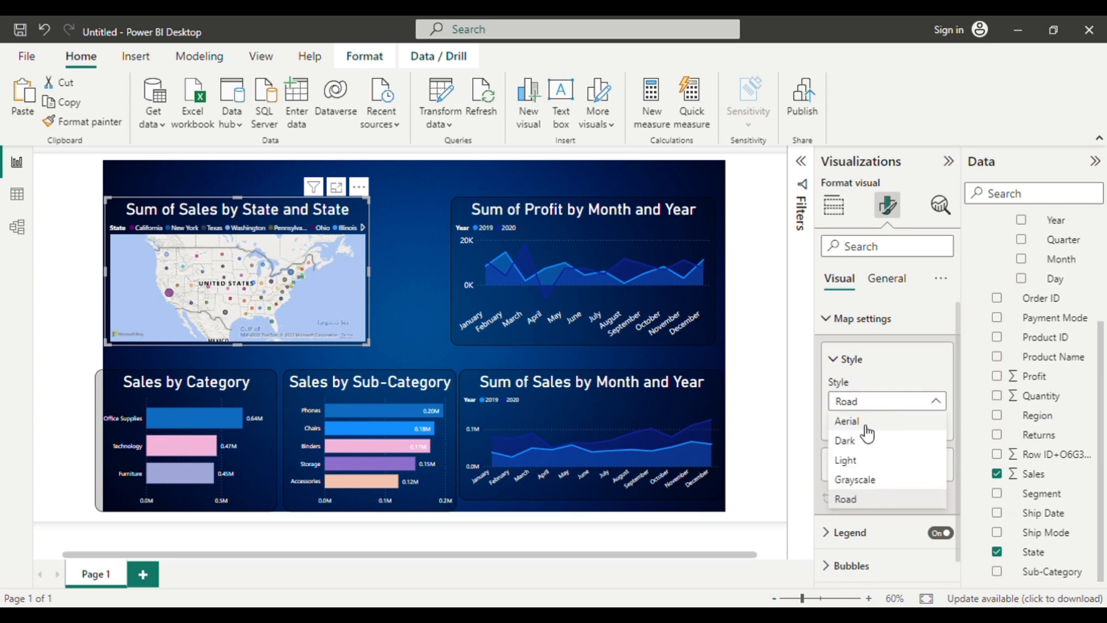
click(866, 425)
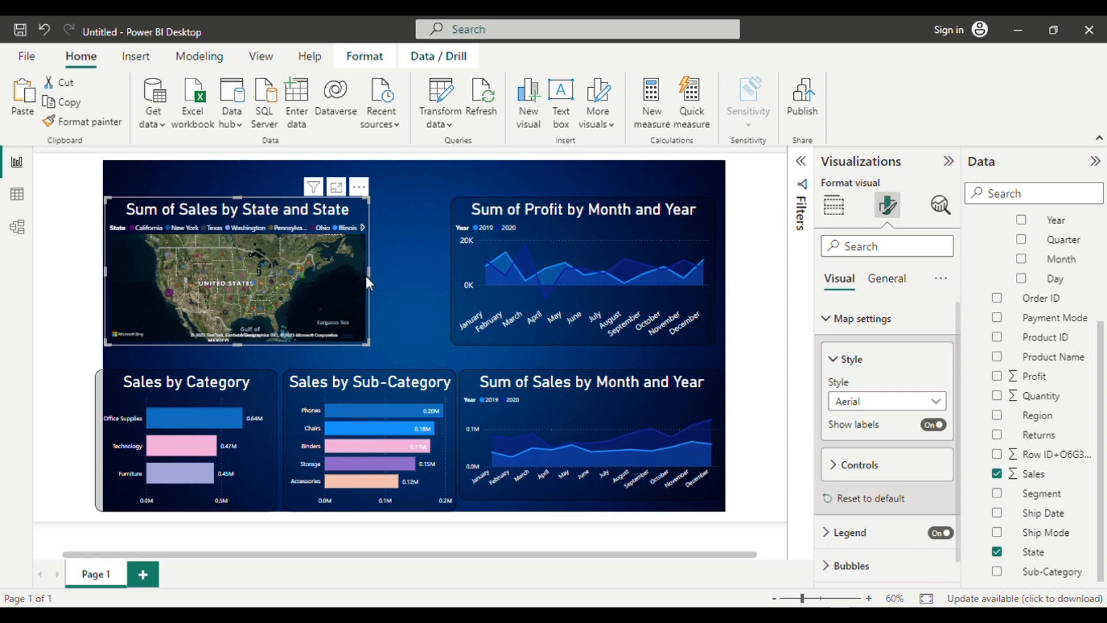
drag(369, 281, 229, 324)
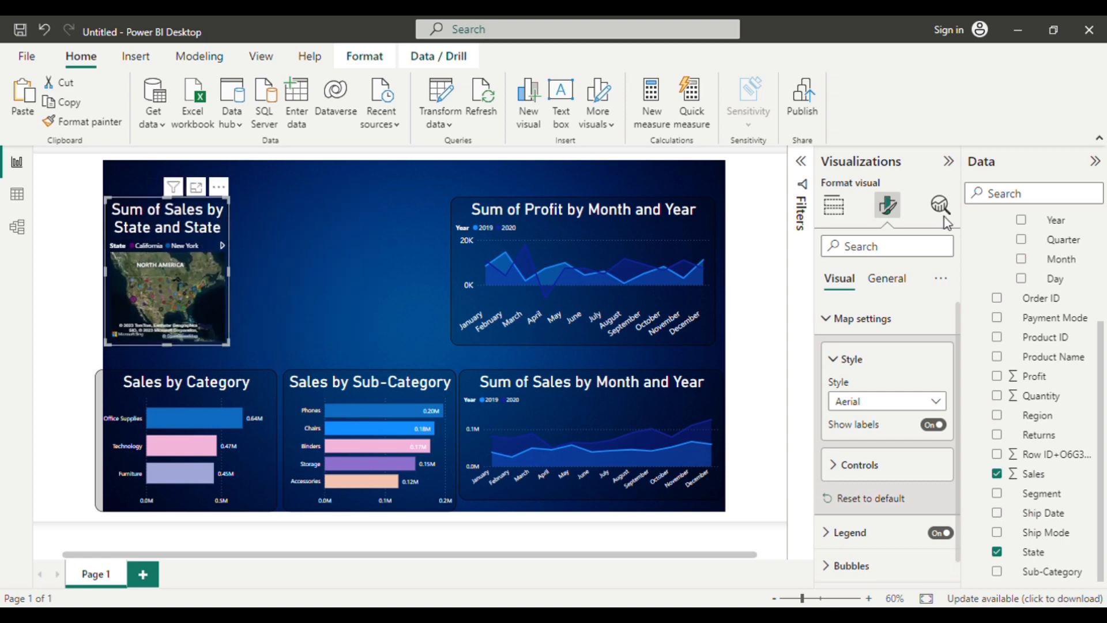
Change the map's title text to States.
click(887, 278)
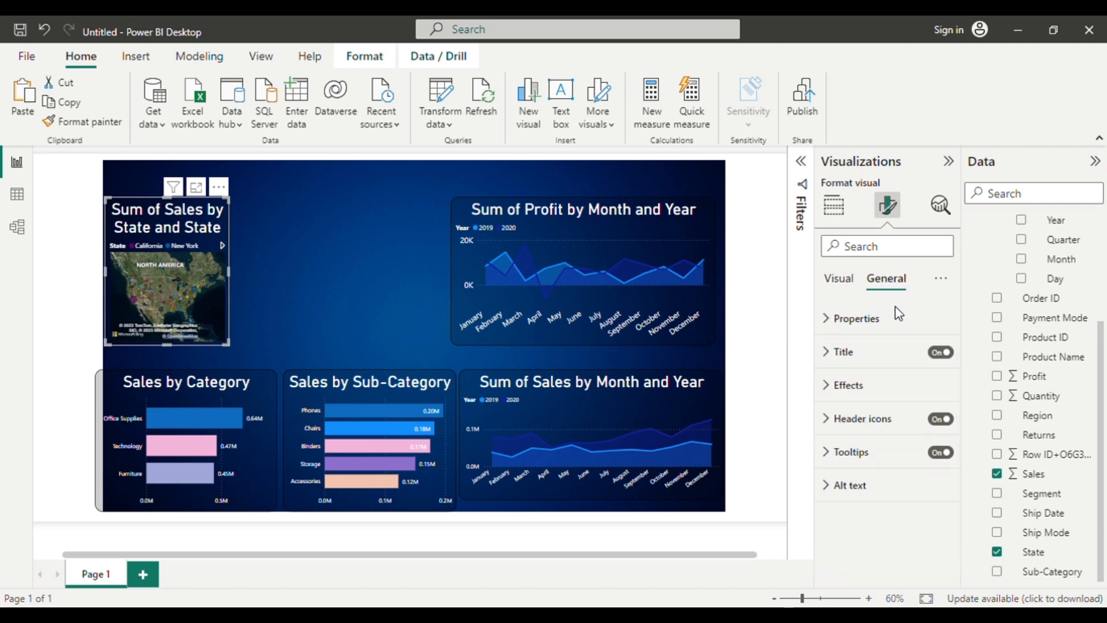
click(845, 352)
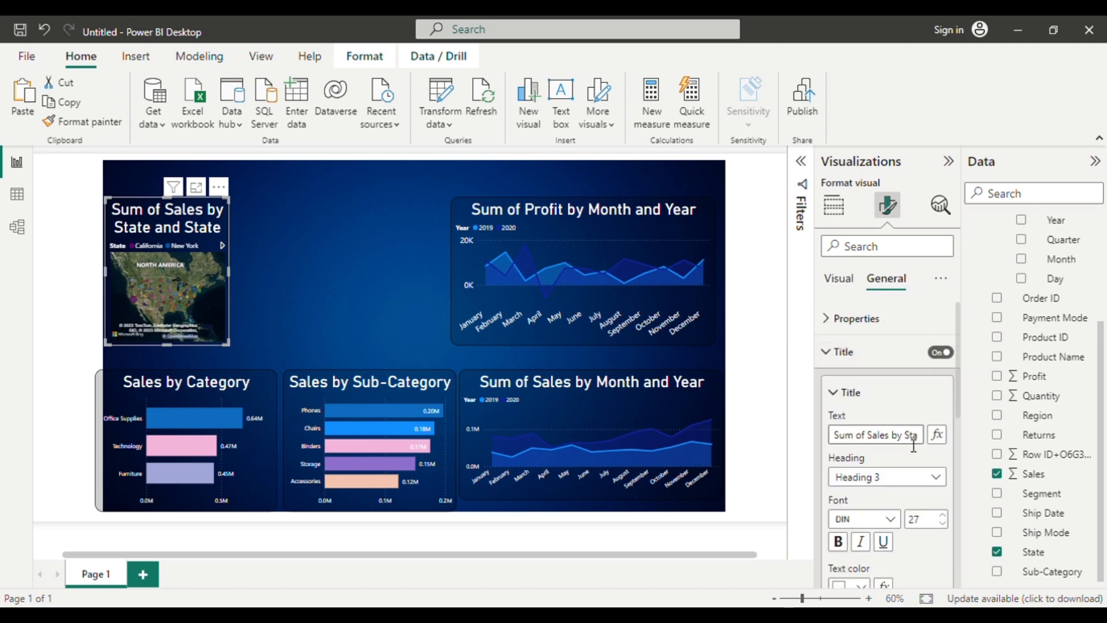
key(BackSpace)
key(BackSpace)
key(BackSpace)
key(BackSpace)
key(BackSpace)
key(BackSpace)
key(BackSpace)
key(BackSpace)
key(BackSpace)
key(BackSpace)
key(BackSpace)
key(BackSpace)
key(BackSpace)
key(BackSpace)
key(BackSpace)
key(Delete)
key(Delete)
key(Delete)
key(Delete)
key(Delete)
key(Delete)
key(Delete)
key(Delete)
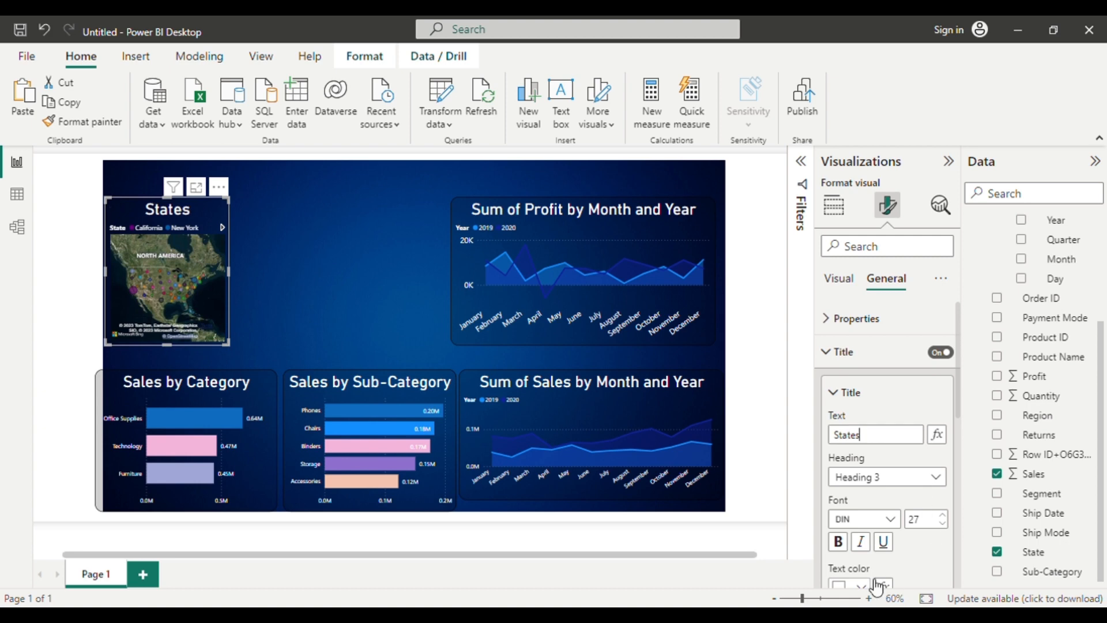
Align the map's title to the left.
scroll(900, 553, down, 5)
scroll(839, 409, up, 2)
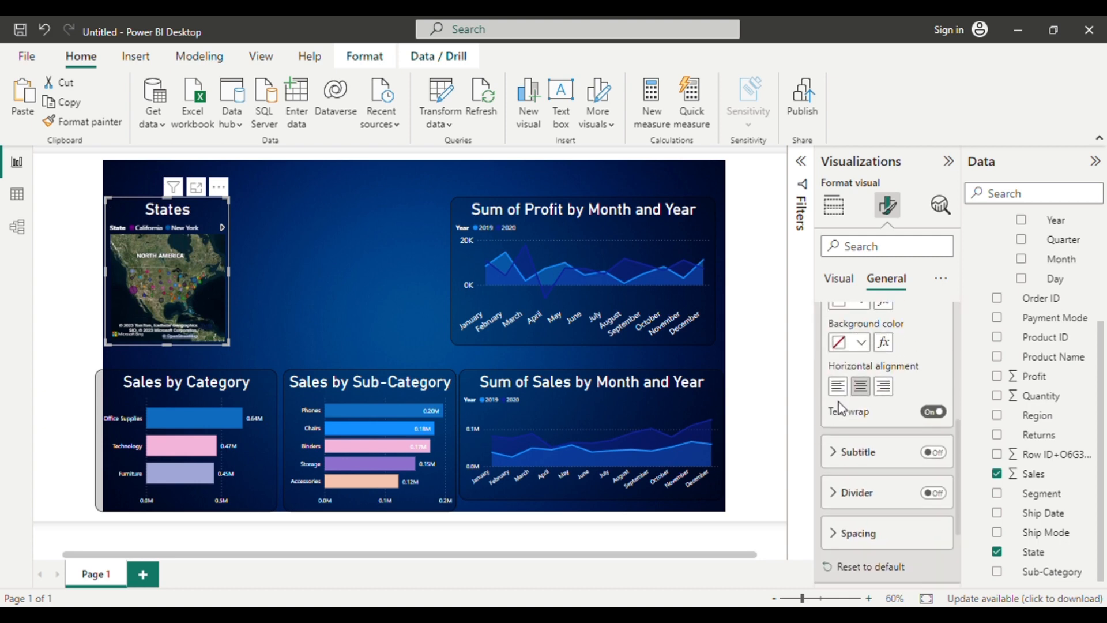
click(837, 386)
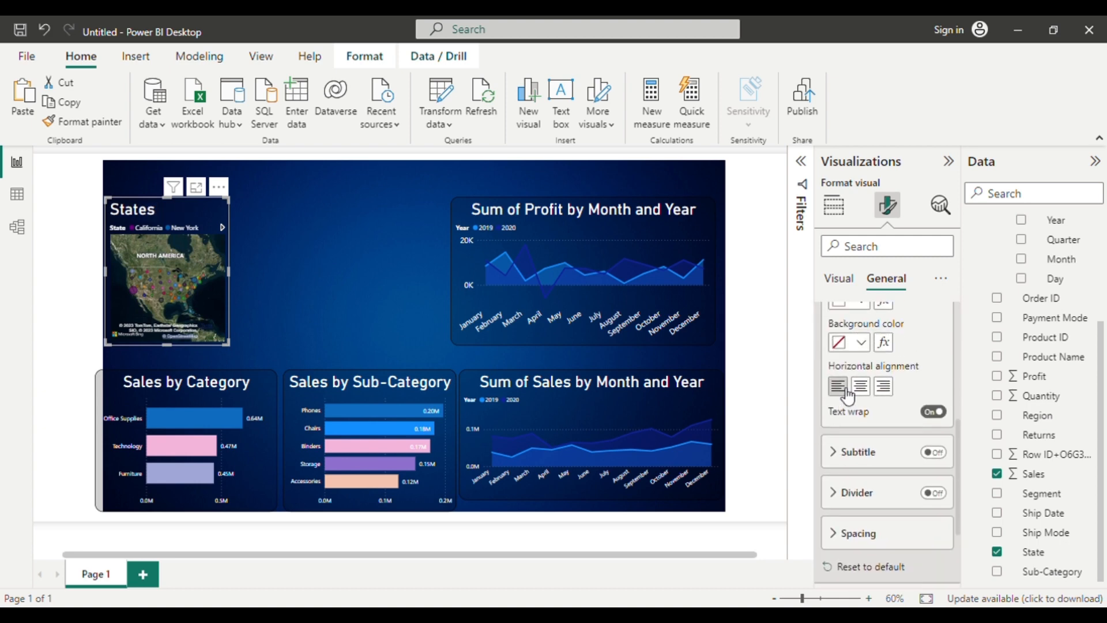
Set the page's custom canvas width to 1900 px.
click(322, 293)
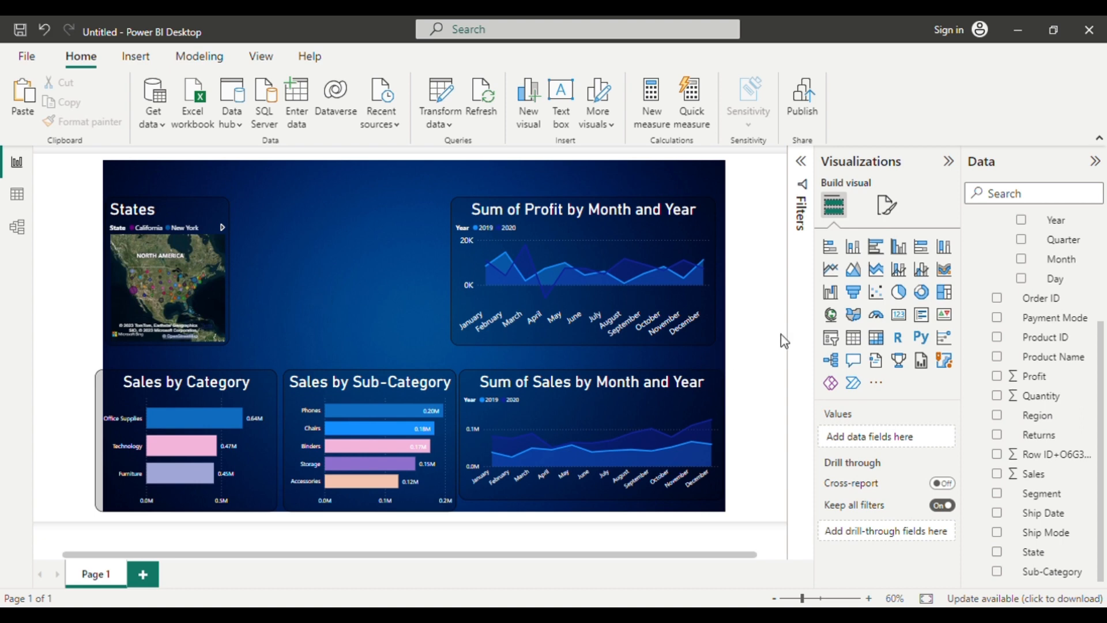
click(891, 209)
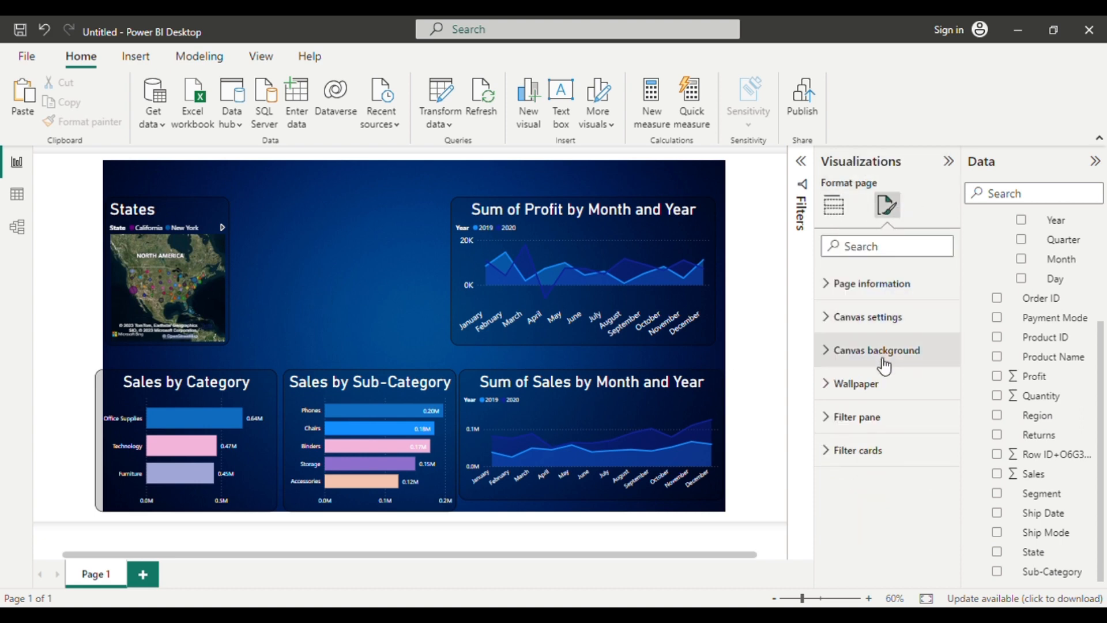
click(868, 326)
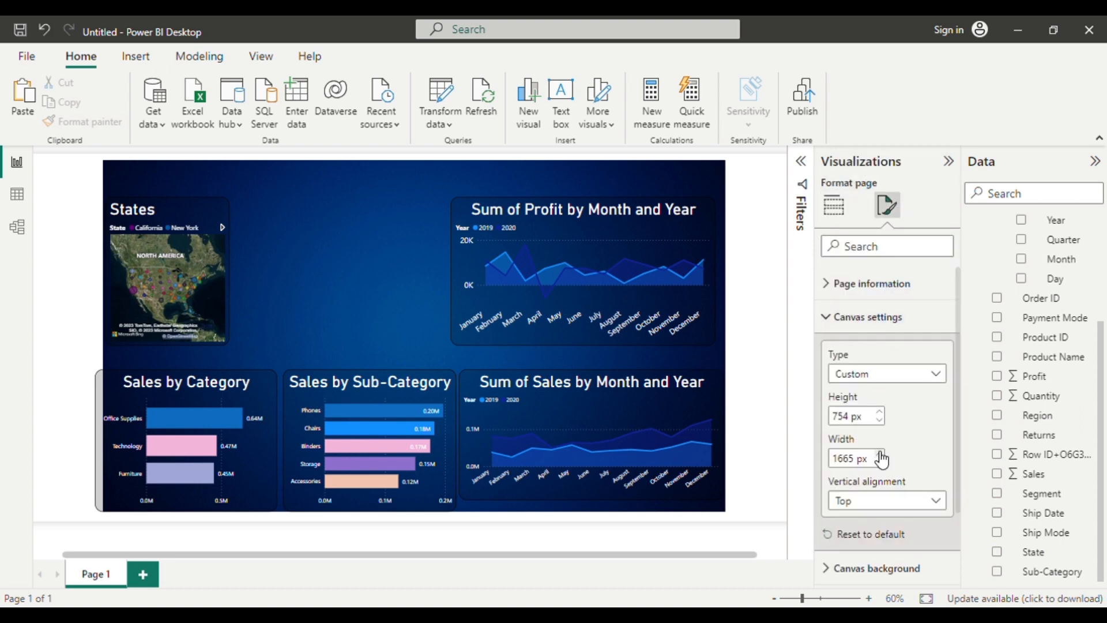
key(BackSpace)
key(BackSpace)
key(BackSpace)
key(BackSpace)
text(190)
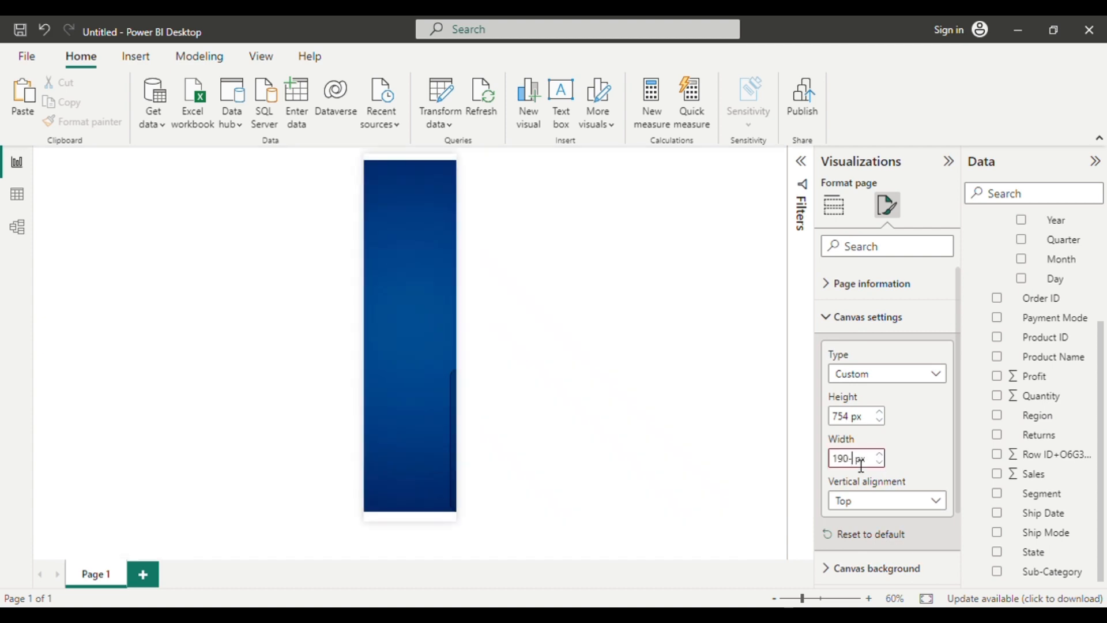
text(0)
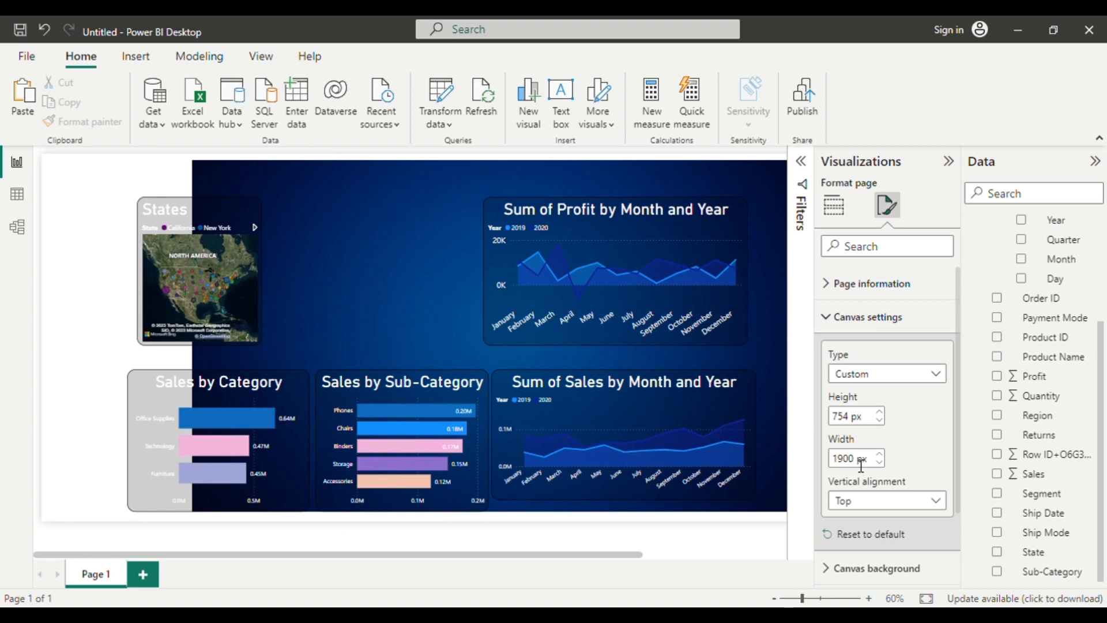
scroll(527, 375, right, 3)
scroll(527, 376, left, 3)
scroll(527, 376, right, 3)
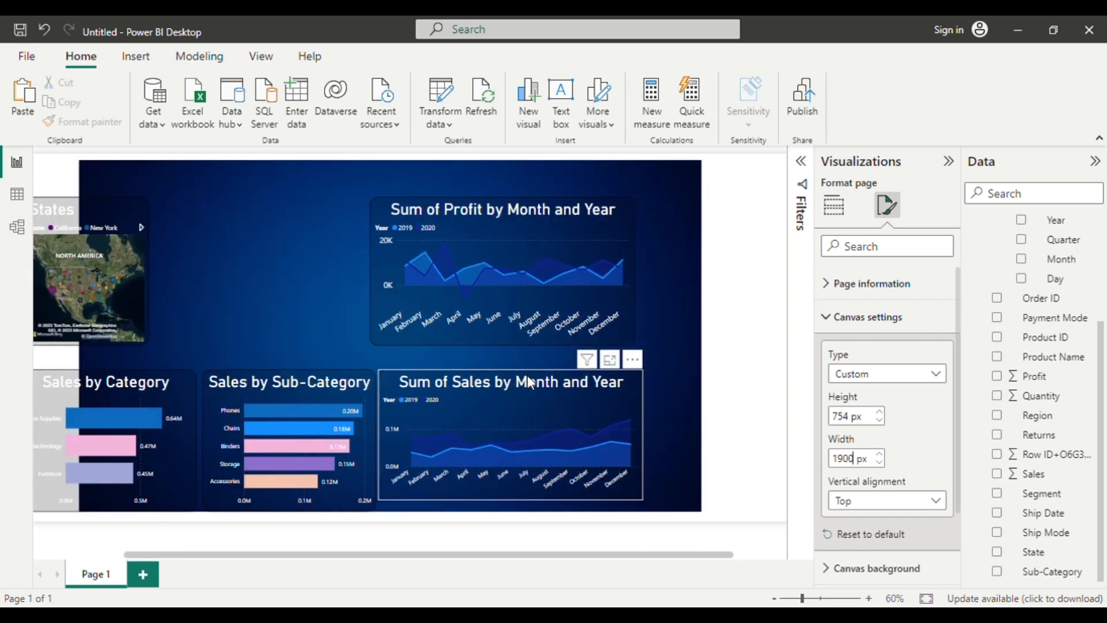
scroll(527, 375, left, 2)
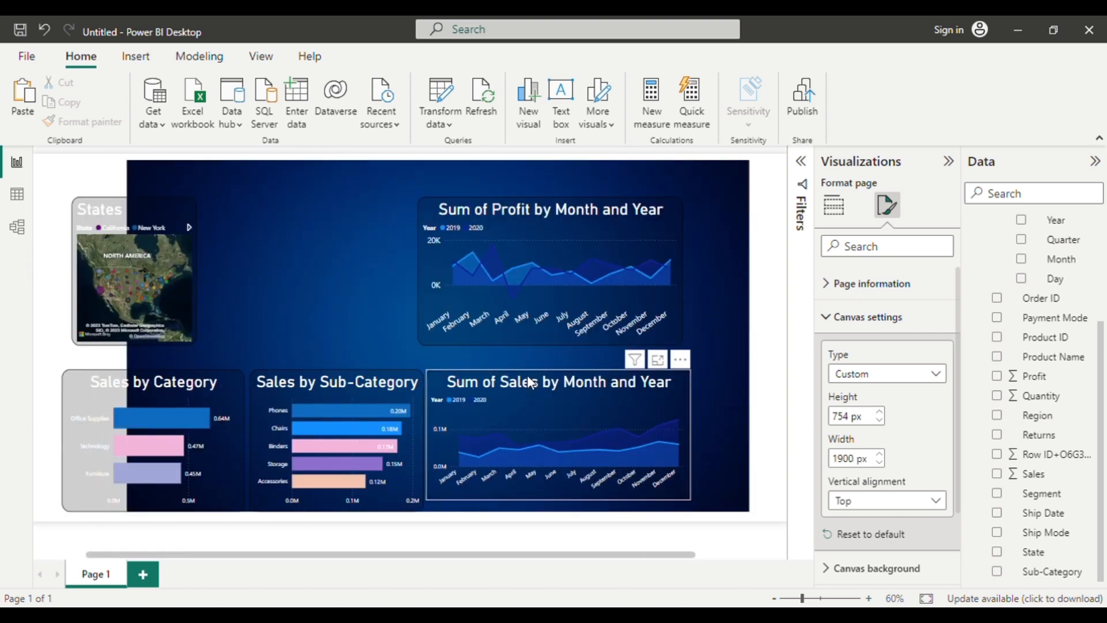
Increase the canvas width in small increments to 1925 px.
click(880, 454)
click(880, 453)
click(880, 454)
click(879, 454)
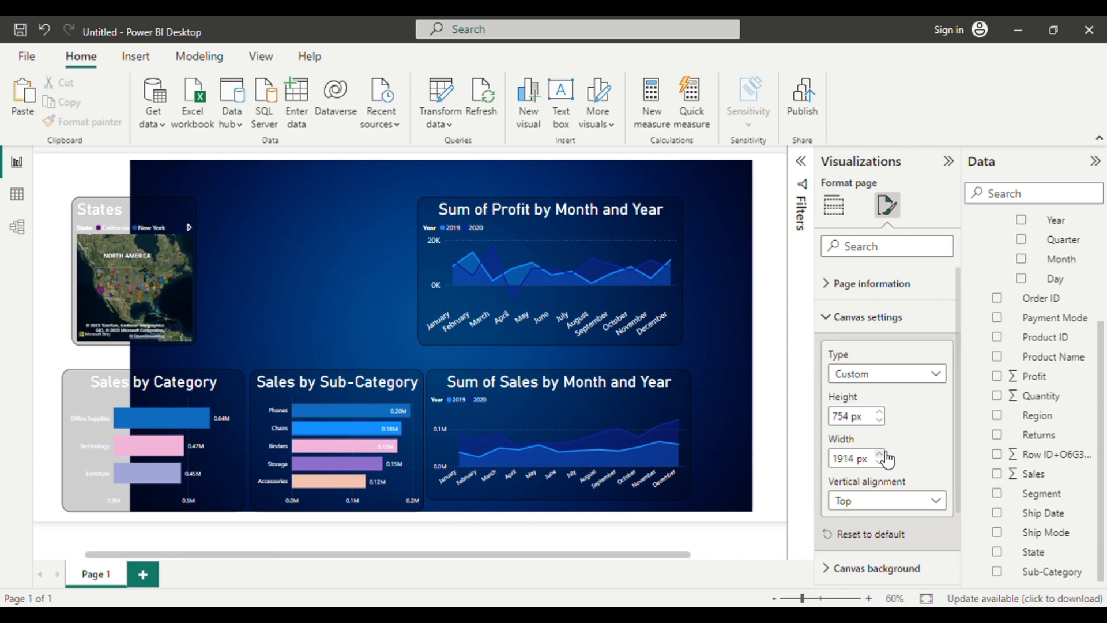
click(880, 454)
click(880, 453)
click(880, 453)
click(880, 454)
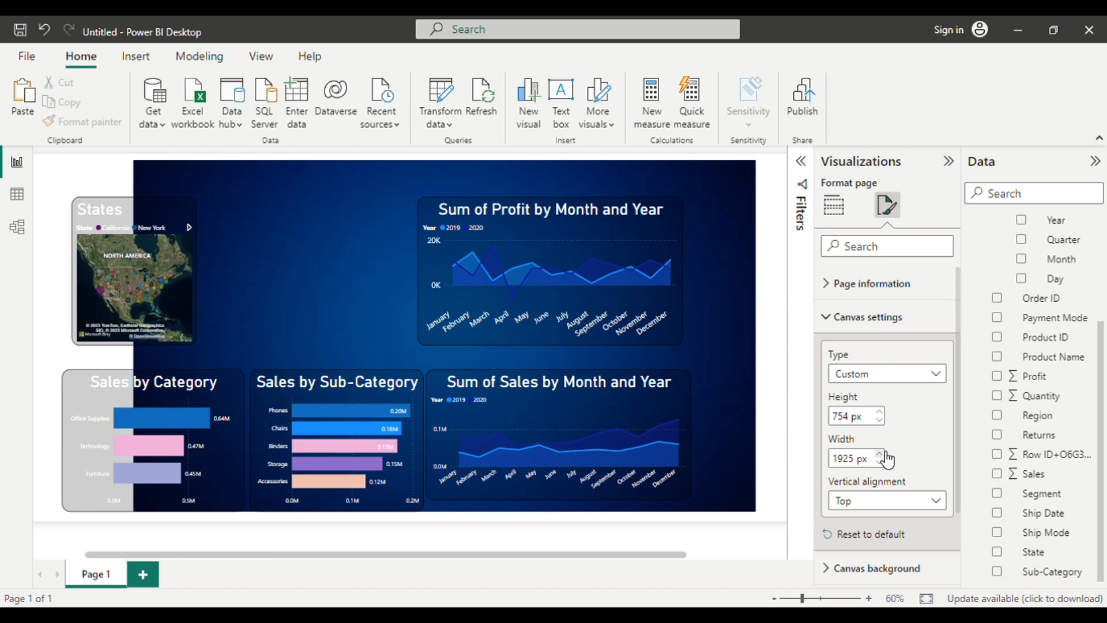
Increase the canvas height in small increments to 772 px.
click(883, 412)
click(883, 411)
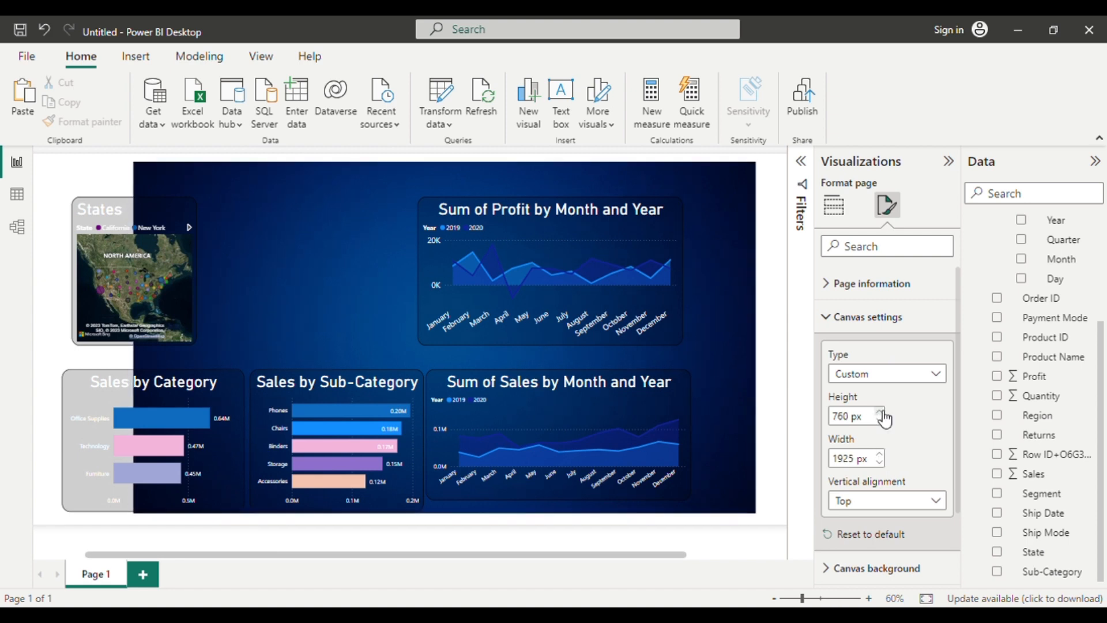
click(883, 412)
click(883, 411)
click(879, 412)
click(880, 411)
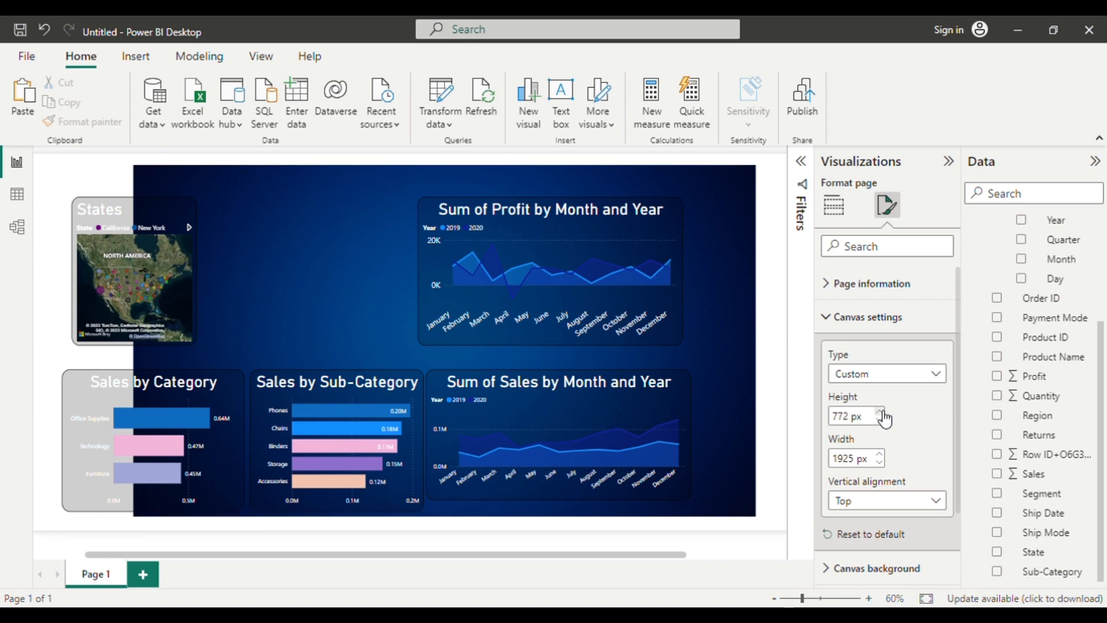
click(291, 327)
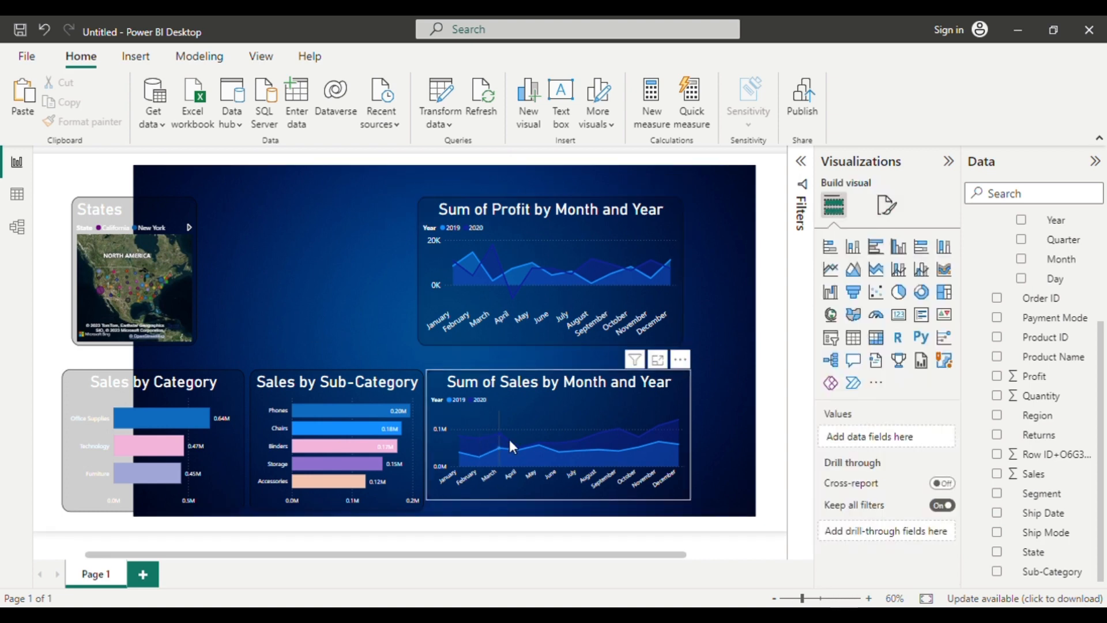
Shift the monthly sales, Sales by Sub-Category and Sales by Category charts right and slightly down to fit the background's bottom row.
drag(509, 439, 588, 455)
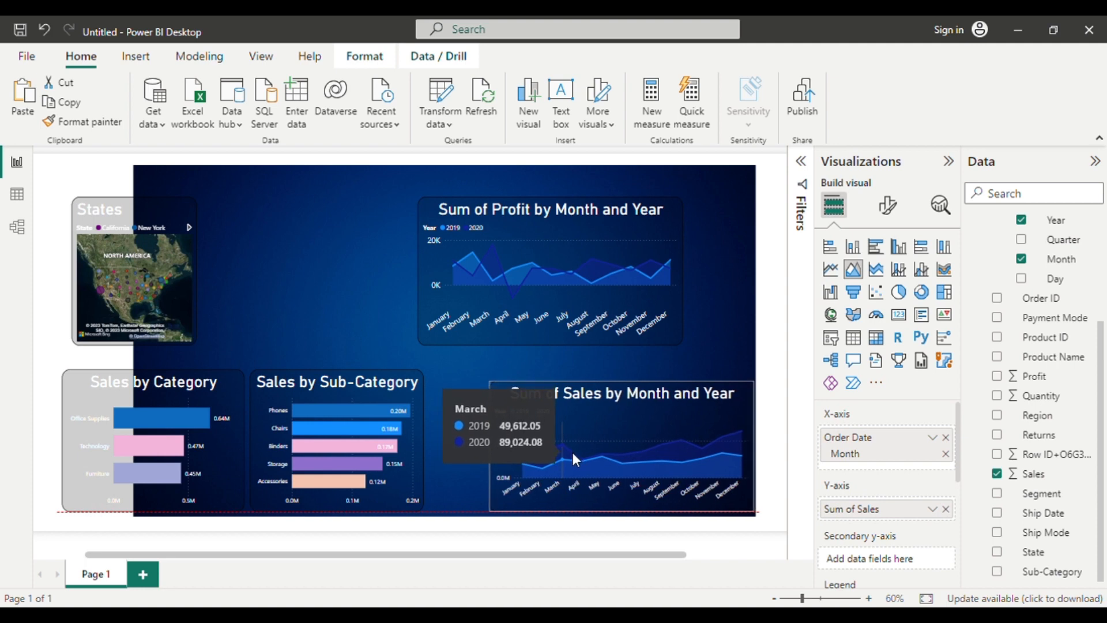
drag(408, 431, 465, 435)
click(121, 430)
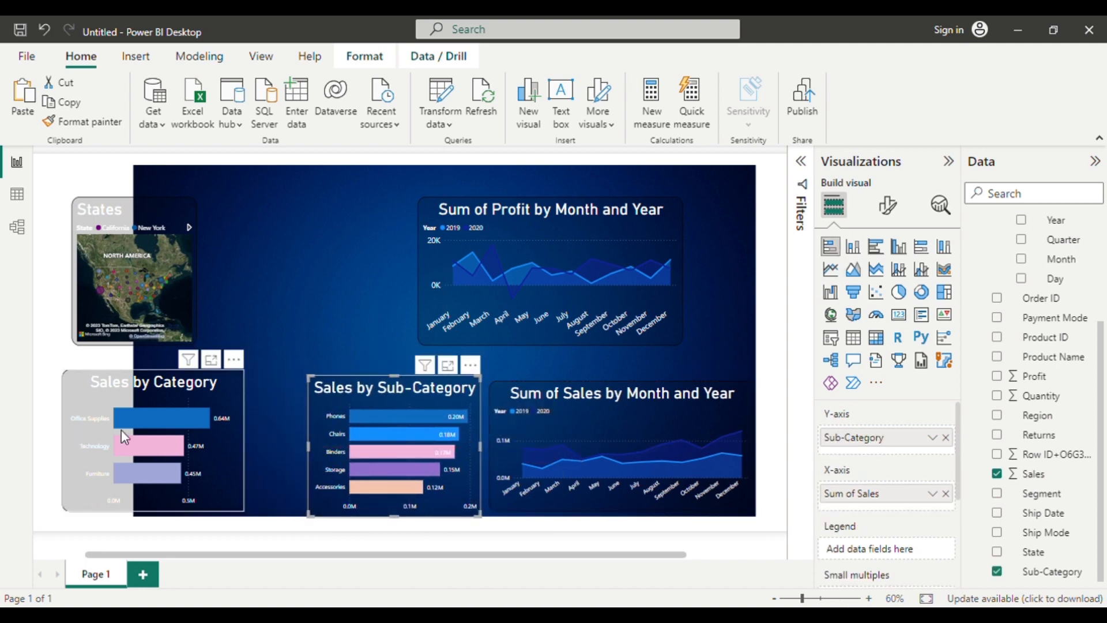
drag(134, 436, 199, 442)
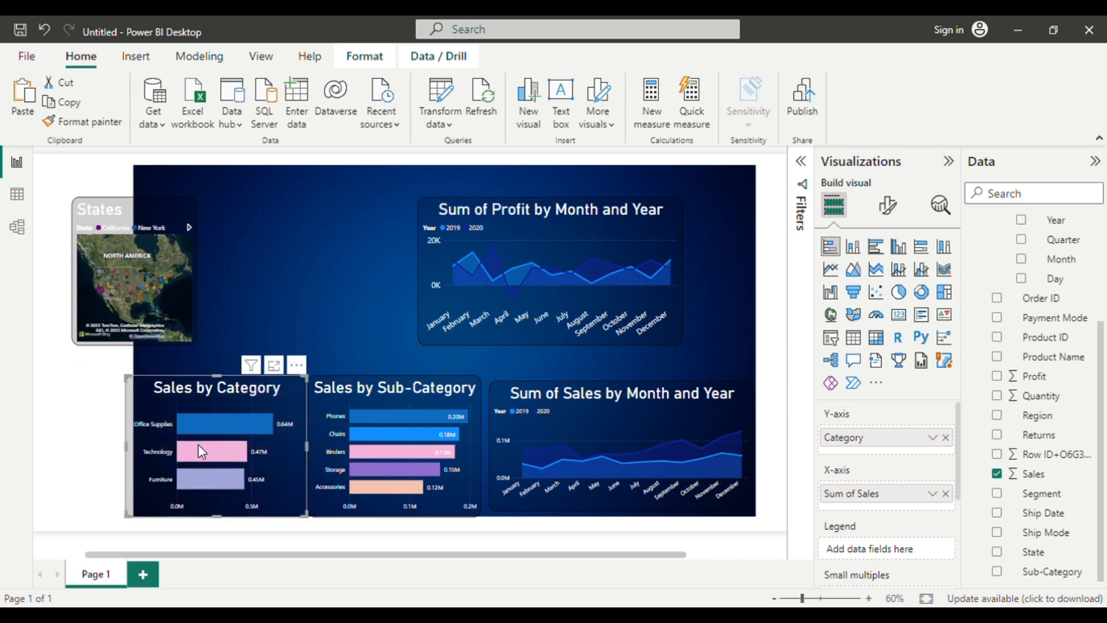
Move the Sales by Sub-Category, monthly profit, States and Sales by Category visuals into line within the dark blue background.
drag(319, 464, 323, 466)
click(463, 315)
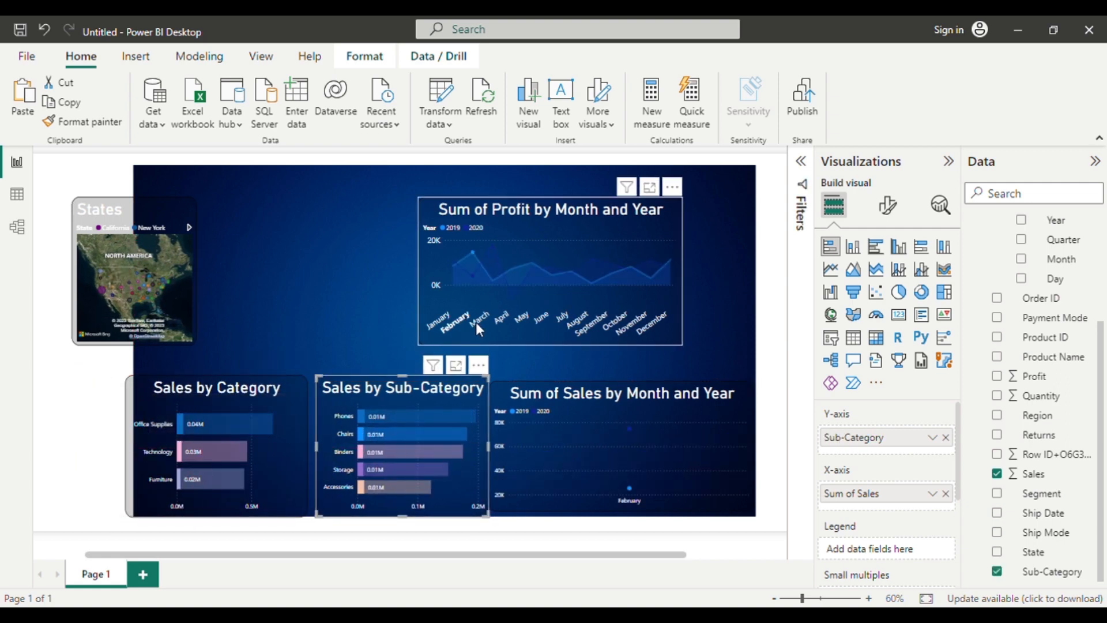
drag(477, 324, 530, 339)
mouse_move(101, 282)
mouse_down()
mouse_move(135, 296)
mouse_move(109, 284)
mouse_up()
drag(168, 205, 231, 228)
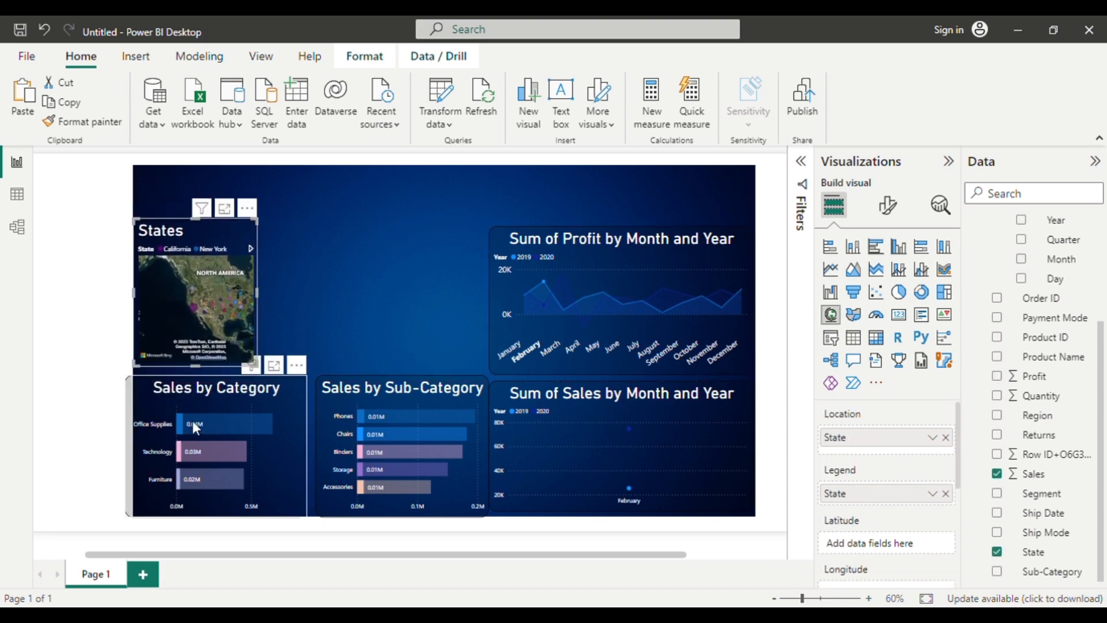
mouse_move(194, 420)
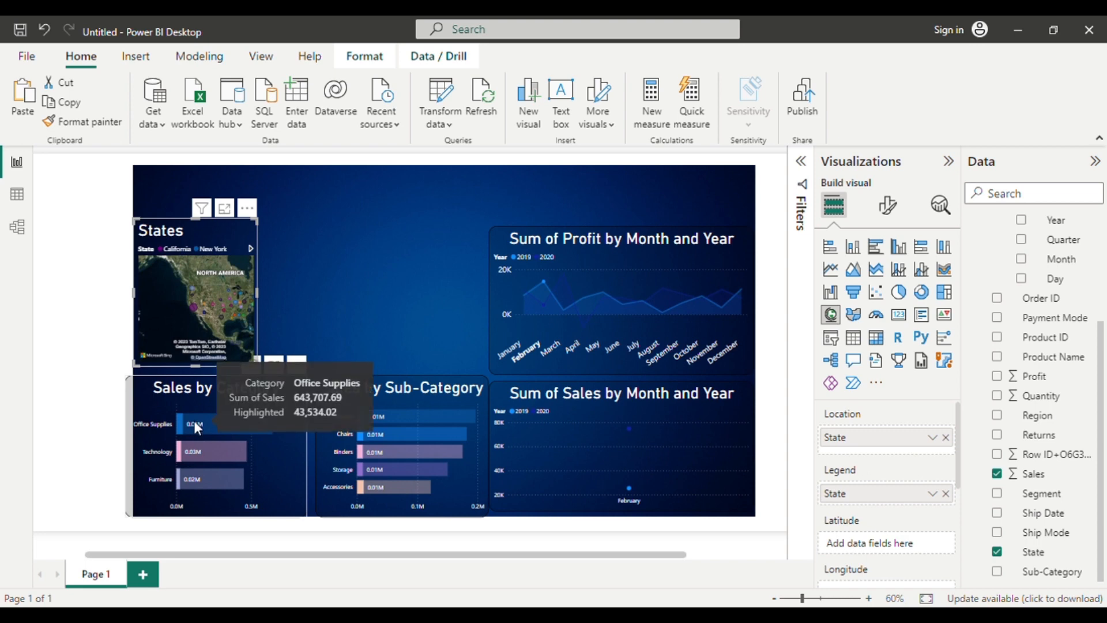
drag(194, 420, 203, 424)
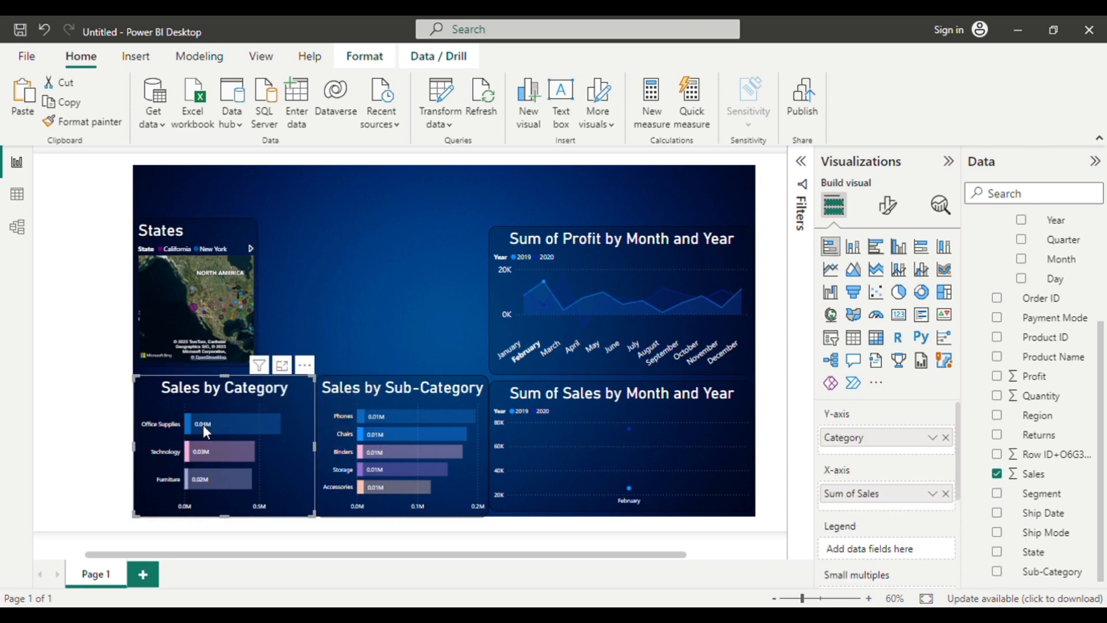
Clear the February cross-highlighting from the monthly profit chart and leave no visual selected.
click(47, 415)
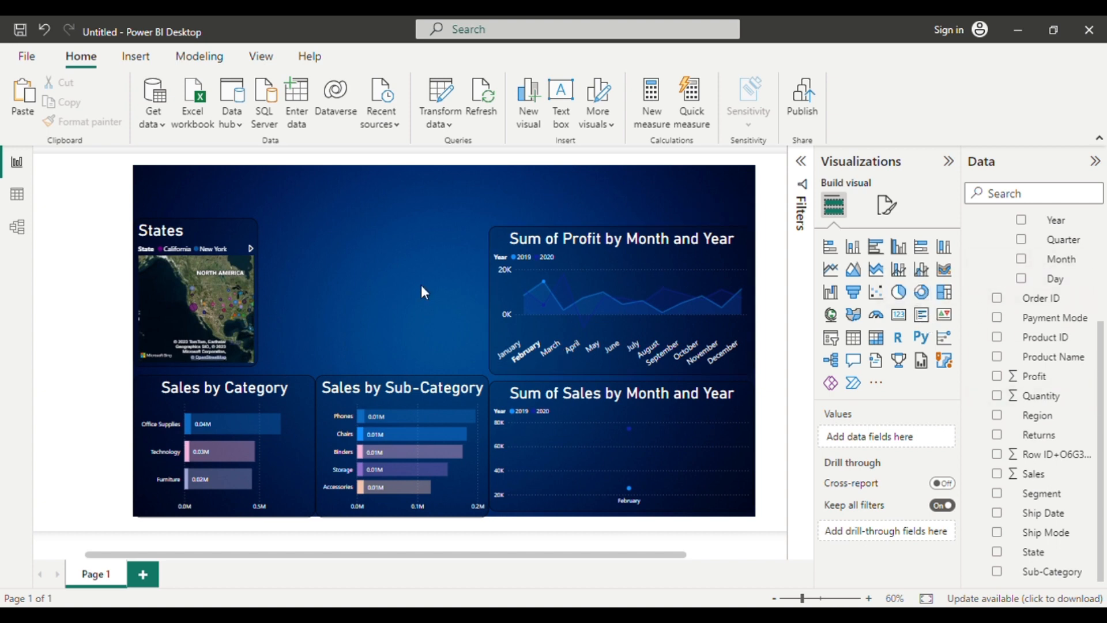
click(529, 350)
click(365, 293)
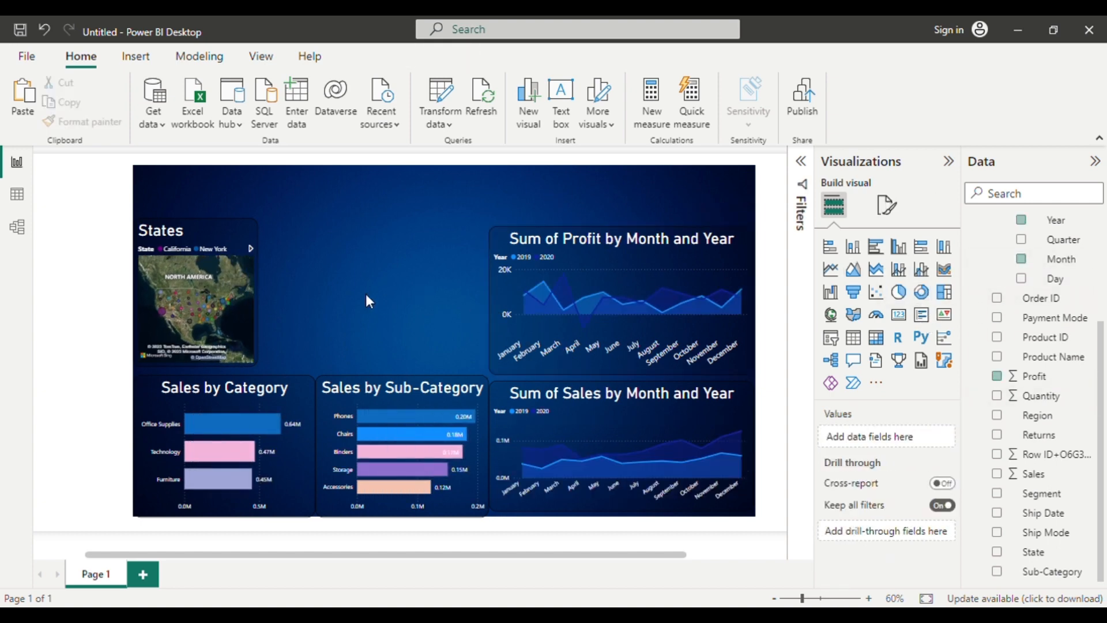
Add an empty donut chart and fit it into the gap between the States map and the monthly profit chart.
click(926, 301)
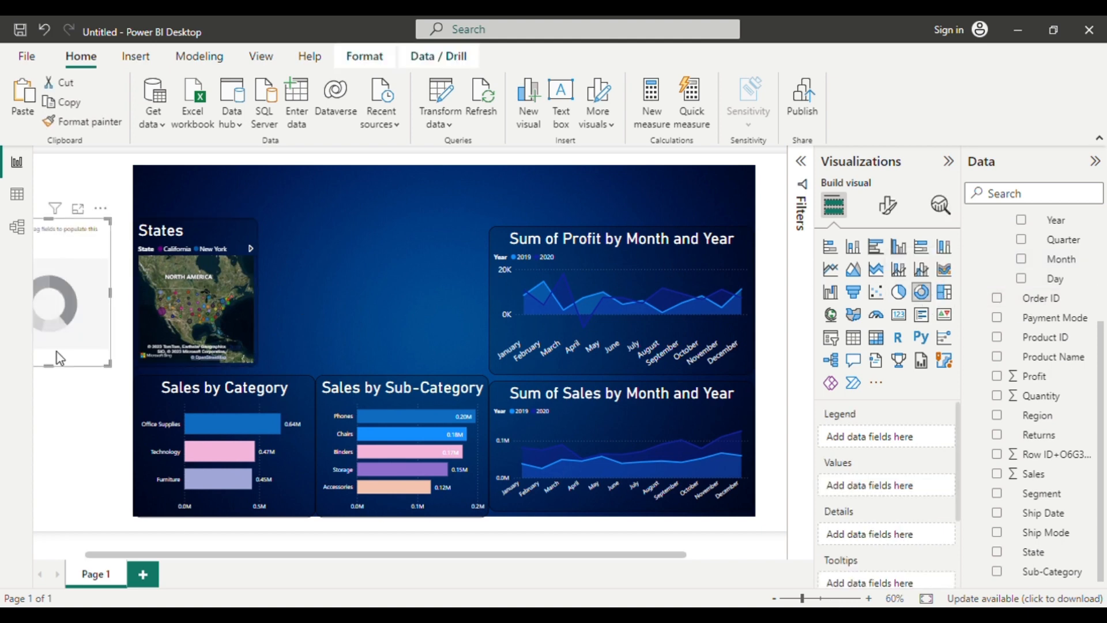
drag(88, 316, 463, 327)
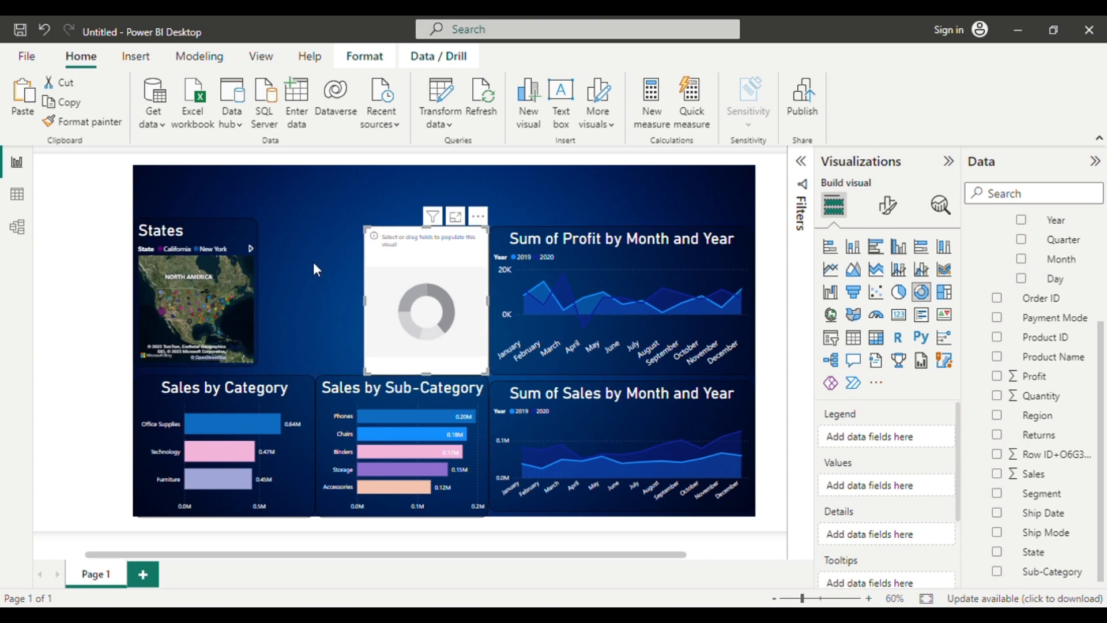
click(313, 262)
scroll(313, 261, down, 1)
scroll(313, 262, up, 1)
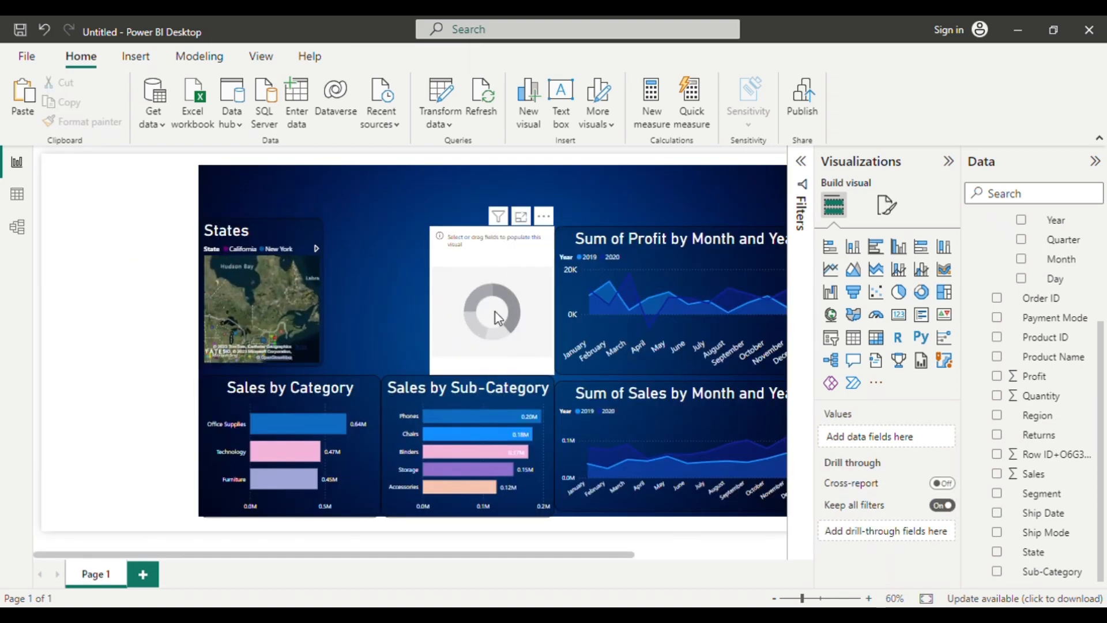
click(496, 319)
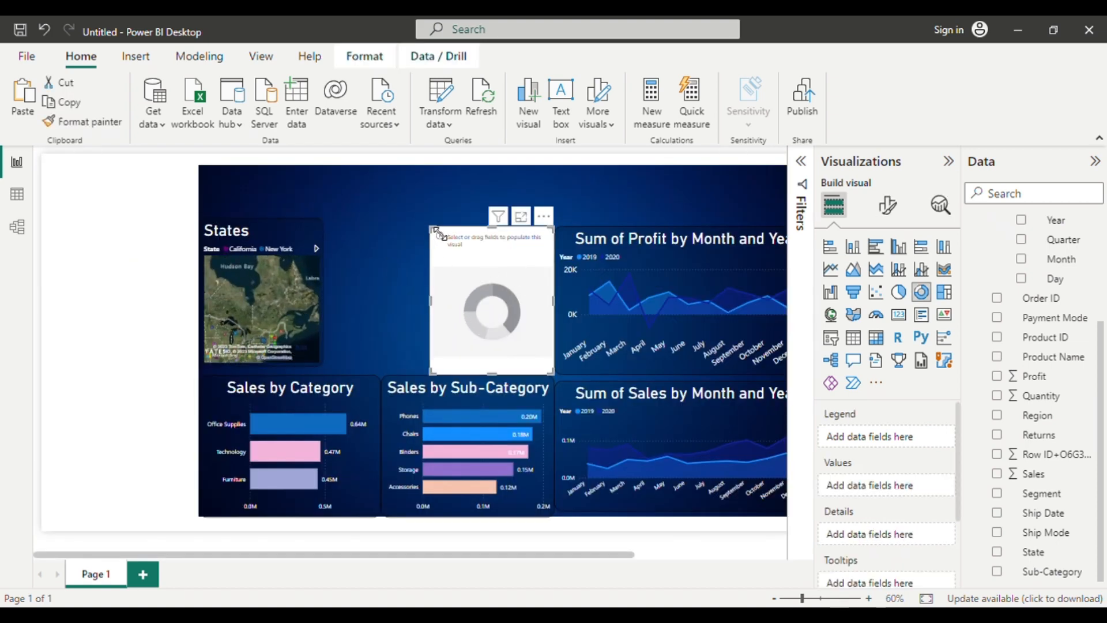
drag(438, 233, 342, 234)
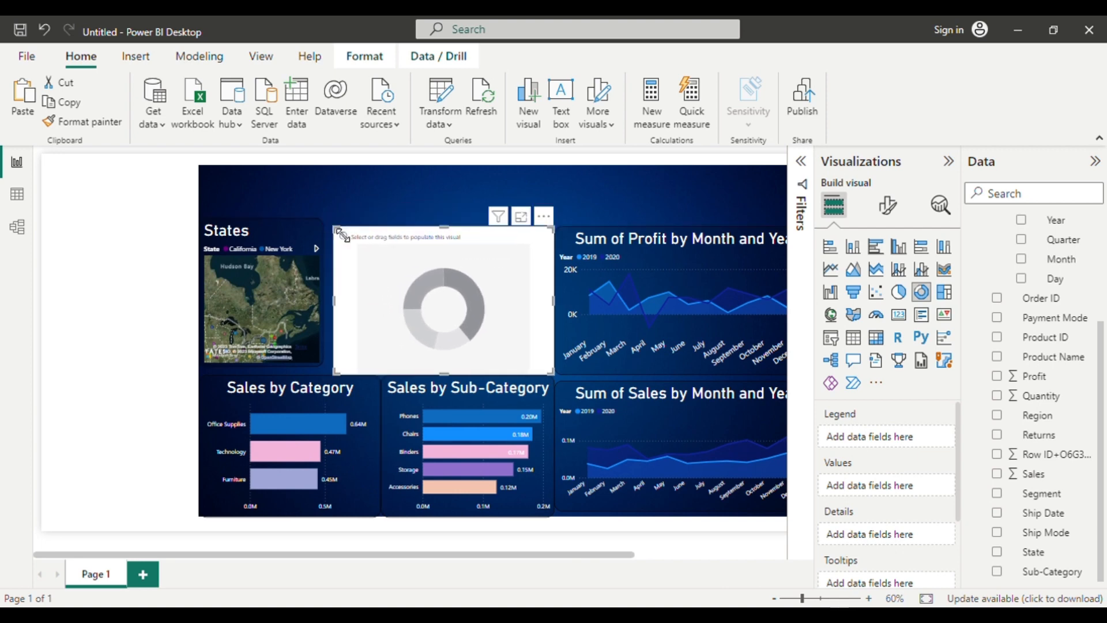
click(379, 207)
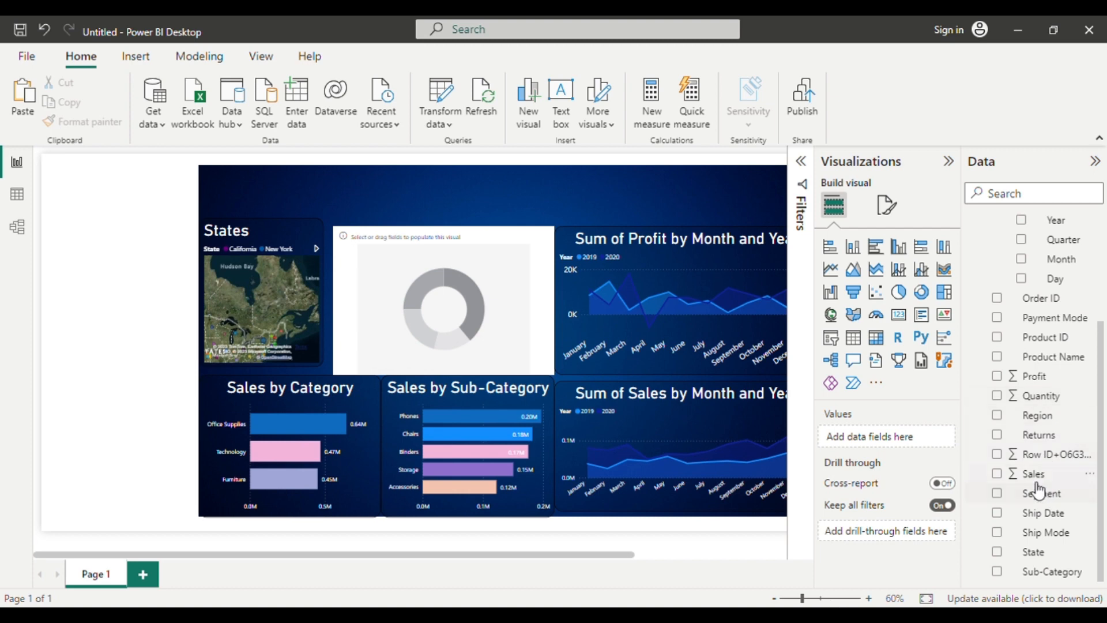
Fill the donut chart with Sales as its values and Payment Mode as its legend.
click(419, 314)
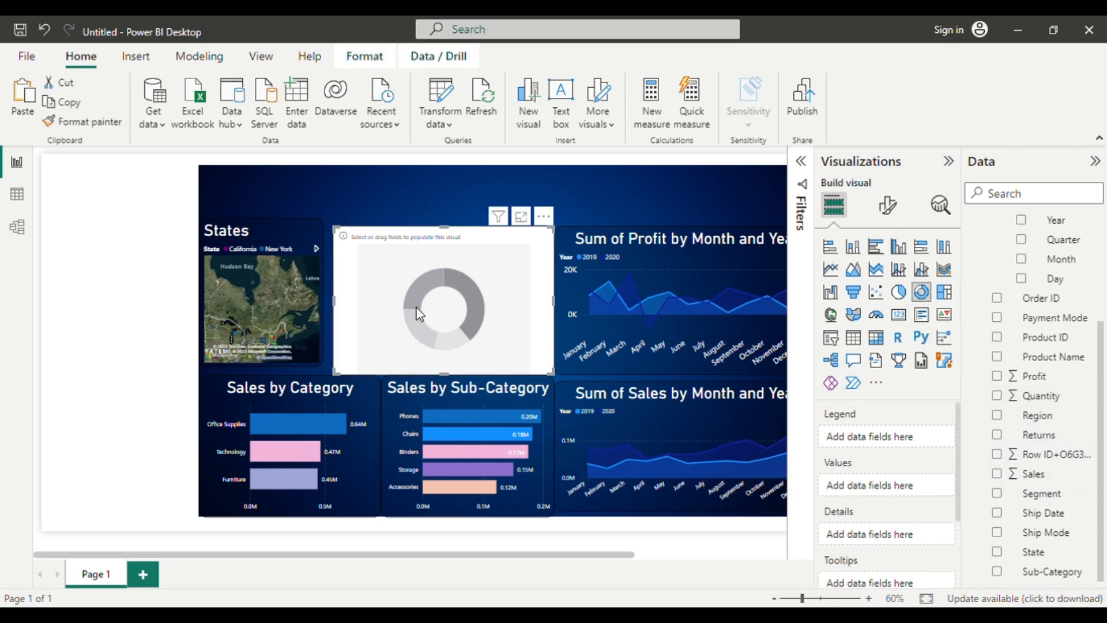
click(1028, 472)
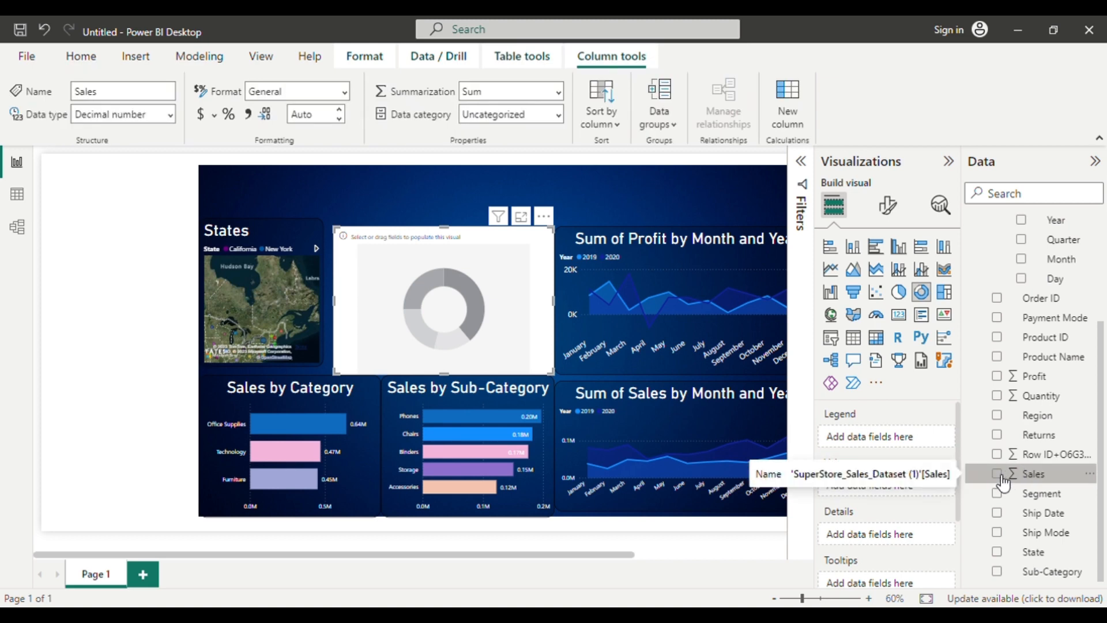
click(999, 475)
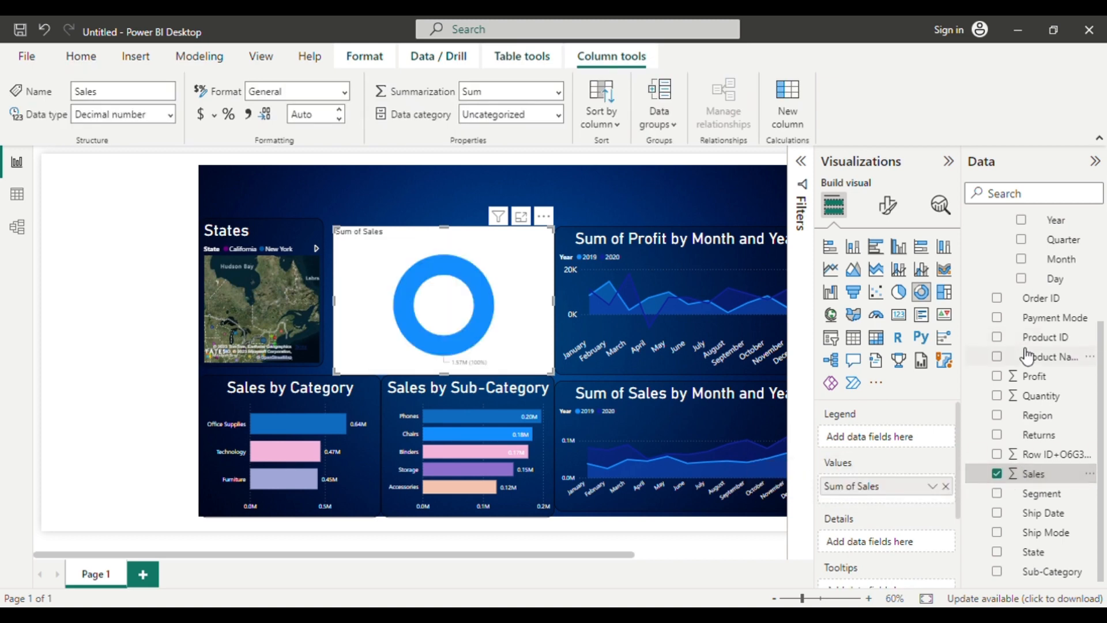
scroll(1028, 357, up, 2)
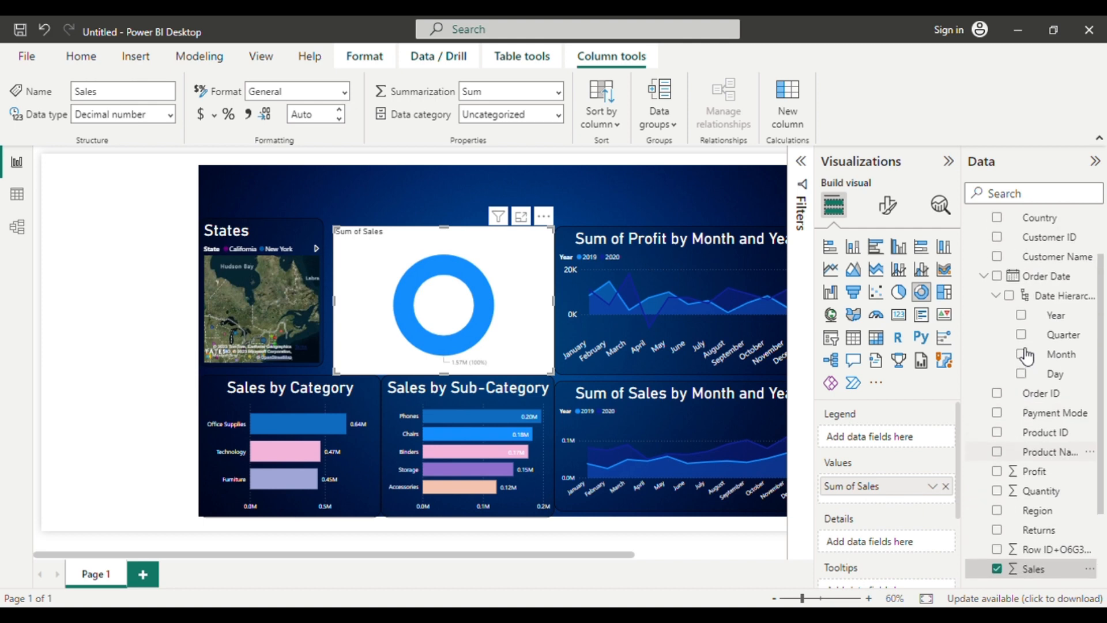
click(996, 413)
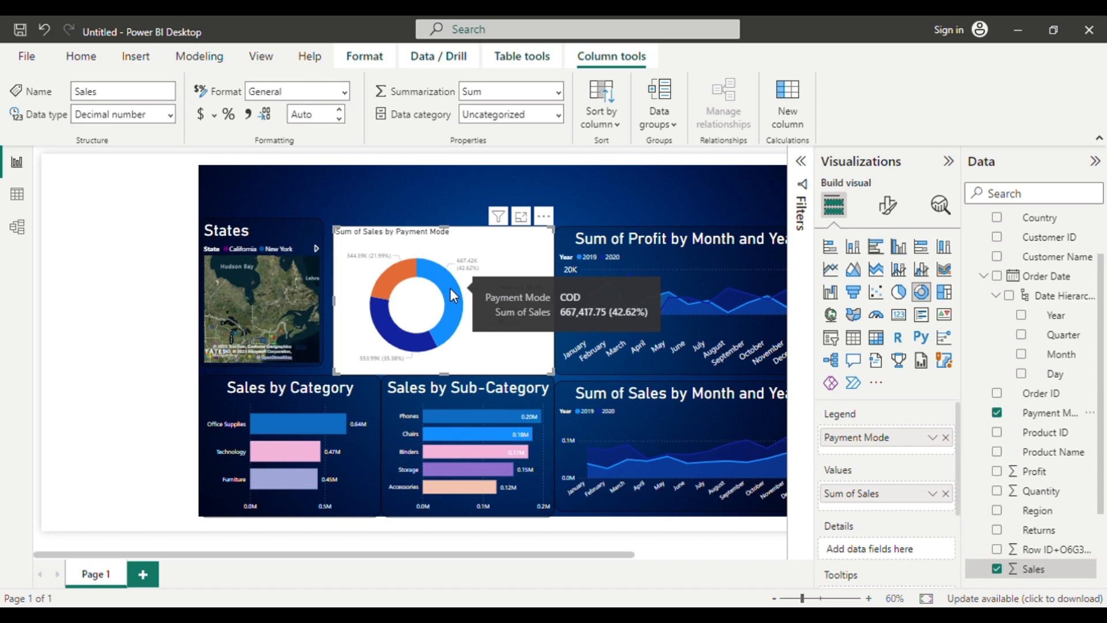
Copy the monthly profit chart's formatting onto the payment mode donut chart with the Format painter.
click(624, 344)
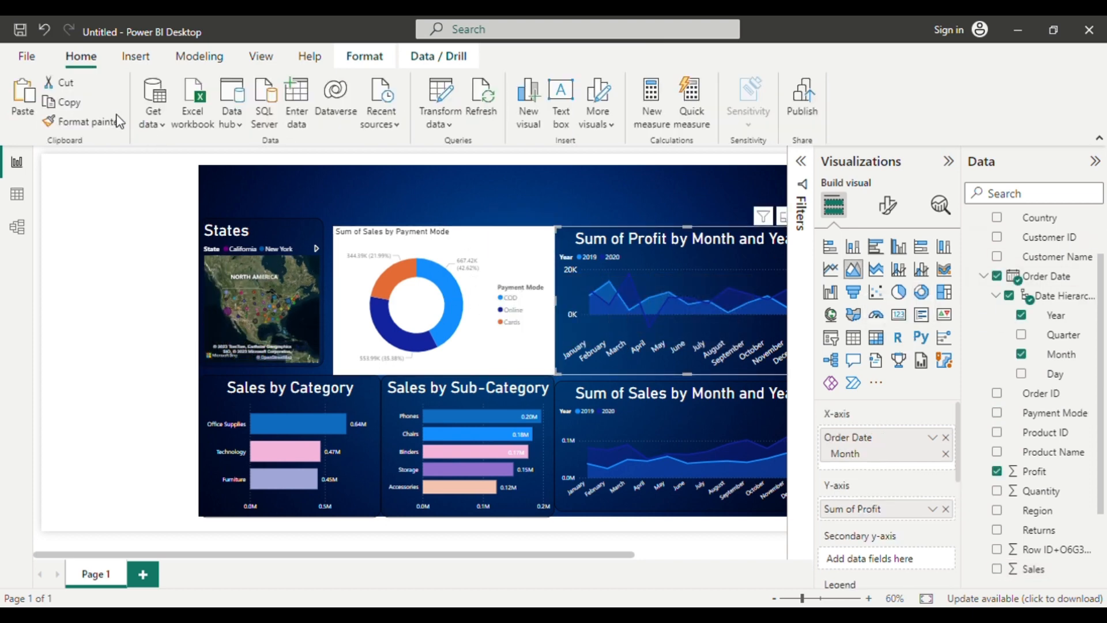
click(52, 120)
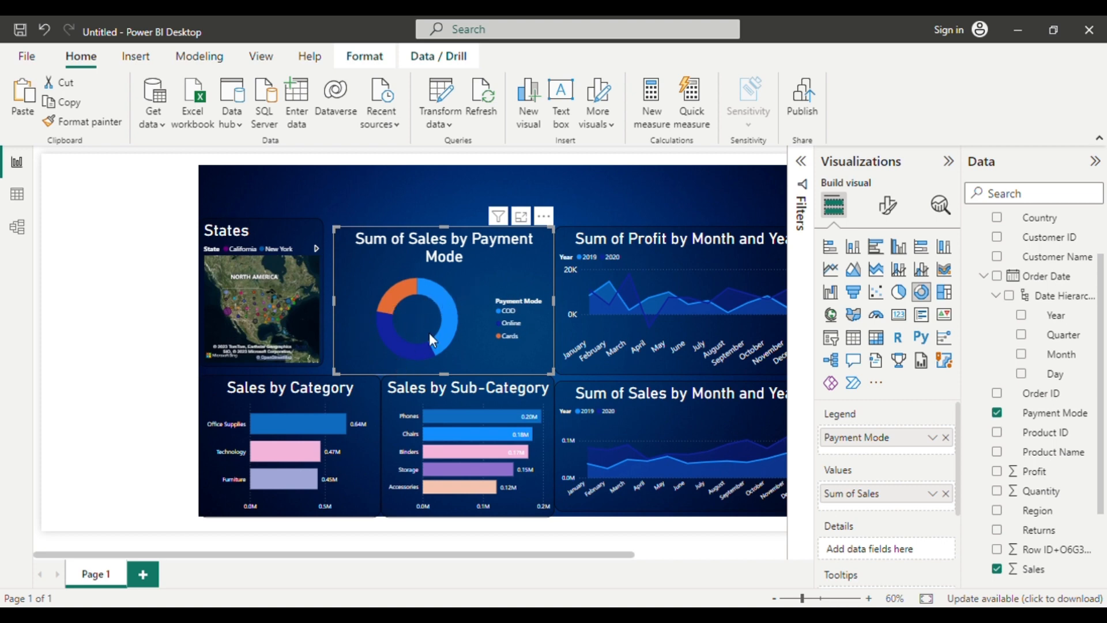
Open the slice colour settings of the payment mode donut chart.
click(888, 205)
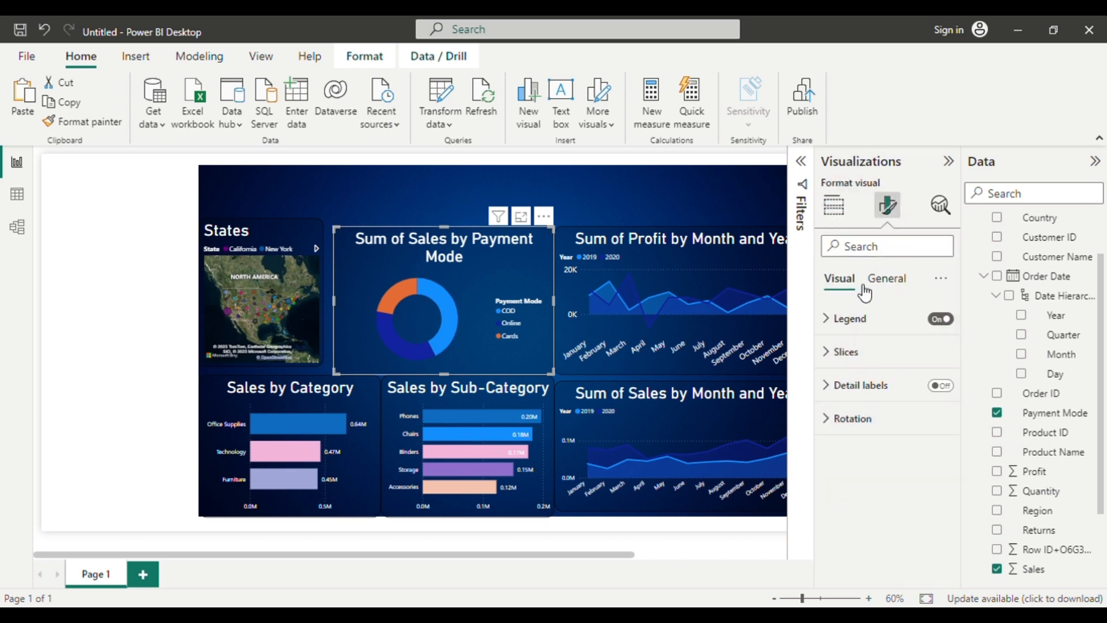
click(826, 356)
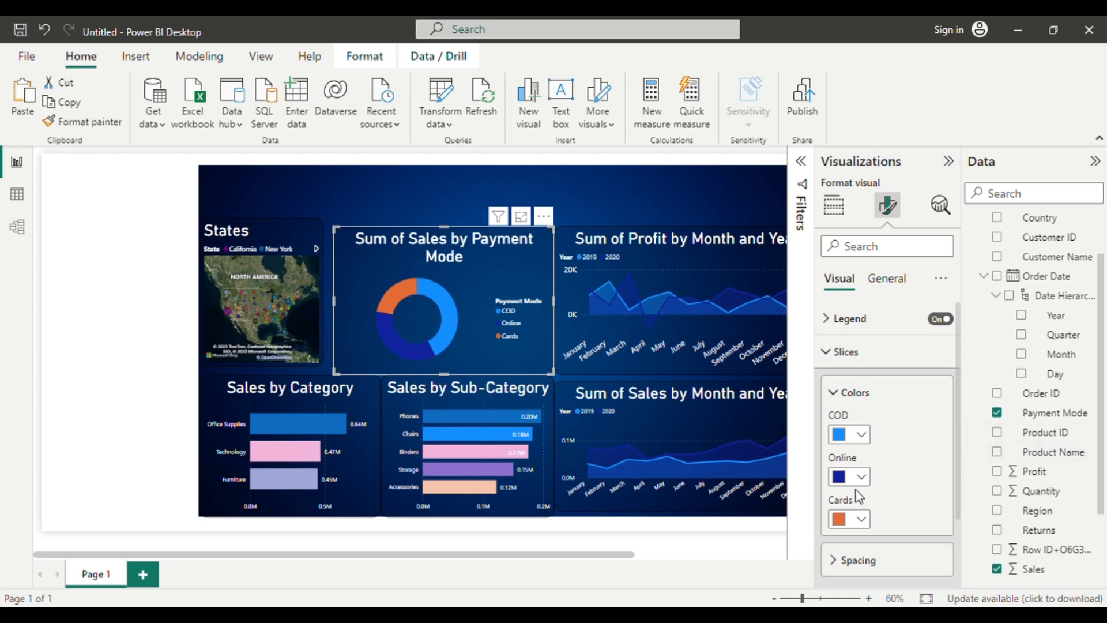
Recolour the donut chart's Cards slice light orange and Online slice light purple, and shift the chart slightly towards the States map.
click(861, 519)
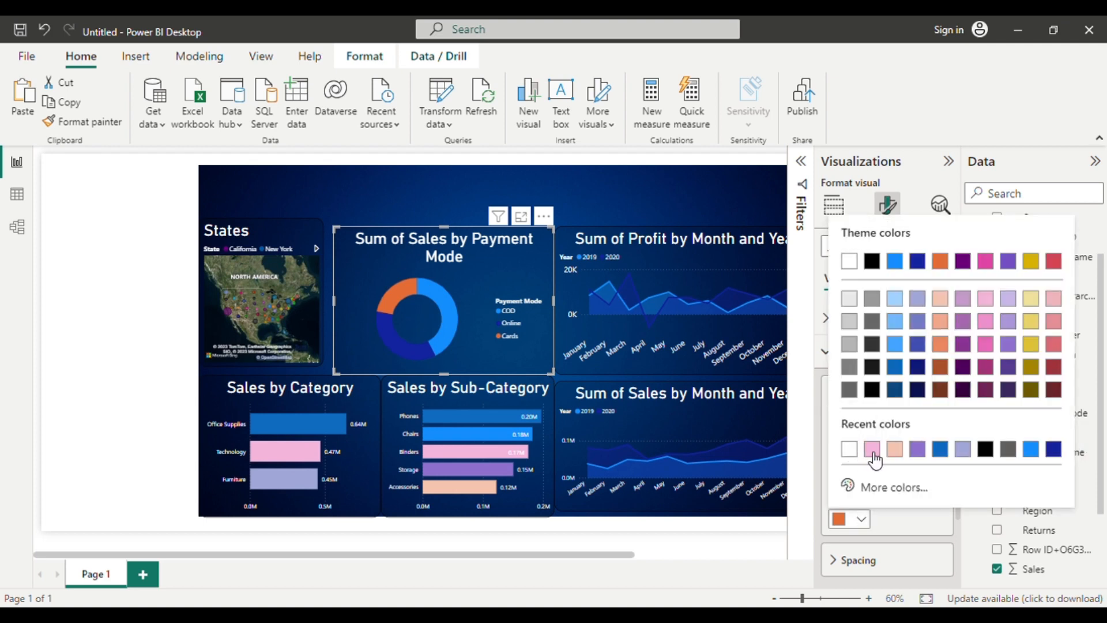
click(894, 454)
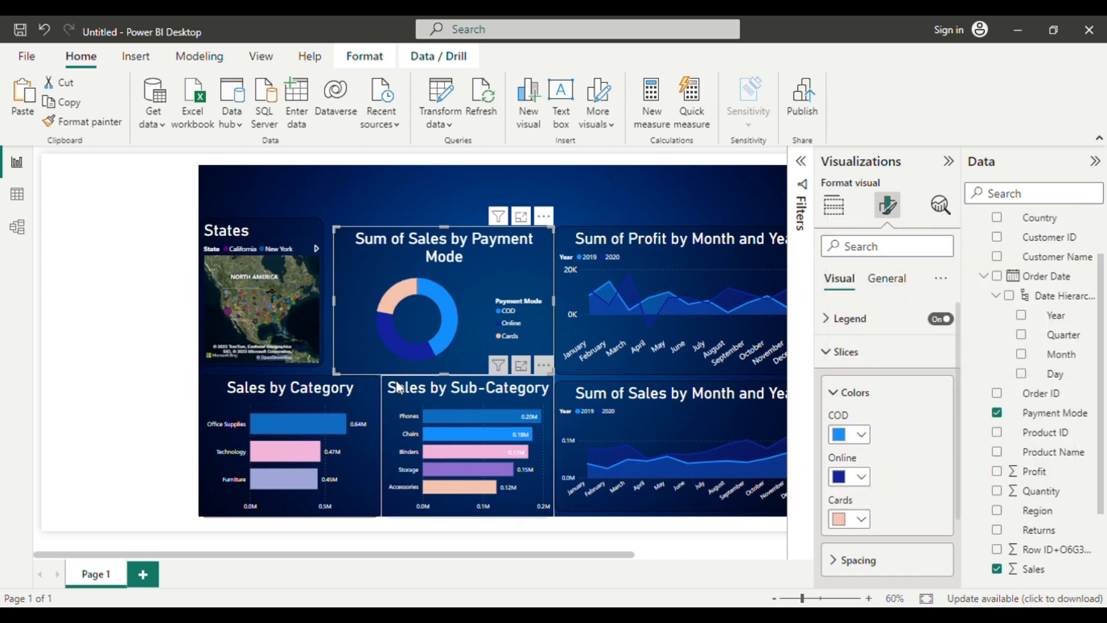
click(862, 477)
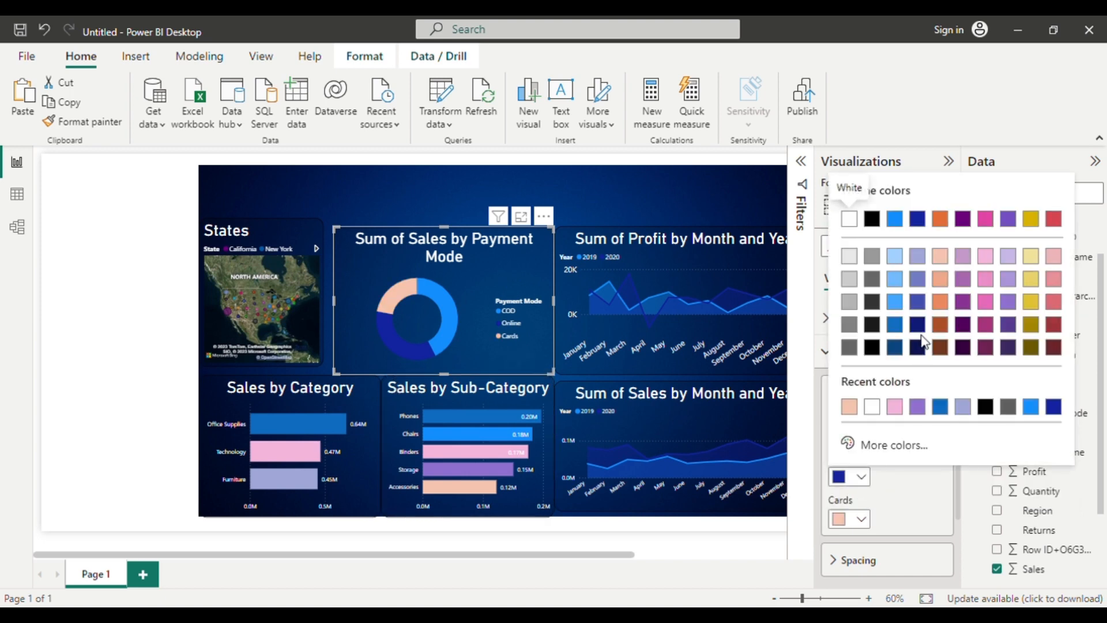
click(1009, 258)
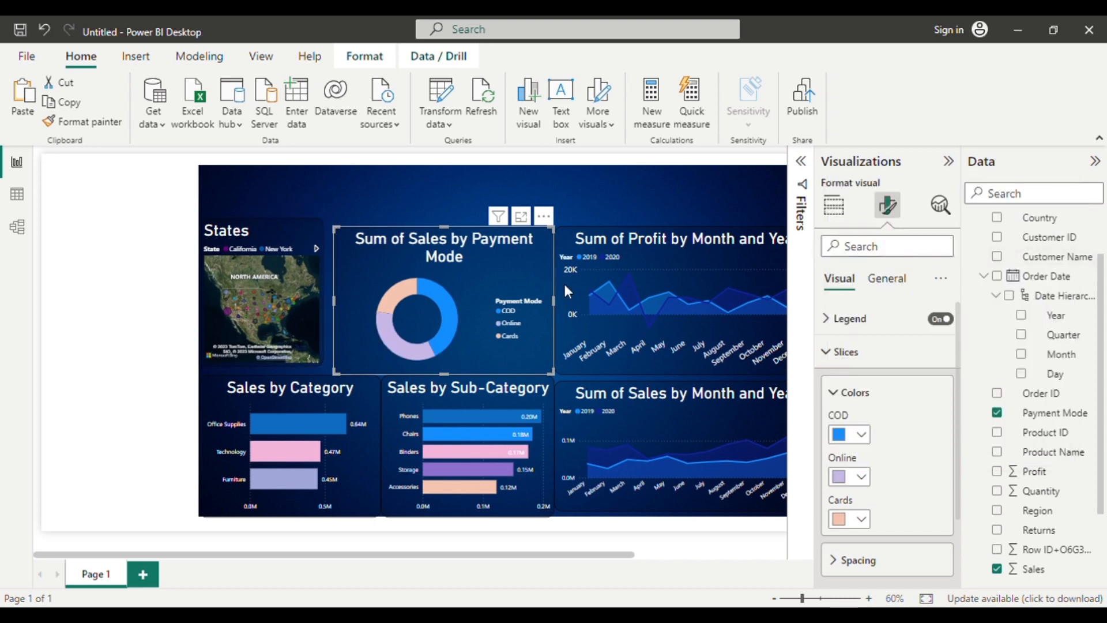
mouse_move(479, 285)
mouse_down()
mouse_move(451, 284)
mouse_move(473, 283)
mouse_up()
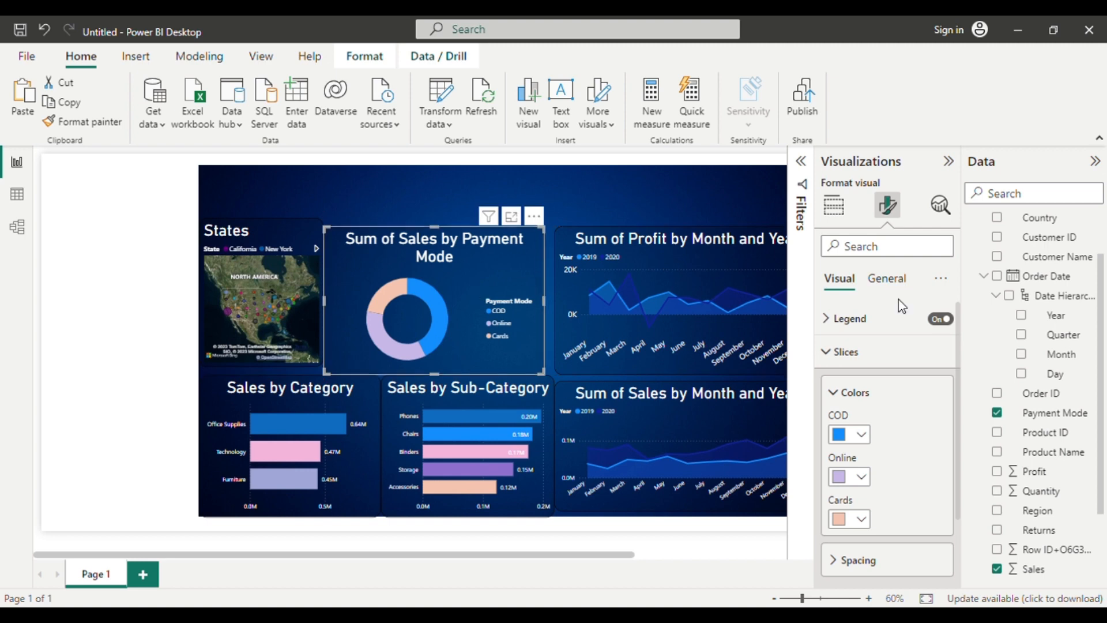
Turn off the donut chart's legend and turn on detail labels showing Category, percent of total.
click(942, 320)
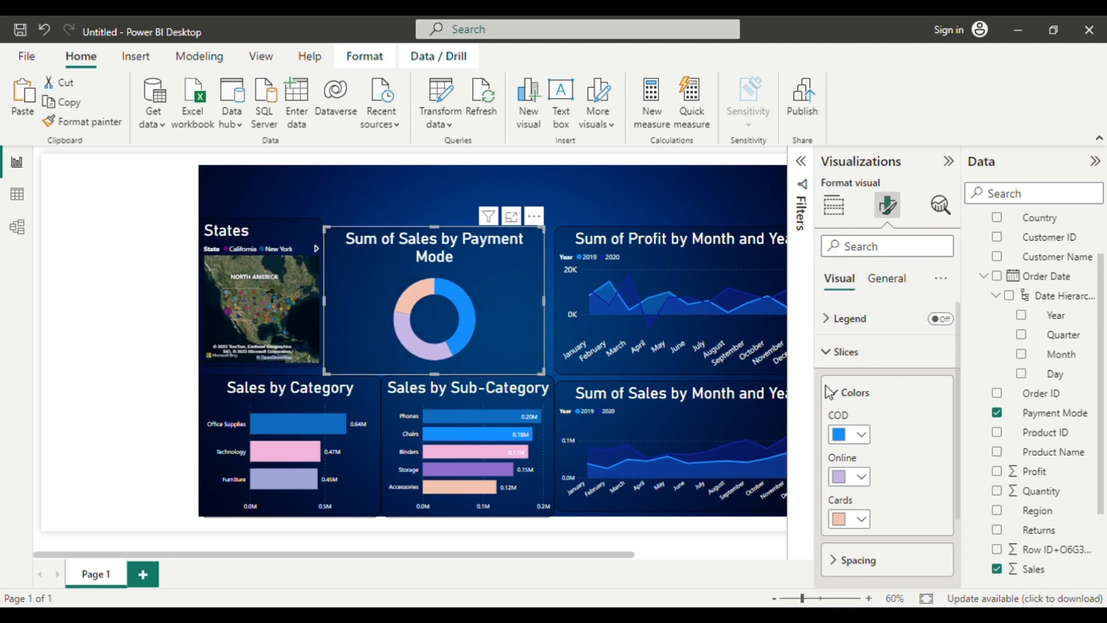
click(826, 352)
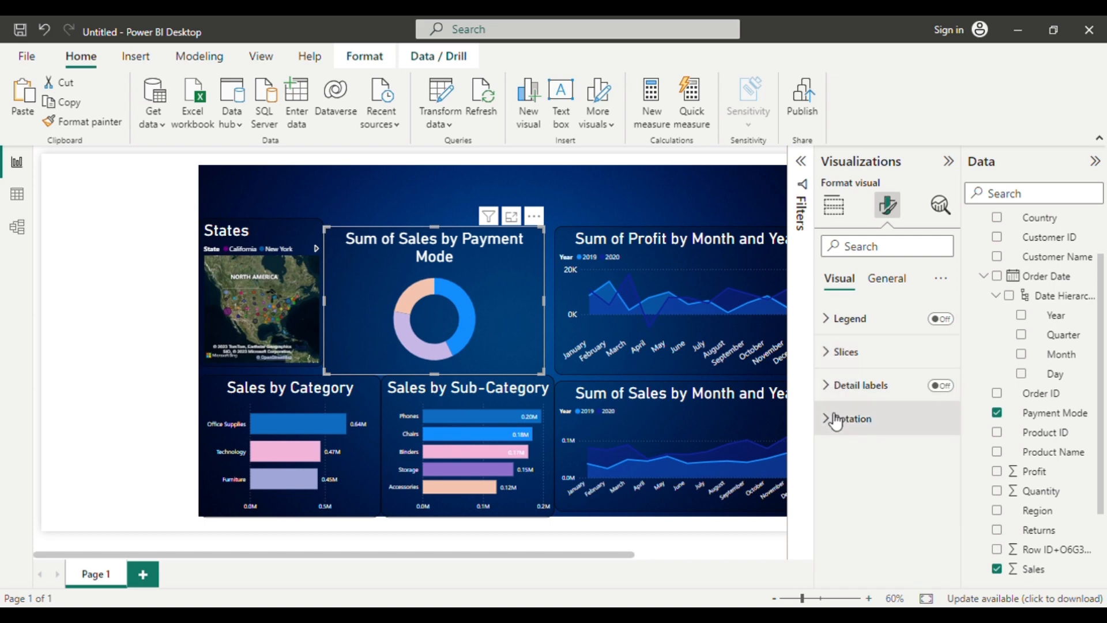
click(830, 386)
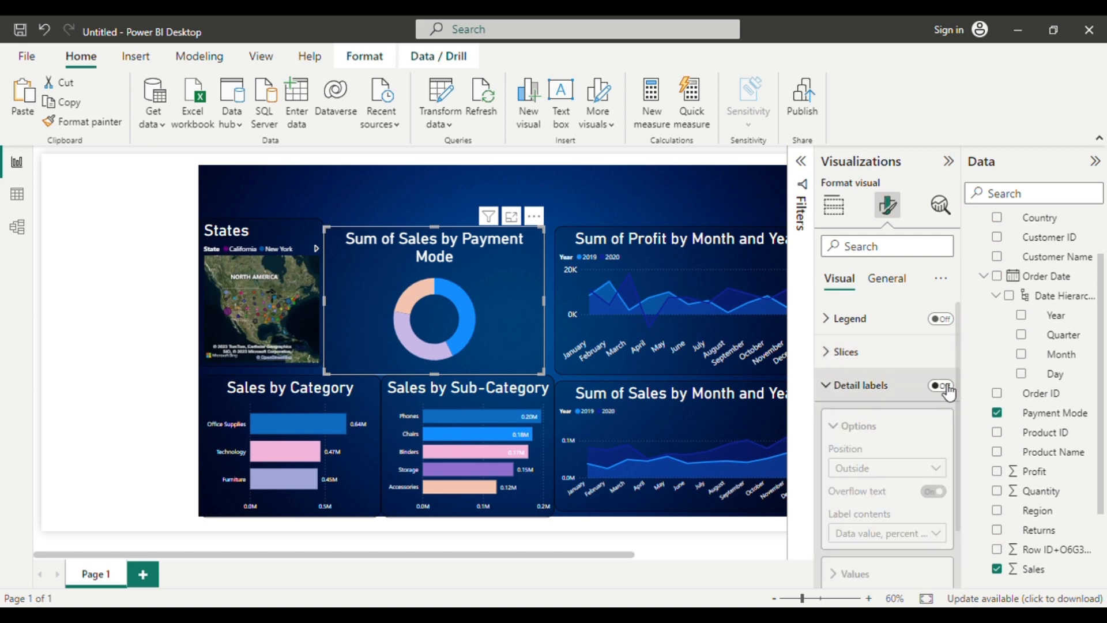
click(944, 387)
scroll(944, 392, down, 2)
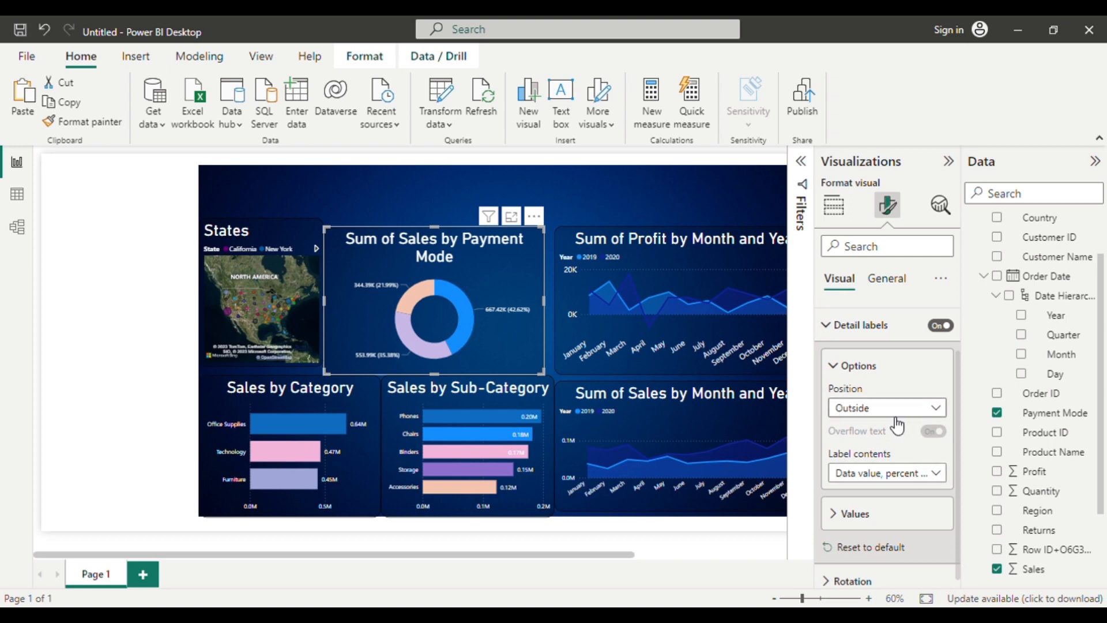
click(946, 472)
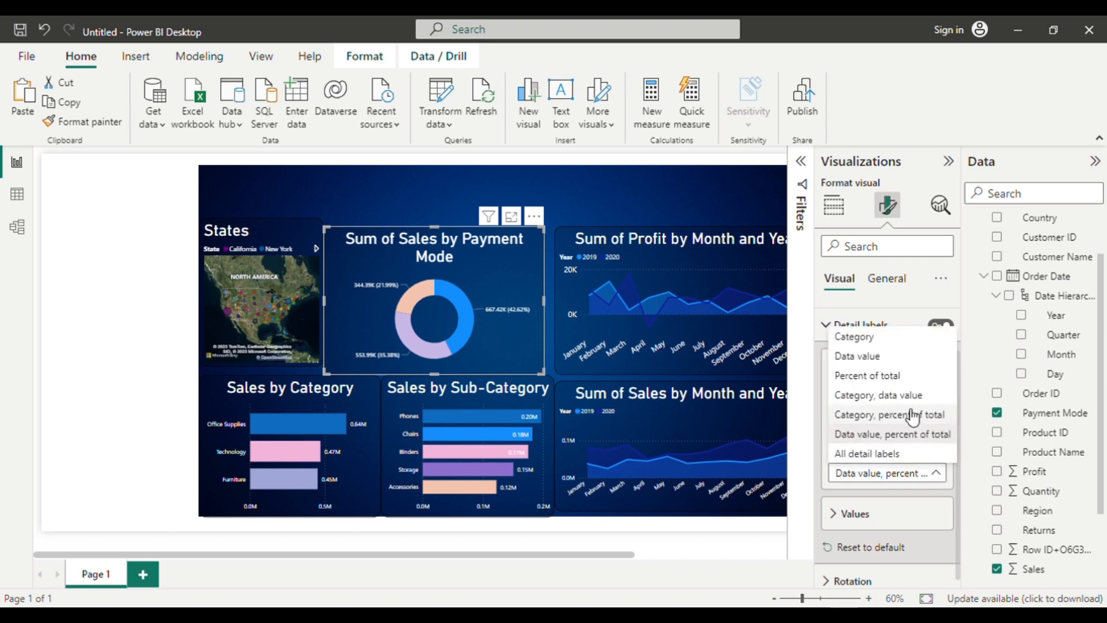
click(897, 414)
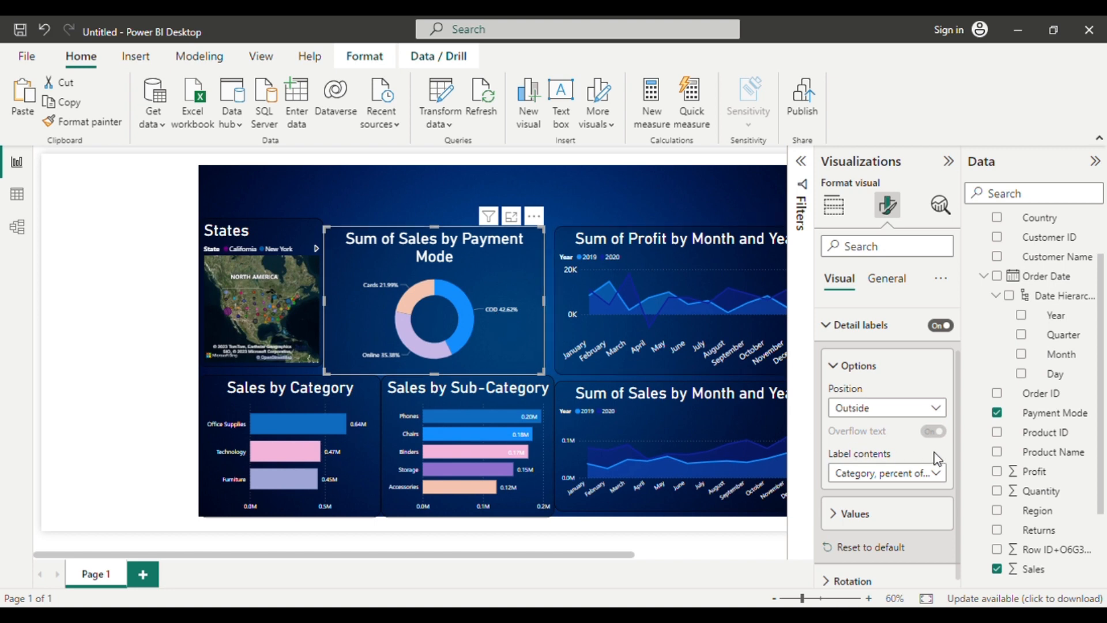
Set the font size of the donut chart's detail label values to 16.
click(902, 515)
scroll(903, 519, down, 2)
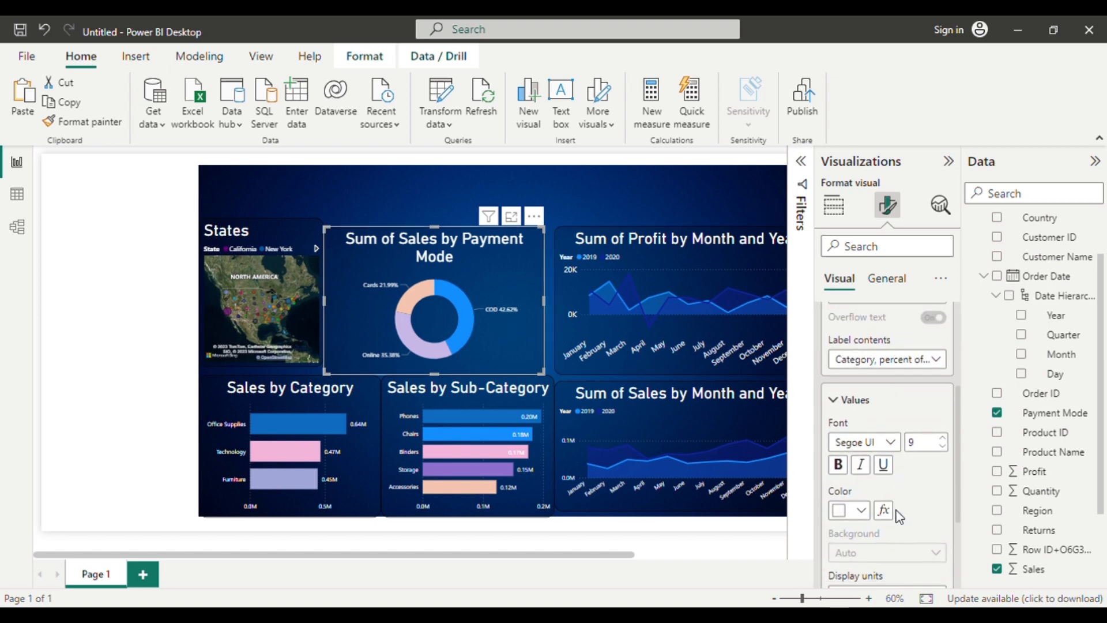
click(945, 438)
click(945, 438)
click(946, 438)
click(946, 438)
click(946, 439)
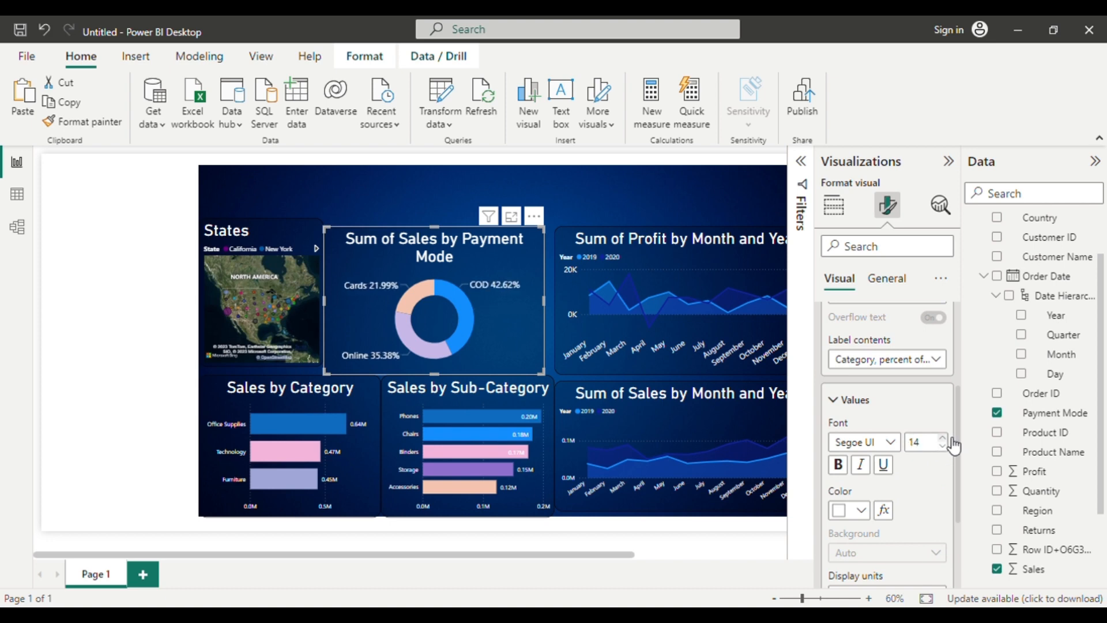
click(943, 438)
click(943, 438)
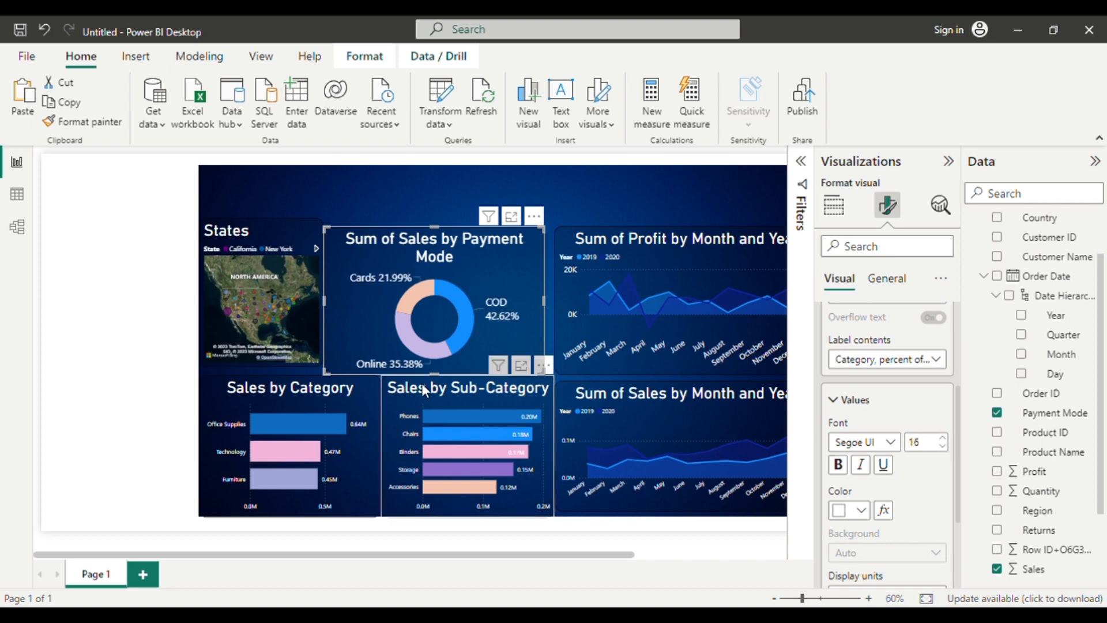
Nudge the payment mode donut chart into an even position between the States map and the monthly profit chart.
click(624, 223)
drag(440, 319, 445, 316)
key(Right)
key(Right)
key(Right)
key(Right)
key(Right)
key(Right)
key(Right)
key(Right)
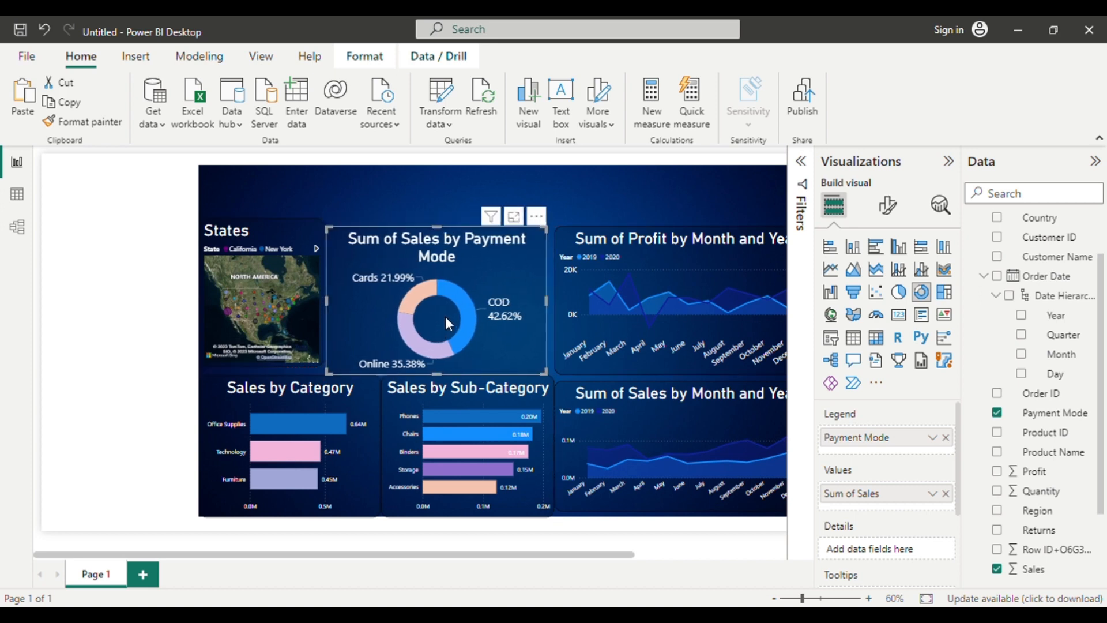
key(Down)
key(Down)
key(Down)
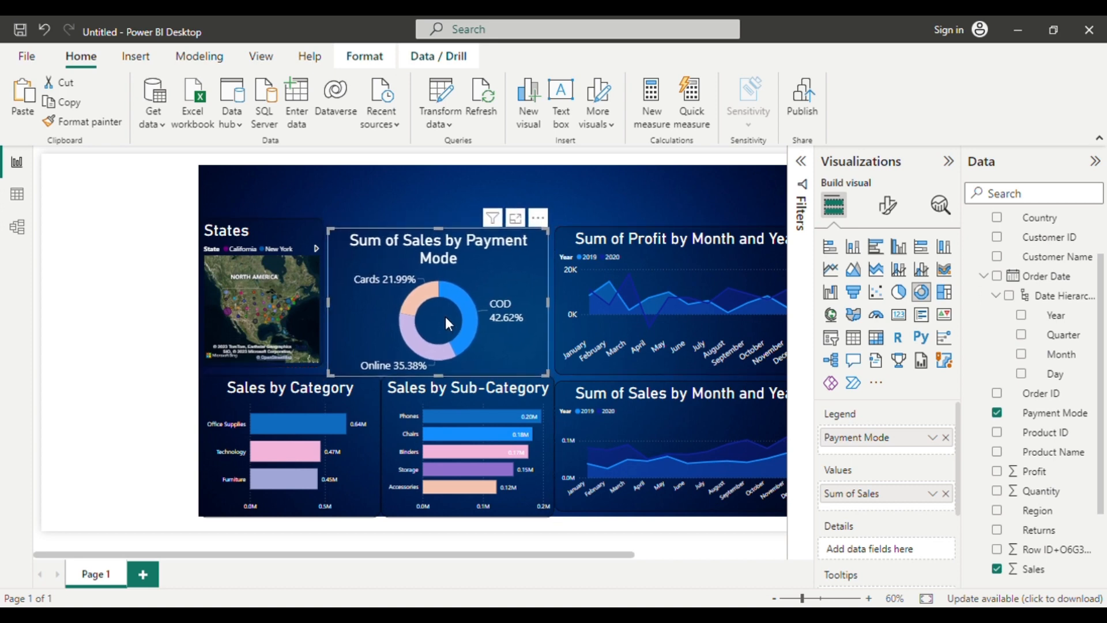
key(Up)
key(Up)
key(Up)
key(Up)
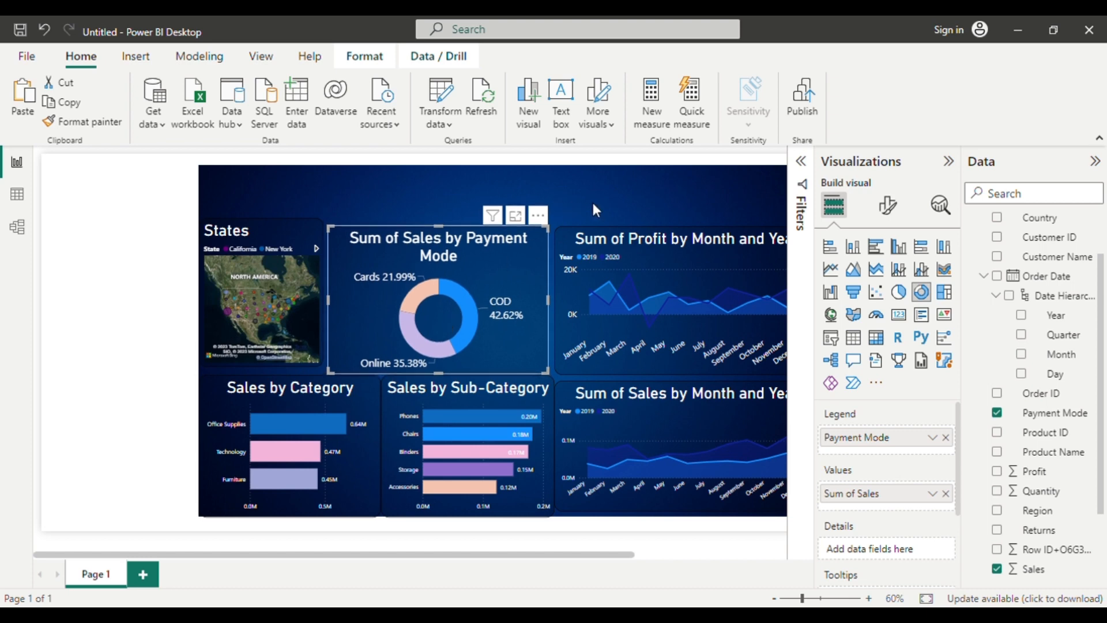
click(594, 204)
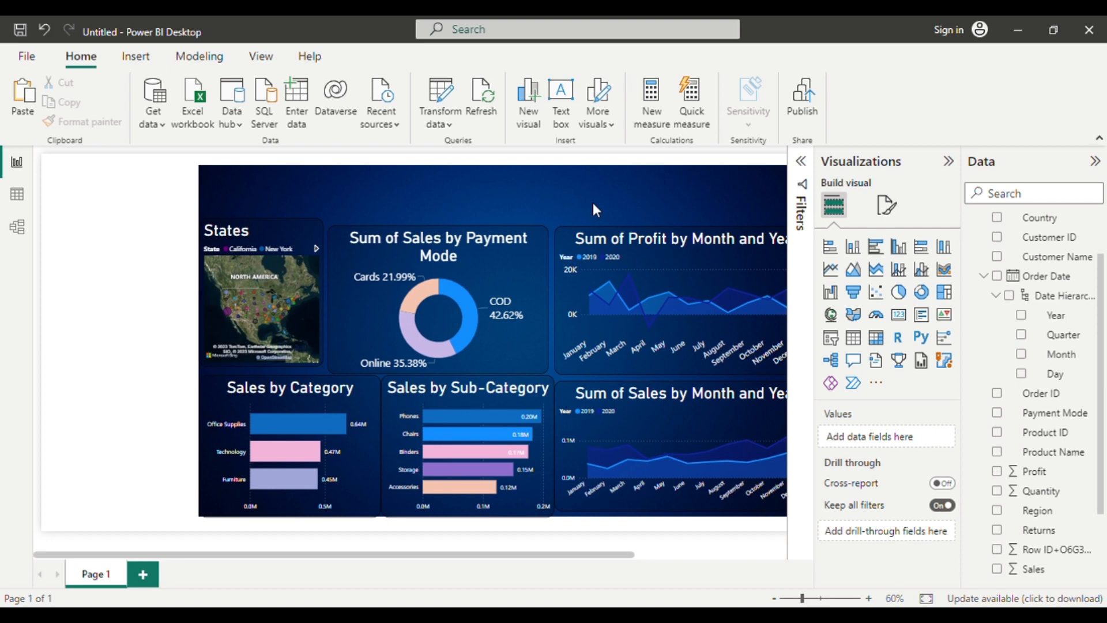
Add a slicer on the Region field and move it onto the dark blue background, starting above the donut chart.
click(831, 339)
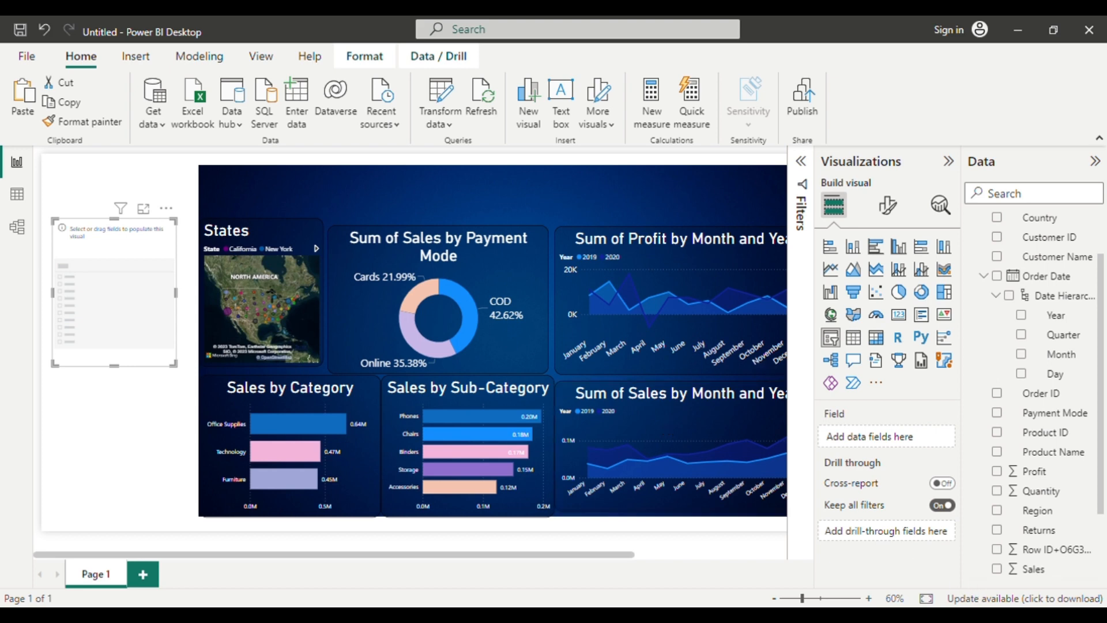
drag(803, 598, 796, 598)
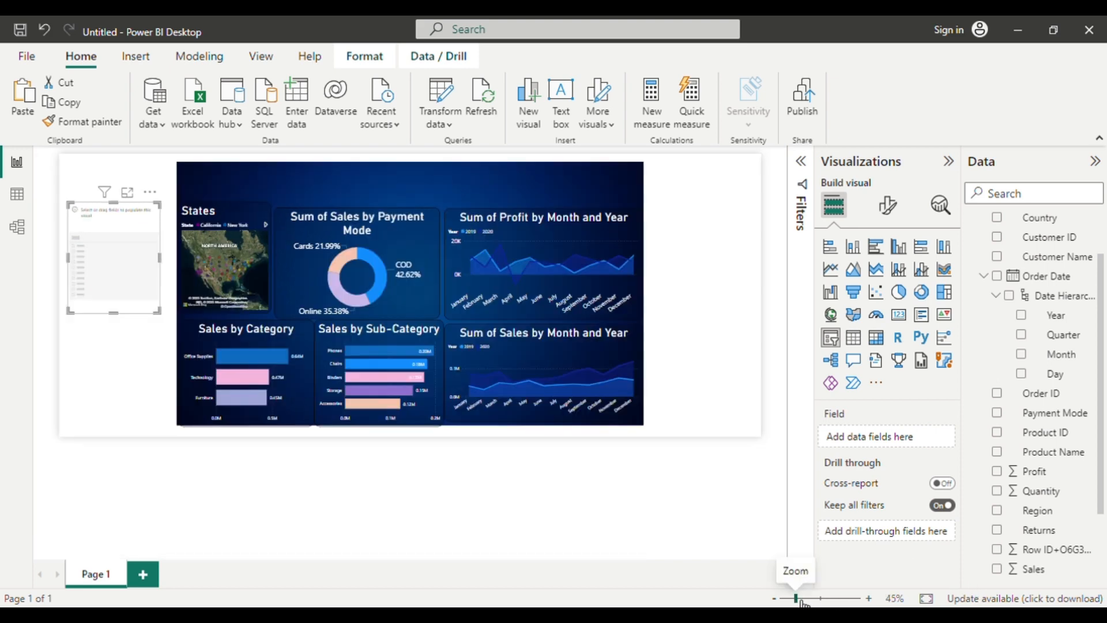
drag(116, 260, 407, 242)
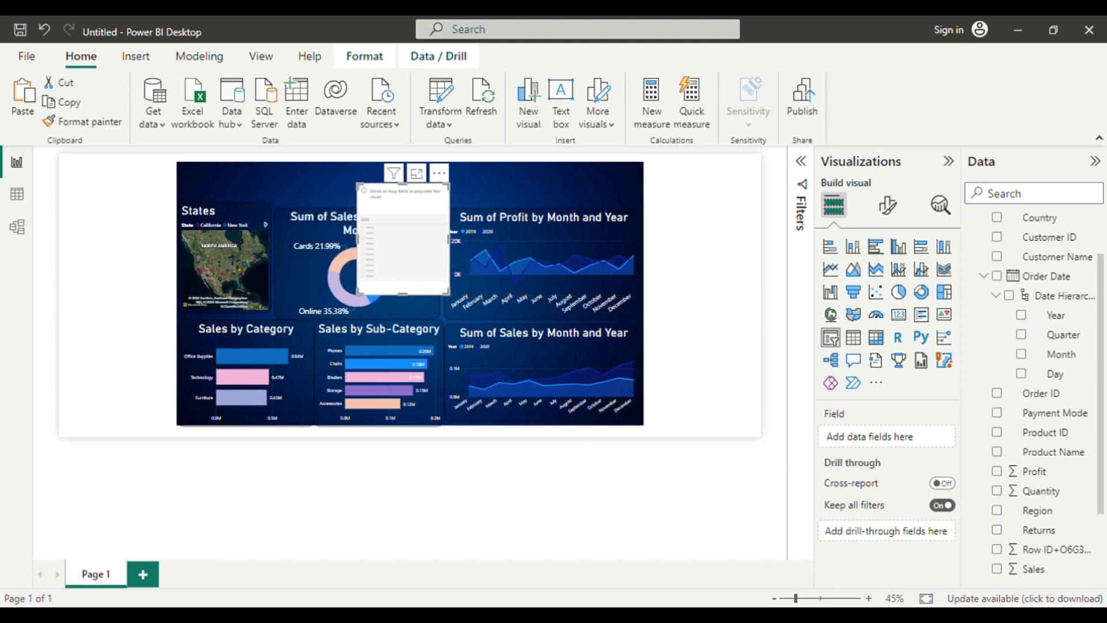
click(810, 598)
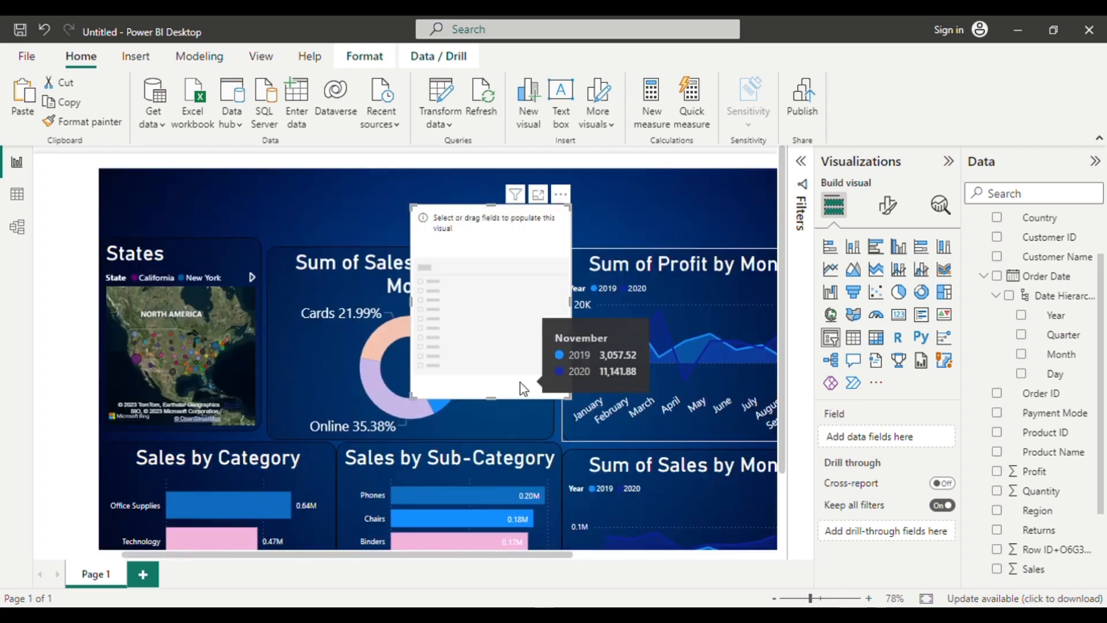
scroll(520, 383, right, 5)
scroll(520, 382, left, 3)
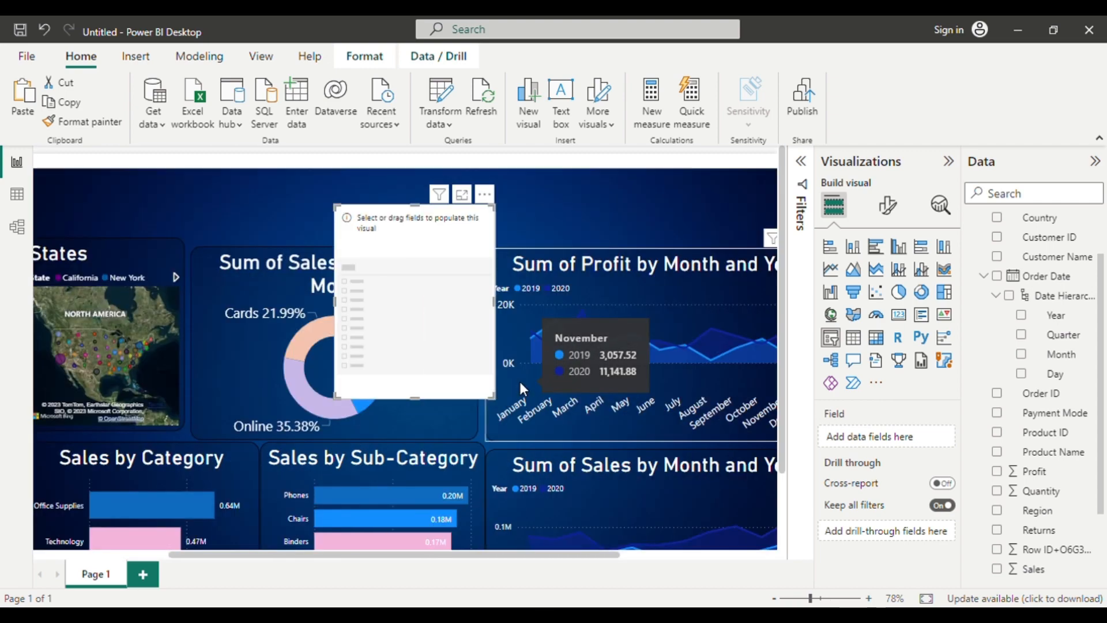
click(1037, 513)
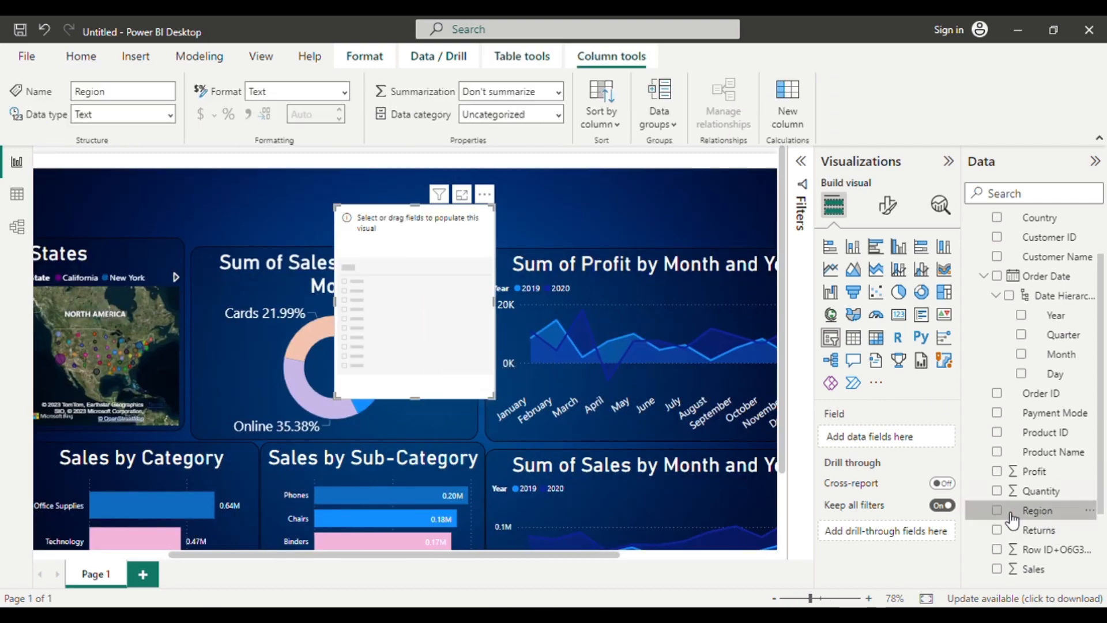
click(1006, 512)
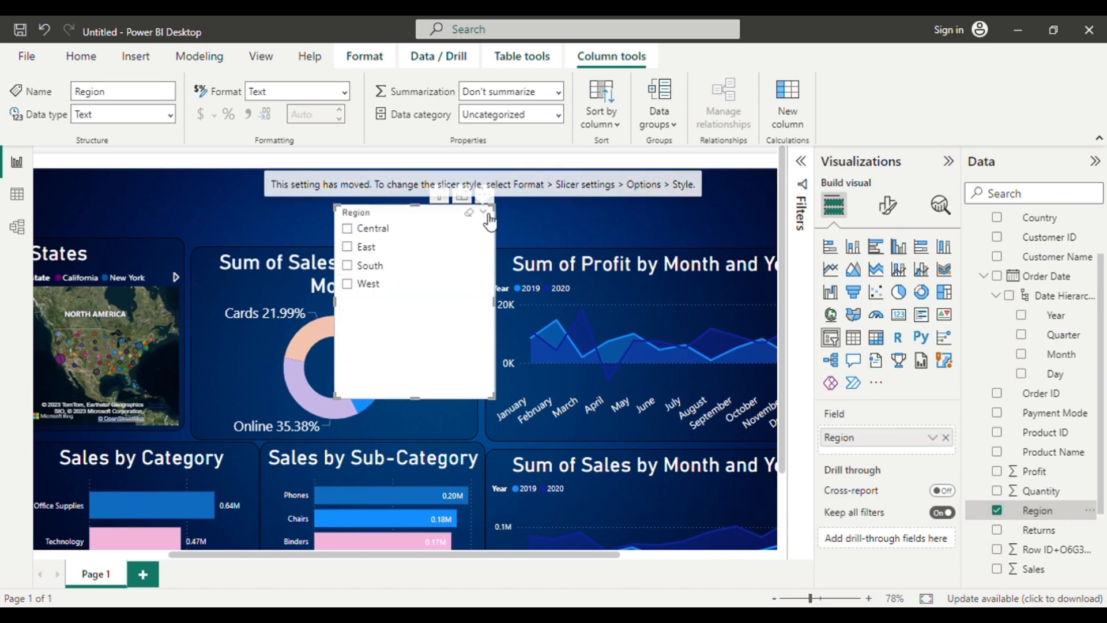
Set the Region slicer's style to Tile and resize it into a single-row strip that fits all four regions above the charts.
click(888, 207)
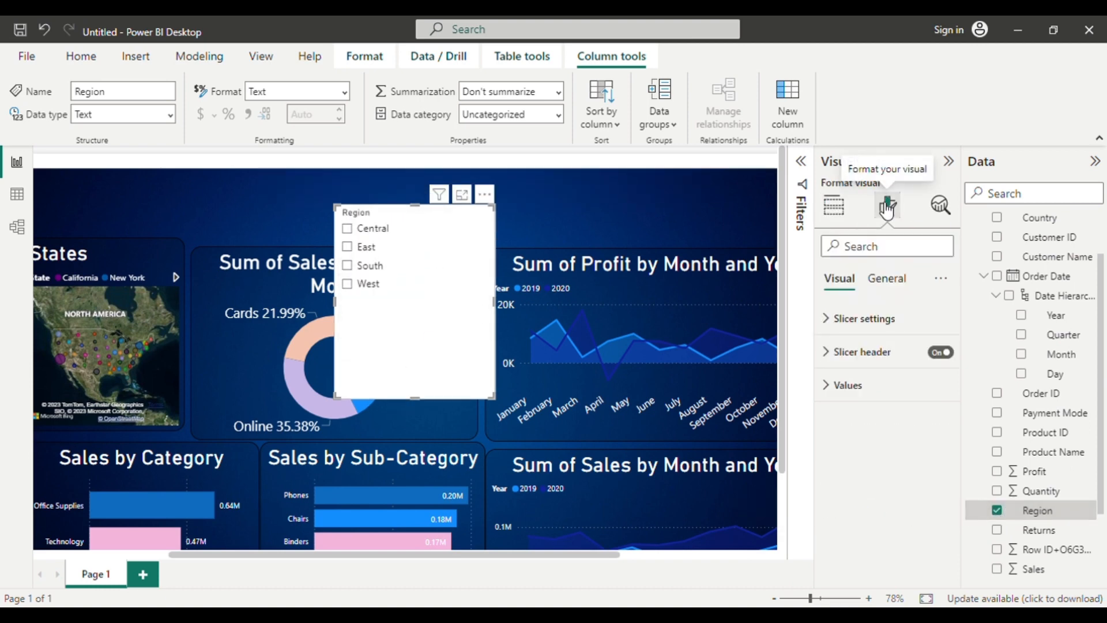
click(853, 319)
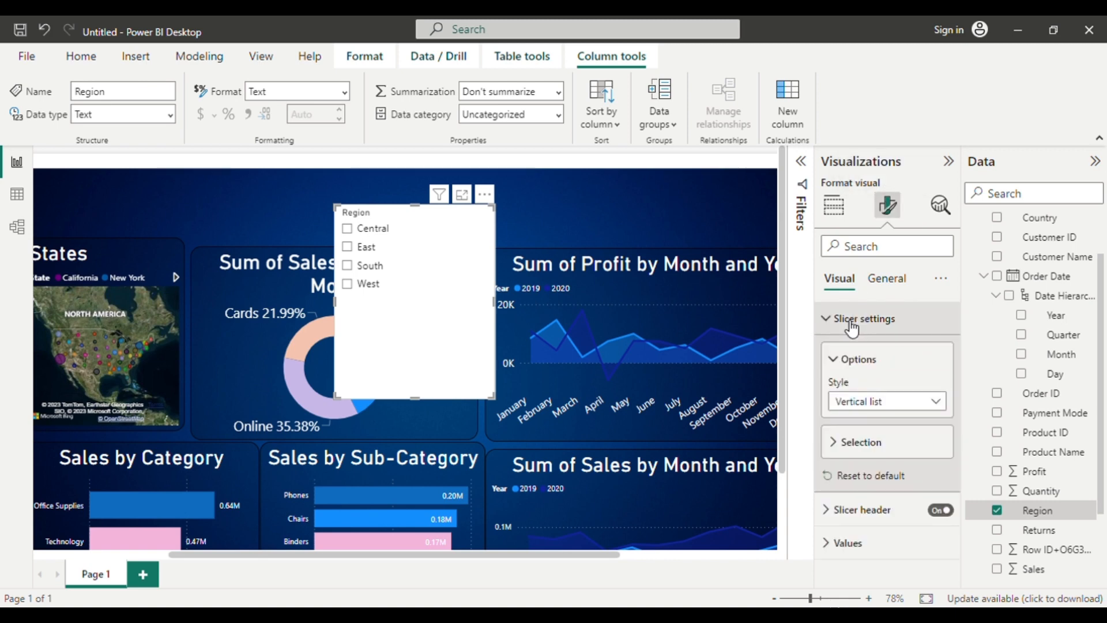
click(891, 405)
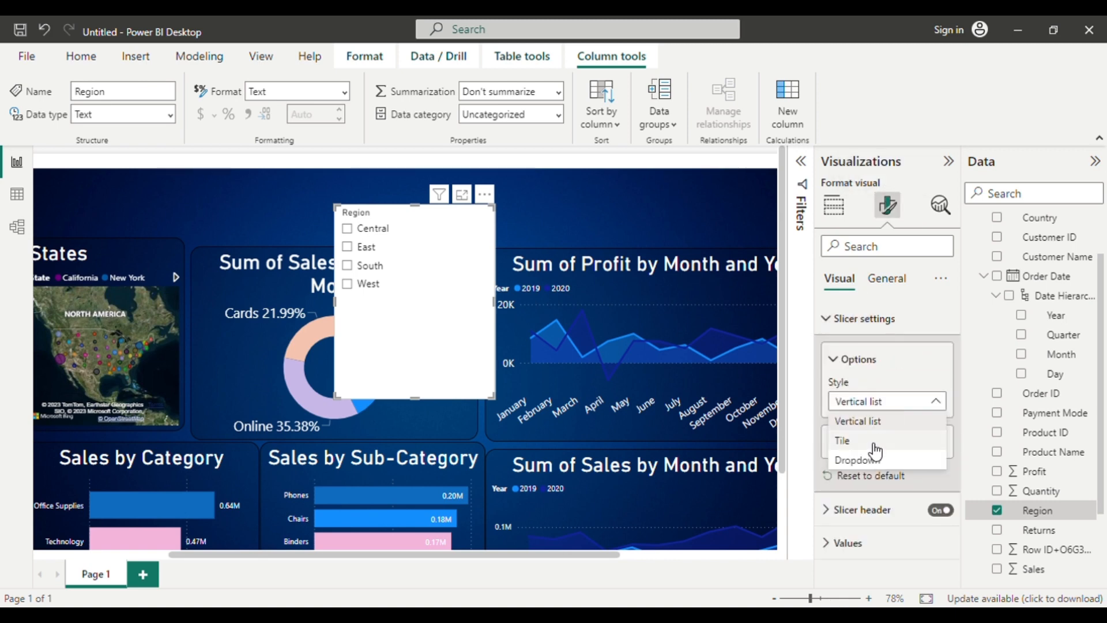
click(874, 444)
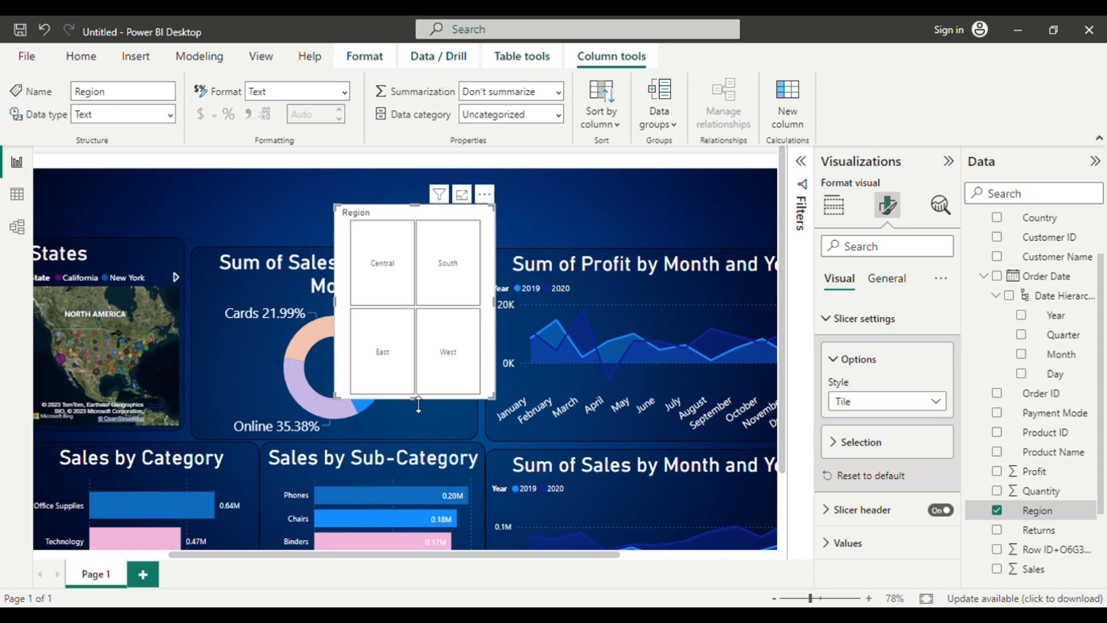
drag(419, 402, 445, 233)
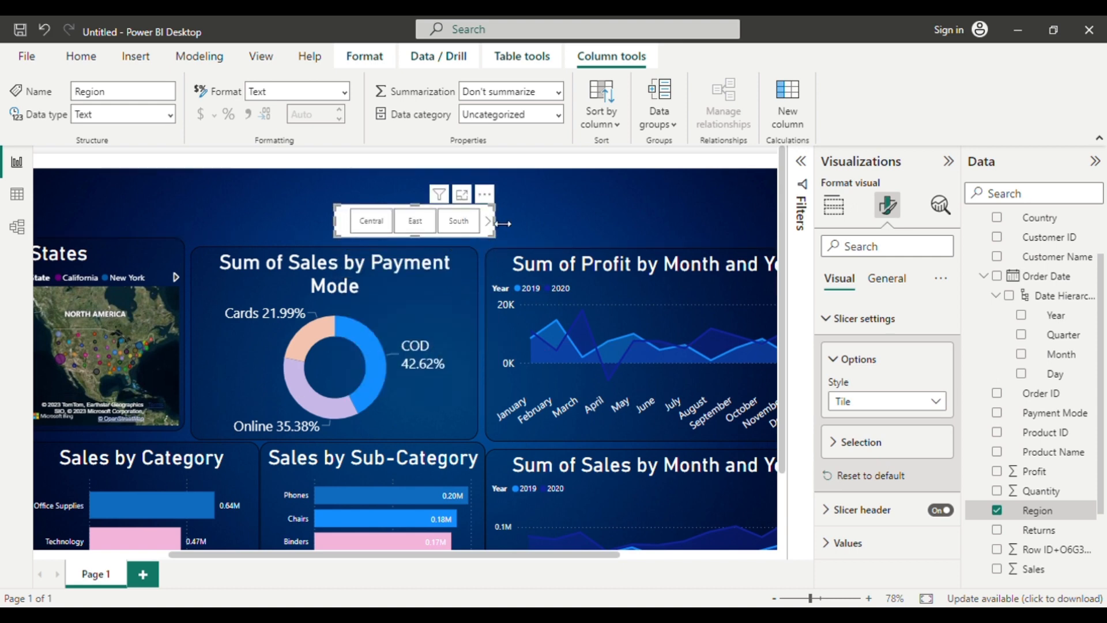
drag(502, 224, 607, 212)
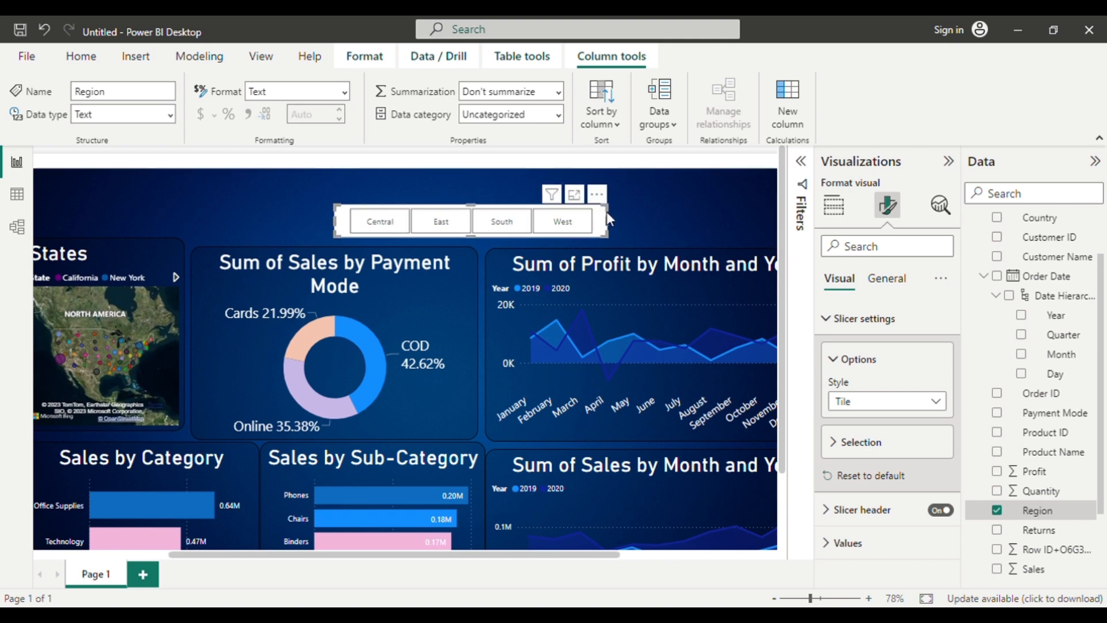
Copy the monthly profit chart's formatting onto the Region slicer with the Format painter, and extend the slicer upwards.
click(887, 279)
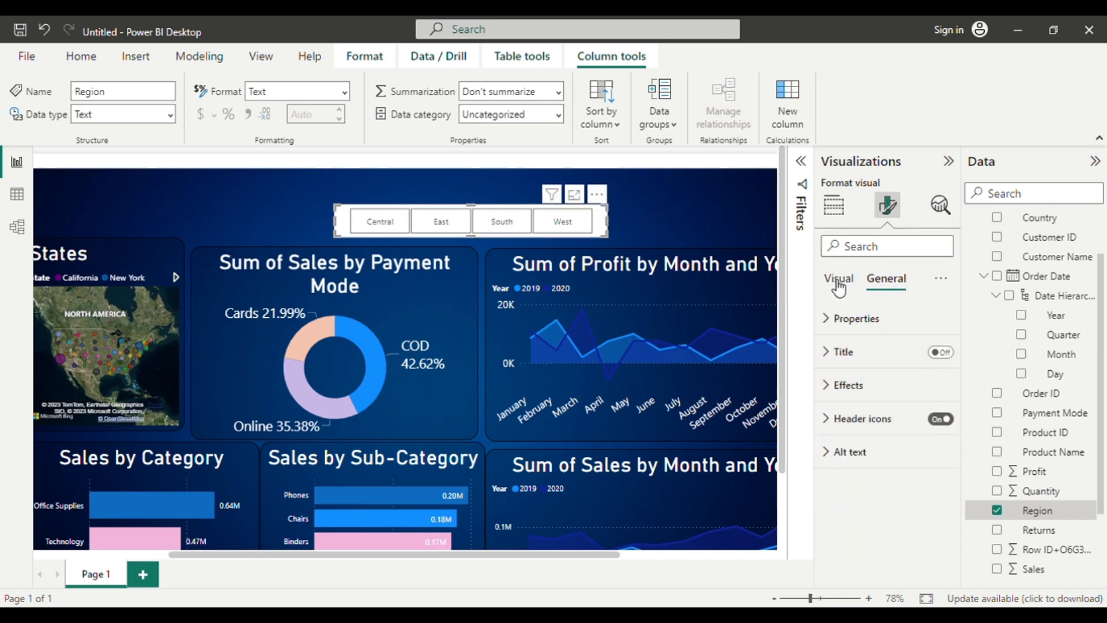
click(542, 378)
click(81, 121)
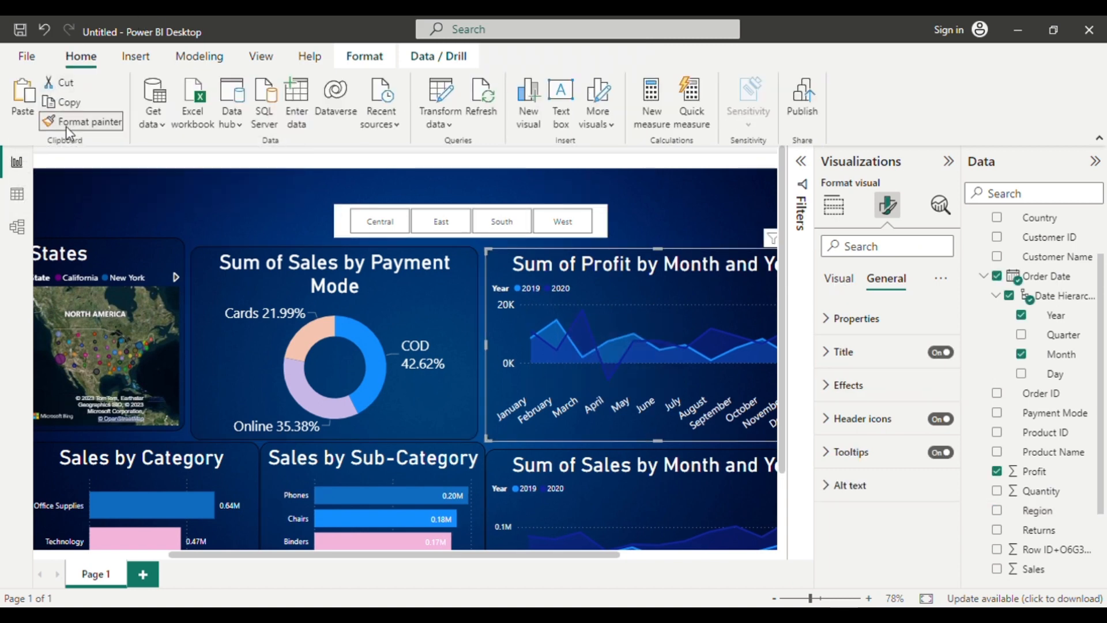
click(344, 222)
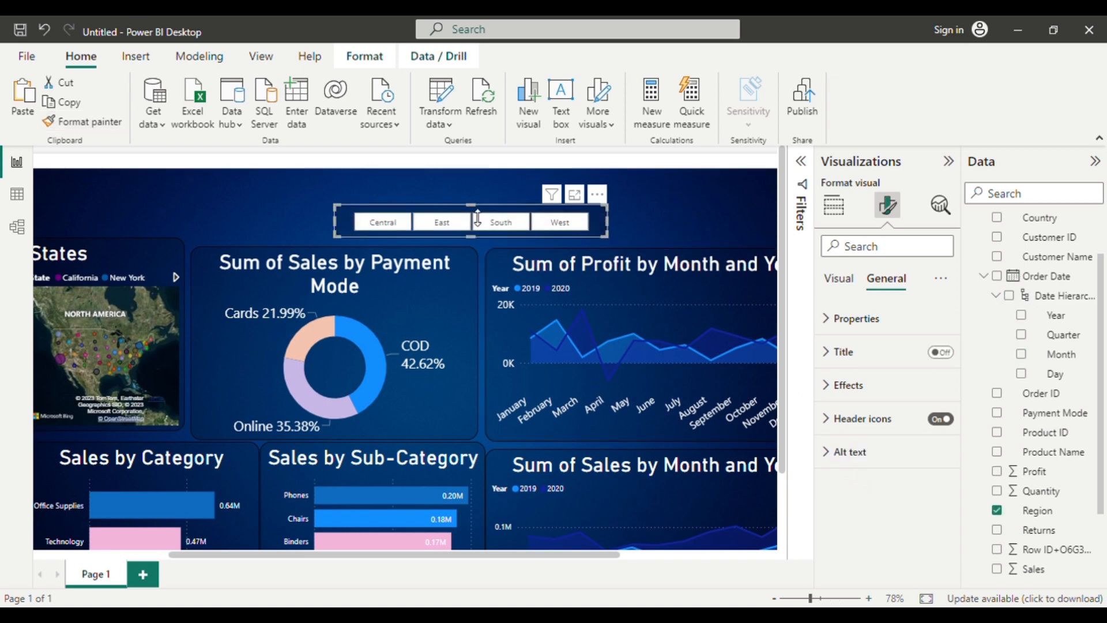
drag(484, 205, 484, 176)
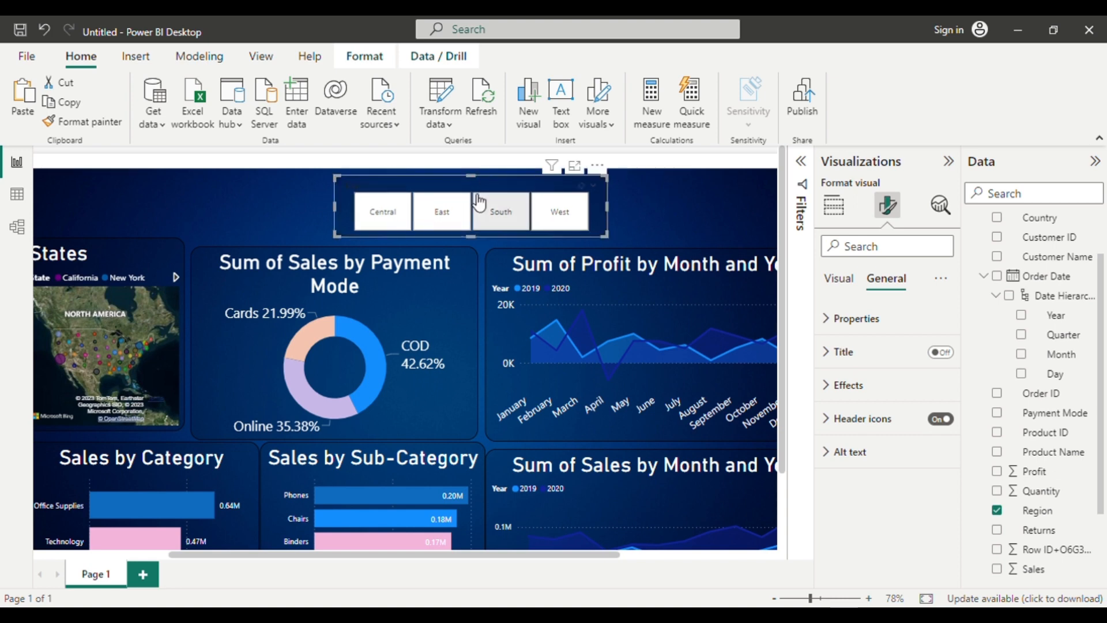
Move the Region slicer above the monthly profit chart, inside the right edge of the dark blue background.
drag(474, 217, 714, 203)
scroll(521, 285, right, 4)
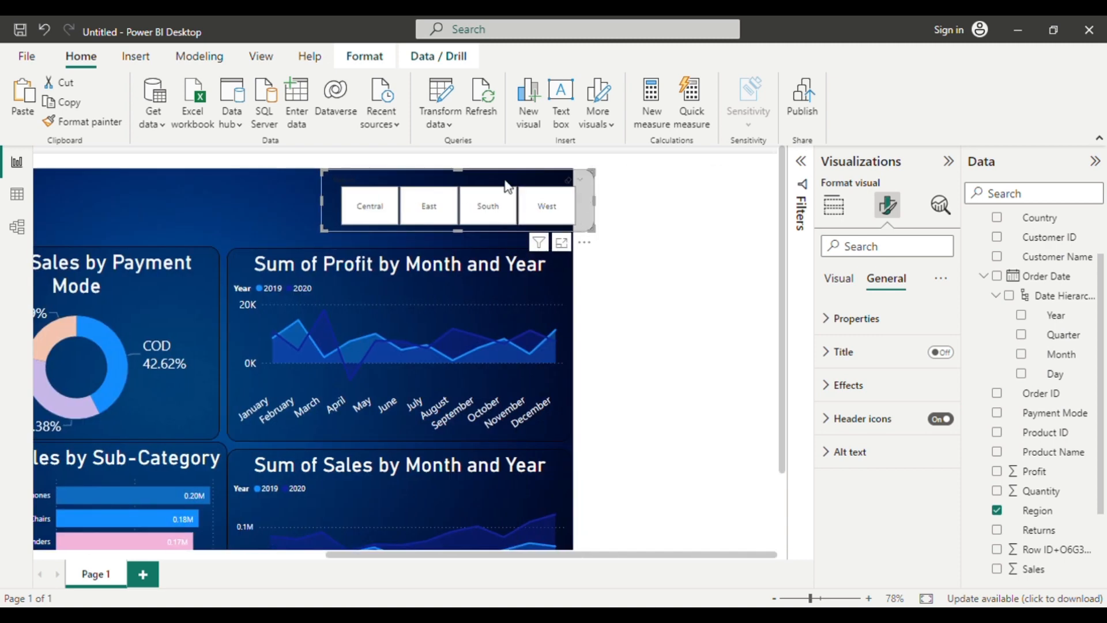
drag(508, 188, 483, 189)
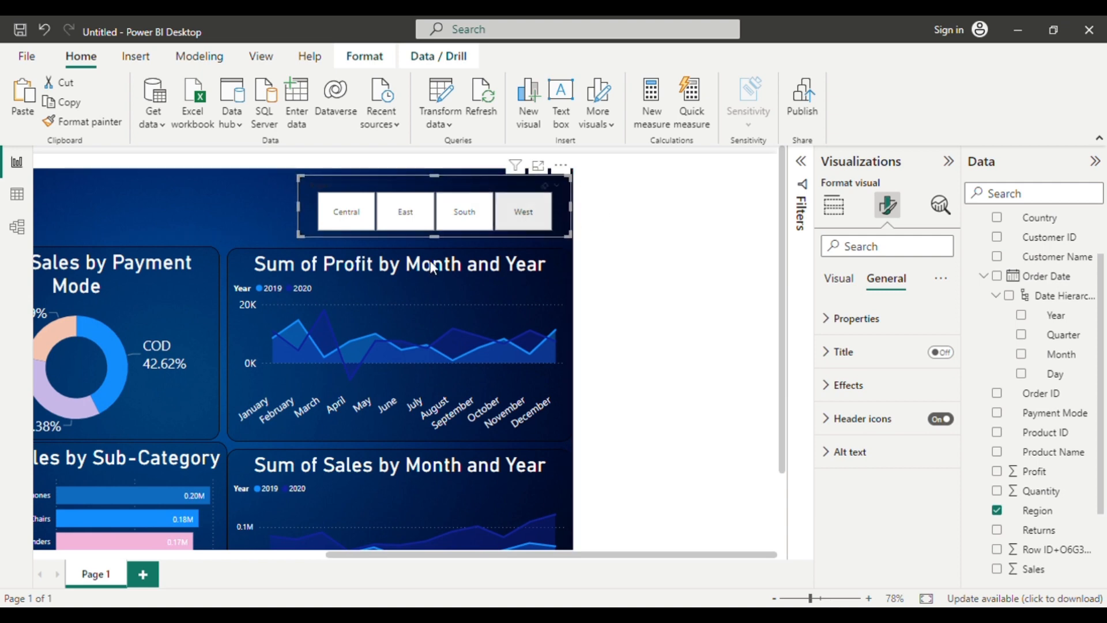
Set the background color of the Region slicer's values to #0d6abf (Theme color 1, 25% darker).
click(836, 285)
click(852, 396)
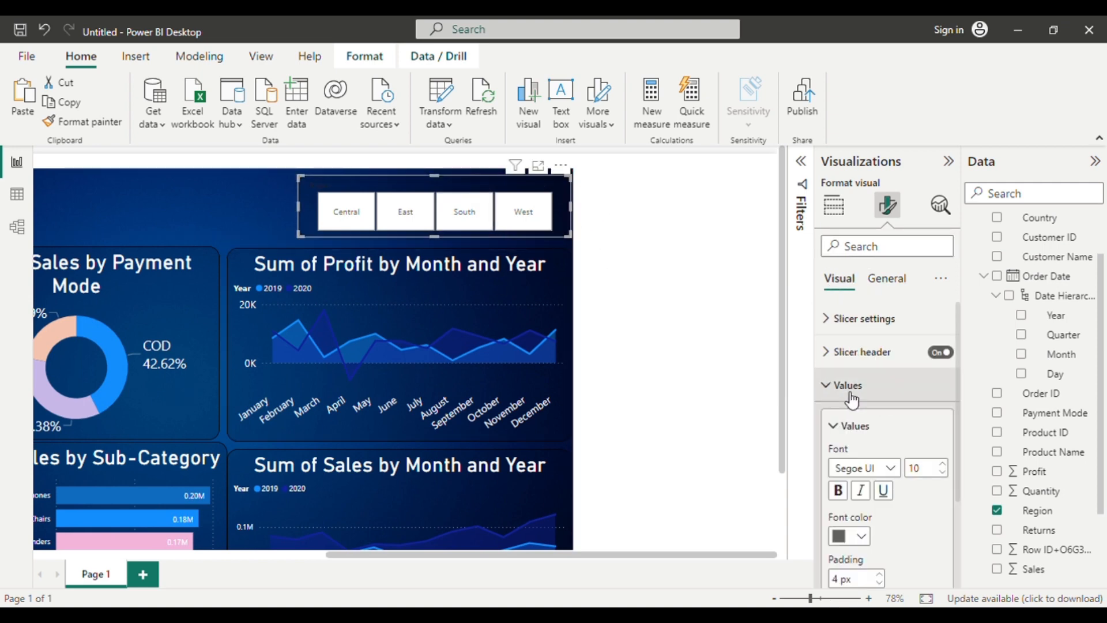
scroll(901, 541, down, 2)
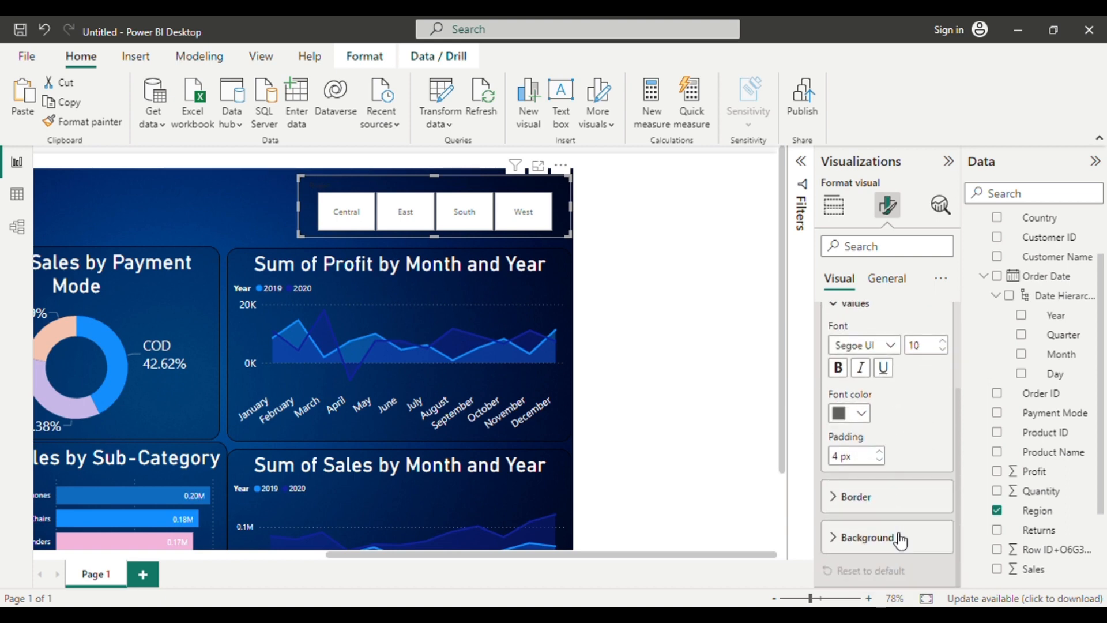
click(858, 541)
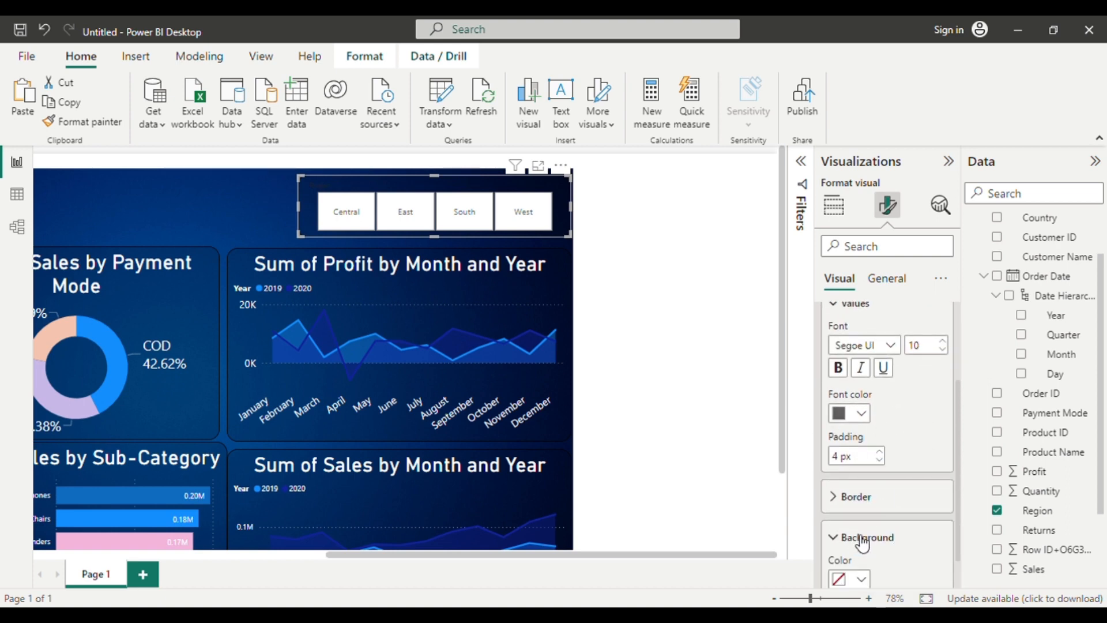
scroll(859, 542, down, 1)
click(861, 536)
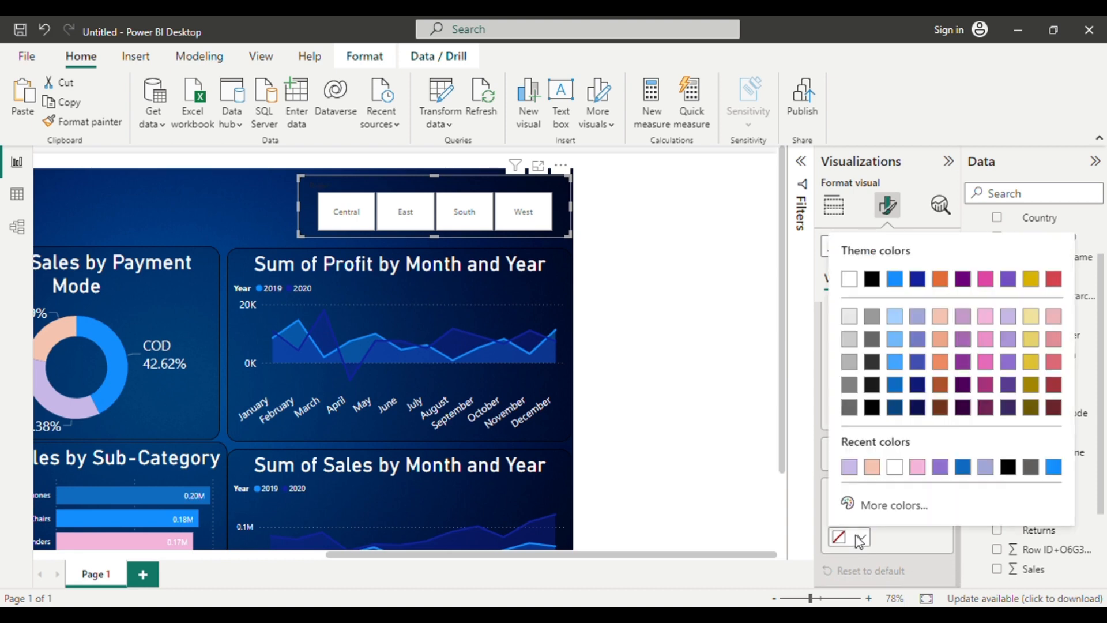
click(894, 382)
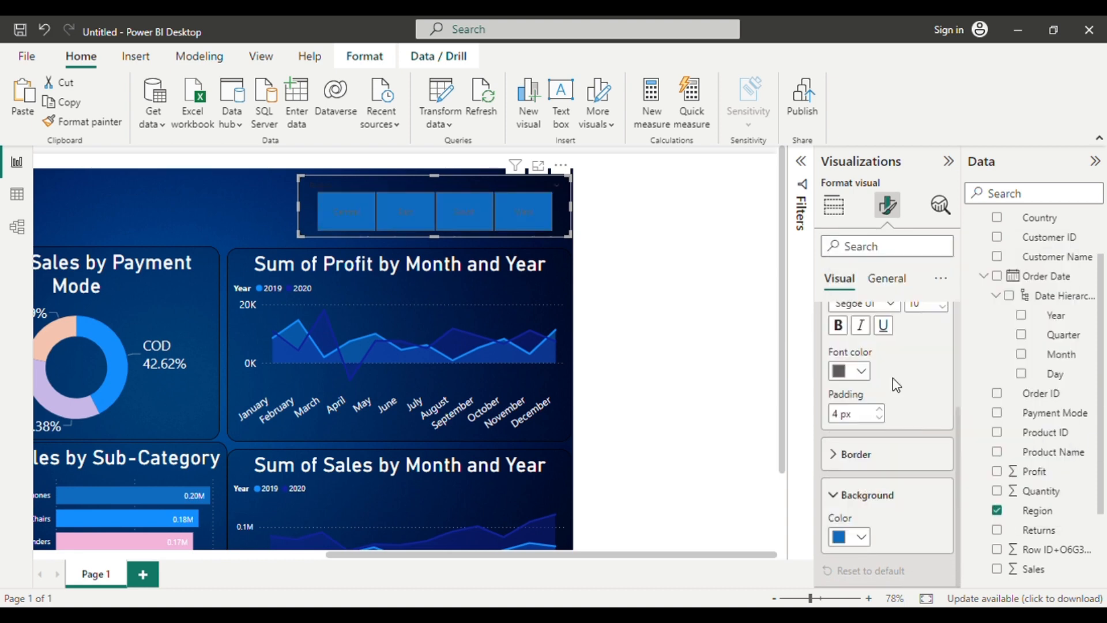
Format the Region slicer's values as white (#FFFFFF) bold text with font size 16.
click(861, 371)
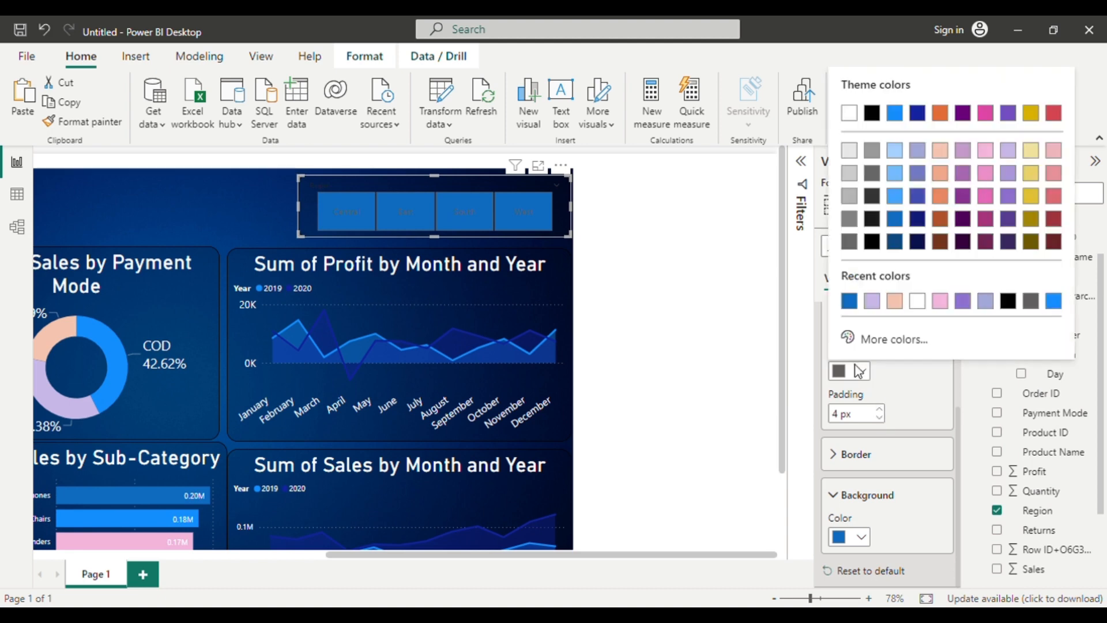
click(921, 304)
click(838, 326)
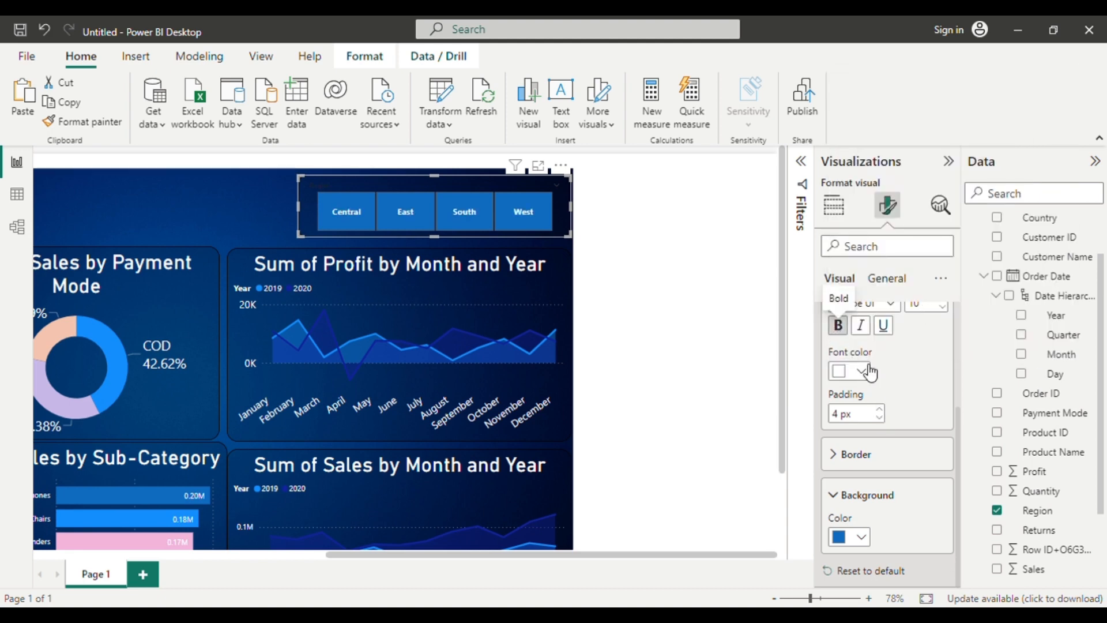
scroll(847, 346, up, 1)
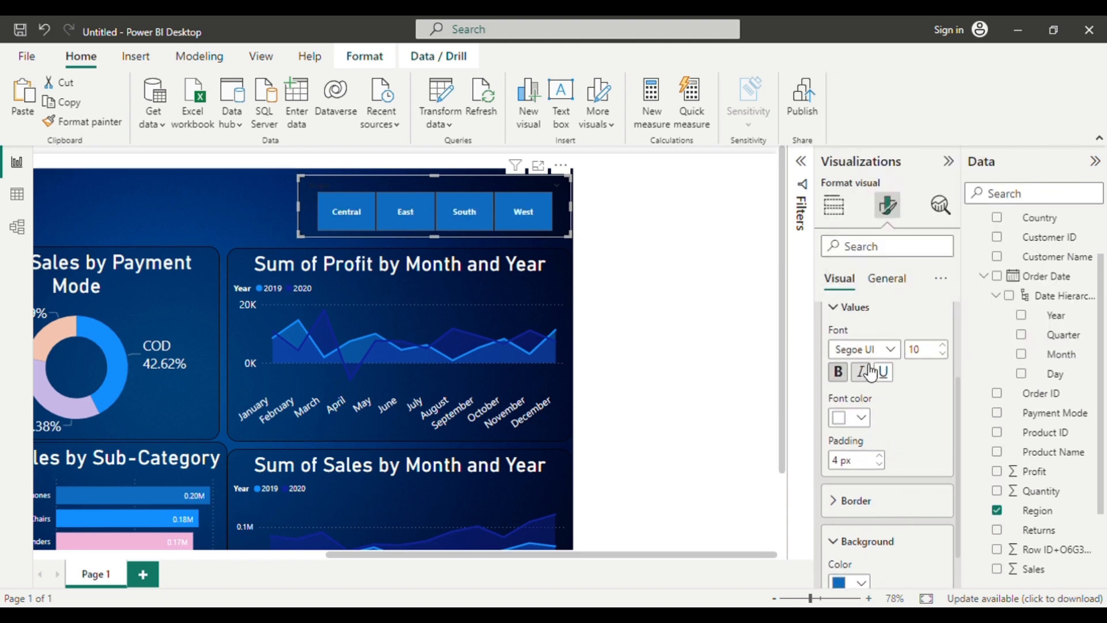
click(946, 345)
click(945, 345)
click(945, 345)
click(945, 346)
click(946, 345)
click(946, 346)
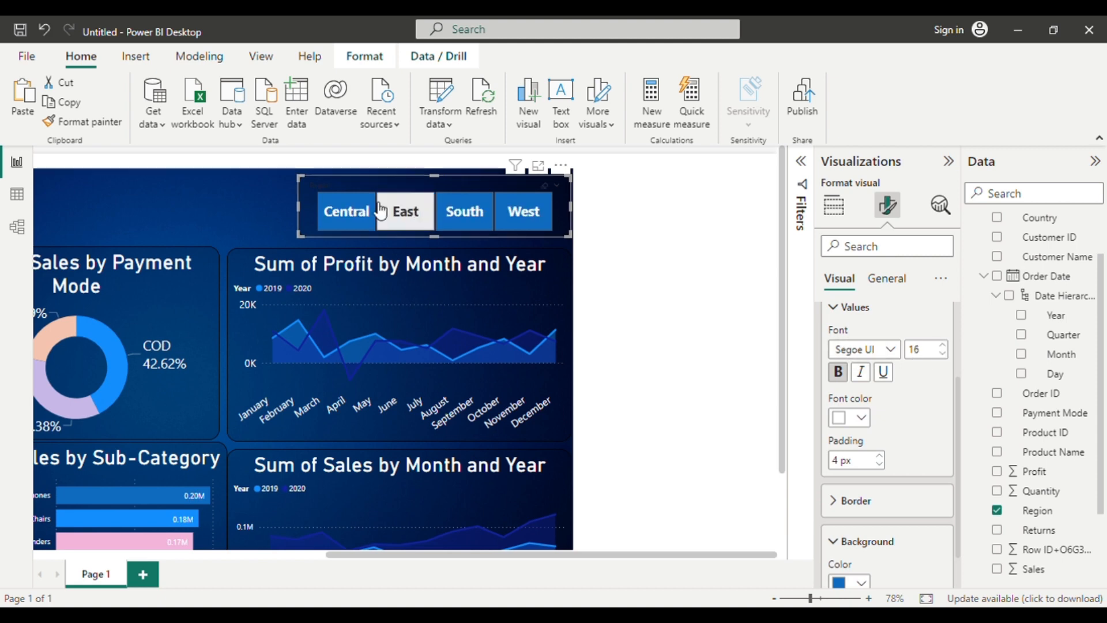
Add a Card visual showing the sum of Sales and place it on the dark blue background, over the donut chart.
click(247, 199)
scroll(247, 198, down, 5)
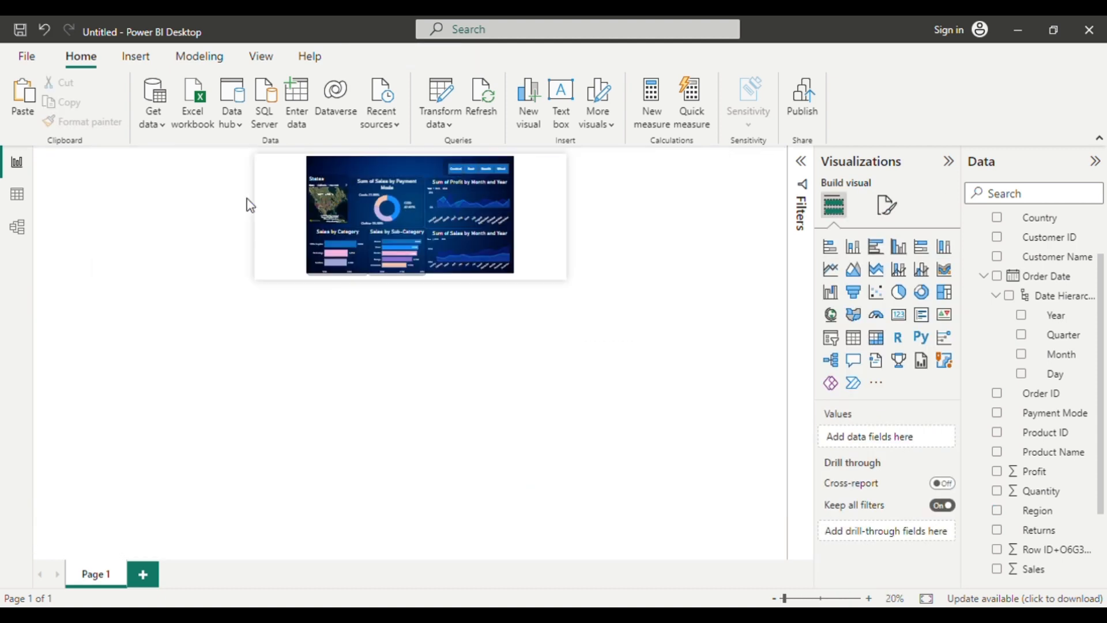
scroll(247, 200, up, 4)
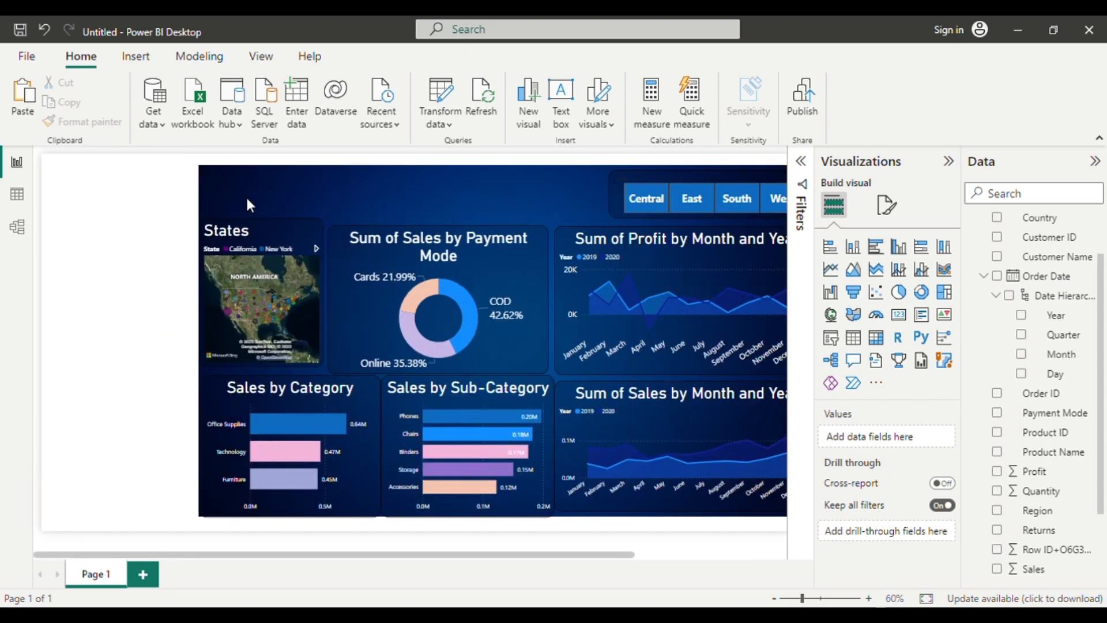
scroll(221, 207, right, 3)
scroll(222, 206, left, 2)
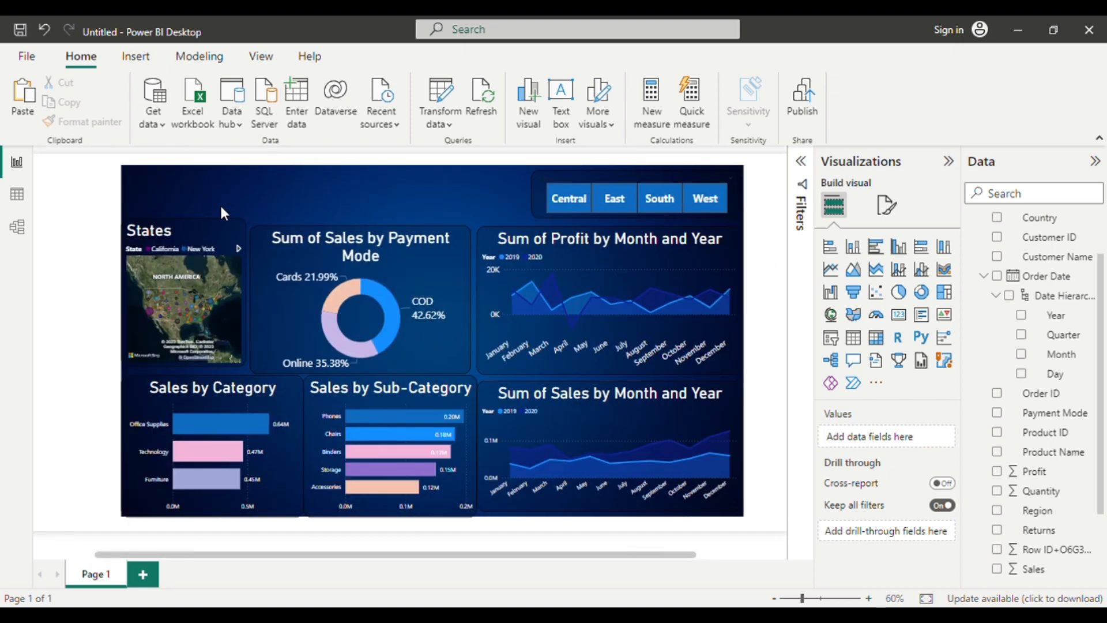
click(905, 326)
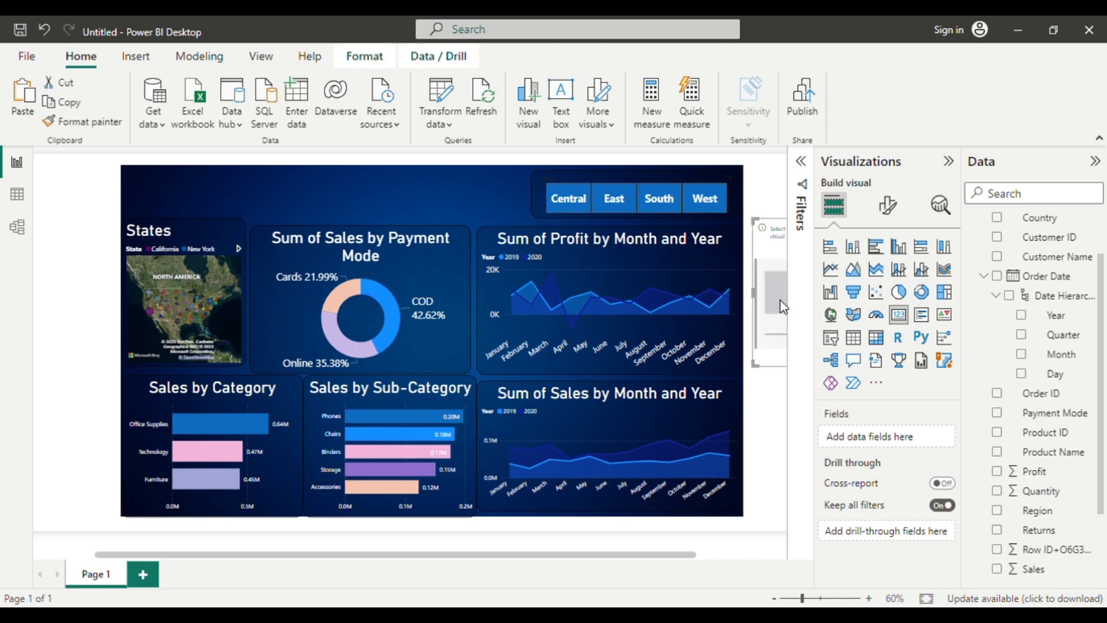
drag(776, 301, 344, 272)
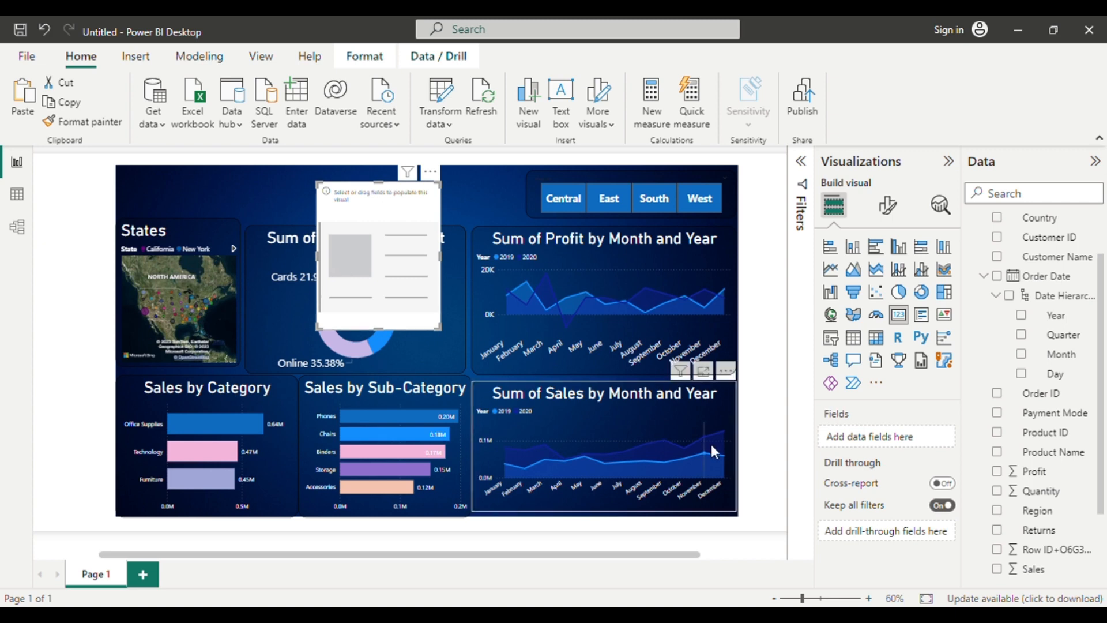
click(997, 569)
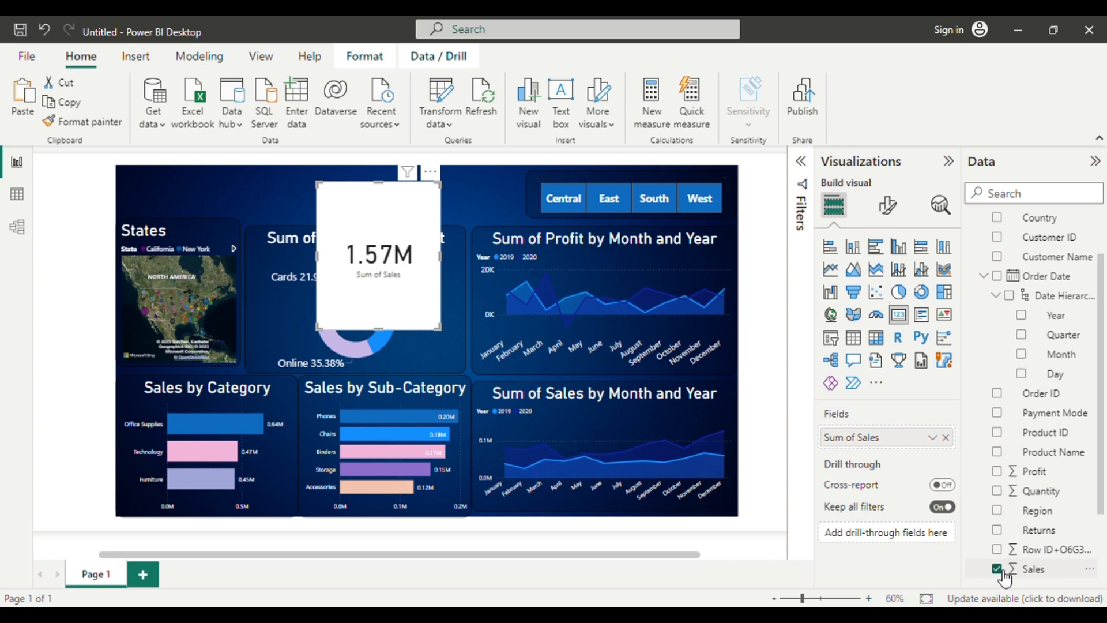
Copy the monthly profit chart's formatting onto the Sales card with the Format painter, and reduce the card's height to fit above the donut chart.
click(595, 326)
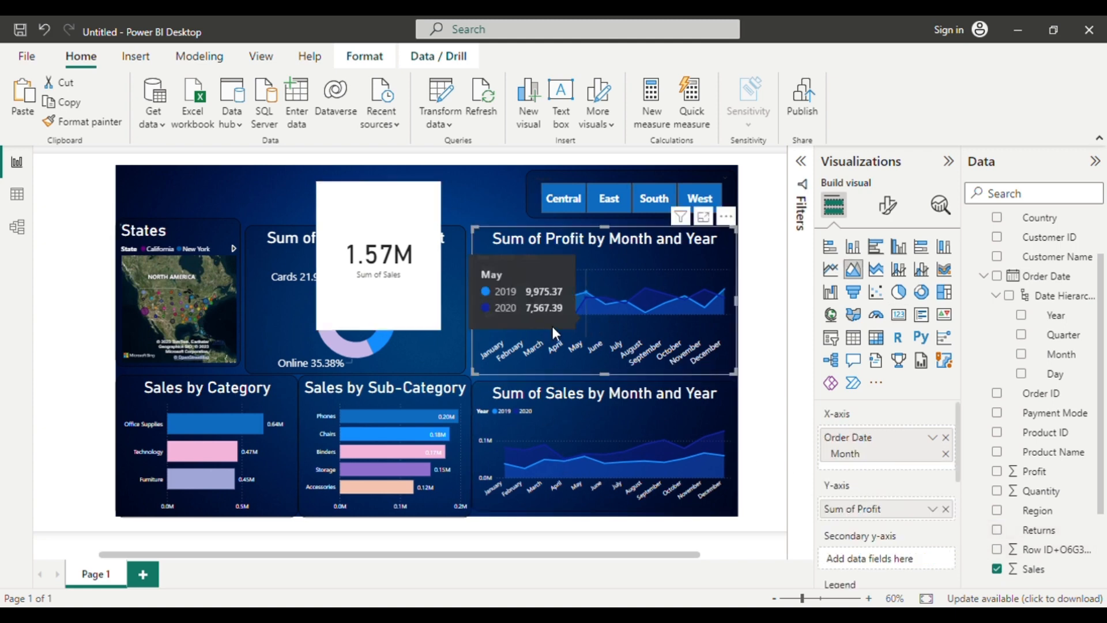
click(103, 126)
click(370, 216)
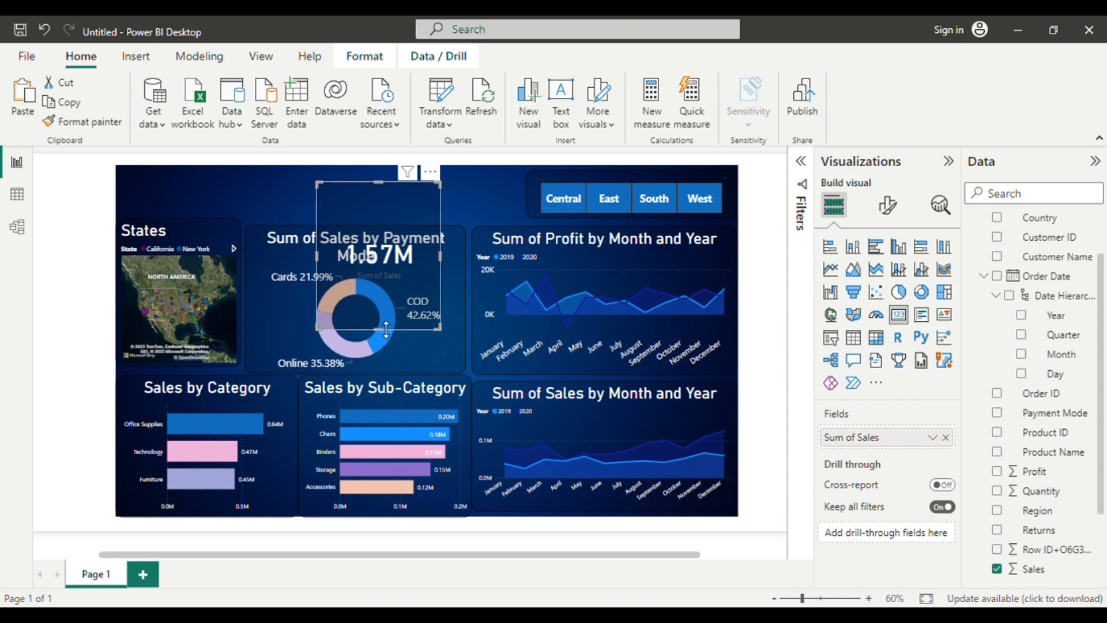
drag(386, 328, 380, 216)
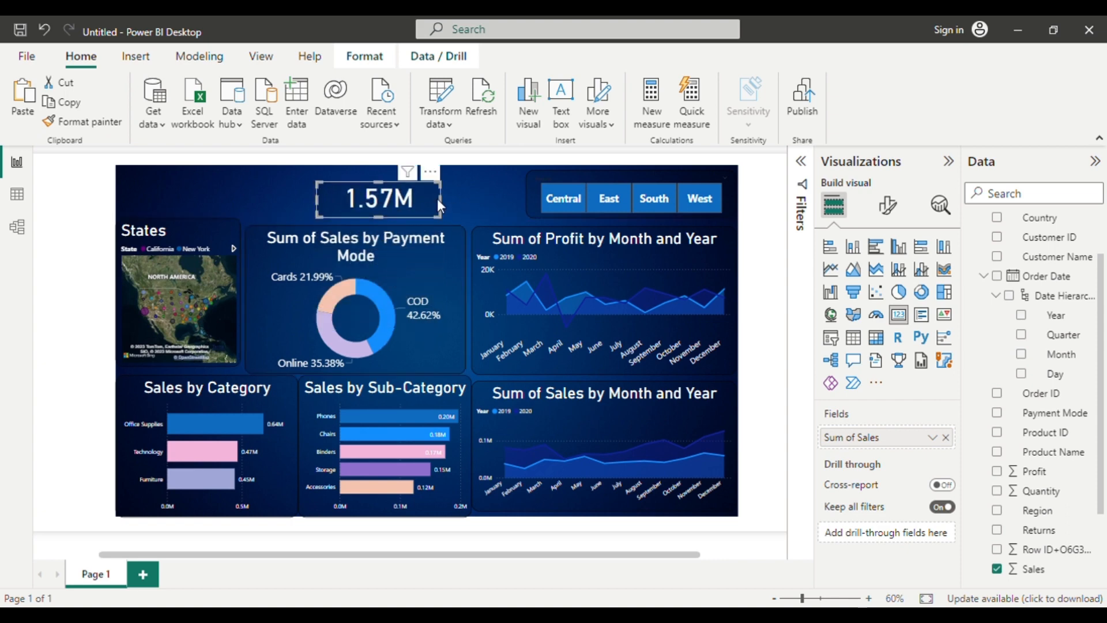
Set the font size of the Sales card's callout value to 29.
click(889, 219)
click(853, 318)
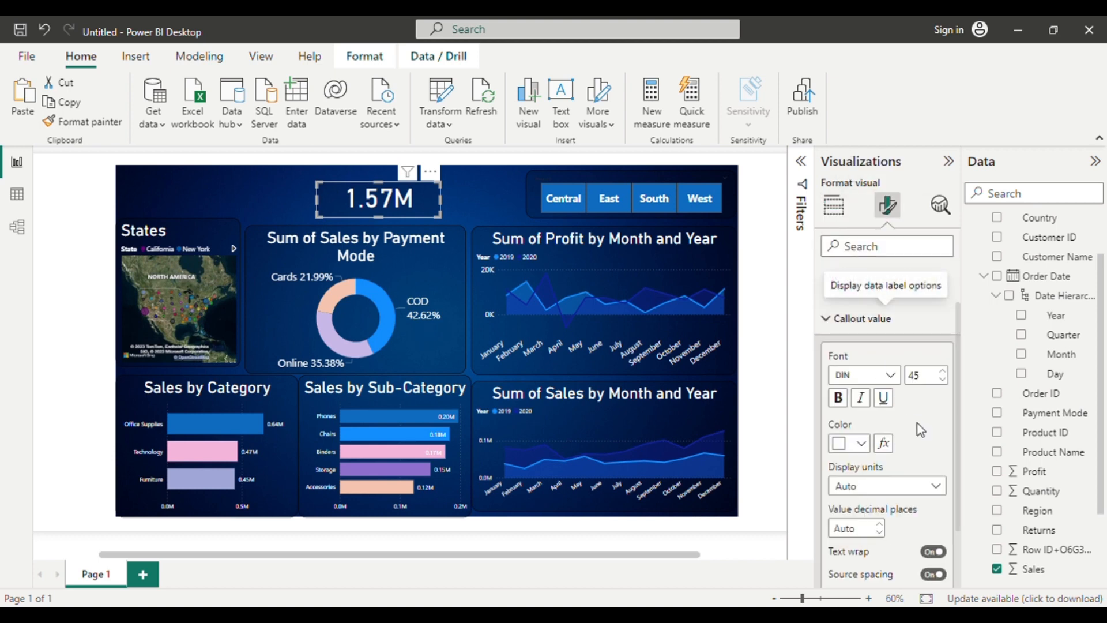
click(942, 379)
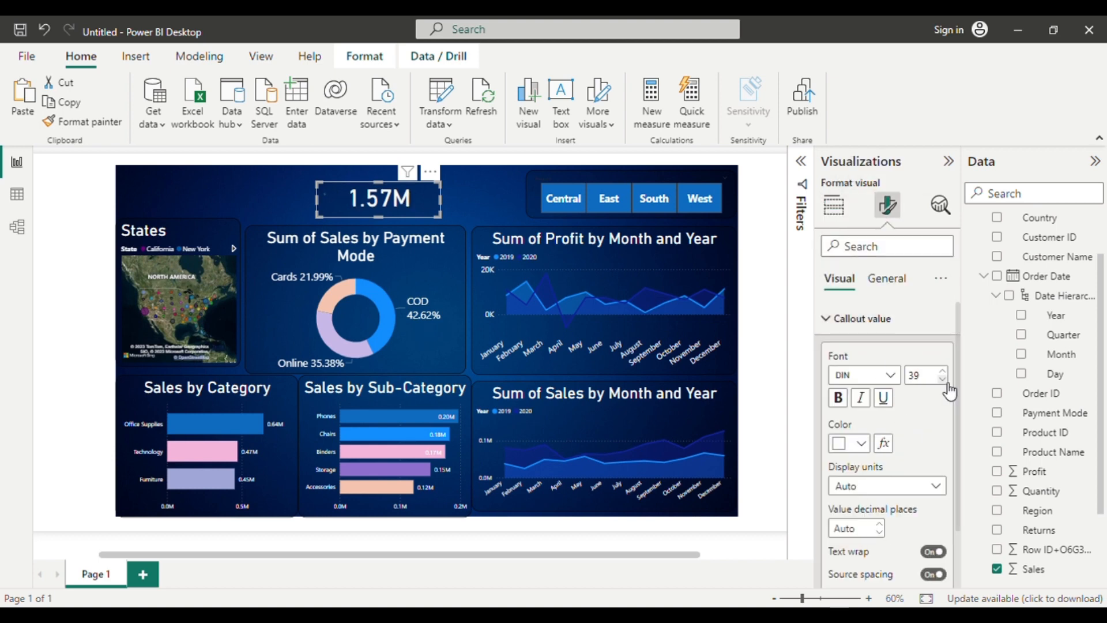
click(945, 382)
click(946, 381)
click(945, 381)
click(945, 382)
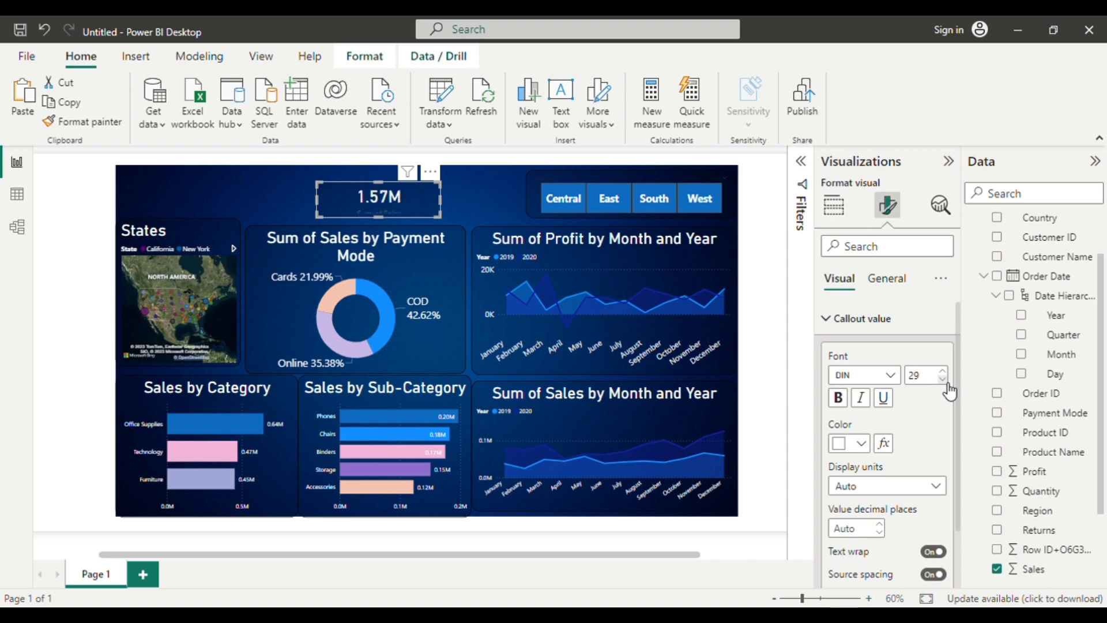
Try Thousands as the display units of the Sales card's callout value, and restore the units to Auto.
scroll(875, 474, down, 2)
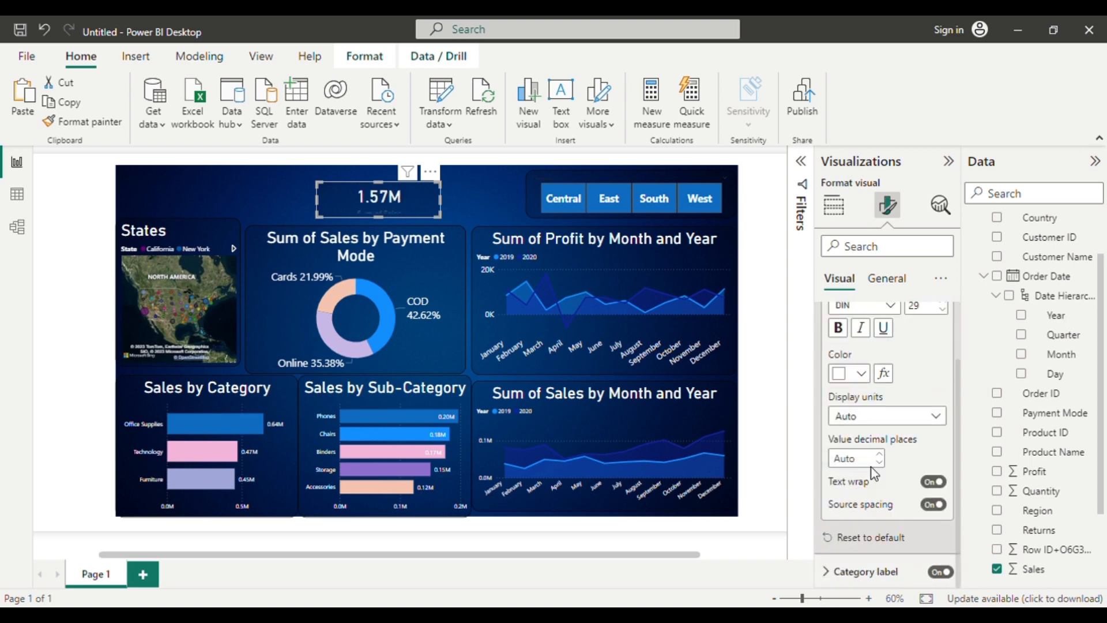
click(936, 417)
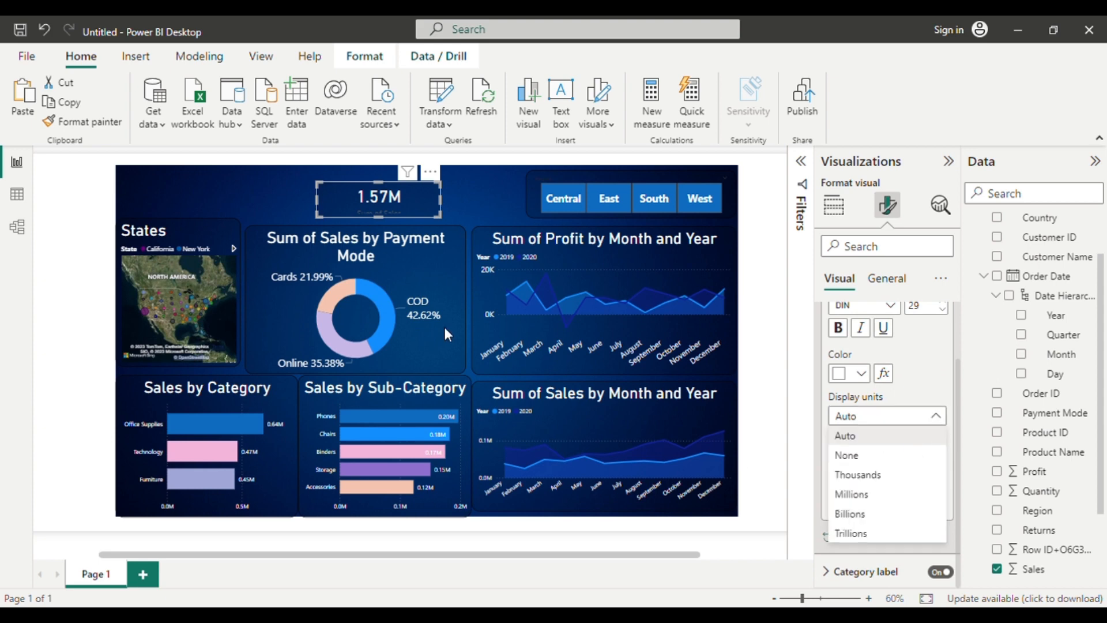
click(857, 480)
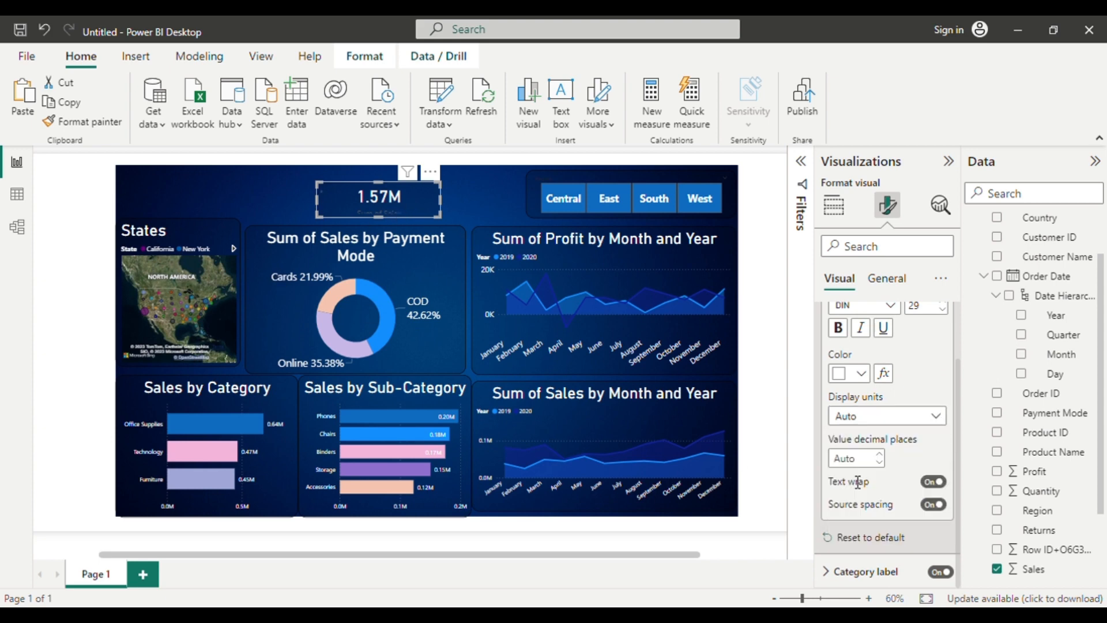
click(937, 418)
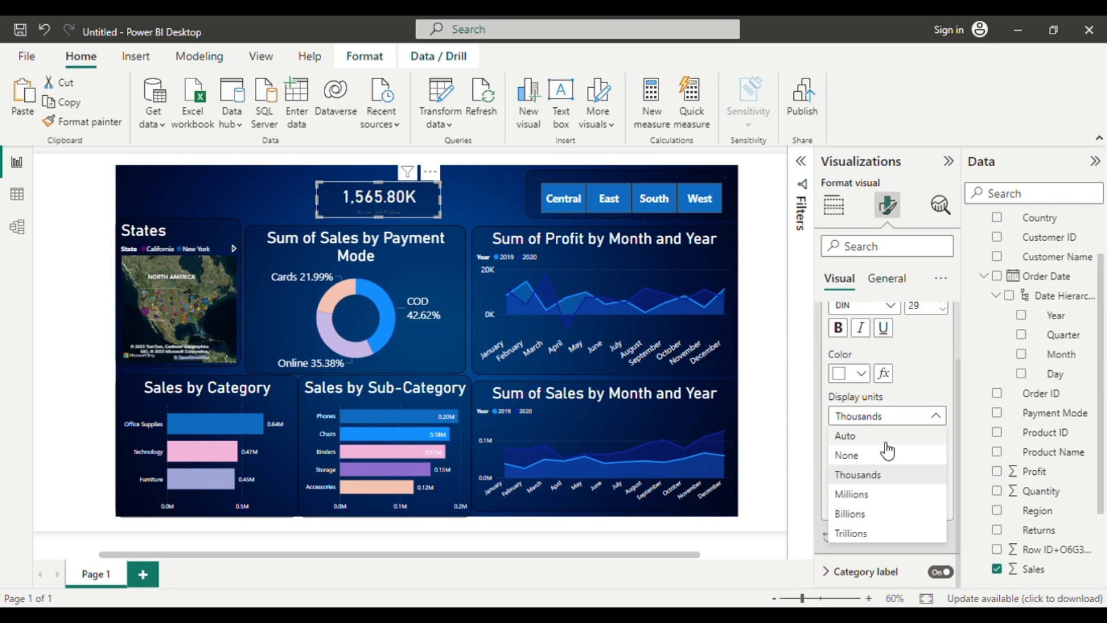
click(867, 439)
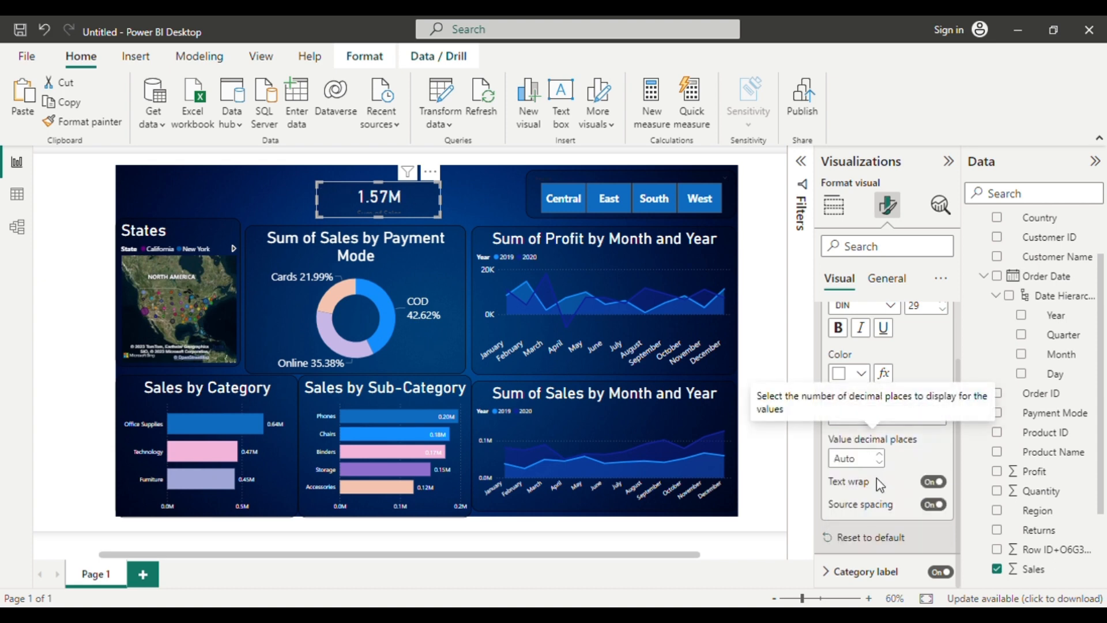
Turn off the Sales card's category label and turn on its title with the text "Sales".
click(943, 572)
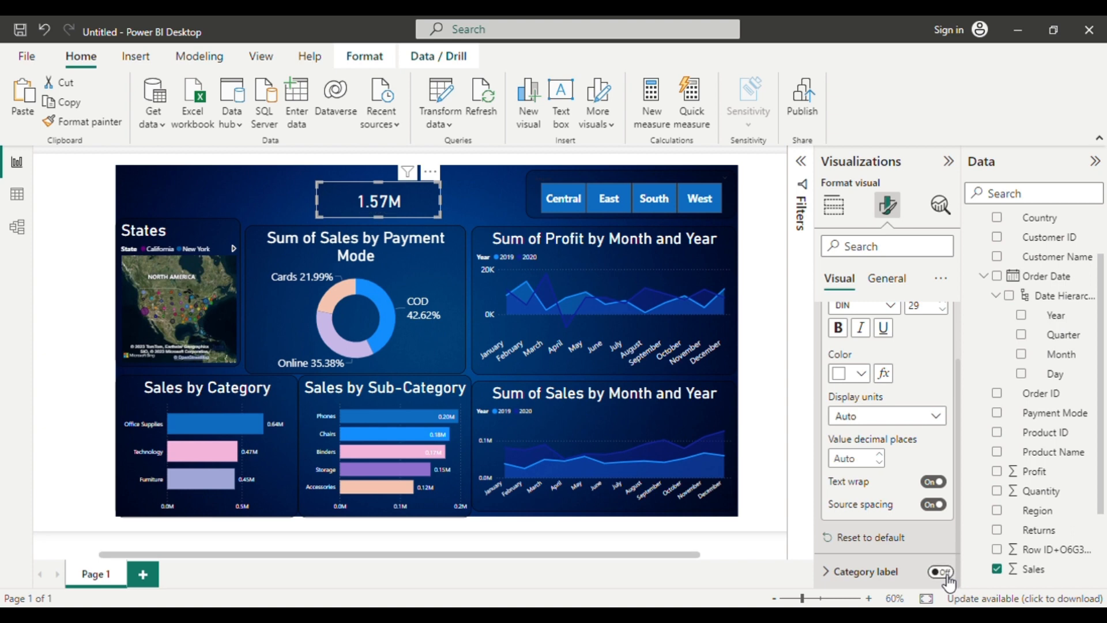
click(886, 280)
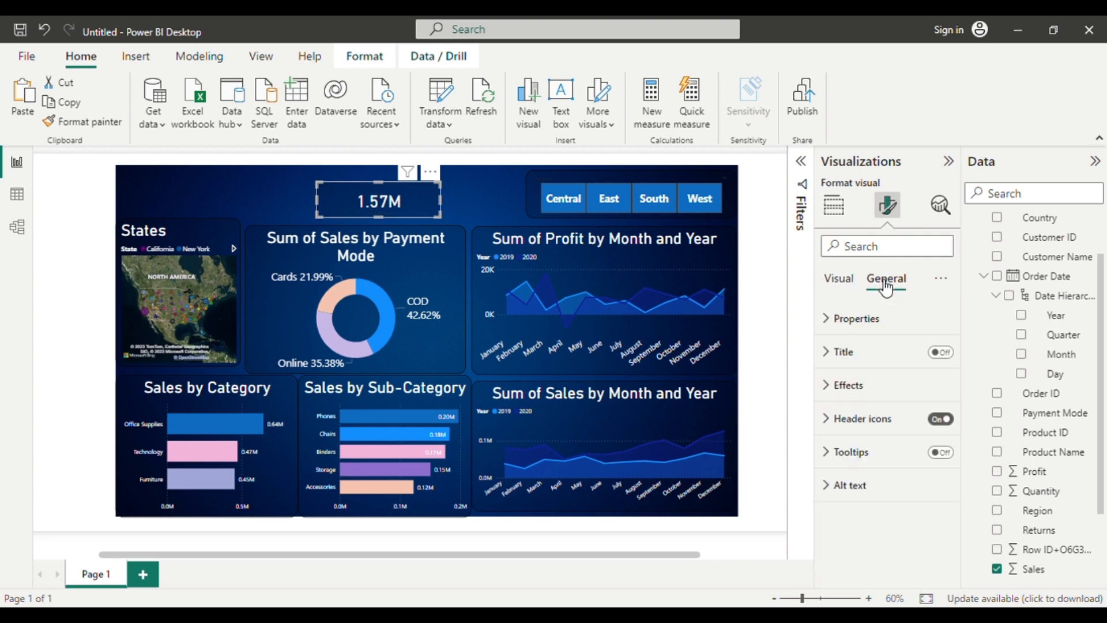
click(835, 359)
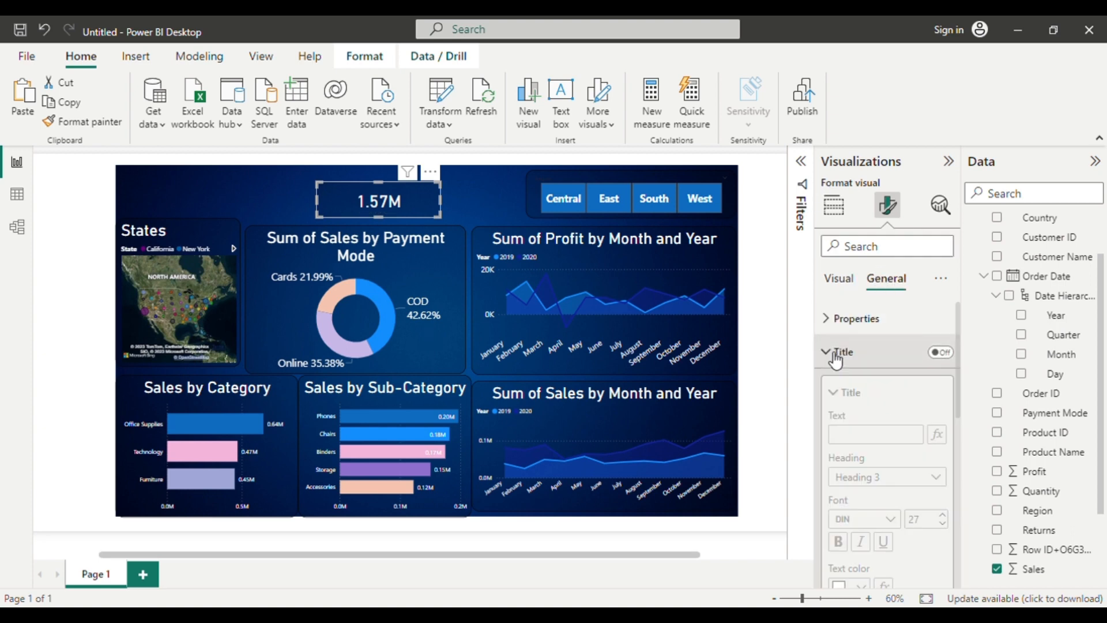
click(945, 356)
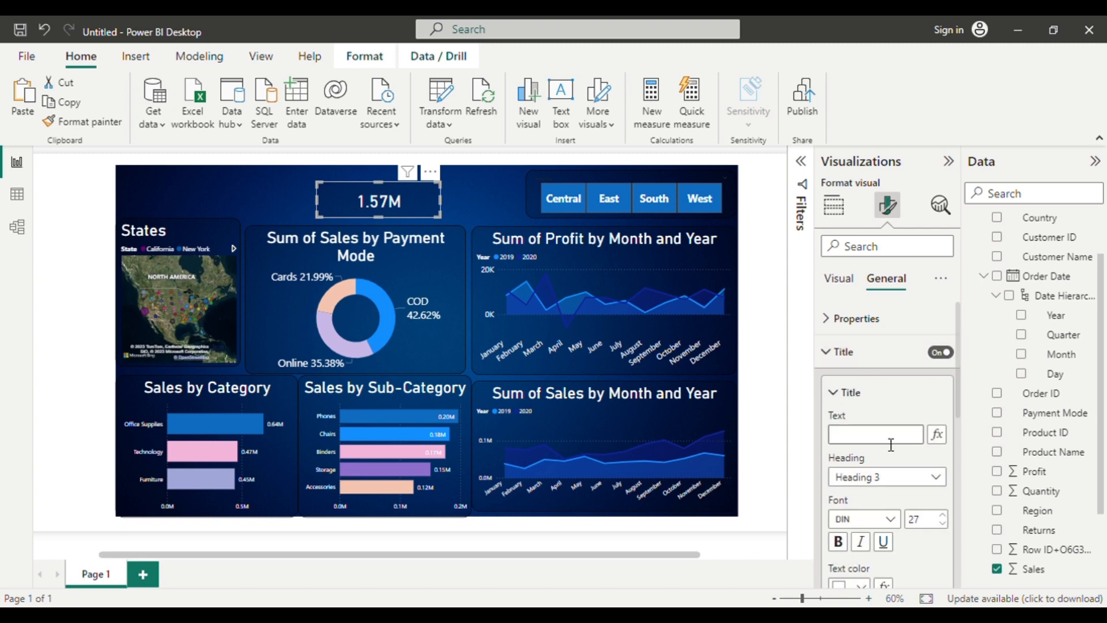
click(892, 444)
text(Sales)
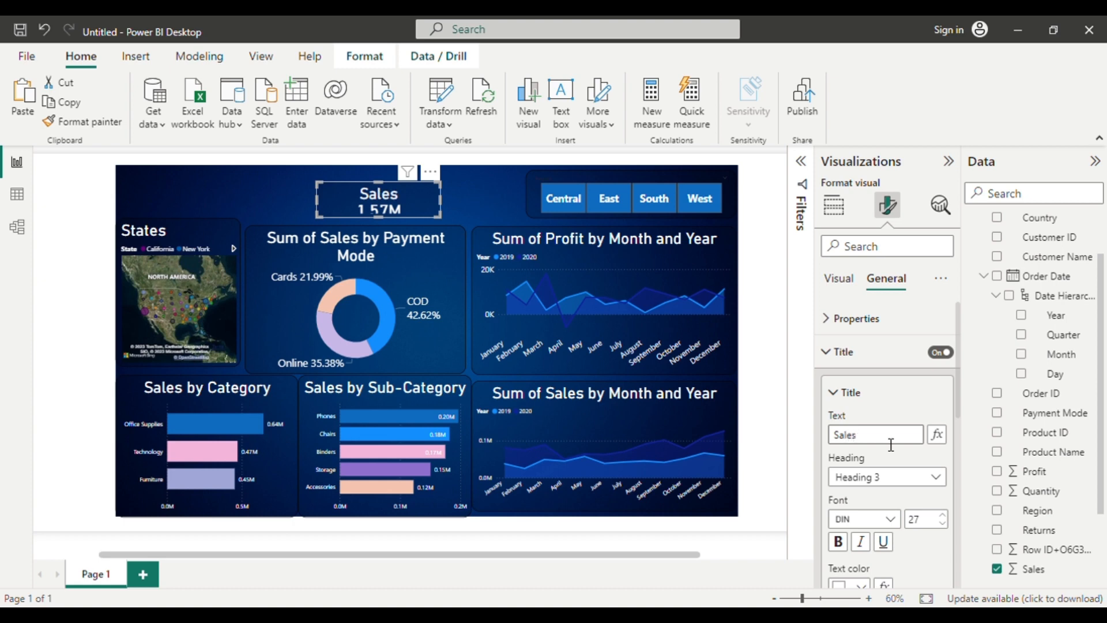
Set the Sales card's title font size to 21, and narrow the card and place it directly left of the Region slicer.
click(945, 523)
click(946, 524)
click(945, 524)
click(945, 524)
click(945, 524)
click(945, 524)
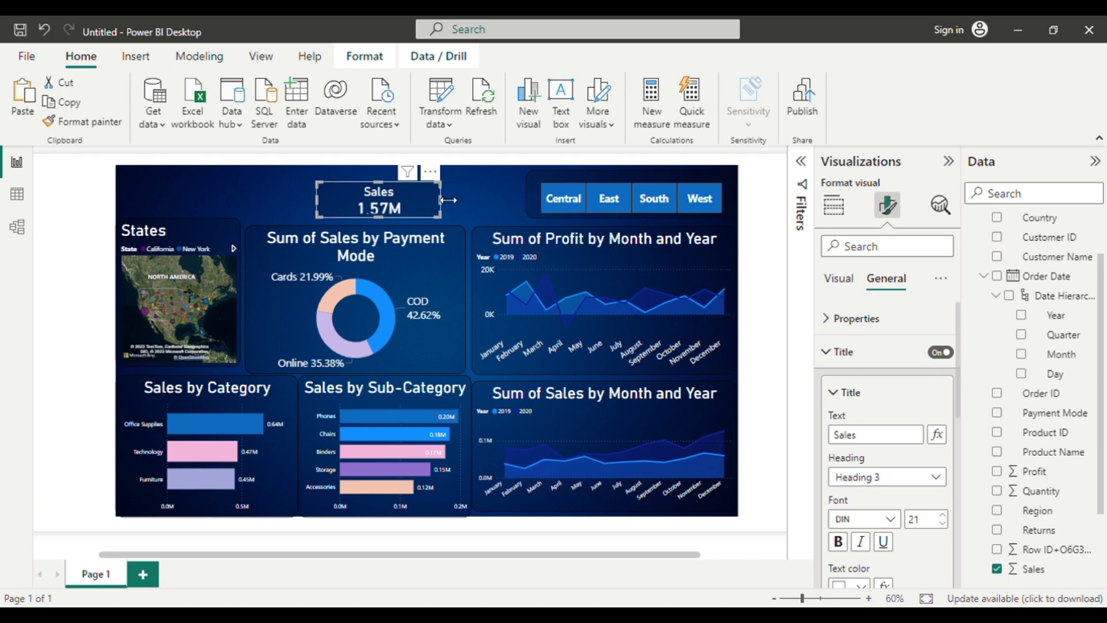
drag(448, 200, 483, 211)
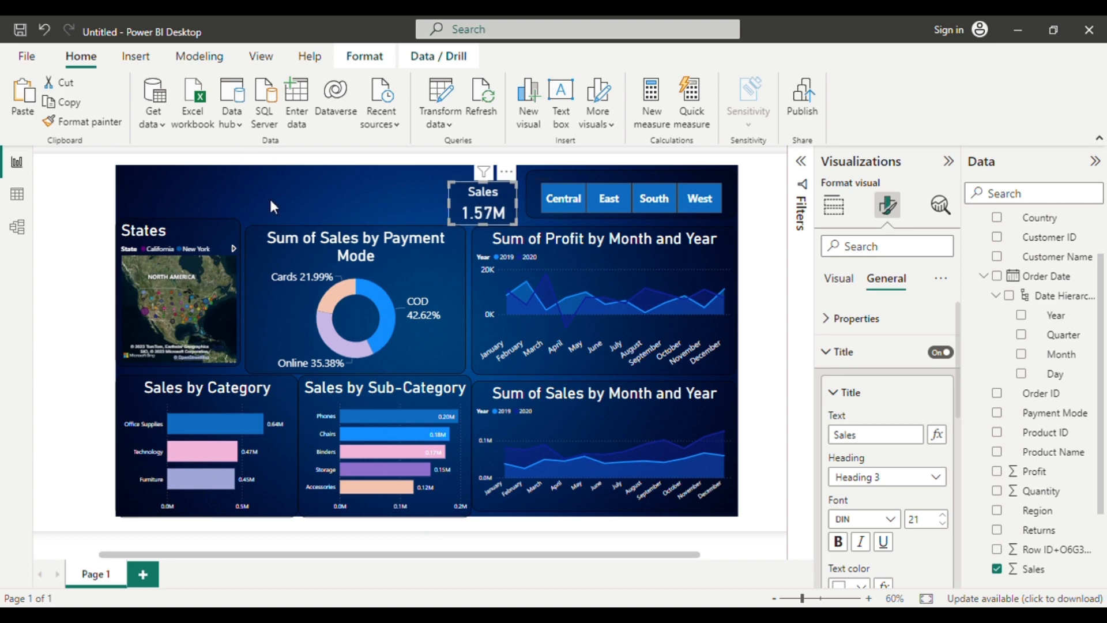
Duplicate the Sales card, place the copy directly left of the original, and shift the original slightly closer to the Region slicer.
click(271, 202)
click(472, 206)
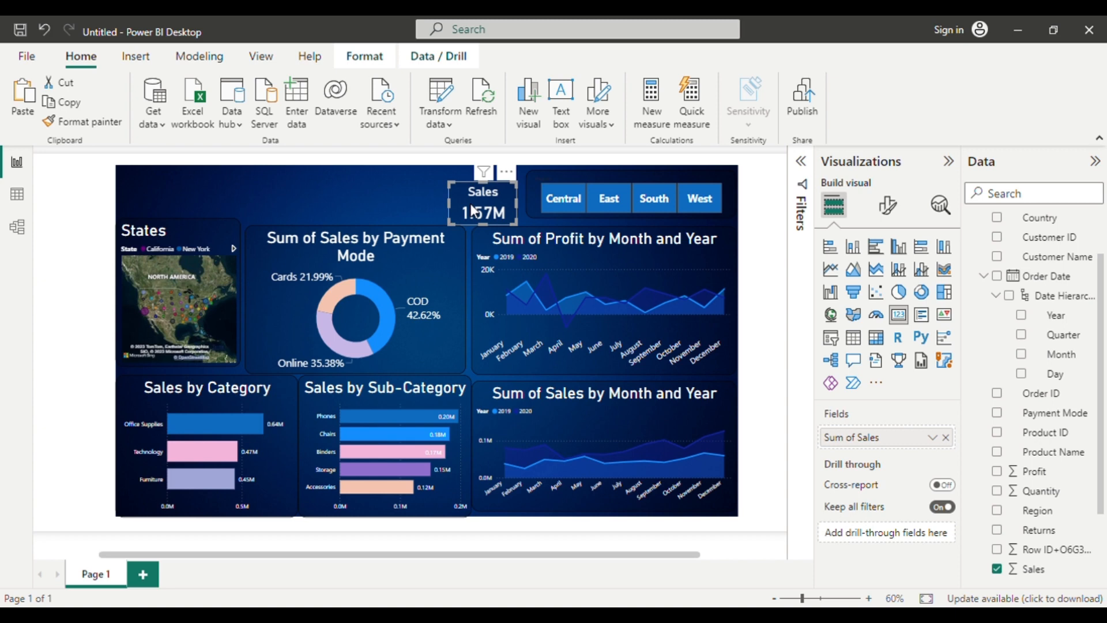
drag(471, 210, 403, 200)
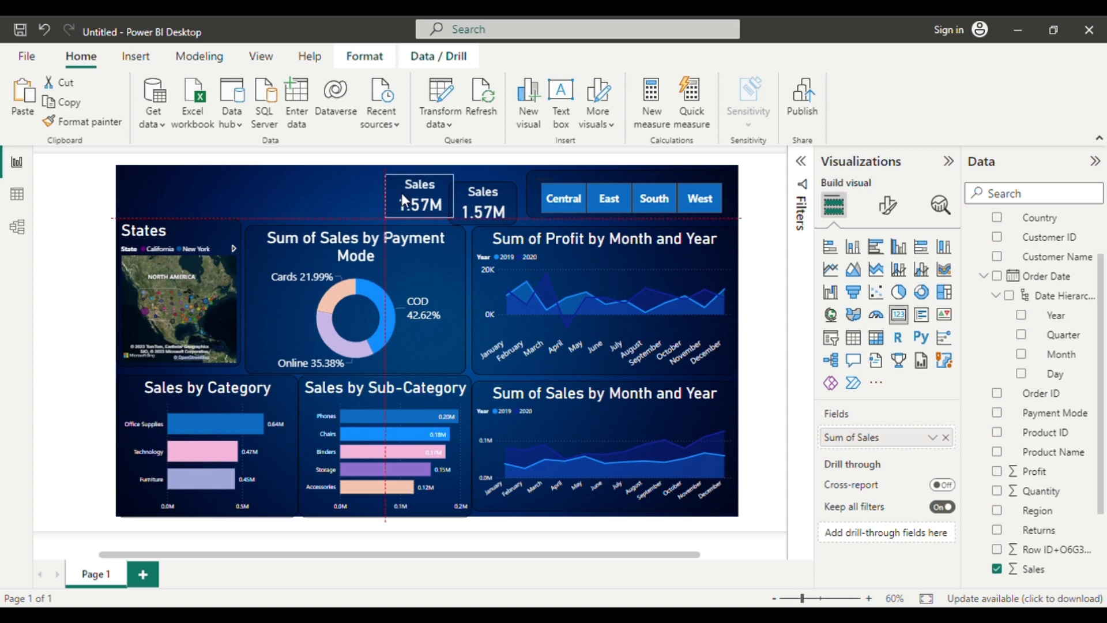
drag(483, 196, 486, 201)
click(418, 228)
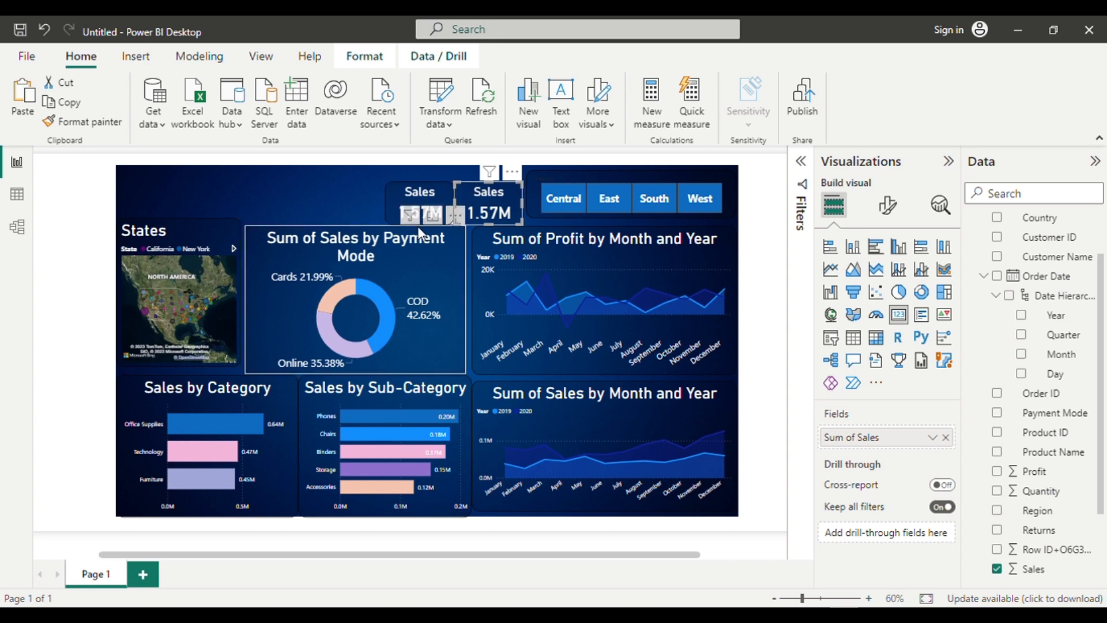
Nudge the original Sales card and its copy up so both line up near the page's upper edge.
click(487, 214)
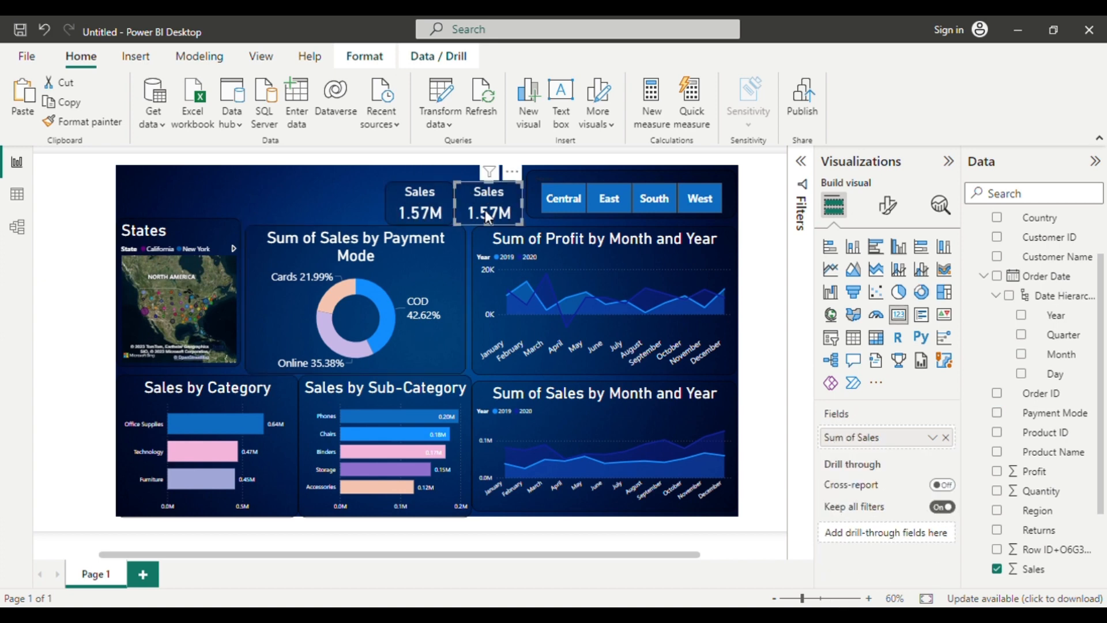
key(Up)
key(Up)
key(Up)
key(Up)
key(Up)
key(Up)
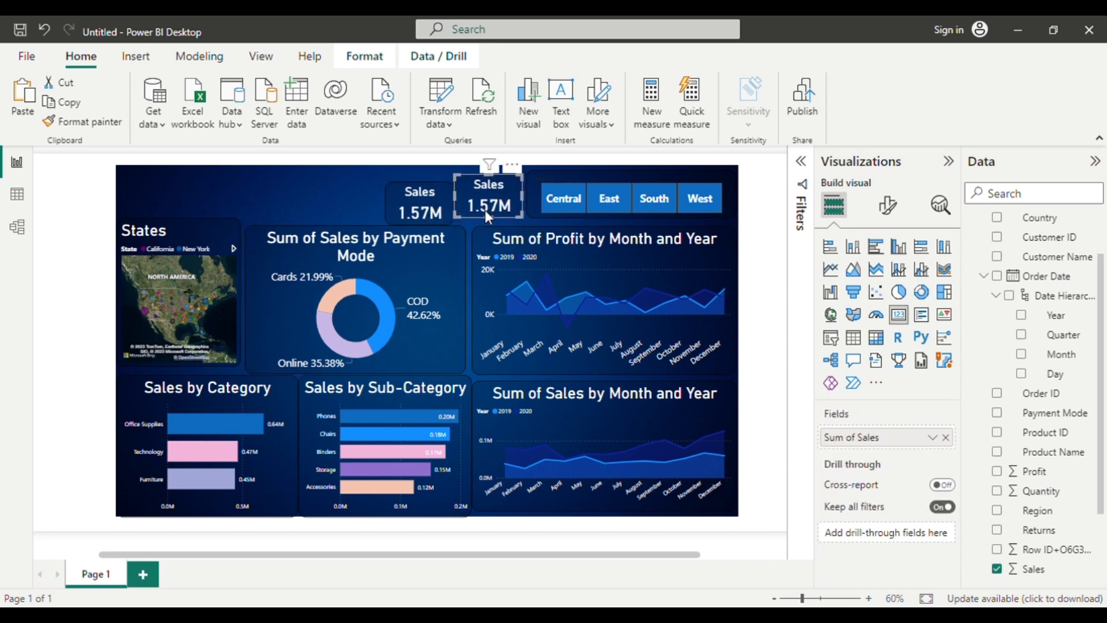
click(441, 196)
key(Up)
key(Up)
key(Up)
key(Up)
key(Up)
Move the copied Sales card slightly left, leaving a small gap between it and the original card.
key(Left)
key(Left)
key(Left)
key(Left)
key(Left)
key(Left)
key(Left)
key(Left)
key(Left)
key(Left)
key(Left)
key(Left)
key(Left)
key(Left)
key(Left)
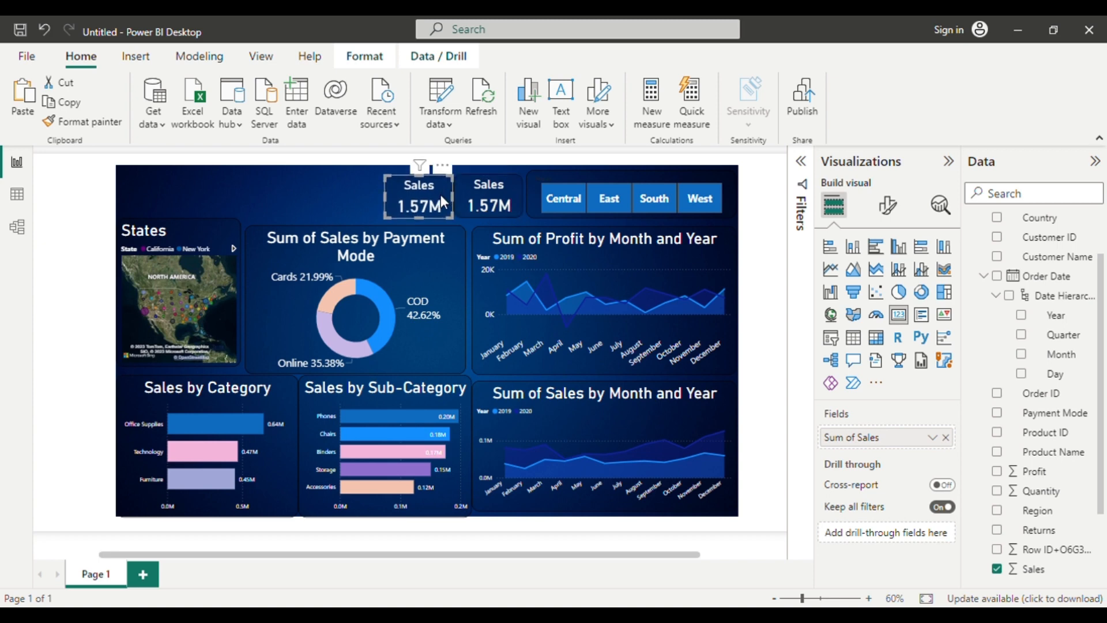
key(Left)
key(Left)
key(Left)
key(Left)
key(Left)
key(Left)
key(Left)
key(Left)
key(Left)
key(Left)
key(Left)
key(Left)
key(Left)
key(Left)
key(Left)
key(Left)
key(Left)
key(Left)
key(Left)
key(Left)
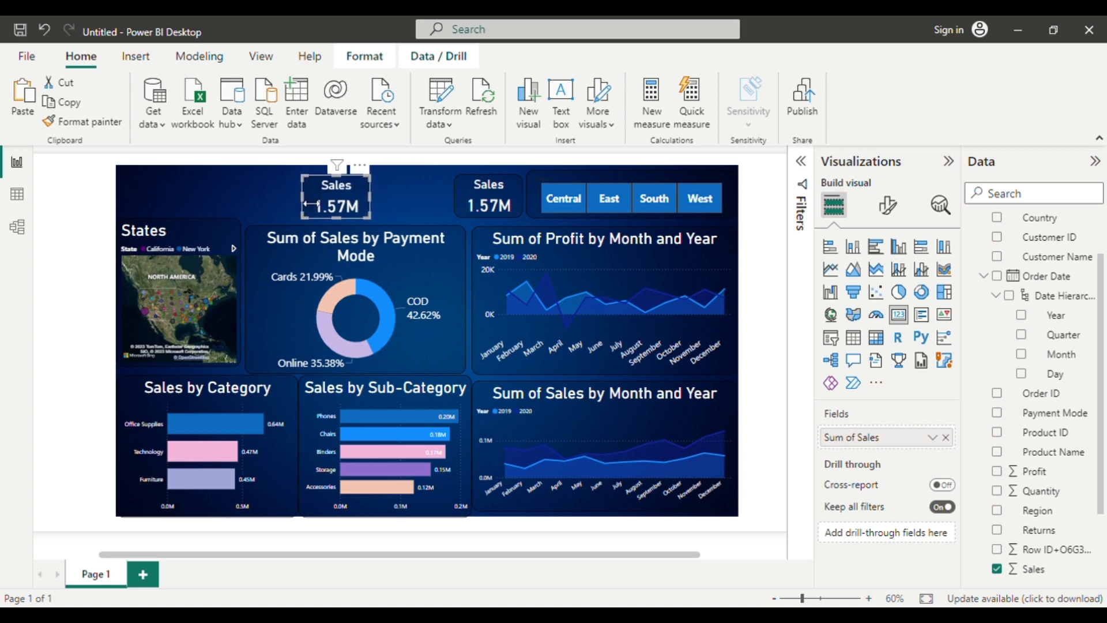
drag(340, 209, 416, 211)
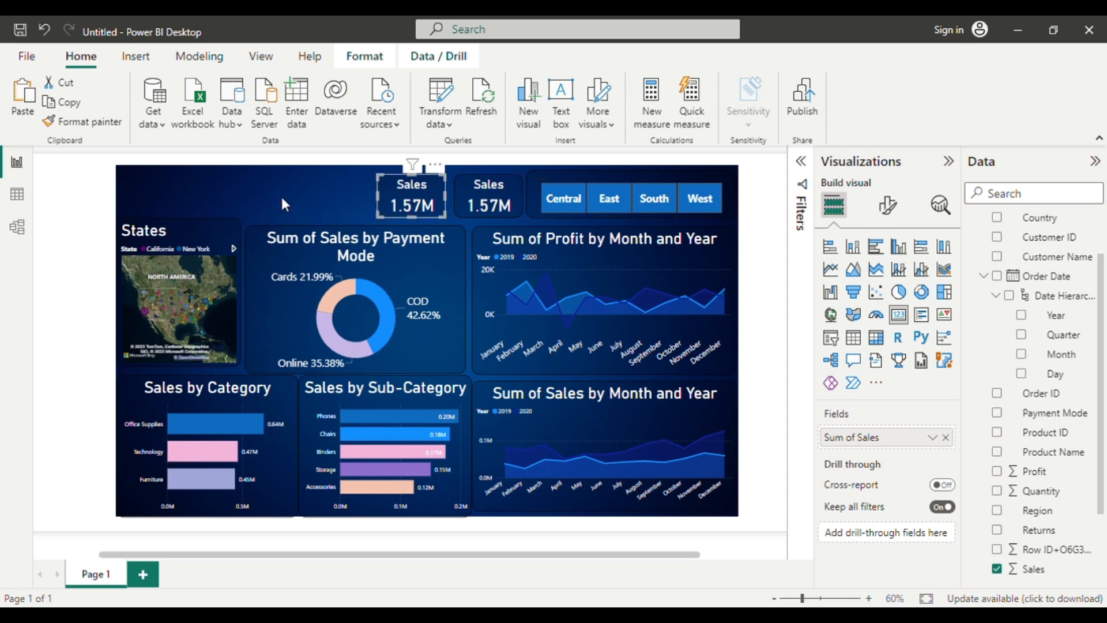
Replace the Sales field with Profit in the copied card.
click(280, 196)
click(427, 206)
click(945, 438)
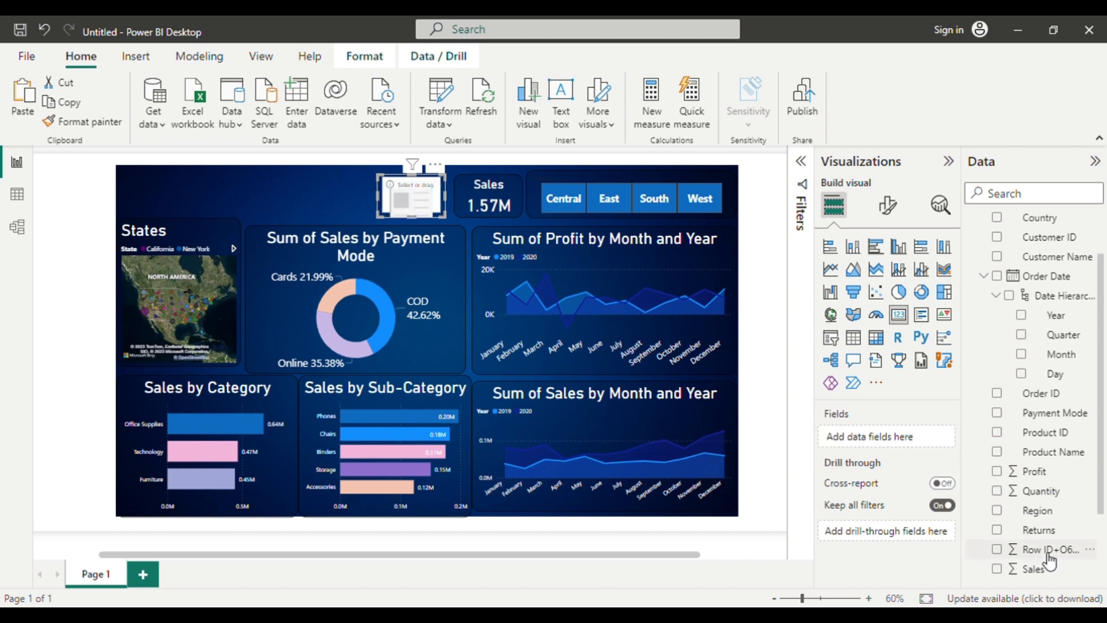
scroll(1043, 518, down, 2)
scroll(1046, 562, up, 3)
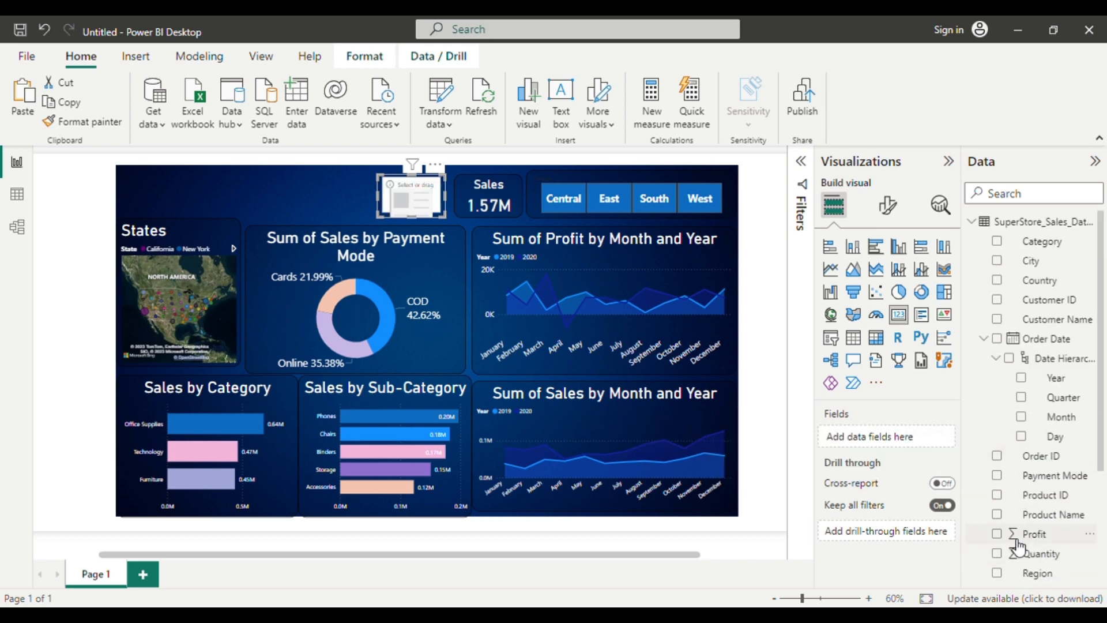
click(997, 534)
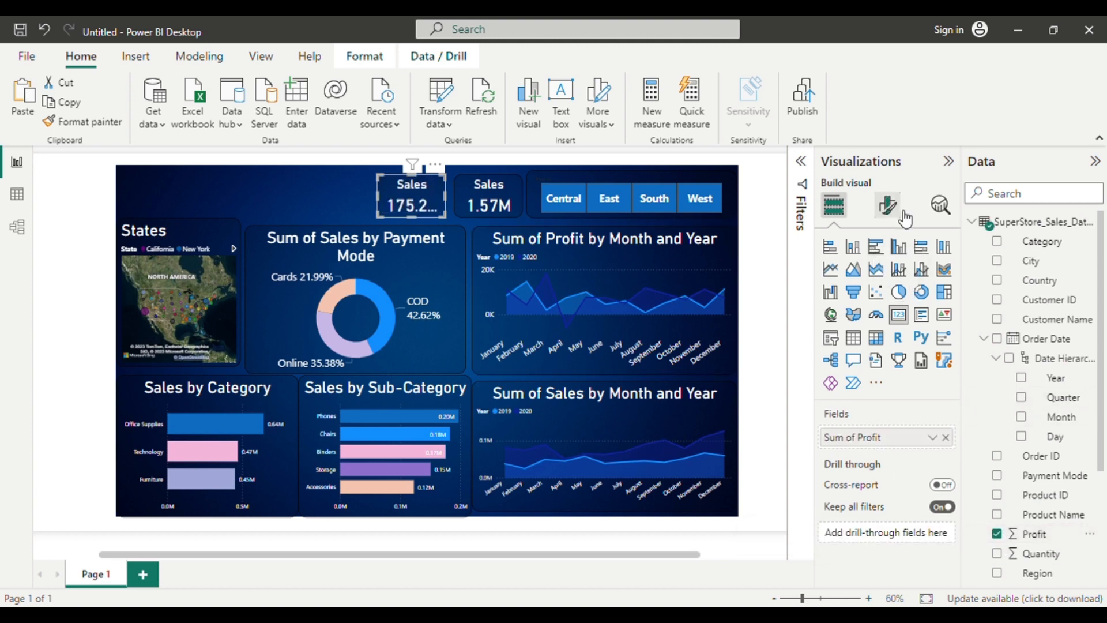
Set the display units of the Profit card's callout value to Millions.
click(888, 206)
click(872, 319)
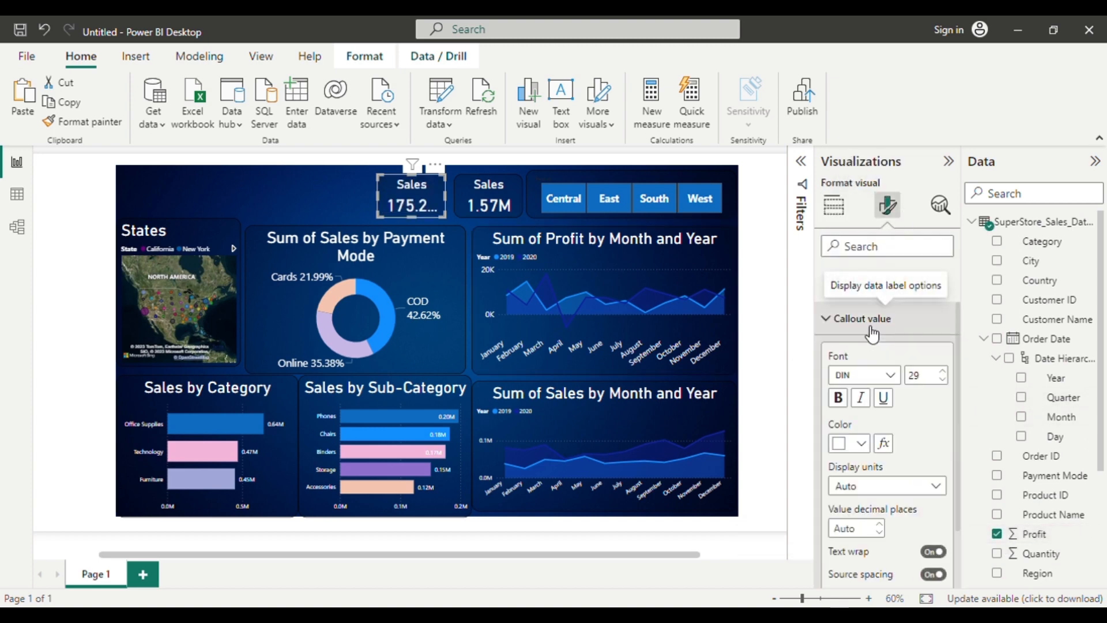
click(941, 493)
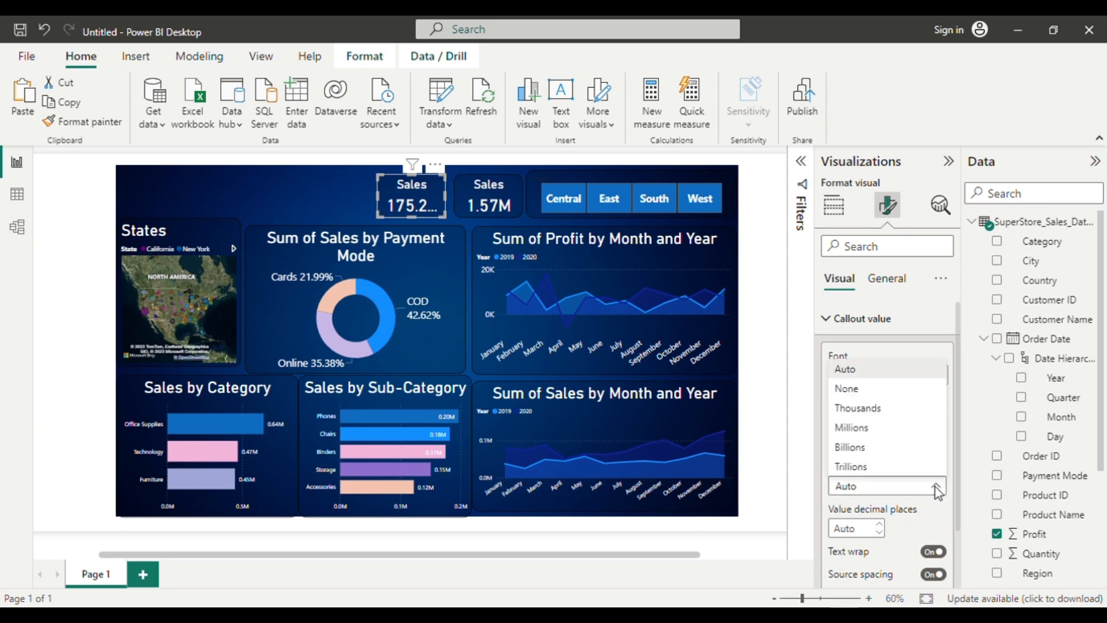
click(850, 426)
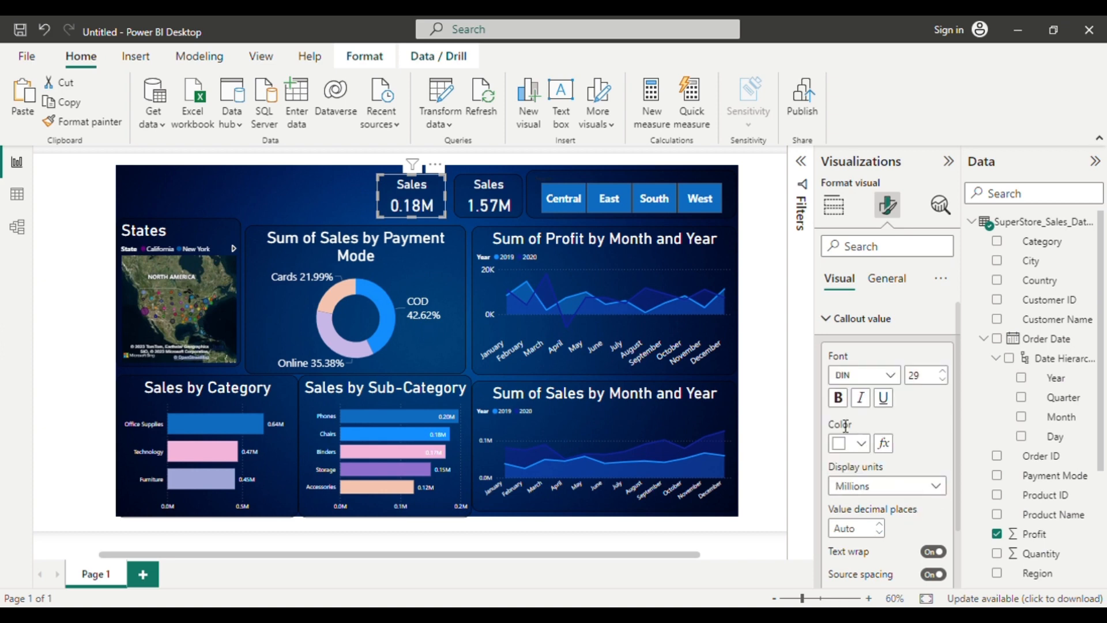
Change the title text of the card showing profit to "Profit".
click(885, 280)
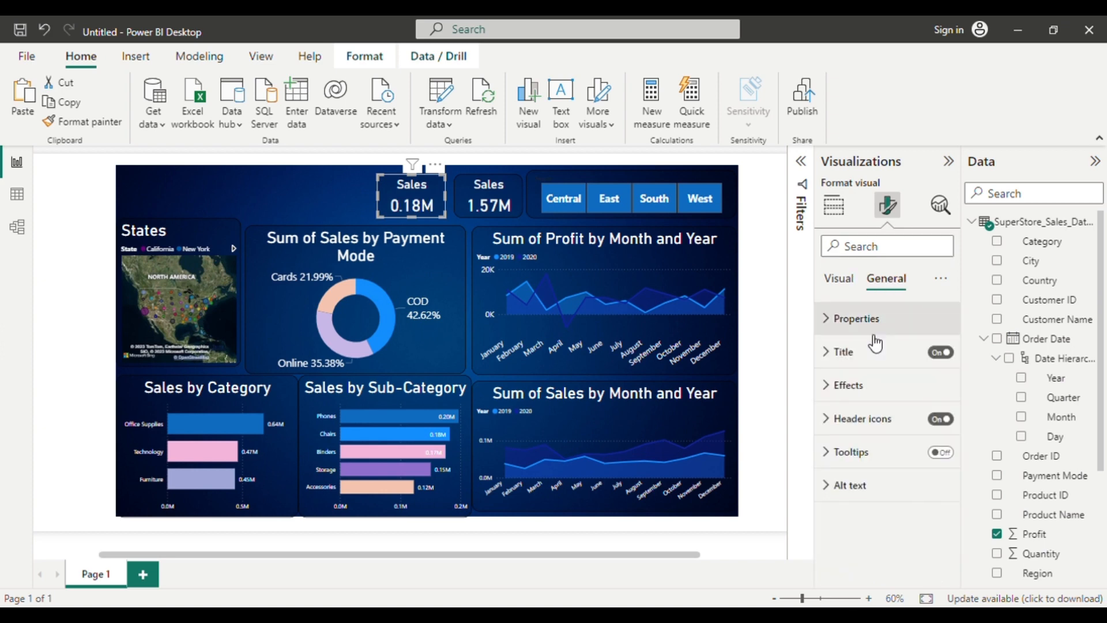
click(842, 352)
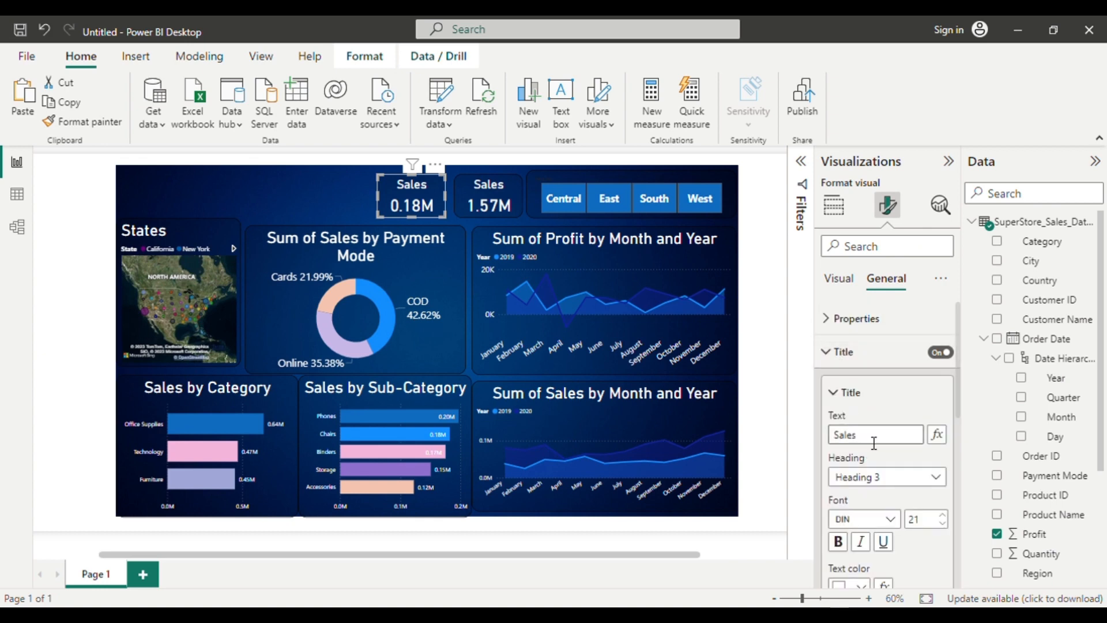
key(BackSpace)
key(BackSpace)
key(BackSpace)
text(P)
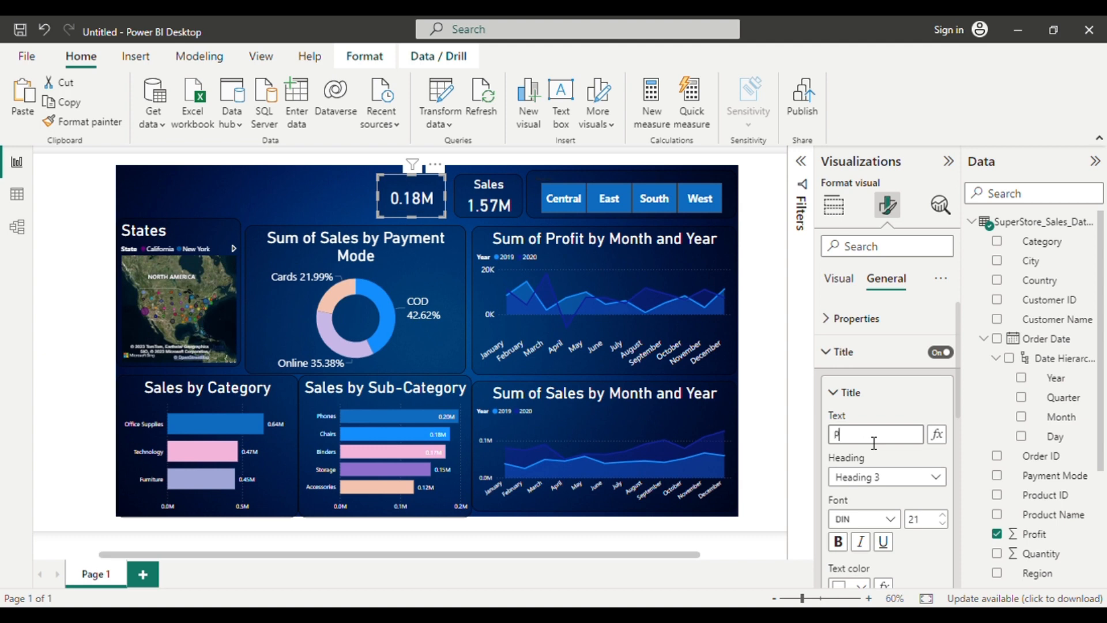
text(rofut)
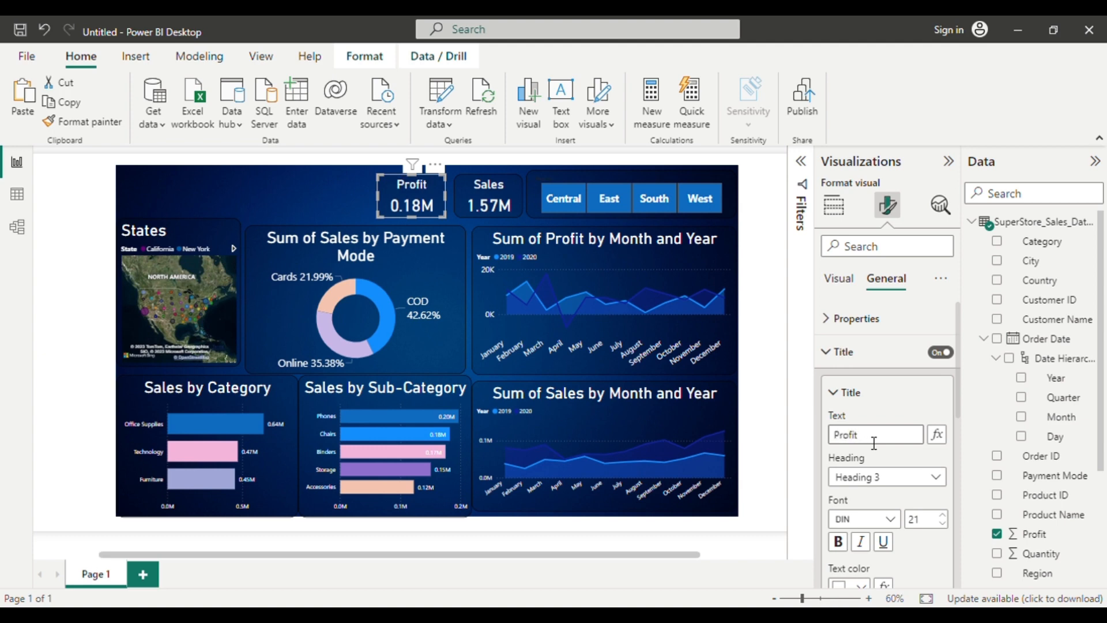
click(348, 183)
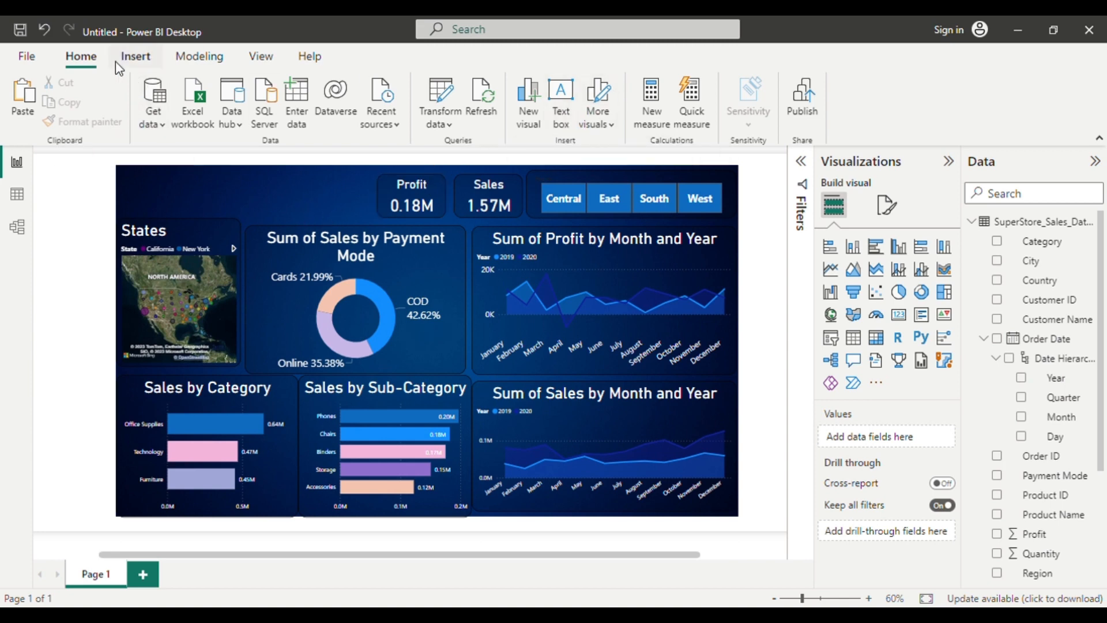
Insert a rounded rectangle, place it above the map and donut chart, and flatten it to a banner height.
click(136, 56)
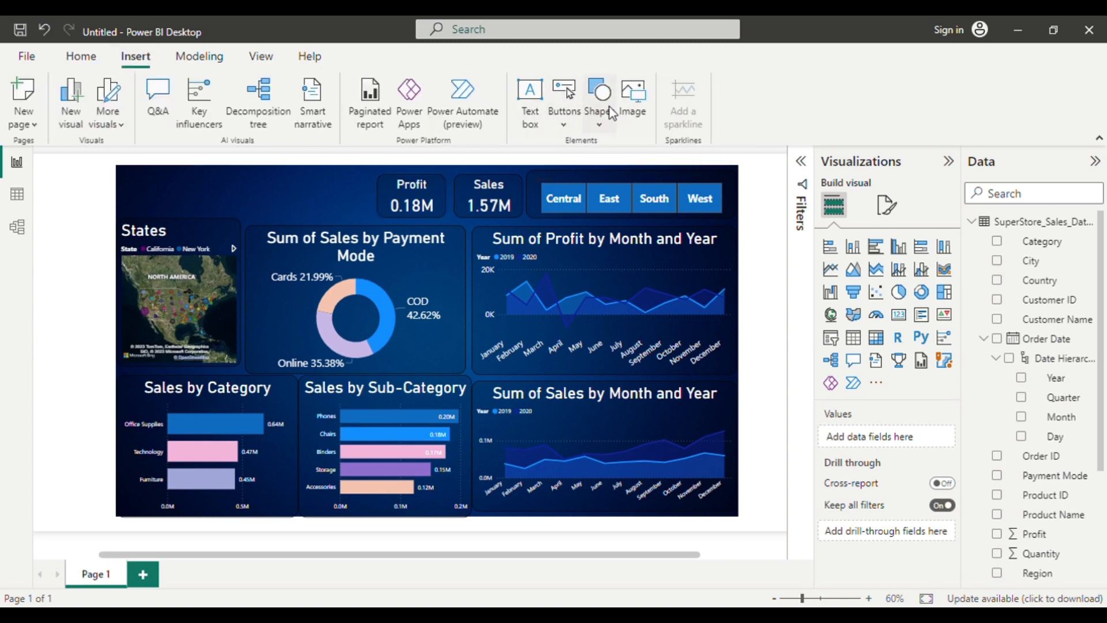
click(597, 116)
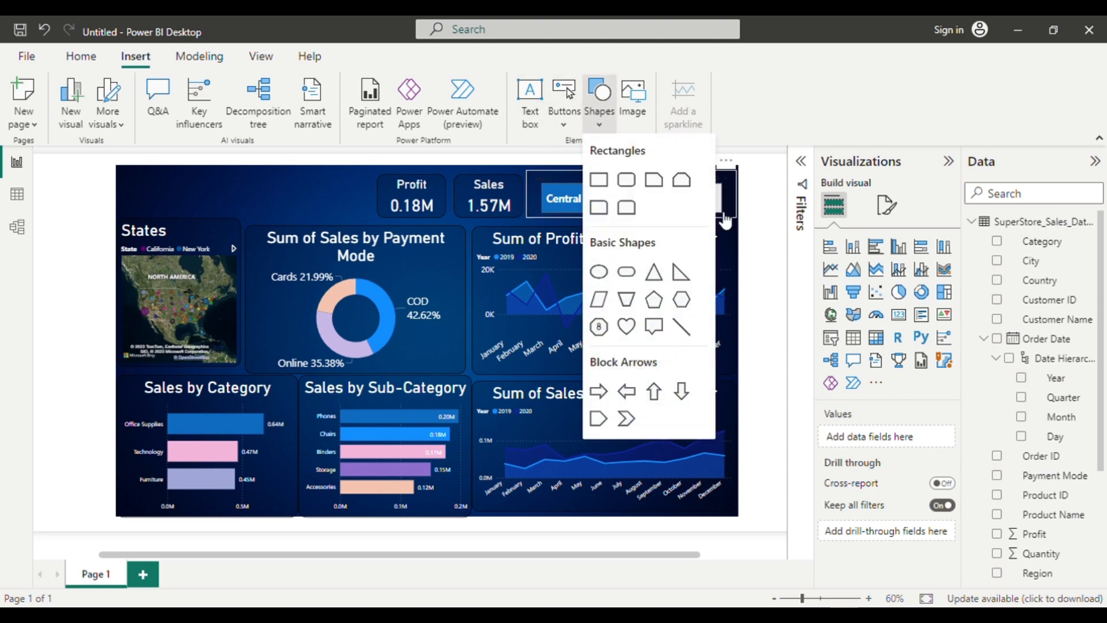
click(625, 185)
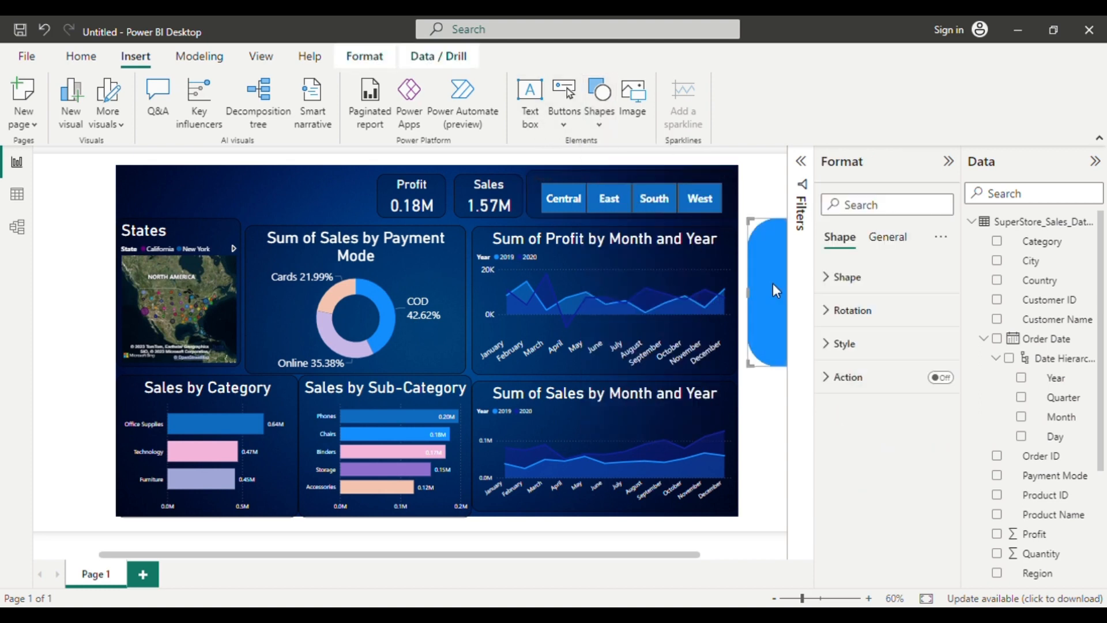
drag(775, 291, 122, 229)
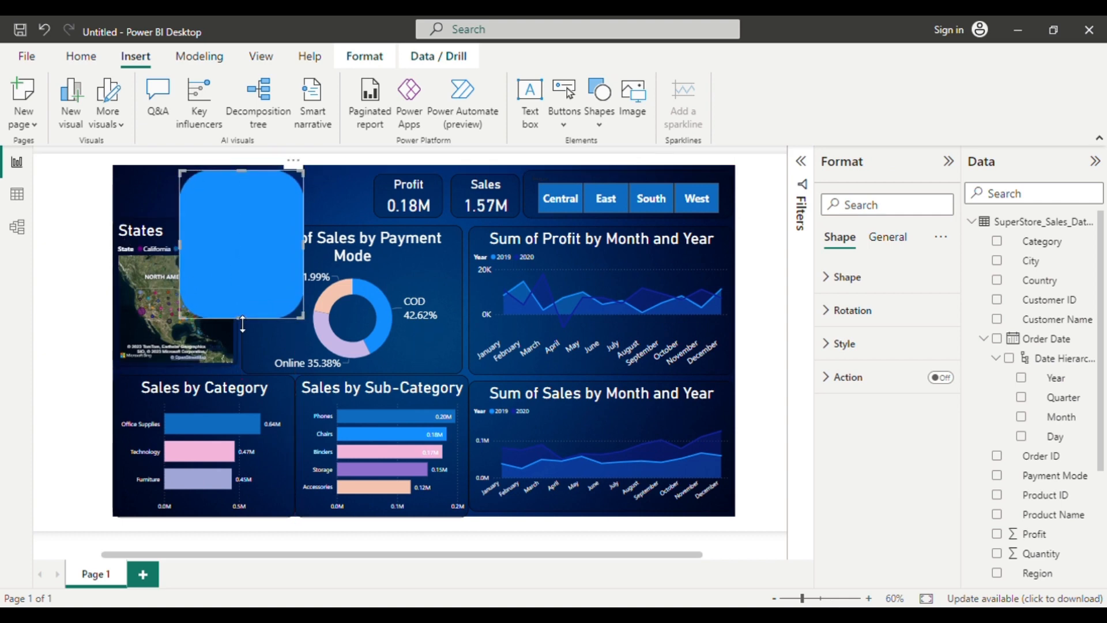
drag(242, 323, 245, 202)
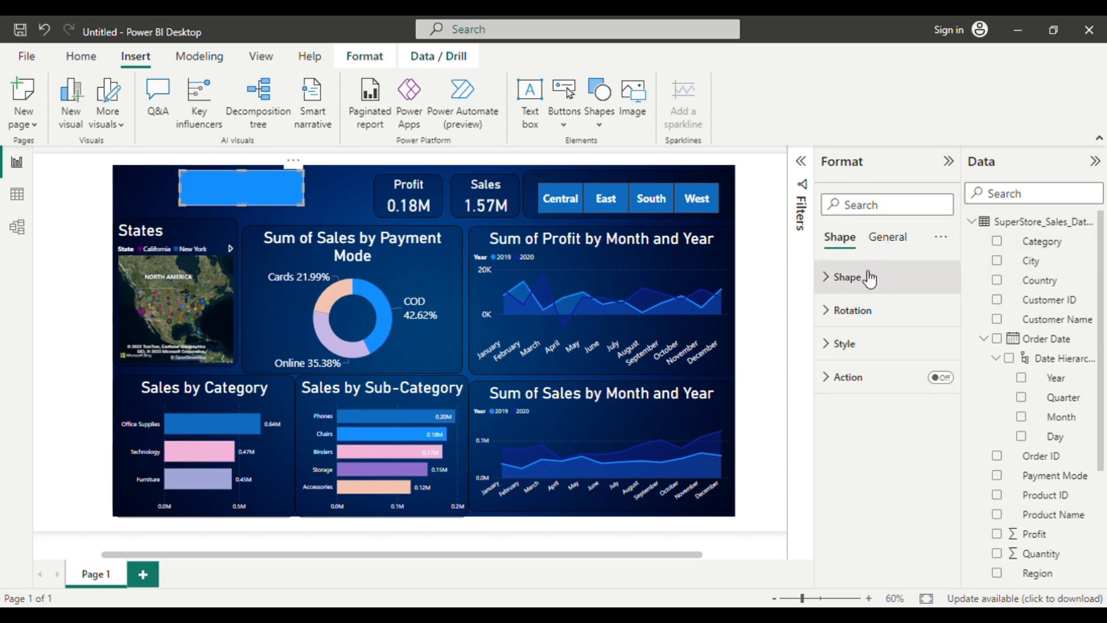
Fill the rounded rectangle with black at 73% transparency and widen it across the space left of the Profit card.
click(848, 344)
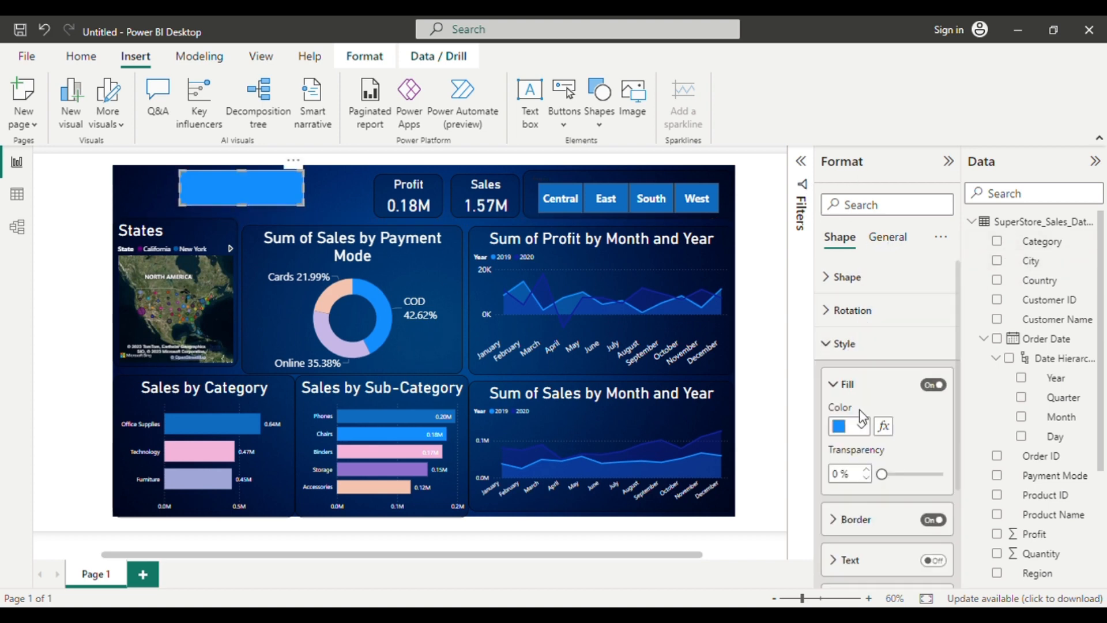
click(869, 434)
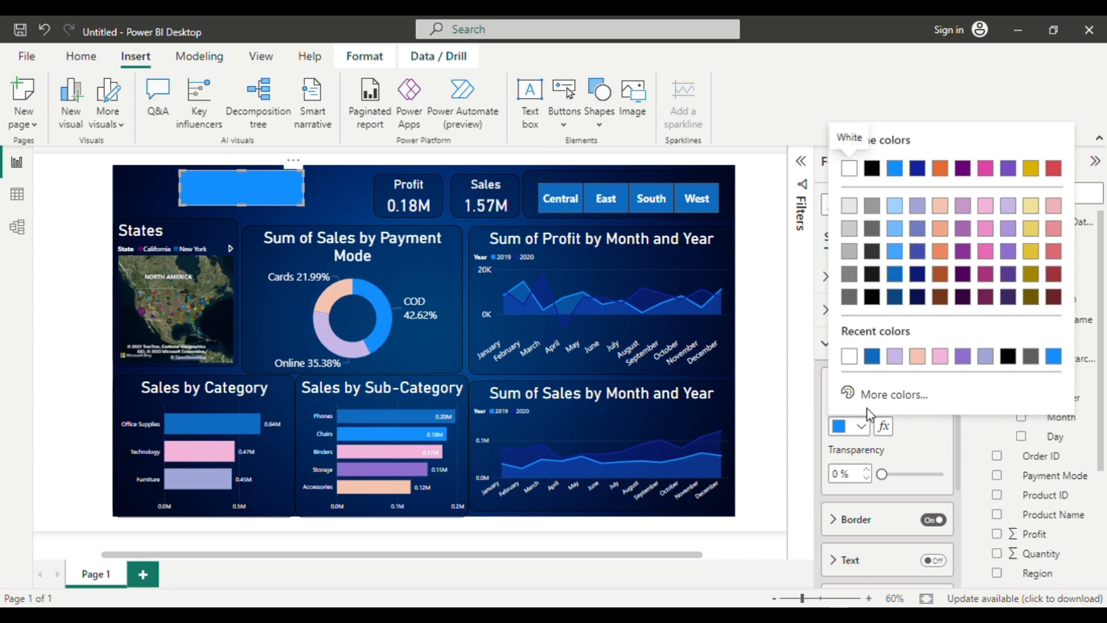
click(1015, 367)
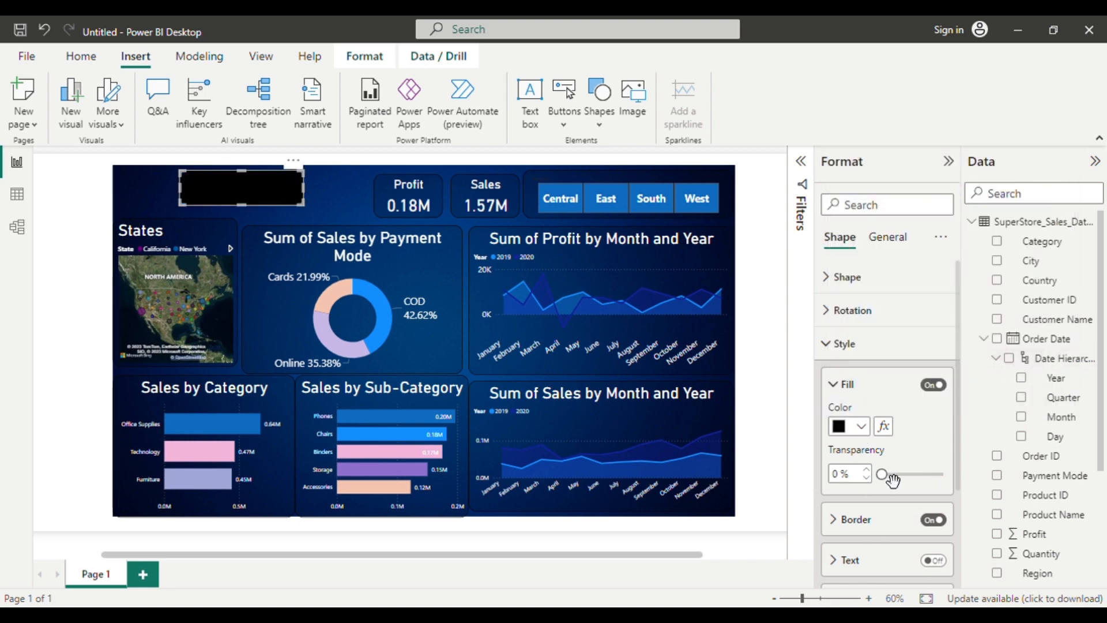
drag(891, 476, 926, 476)
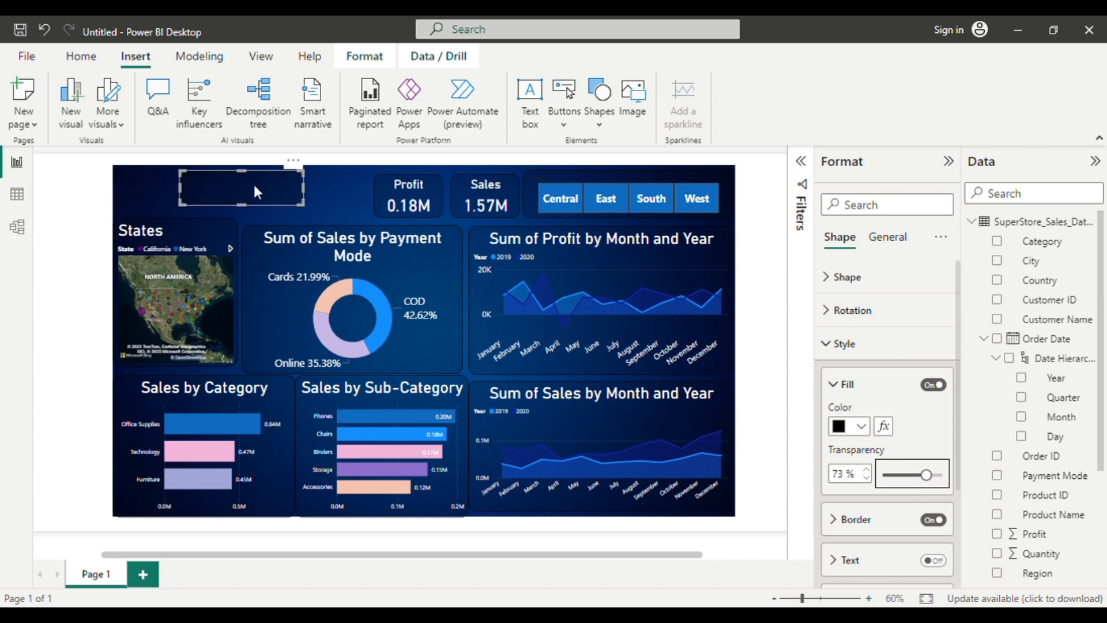
drag(254, 186, 369, 196)
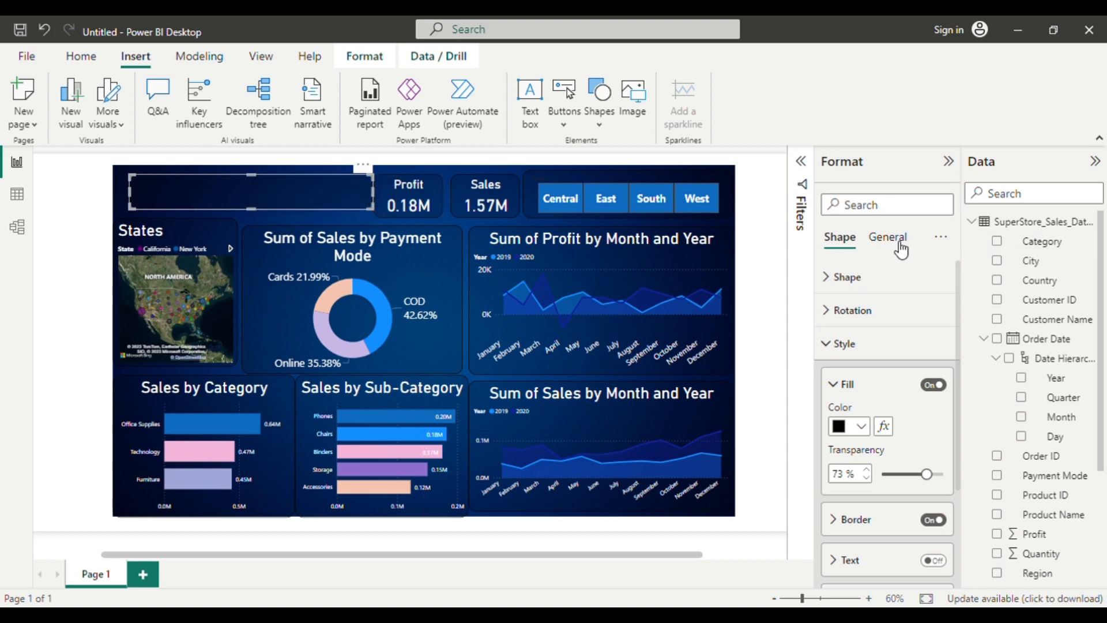
Turn on the rounded rectangle's text and enter "Sales Dashboard".
scroll(868, 317, down, 3)
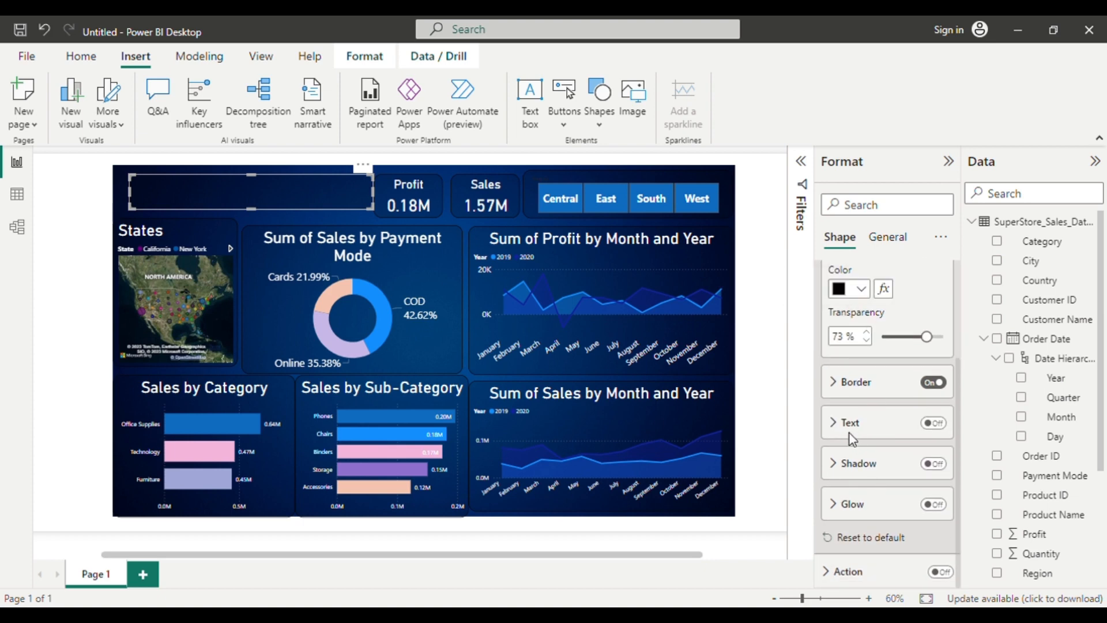
click(934, 424)
click(859, 438)
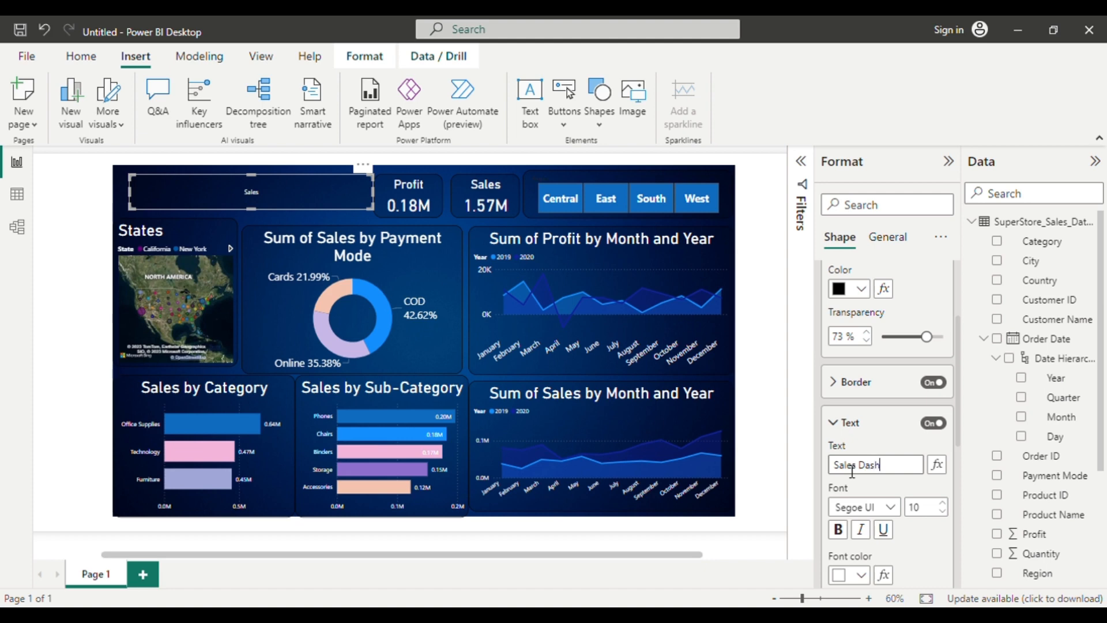
click(853, 470)
text(Sales Dashboard)
Set the banner text's font size to 25 and make it bold.
click(947, 510)
click(947, 510)
click(947, 509)
click(947, 510)
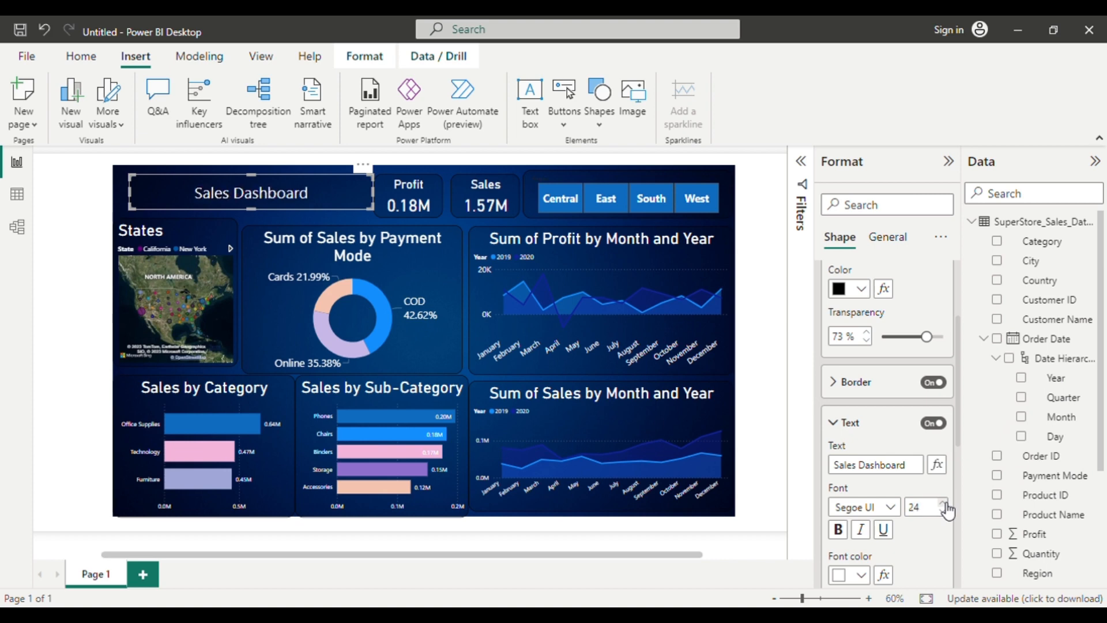
click(947, 509)
click(837, 529)
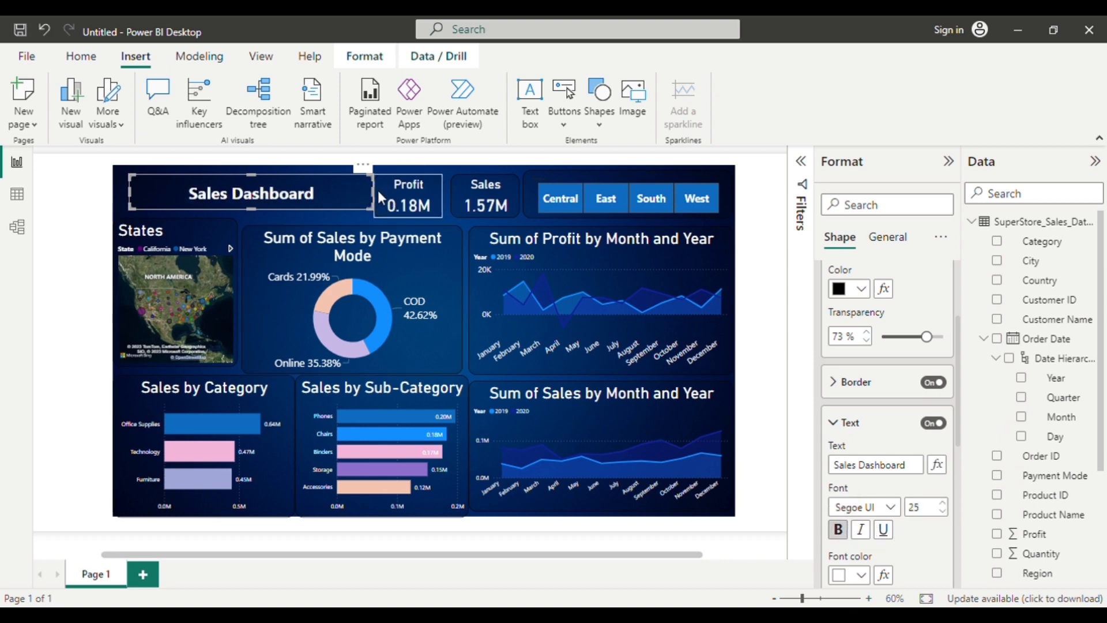
Narrow the Sales Dashboard banner to fit its text in the page's upper-left corner, and select the Profit card.
drag(378, 195, 226, 197)
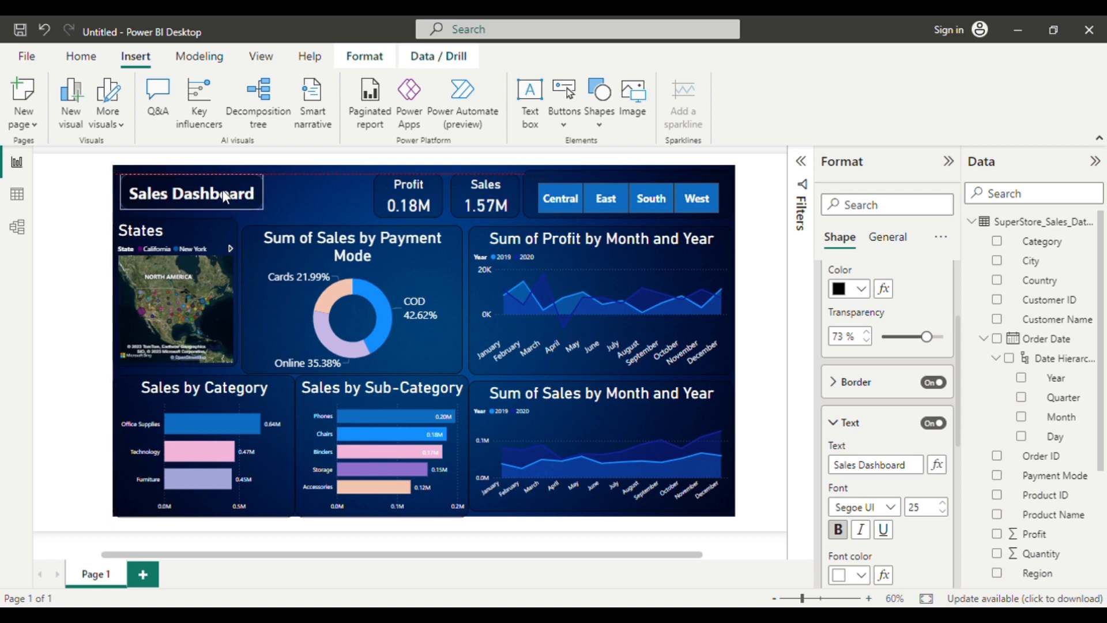
click(292, 192)
click(404, 209)
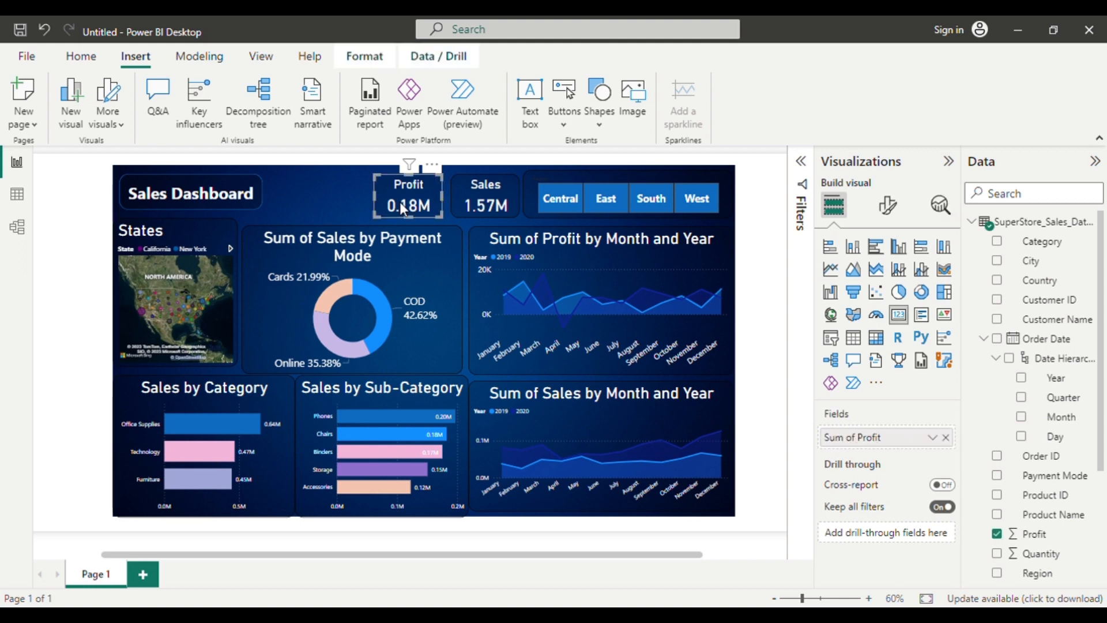
Place a copy of the Profit card between the banner and the original card, and widen the Sales Dashboard banner up to it.
drag(403, 209, 313, 198)
click(248, 197)
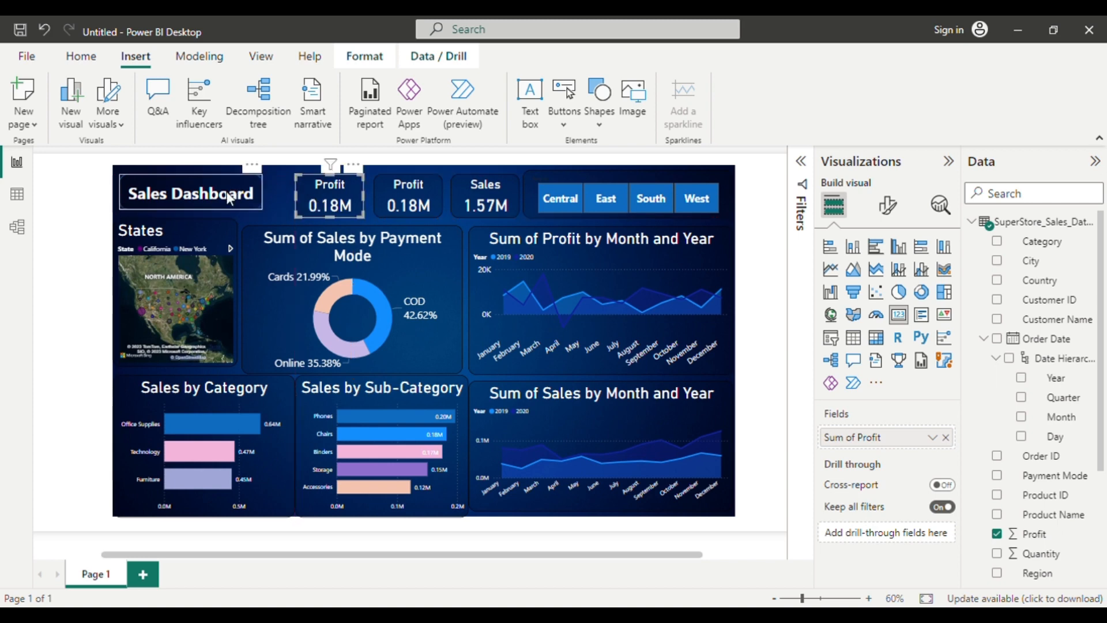
drag(271, 192, 293, 198)
click(299, 198)
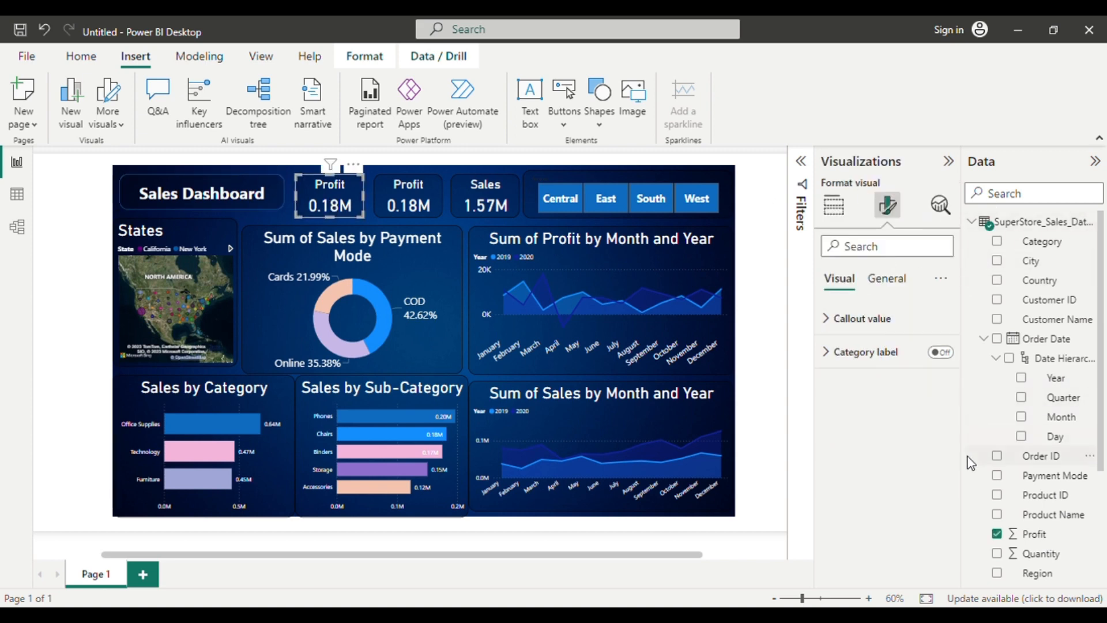
Replace Profit with Quantity in the copied card and set its callout value's display units to Auto.
click(997, 534)
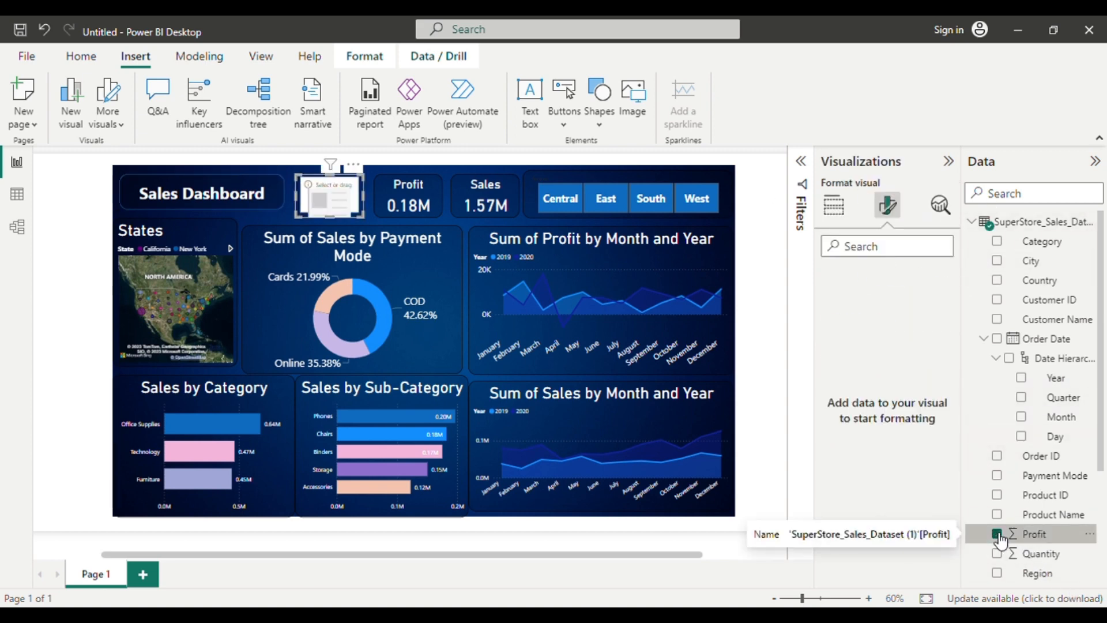
click(997, 553)
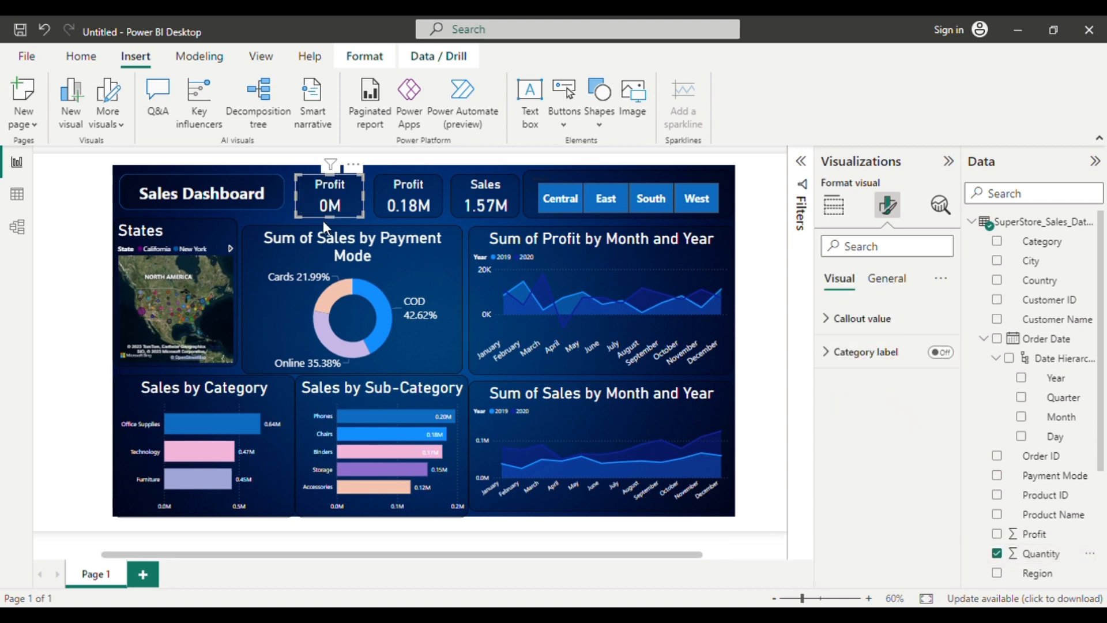
click(858, 320)
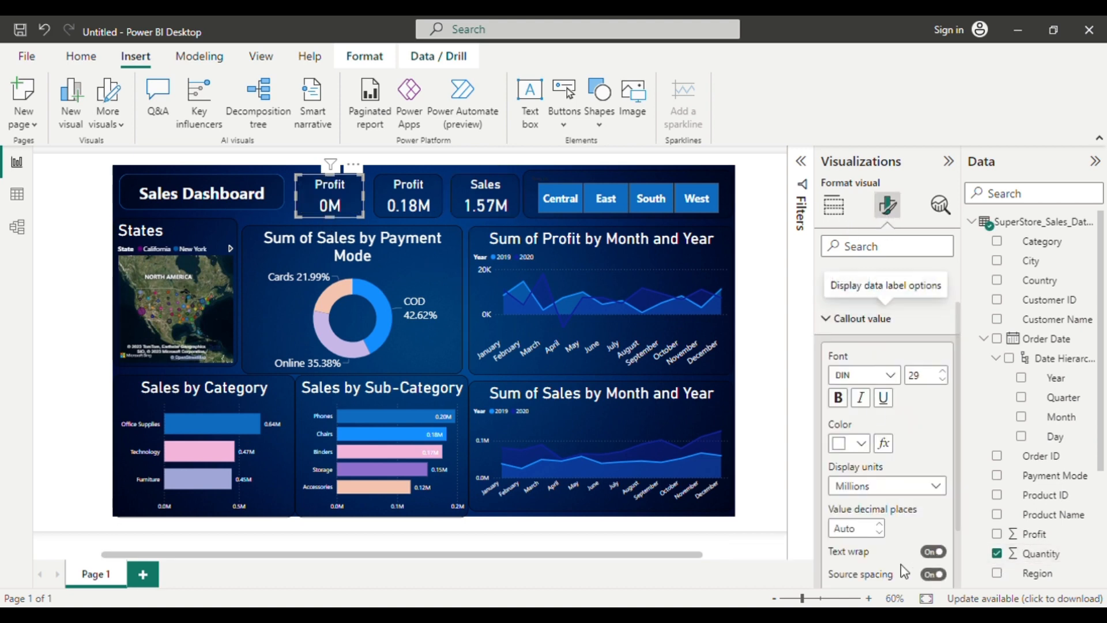
click(923, 489)
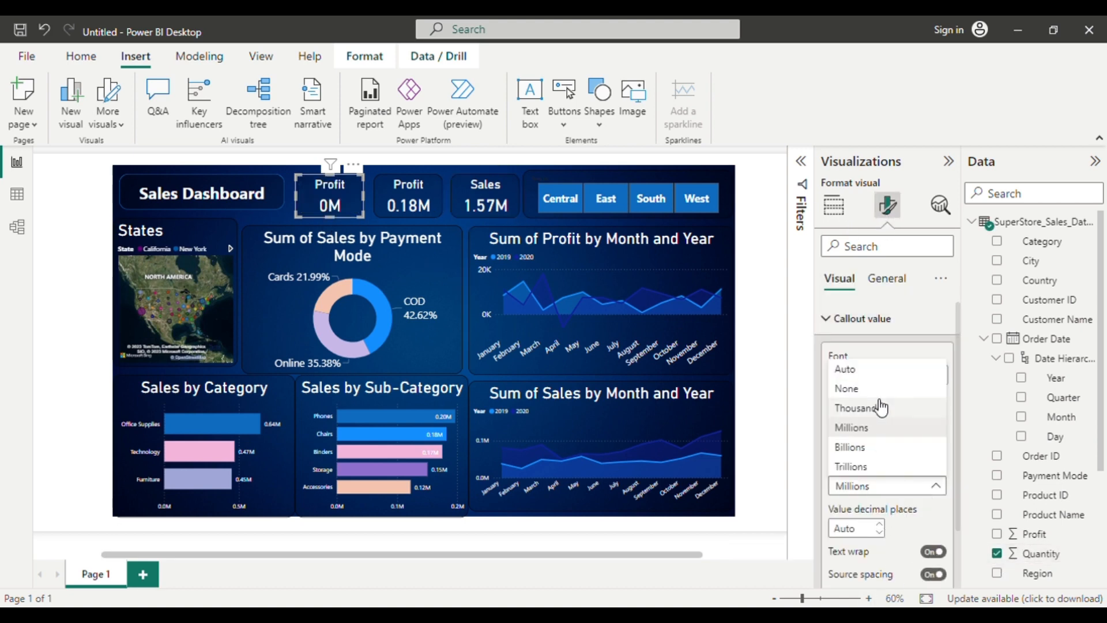
click(865, 371)
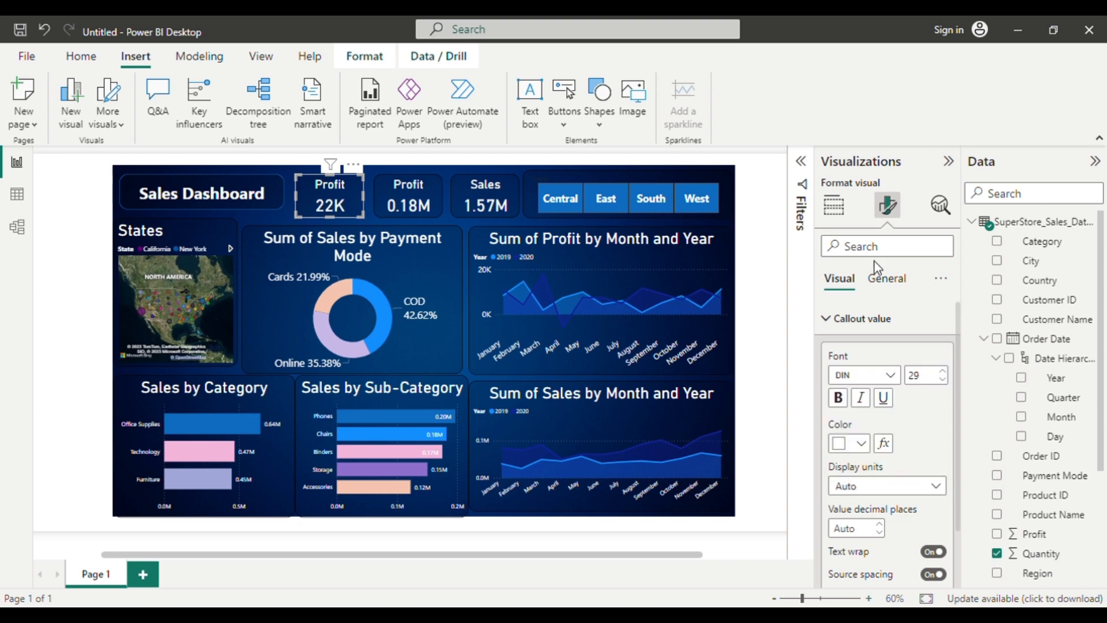
Change the copied card's title to "Quantity" and deselect the card.
click(893, 284)
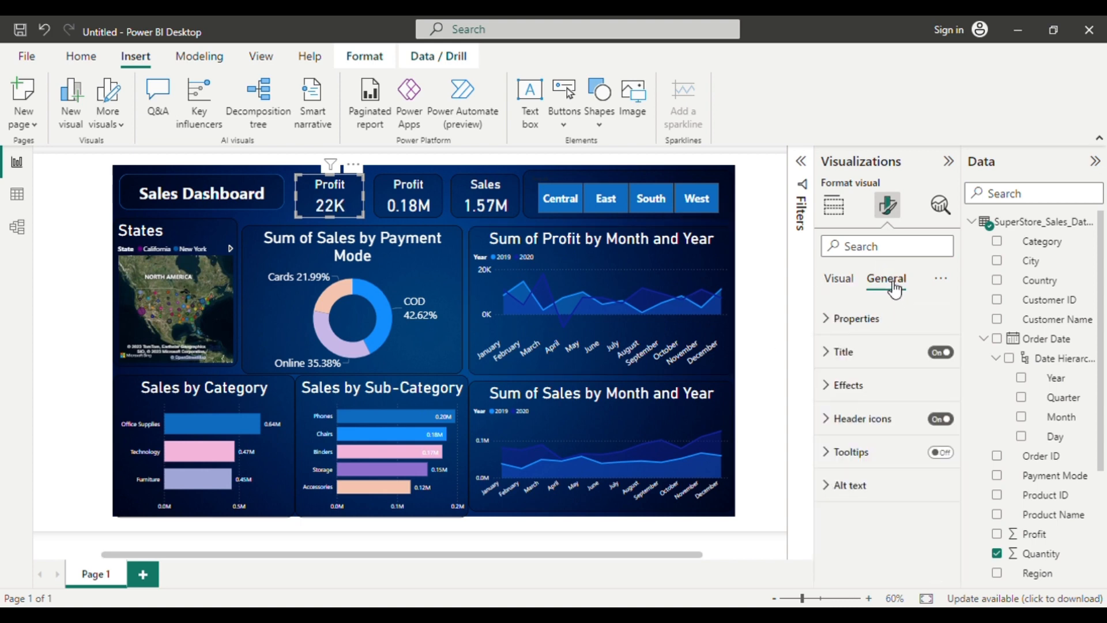
click(862, 363)
click(876, 443)
key(BackSpace)
key(BackSpace)
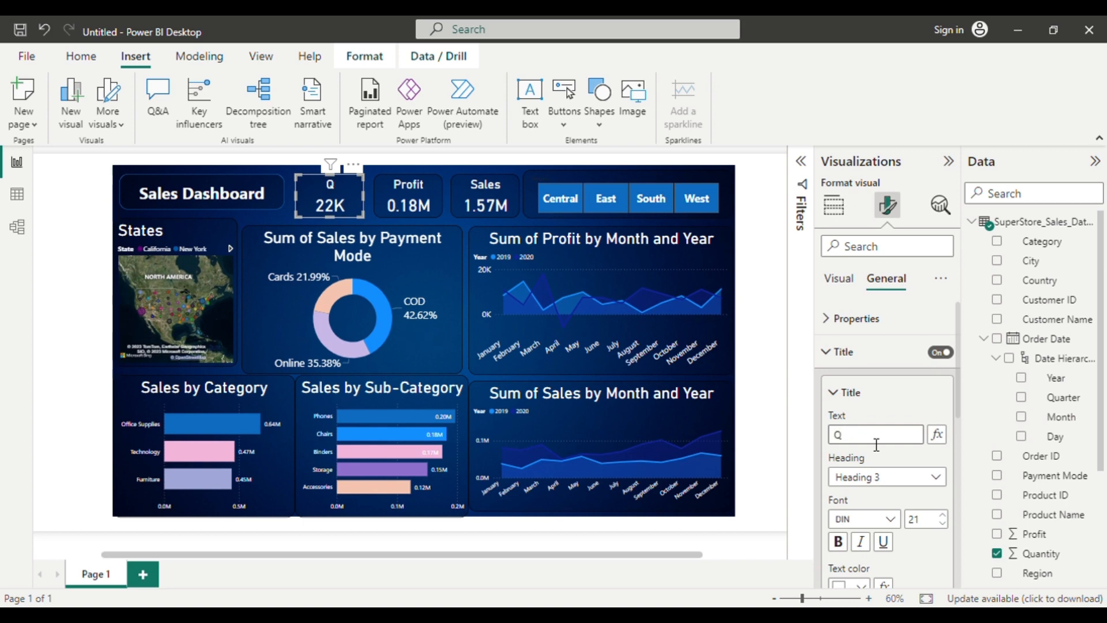
text(QUantity)
key(BackSpace)
key(BackSpace)
key(BackSpace)
key(BackSpace)
text(uan)
click(456, 365)
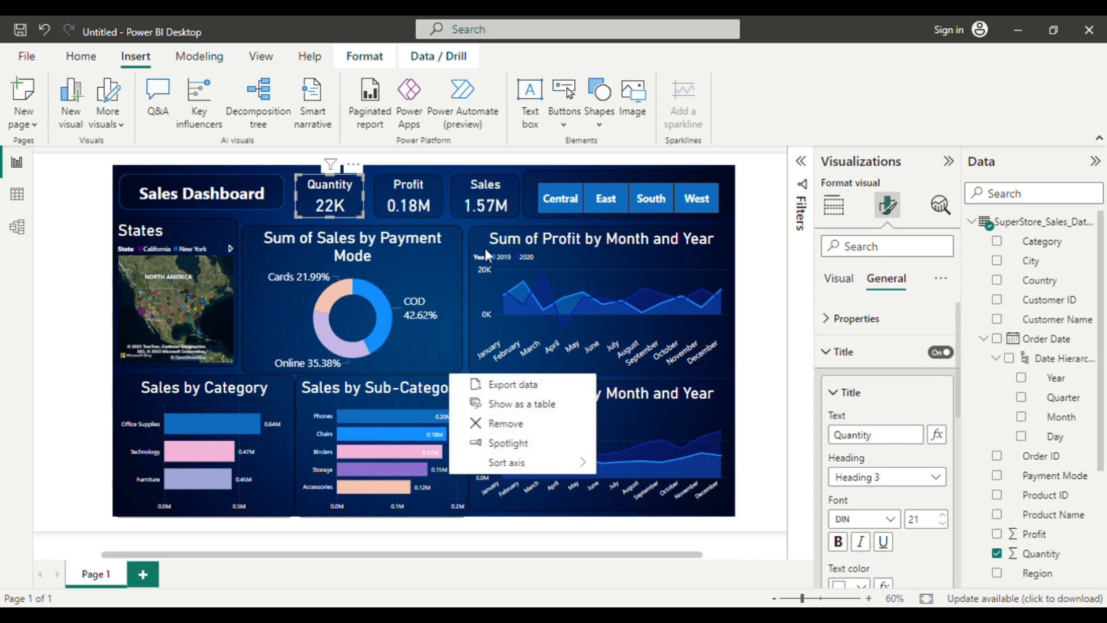
click(534, 422)
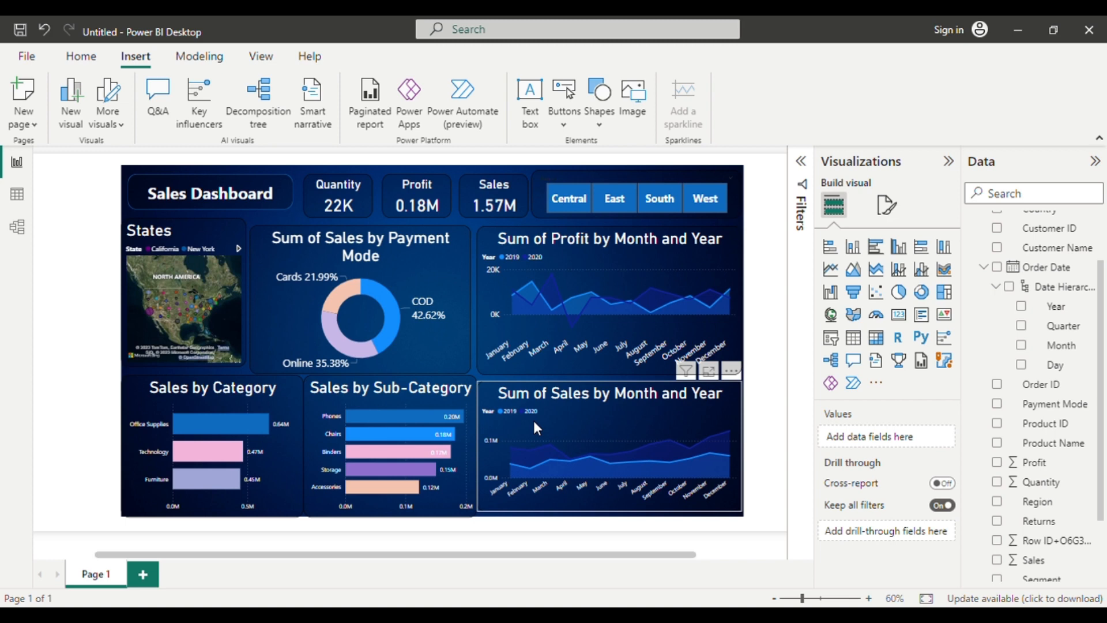
Test the Region slicer by filtering the report to Central, South and West, and clear the selection.
click(566, 211)
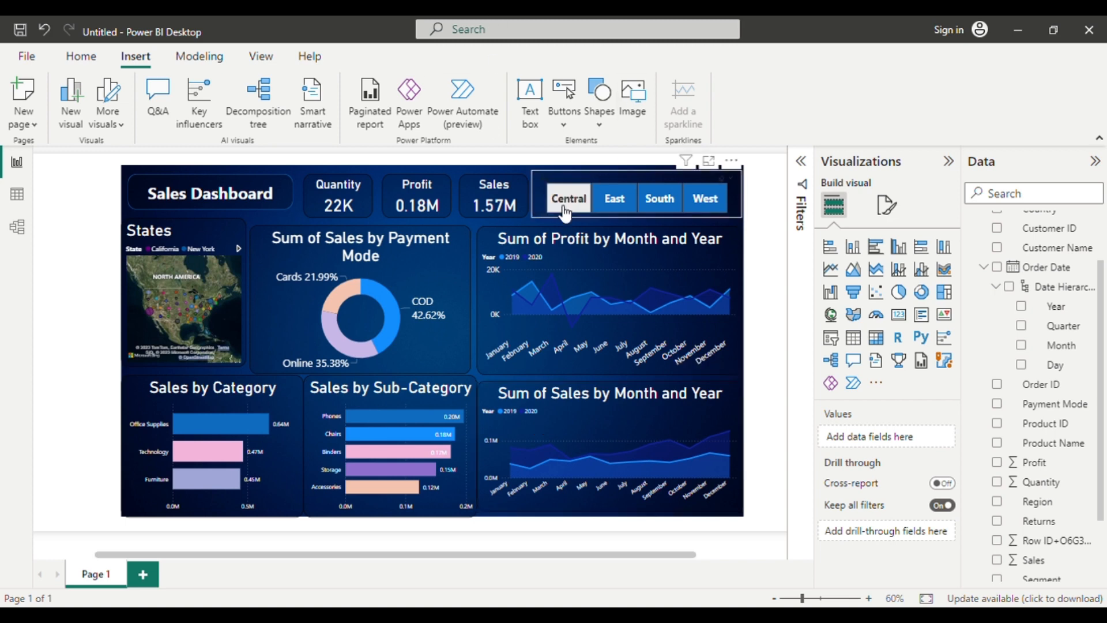
click(565, 212)
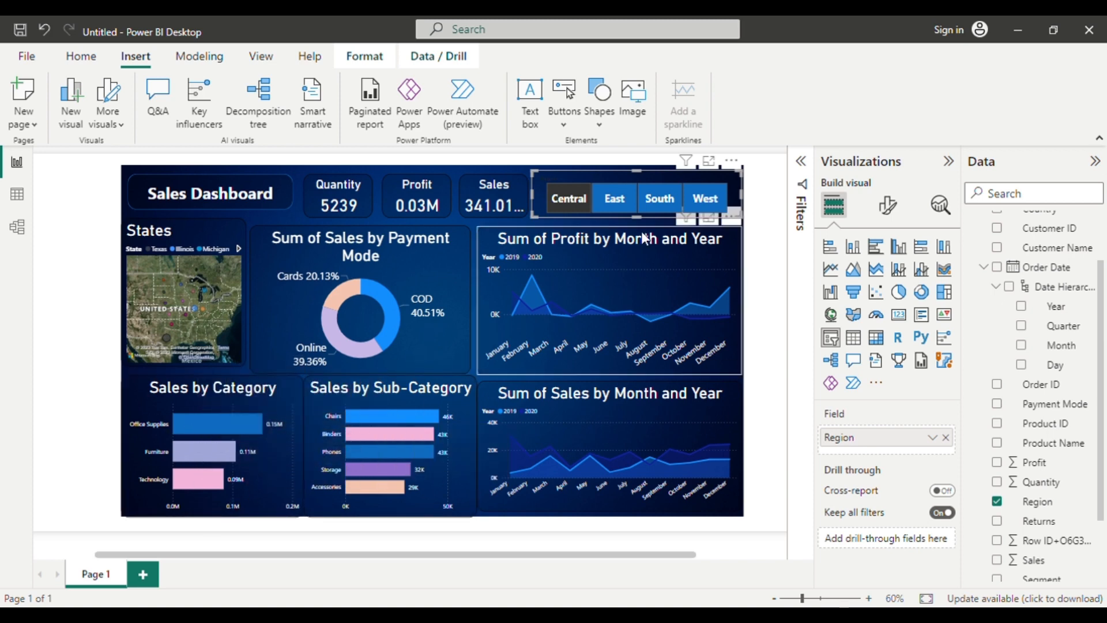
click(652, 199)
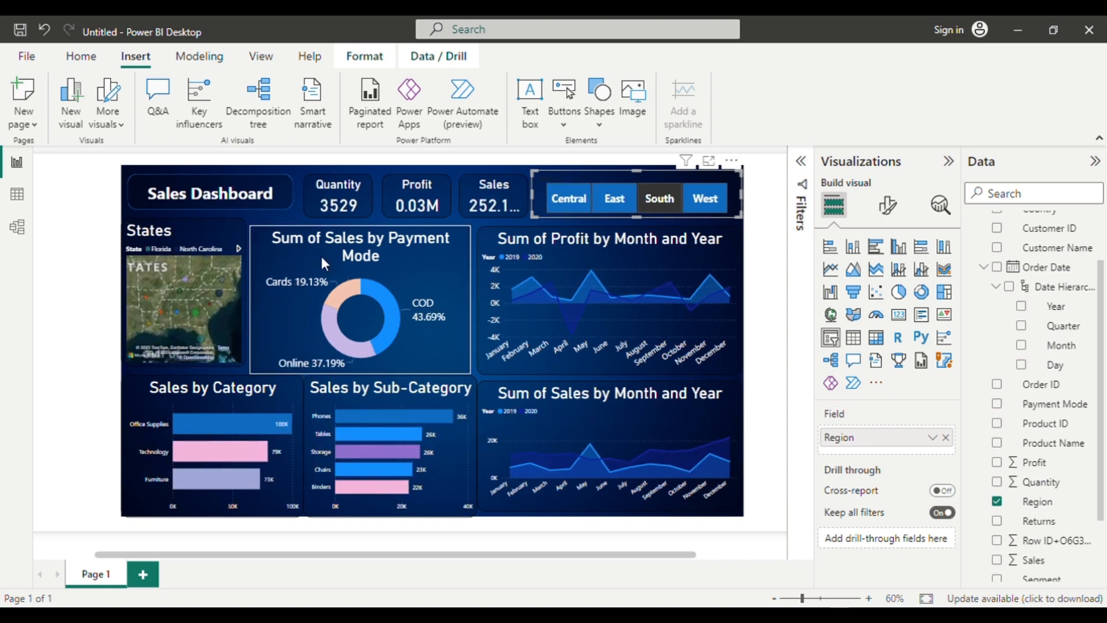
click(711, 209)
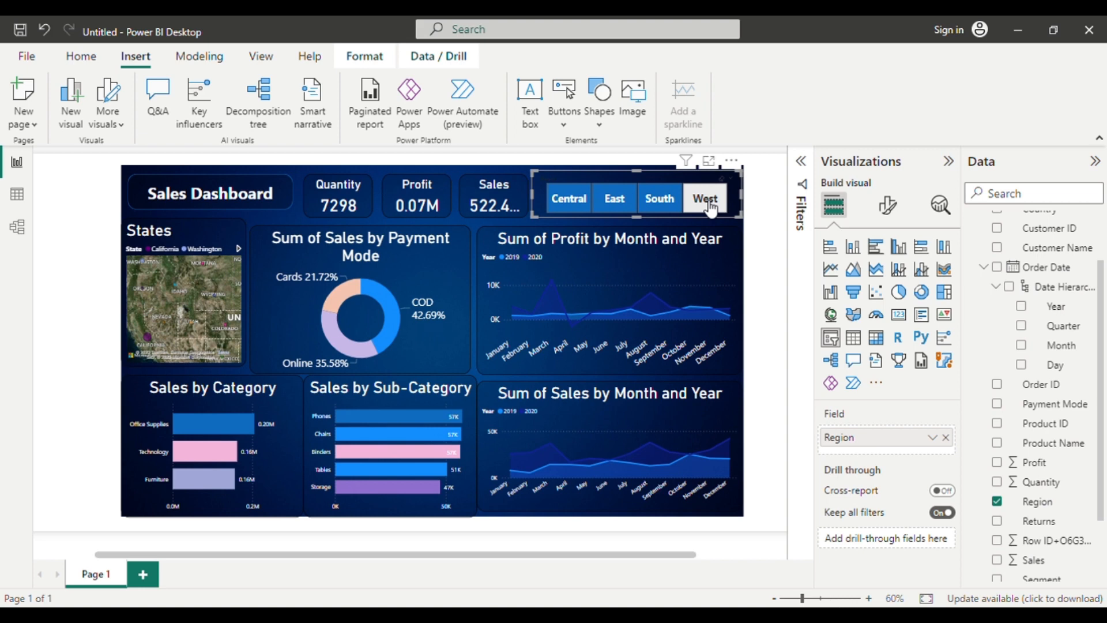
click(711, 207)
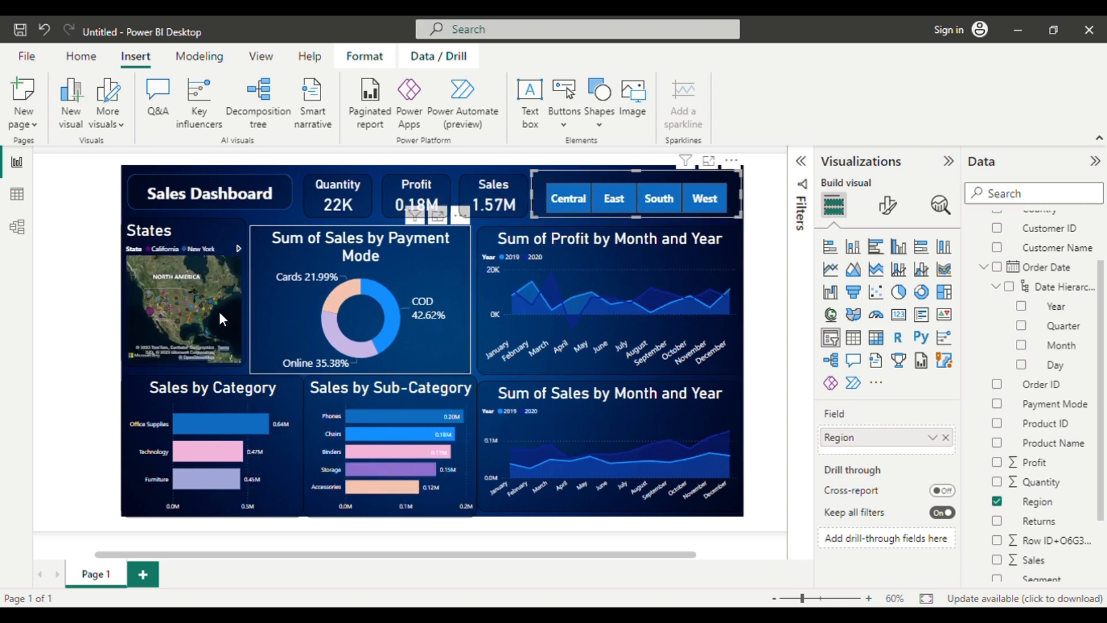
Cross-filter the report by the COD slice of the payment mode donut and clear the selection.
mouse_move(382, 305)
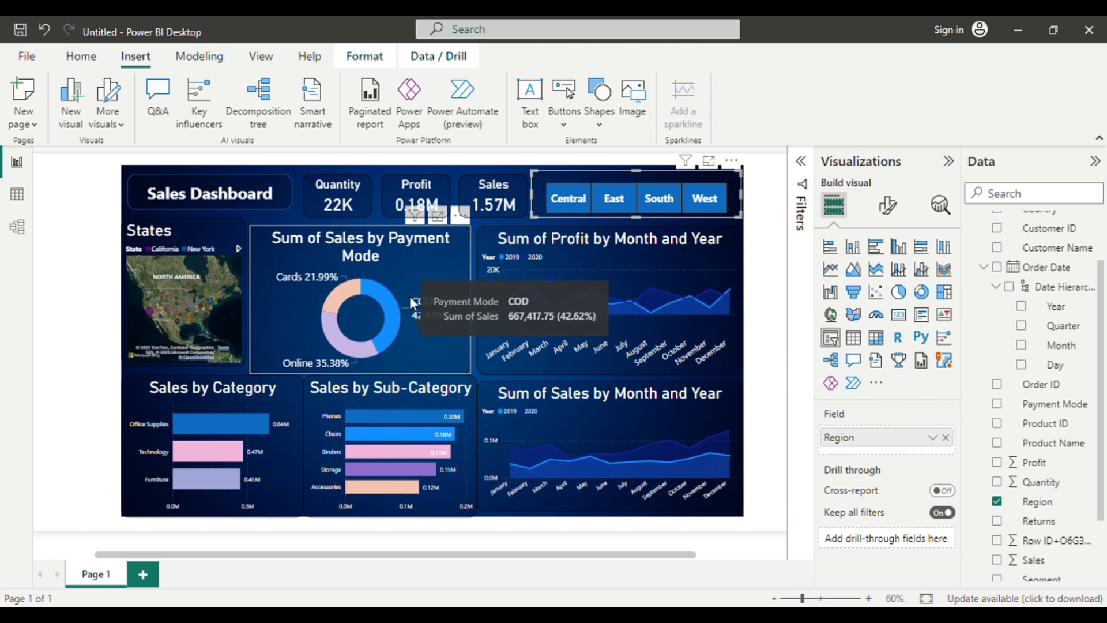
click(392, 326)
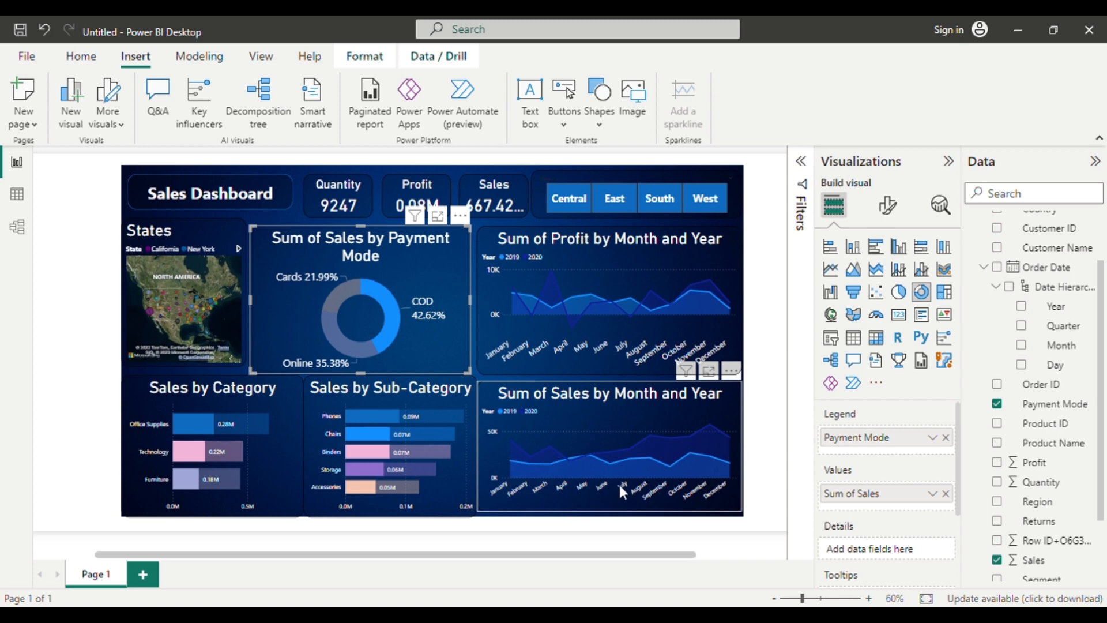
click(389, 322)
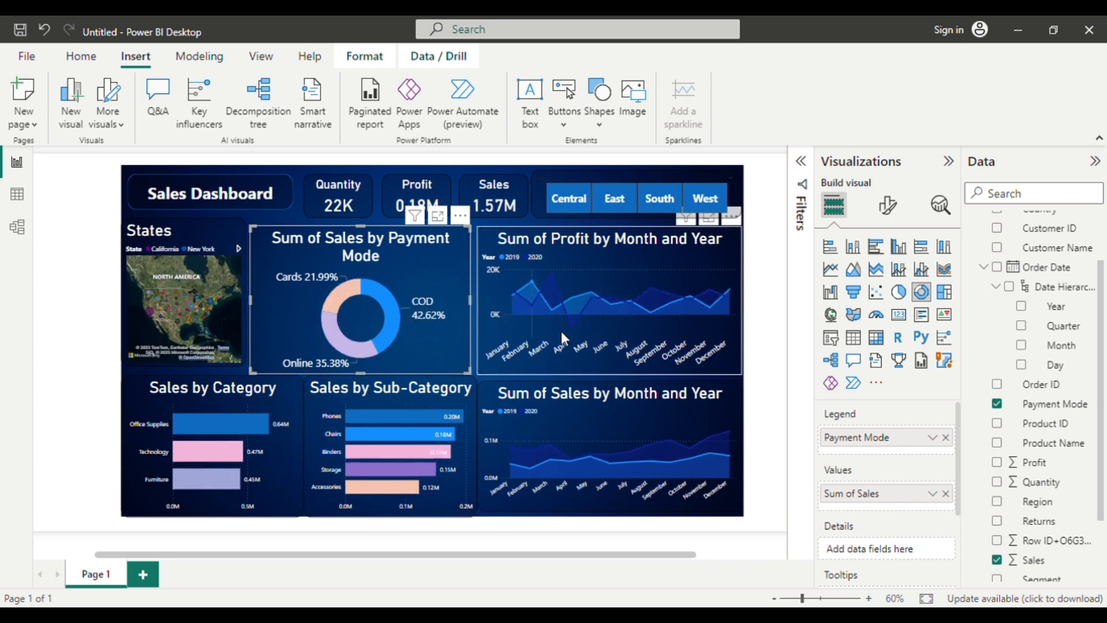
Cross-filter the report by bars in Sales by Sub-Category and by March 2020 in the monthly profit chart, clearing the selection.
click(376, 442)
click(373, 458)
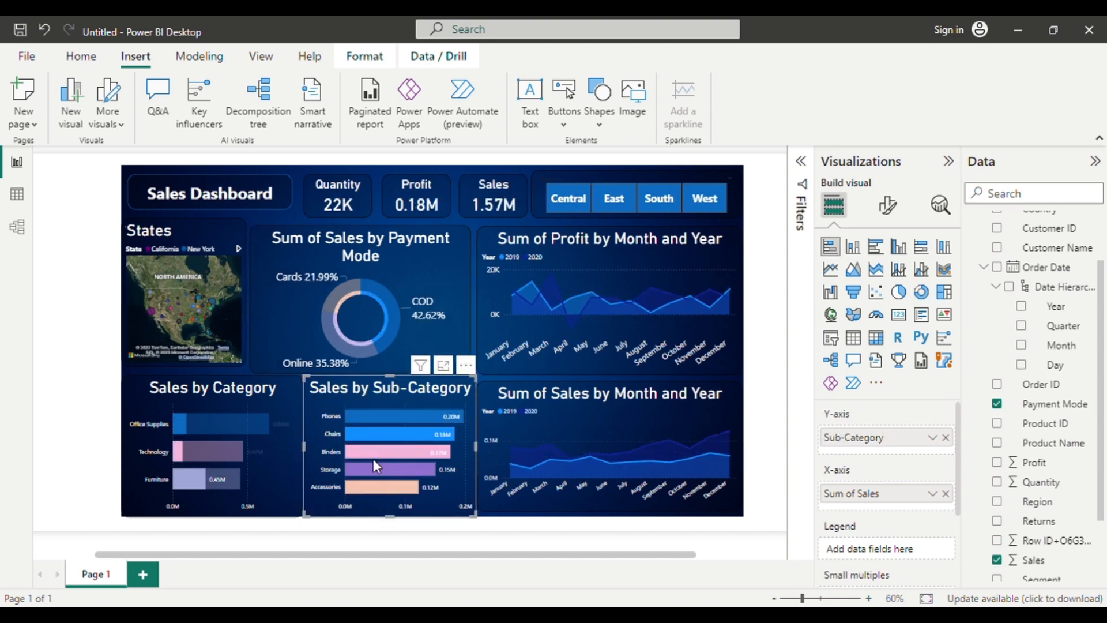
click(555, 279)
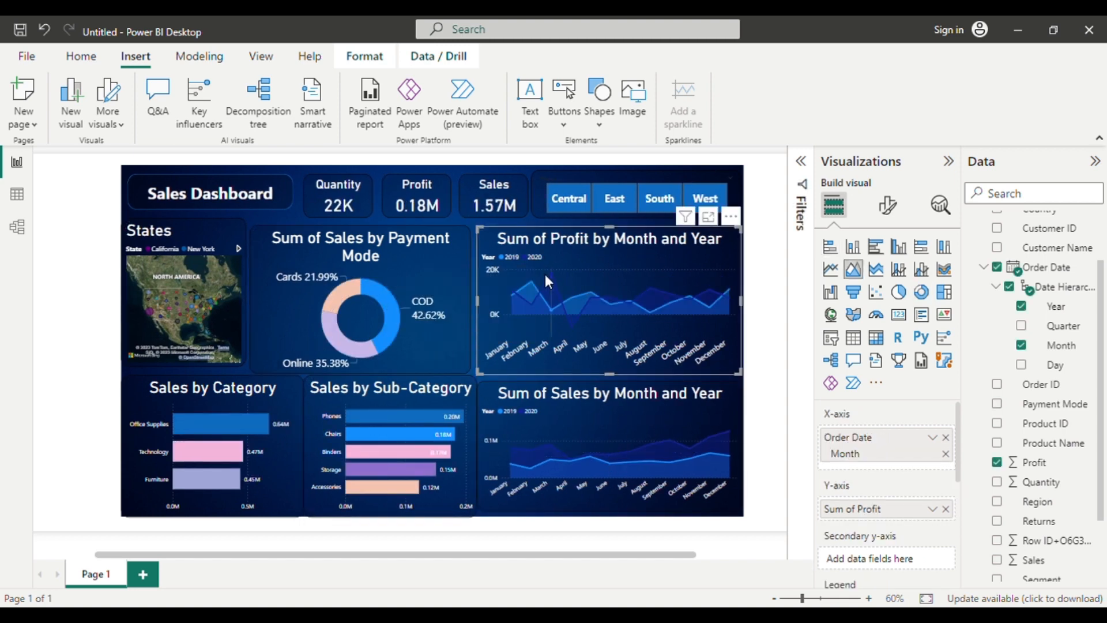
click(553, 277)
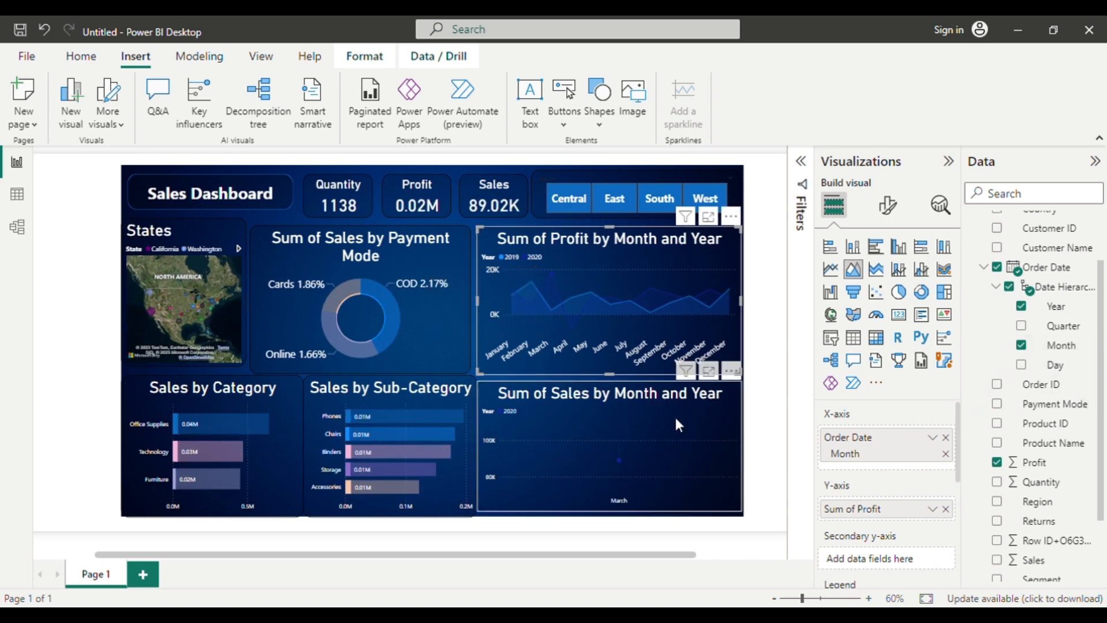
click(585, 275)
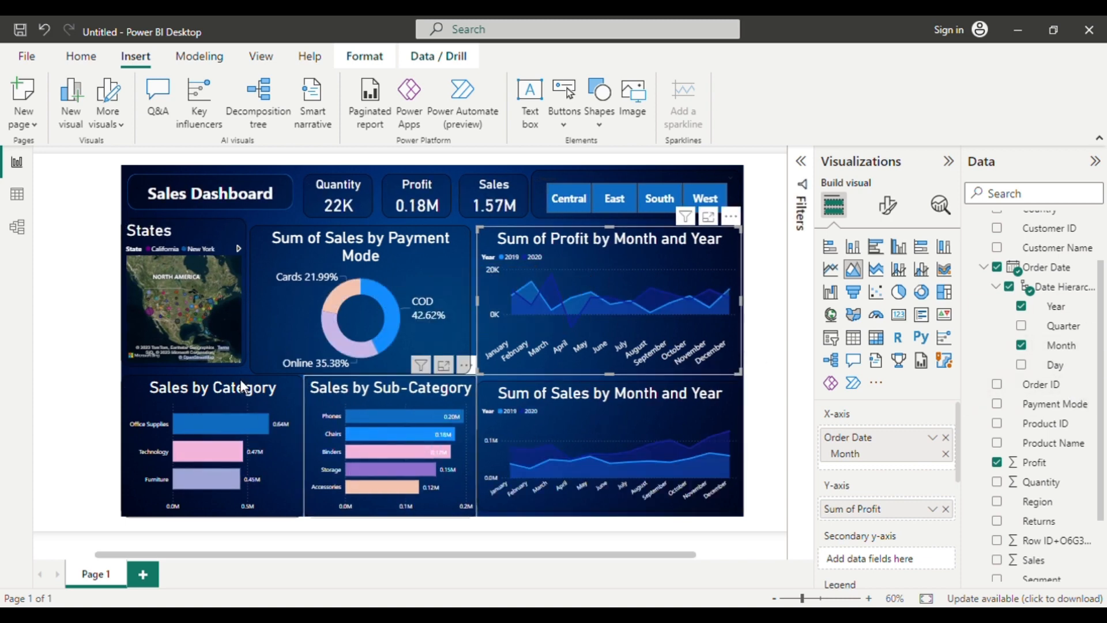
Select the States map, cross-filter the report by August 2019 in the monthly sales chart, and clear the selection.
click(181, 303)
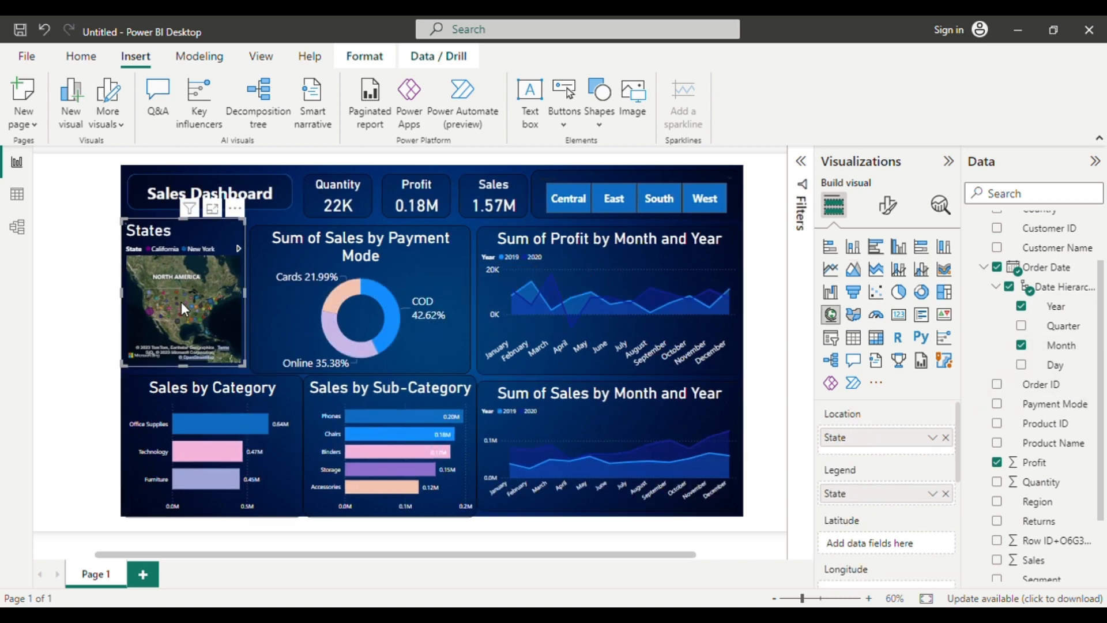
click(586, 449)
click(642, 461)
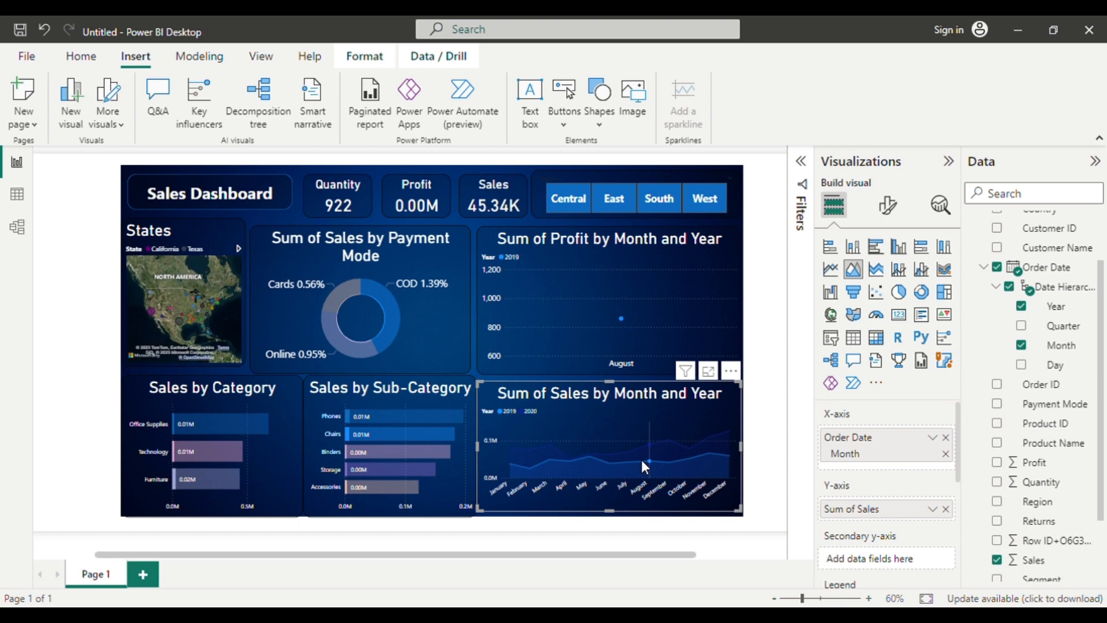
click(641, 459)
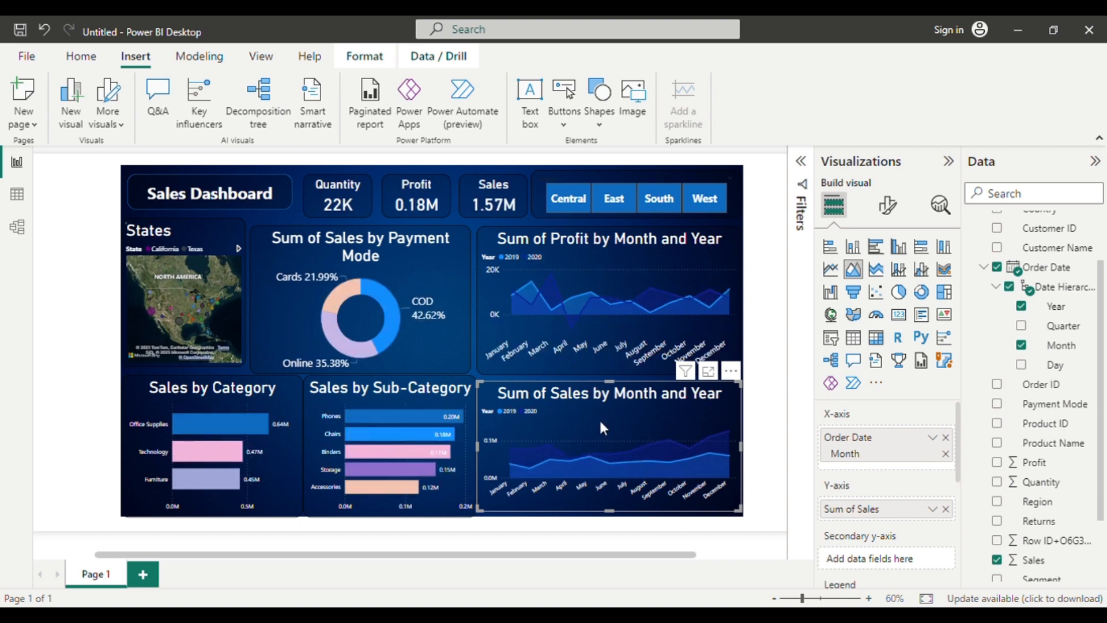
Cross-filter the report by the Chairs and Storage sub-category bars and by the donut's Online, Cards and COD slices.
click(398, 438)
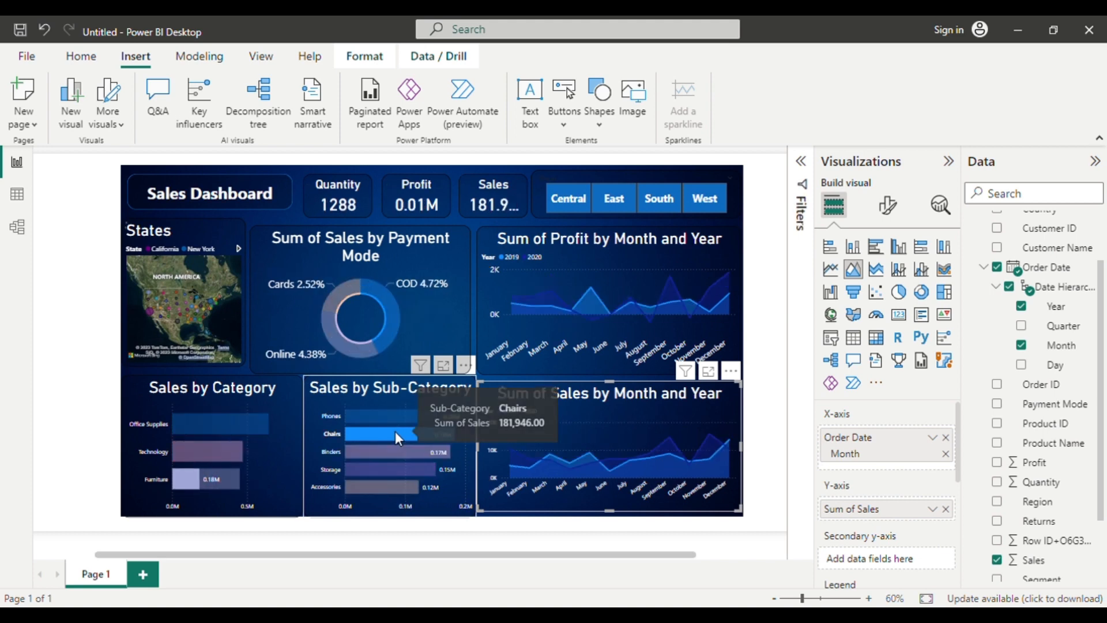
click(385, 469)
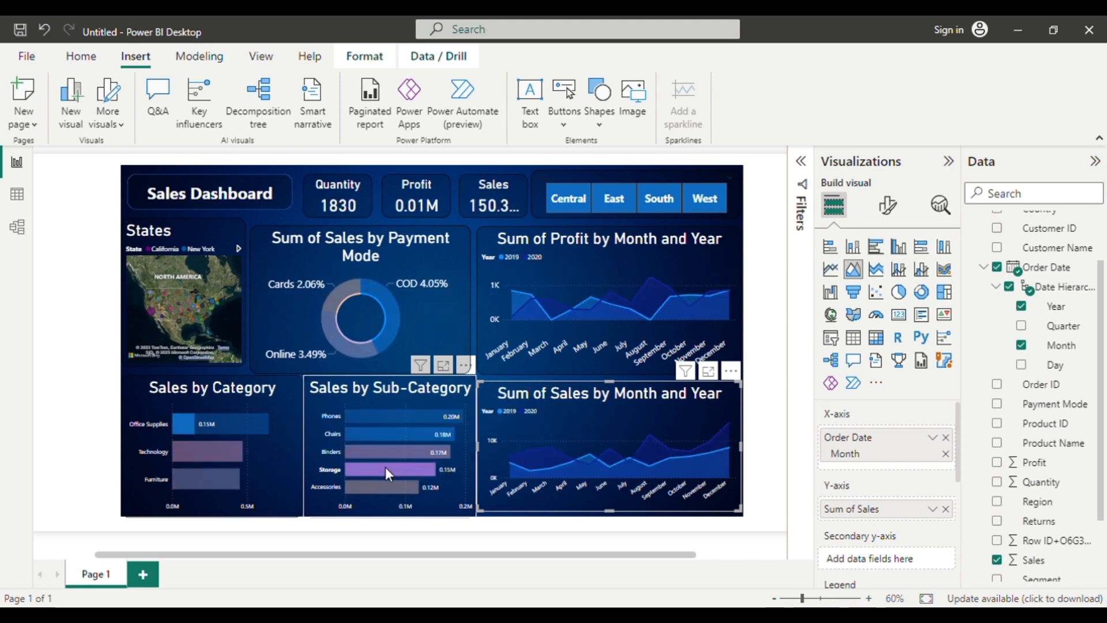
click(319, 350)
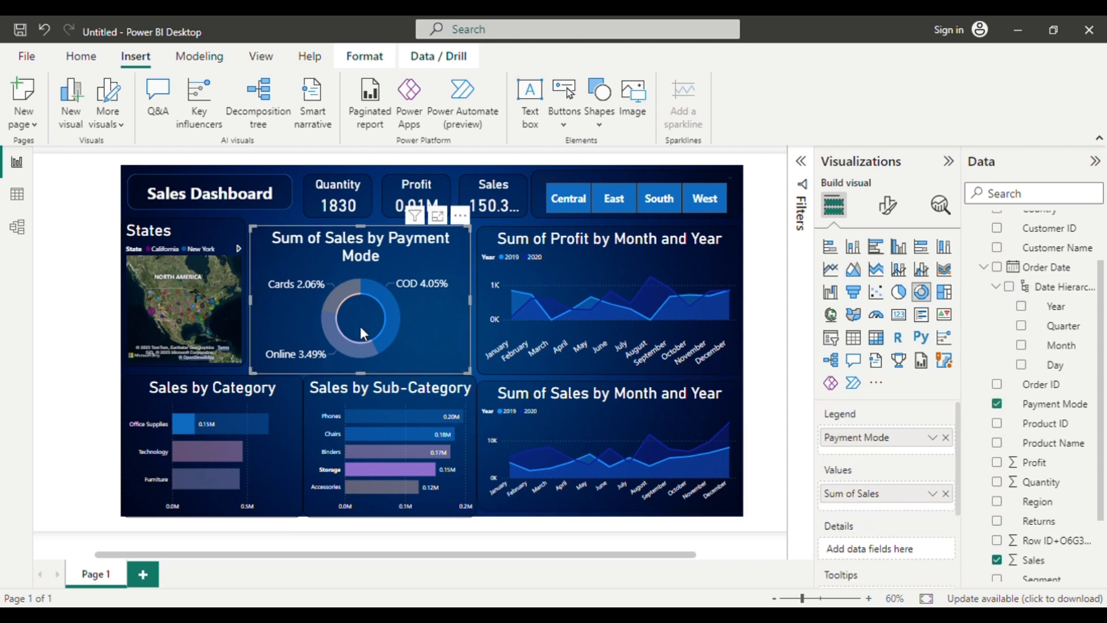
click(329, 339)
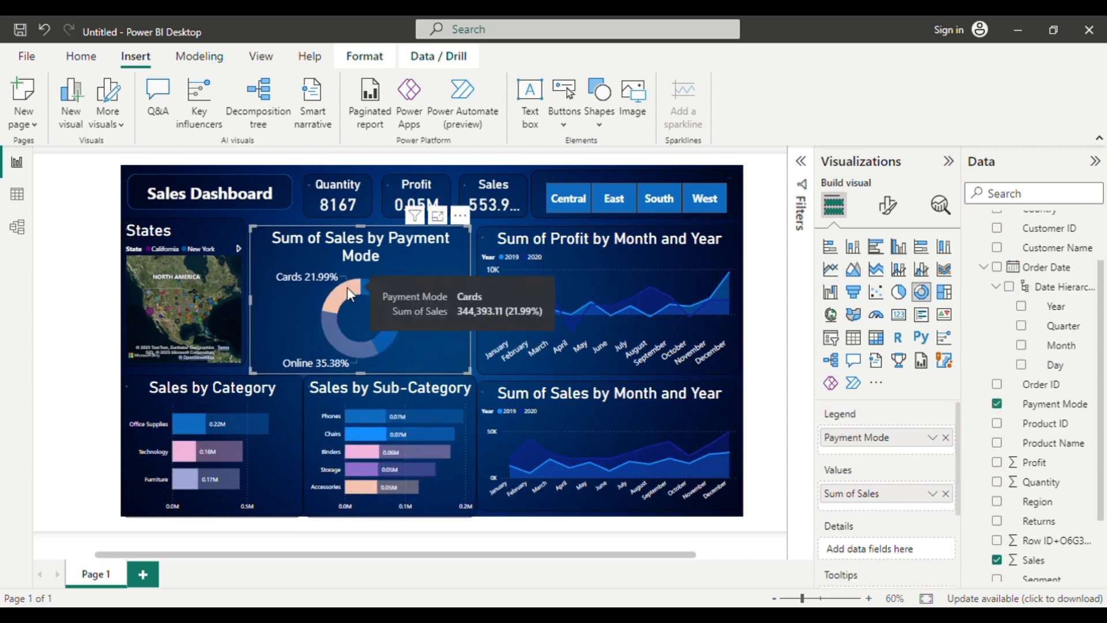
click(347, 287)
click(386, 332)
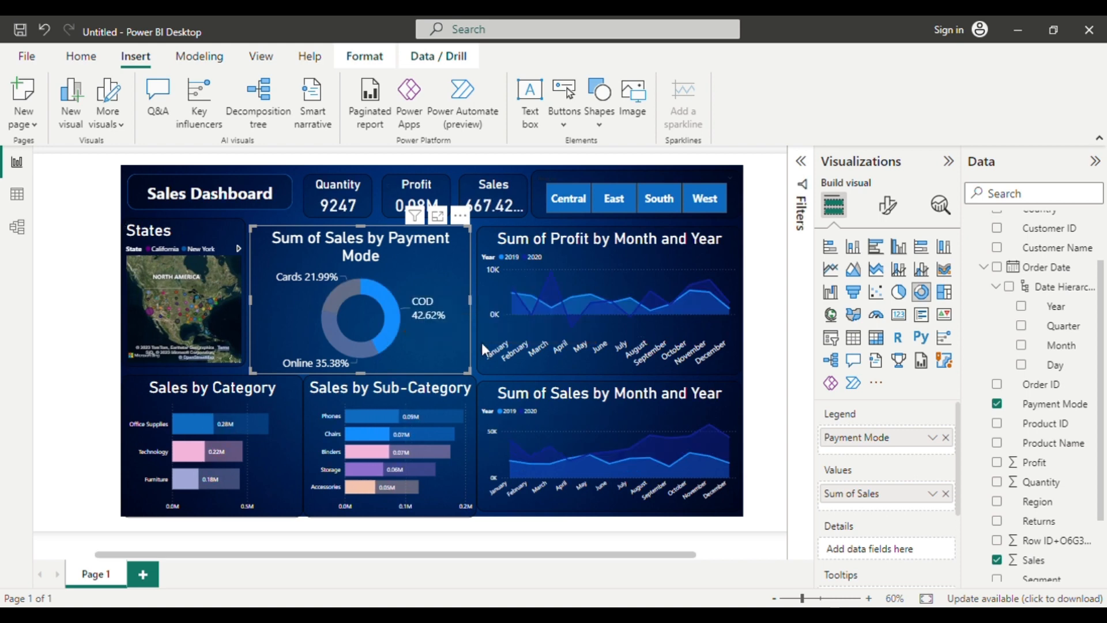
Cross-filter the report by July 2020 in the monthly profit chart, clear it, and view the filters affecting the monthly sales chart.
click(552, 292)
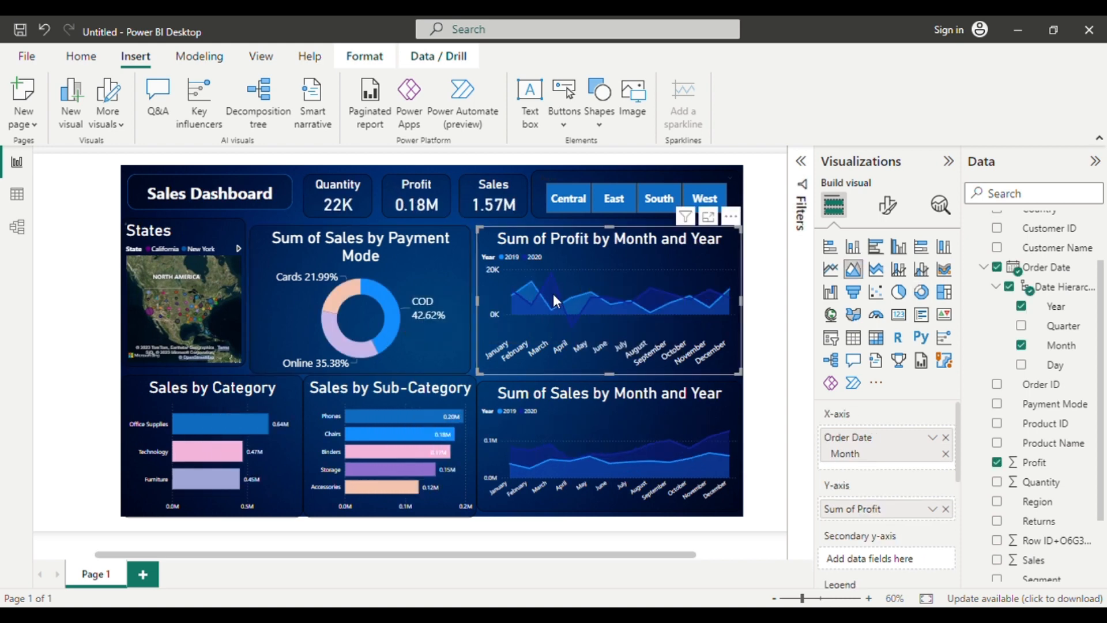
click(635, 298)
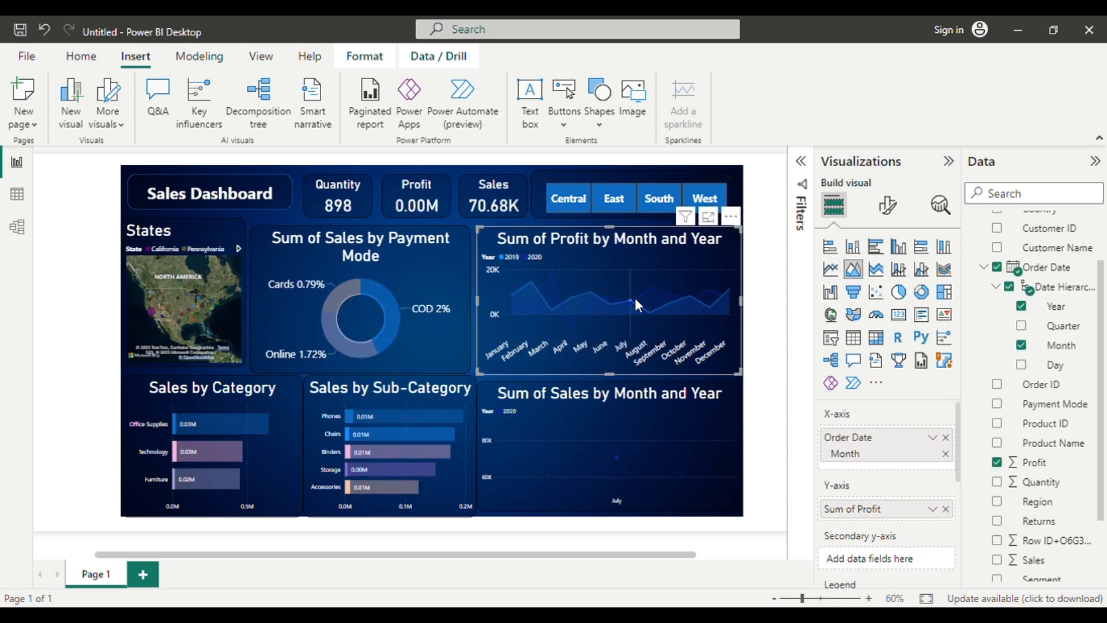
click(342, 452)
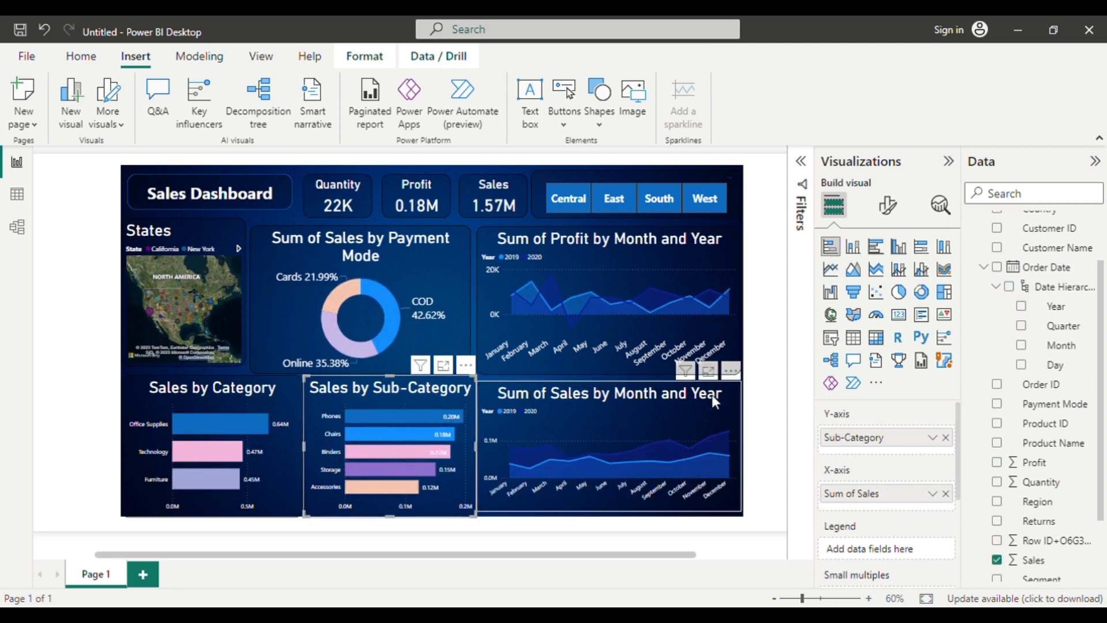
mouse_move(688, 382)
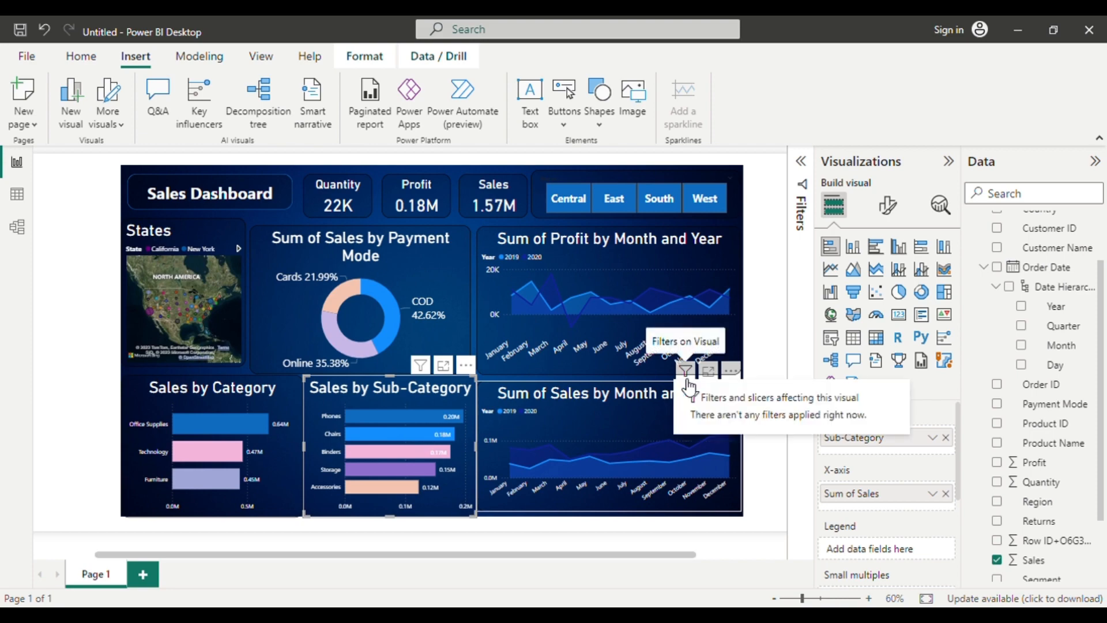